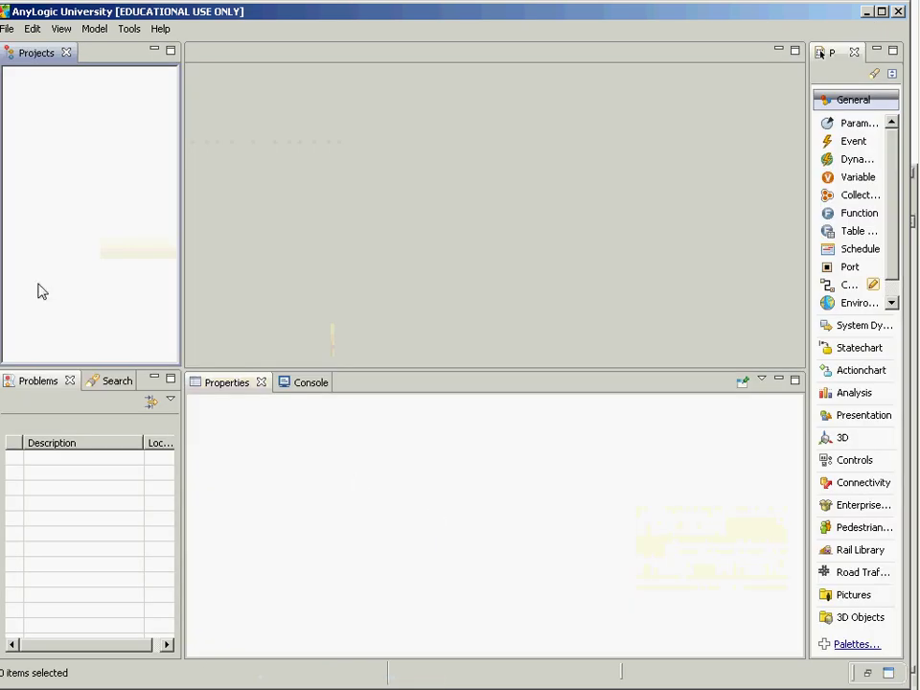
- Open the SIR Agent Based Calibration model from the example models
{"action": "left_click", "coordinate": [160, 29]}
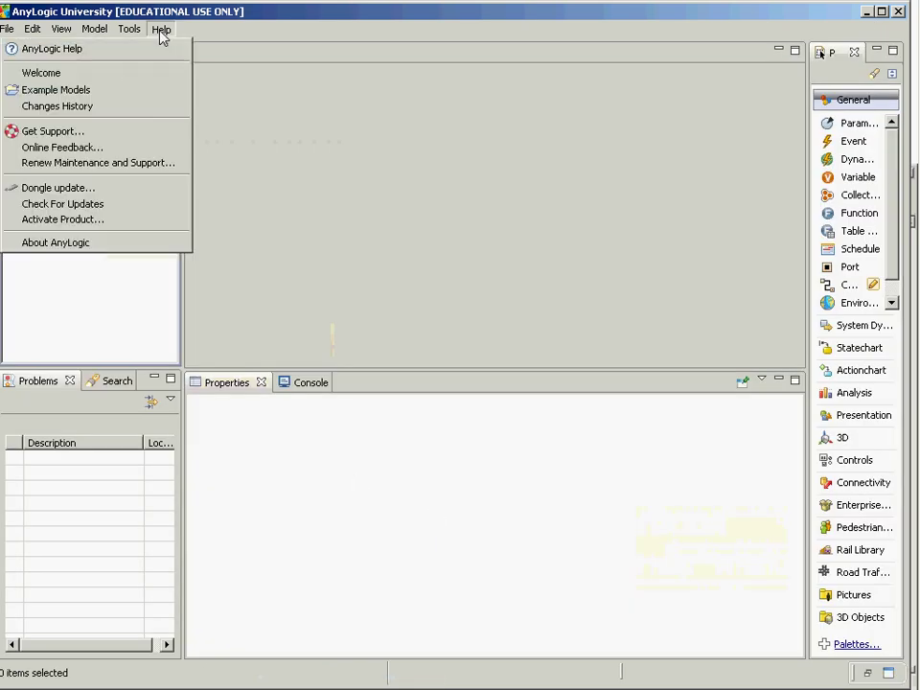
{"action": "left_click", "coordinate": [123, 91]}
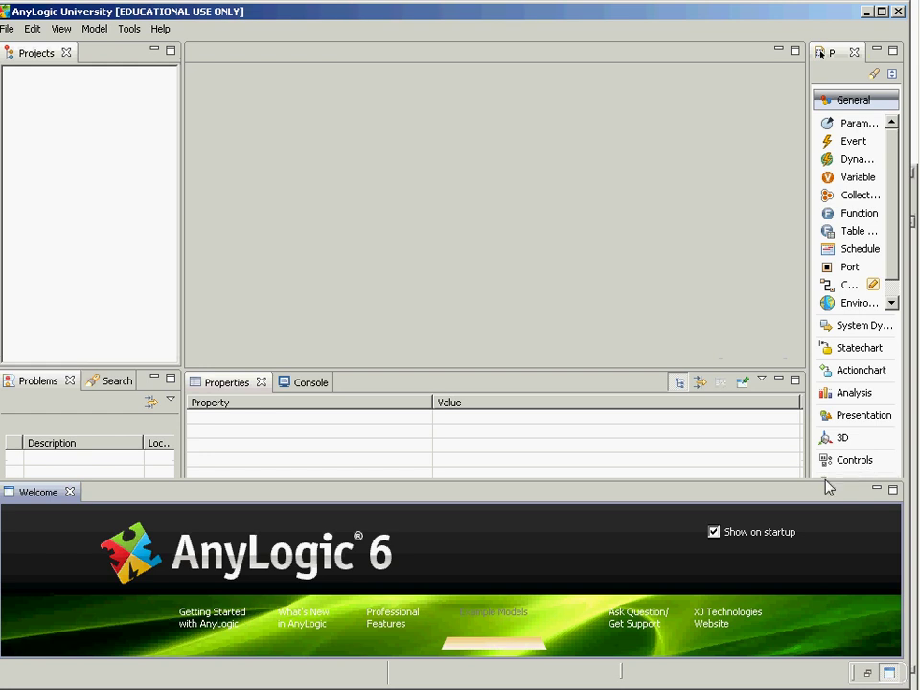
{"action": "left_click_drag", "start_coordinate": [828, 487], "coordinate": [828, 250]}
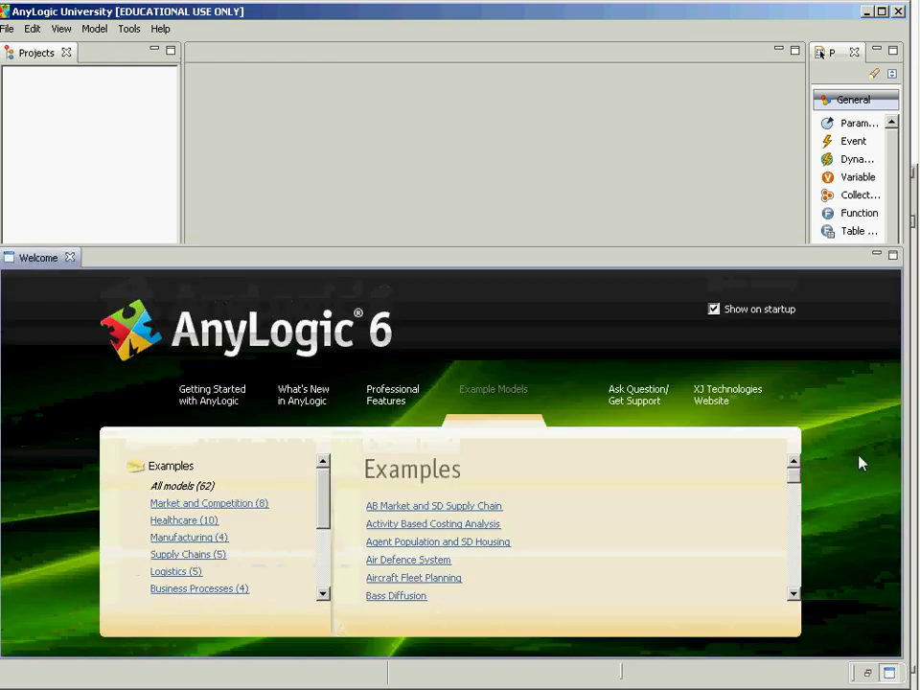
{"action": "left_click_drag", "start_coordinate": [796, 485], "coordinate": [795, 562]}
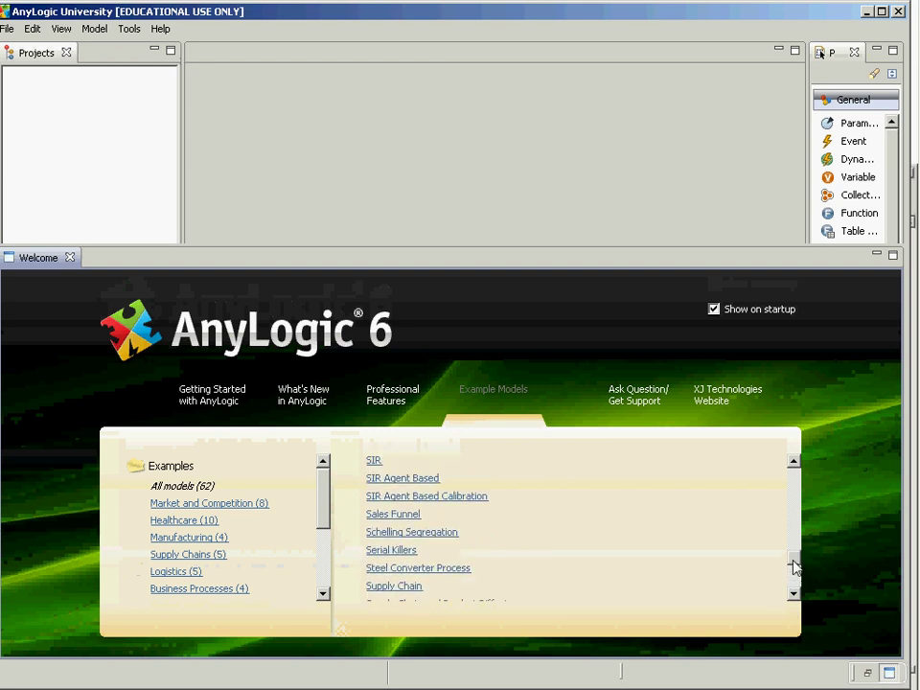
{"action": "left_click", "coordinate": [474, 499]}
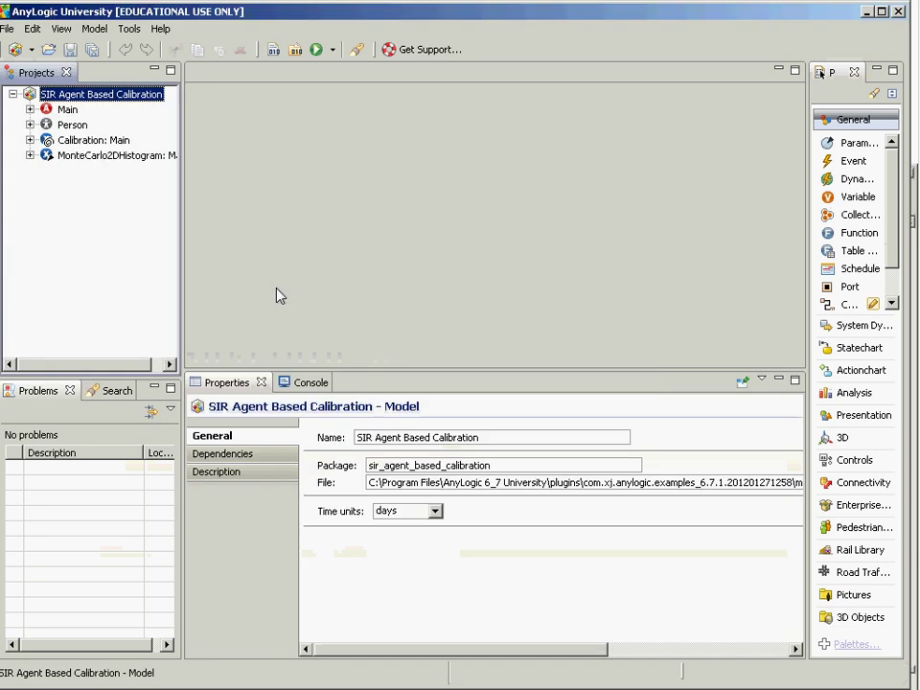
- Open the Calibration experiment's properties and read the code-completion documentation for the difference function in its objective, down to the return value
{"action": "left_click", "coordinate": [101, 141]}
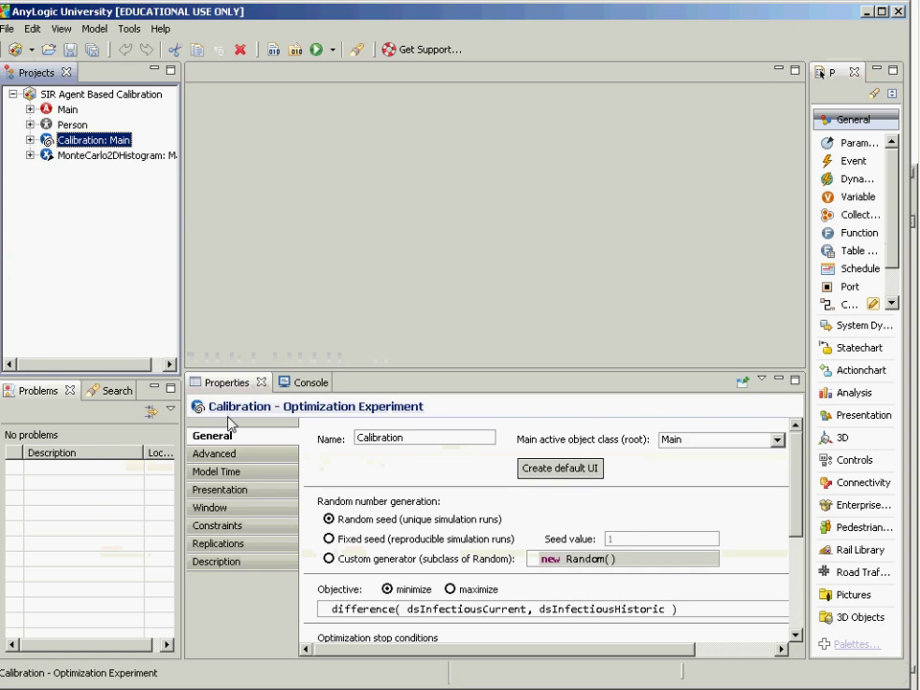
{"action": "left_click", "coordinate": [395, 613]}
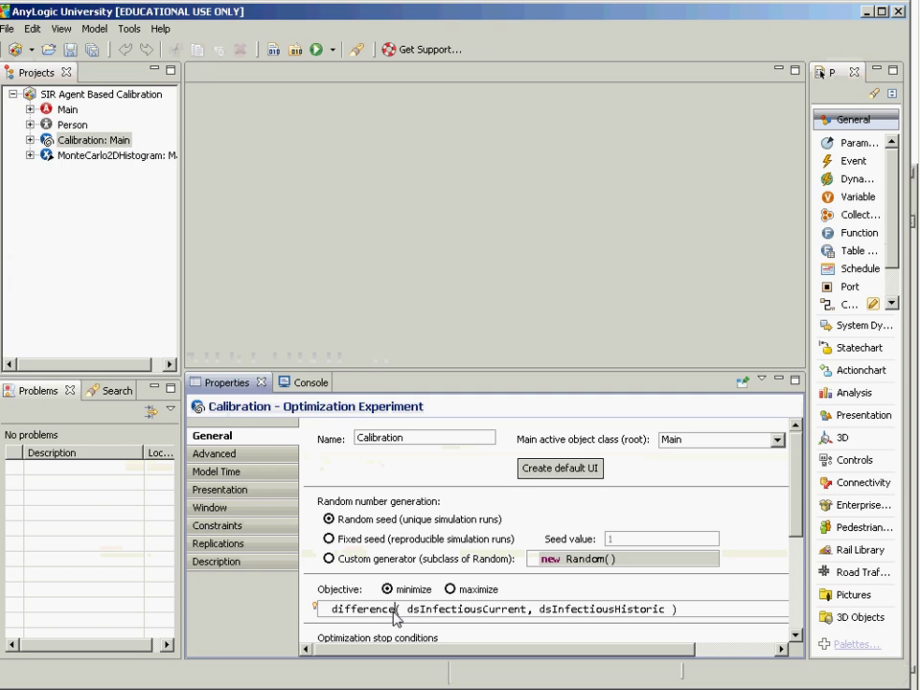
{"action": "key", "text": "ctrl+space"}
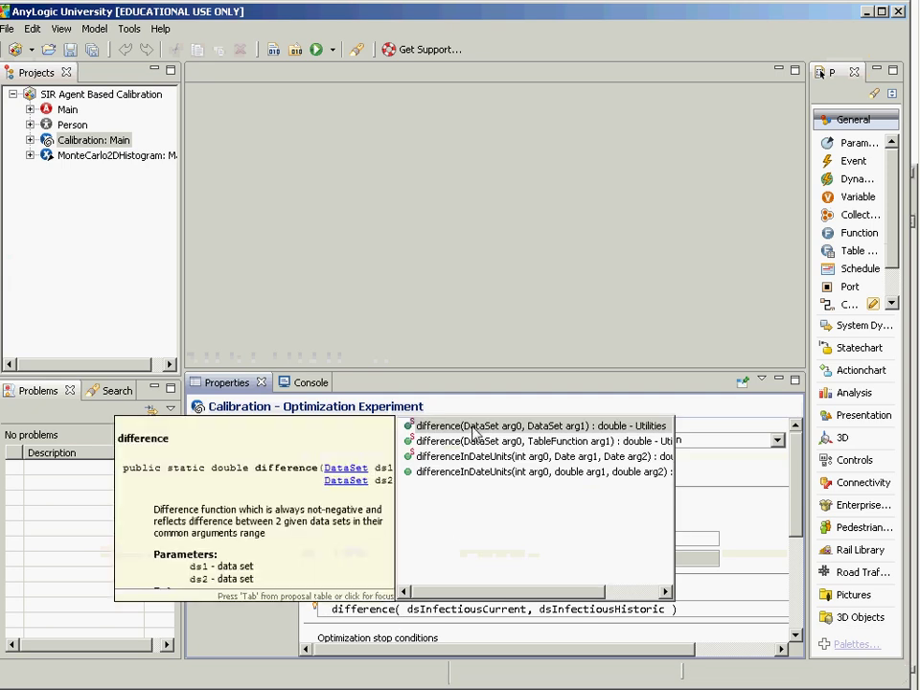
{"action": "left_click", "coordinate": [286, 511]}
{"action": "scroll", "coordinate": [287, 512], "scroll_direction": "down", "scroll_amount": 1}
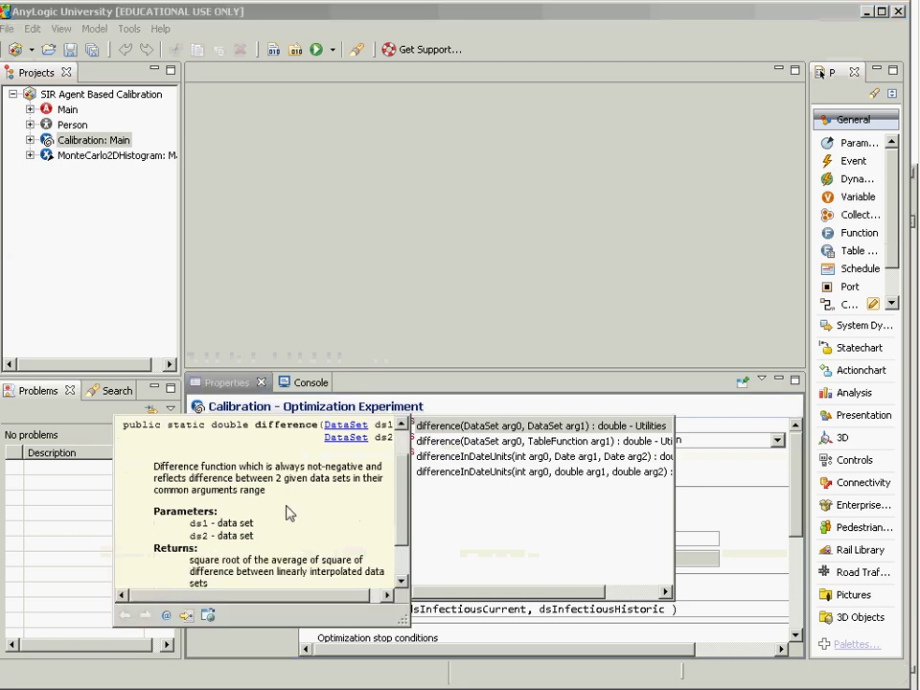
{"action": "scroll", "coordinate": [285, 513], "scroll_direction": "down", "scroll_amount": 1}
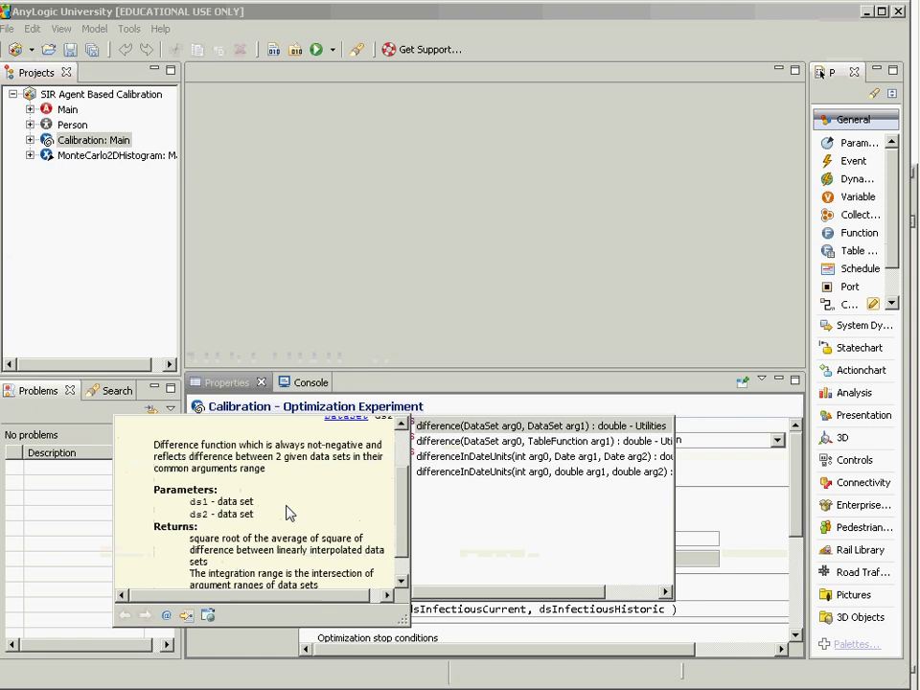
{"action": "scroll", "coordinate": [290, 514], "scroll_direction": "down", "scroll_amount": 2}
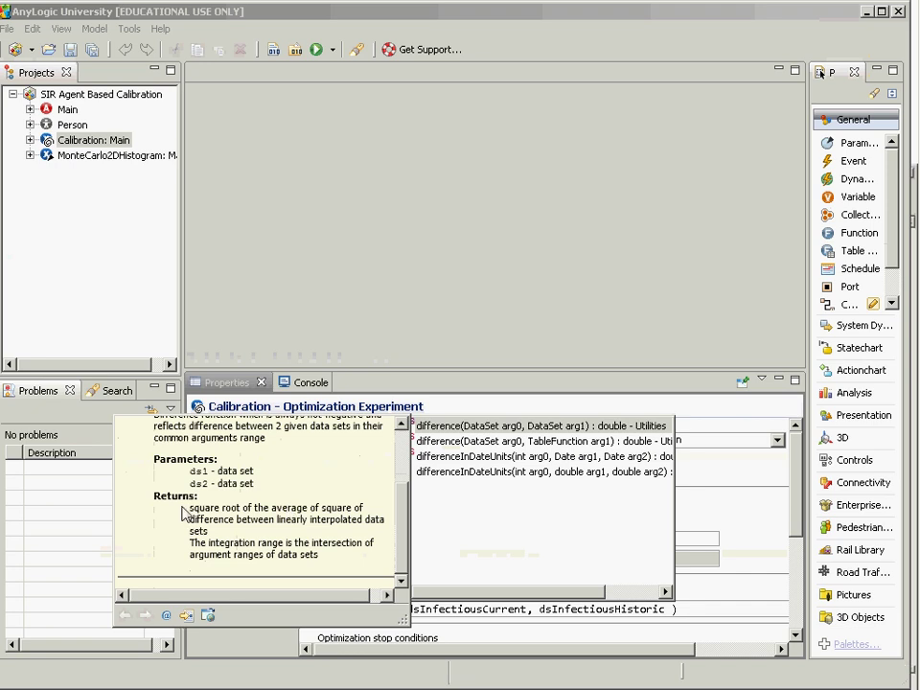
{"action": "left_click_drag", "start_coordinate": [182, 507], "coordinate": [210, 530]}
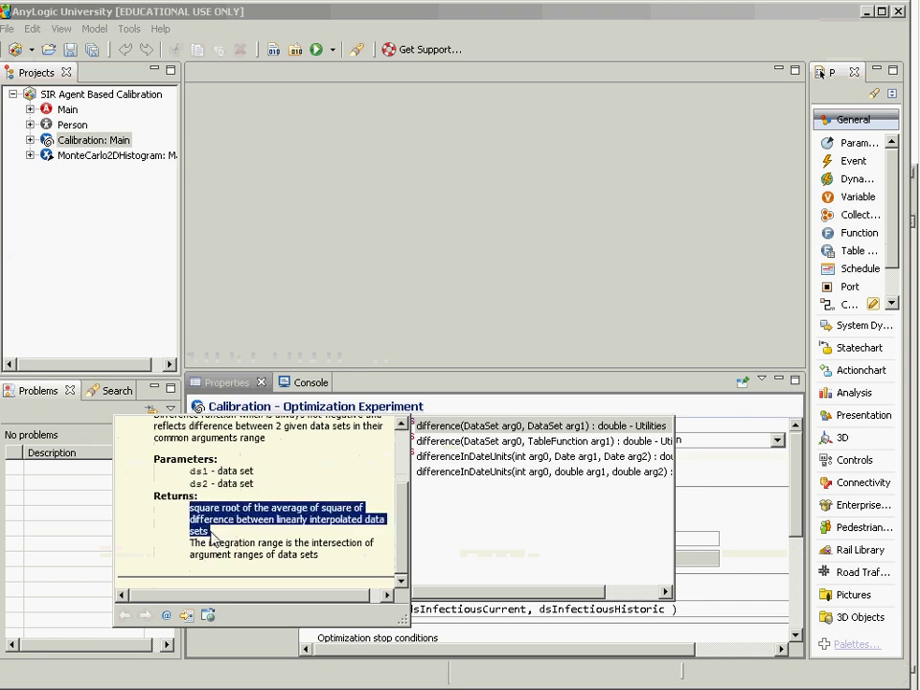
{"action": "left_click", "coordinate": [217, 539]}
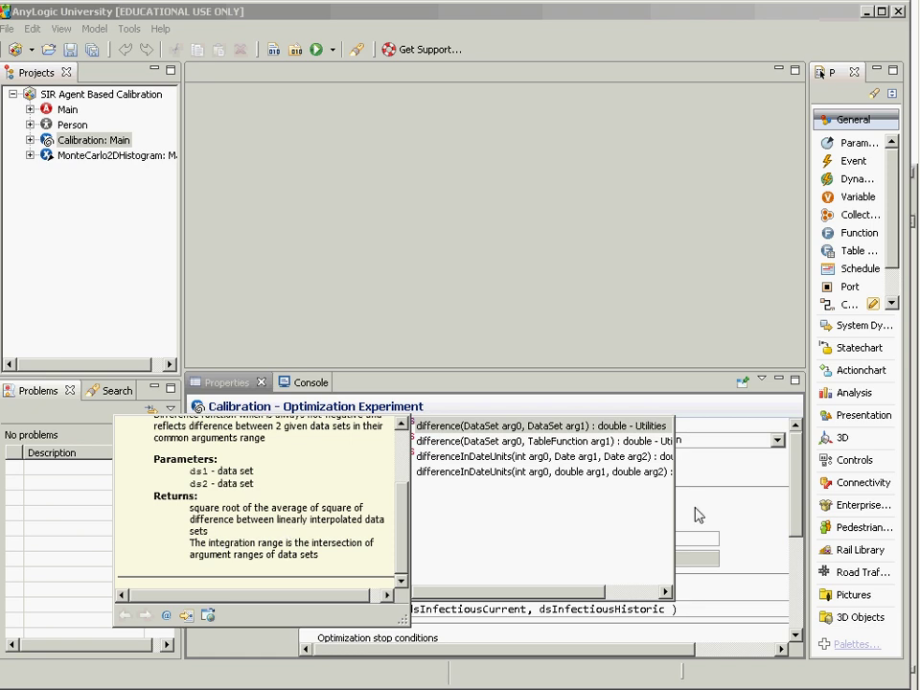
{"action": "left_click", "coordinate": [676, 484]}
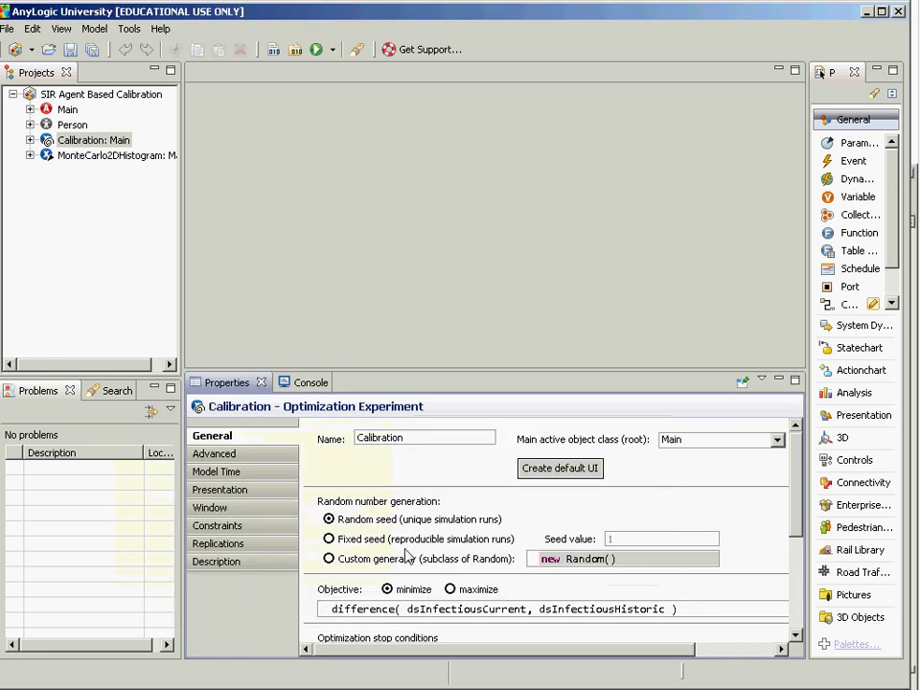
- Place the cursor after difference in the objective expression, switch to the PowerPoint slide show to view "Finding the Definition", and return to AnyLogic
{"action": "left_click", "coordinate": [408, 609]}
{"action": "key", "text": "Left"}
{"action": "key", "text": "Left"}
{"action": "key", "text": "alt+Tab"}
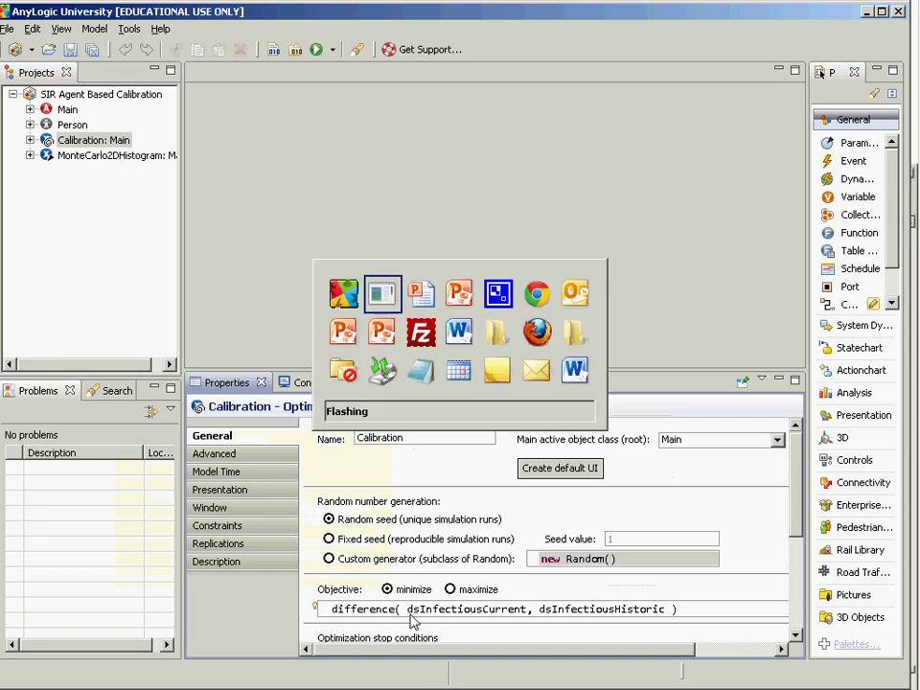
{"action": "key", "text": "alt+Tab"}
{"action": "key", "text": "alt+Tab"}
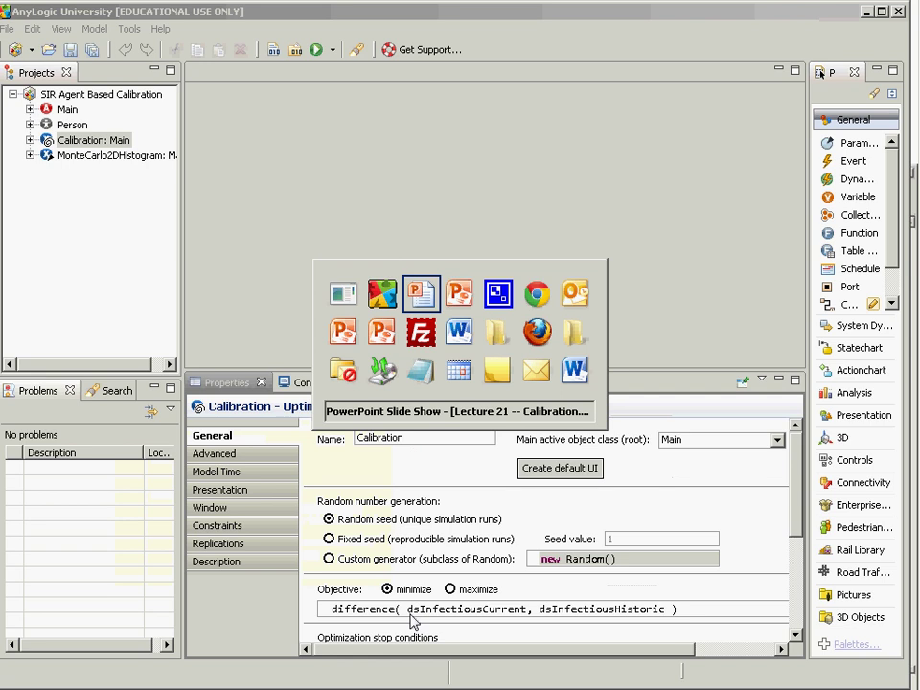
{"action": "key", "text": "alt+Tab"}
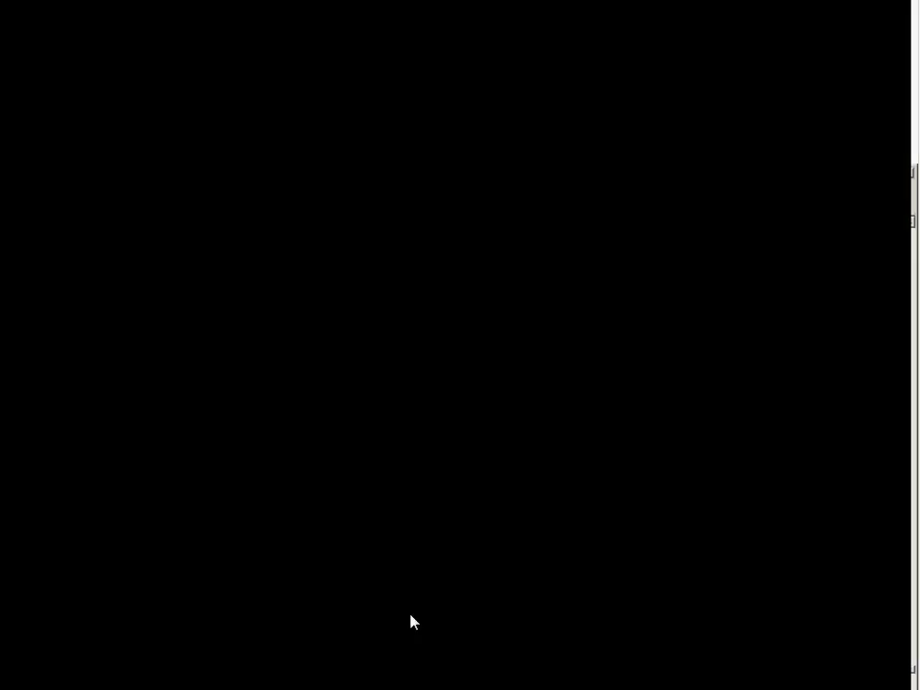
{"action": "key", "text": "alt+Tab"}
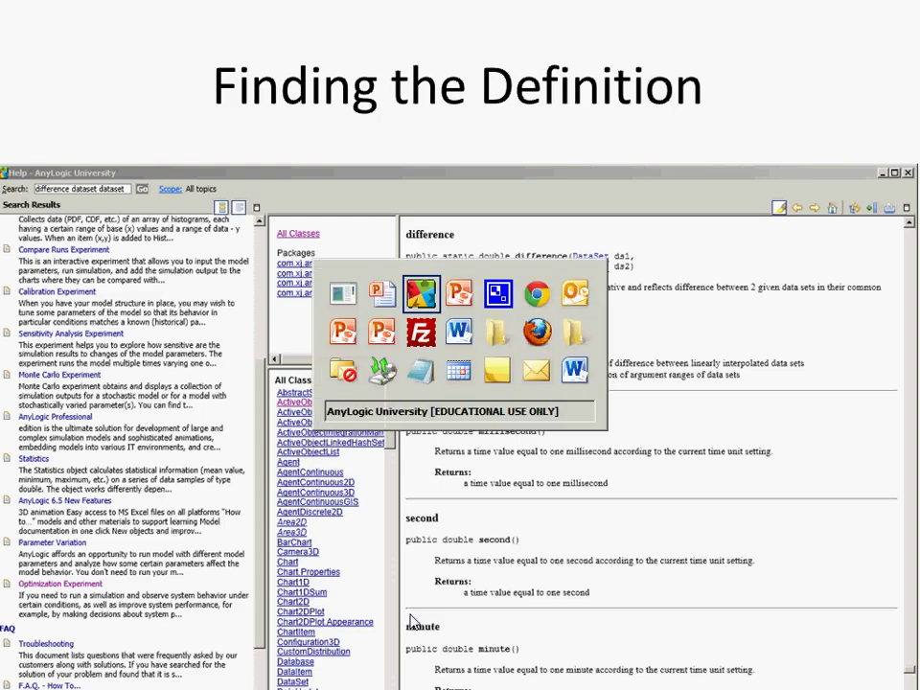
{"action": "key", "text": "alt+Tab"}
{"action": "key", "text": "alt+shift+Tab"}
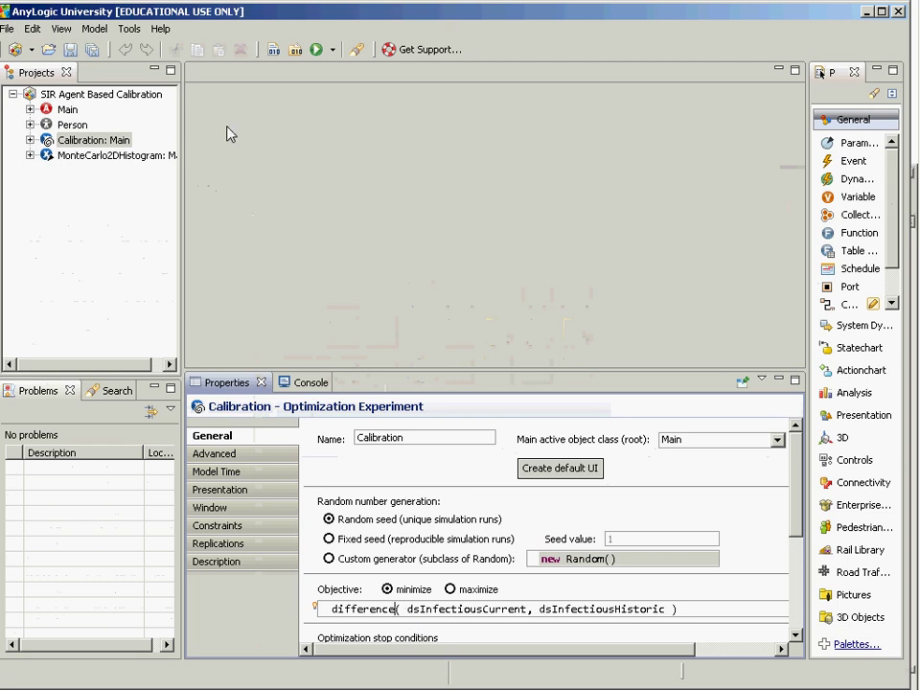
- Open the AnyLogic Help and try to locate the displayed page in the table of contents
{"action": "left_click", "coordinate": [160, 28]}
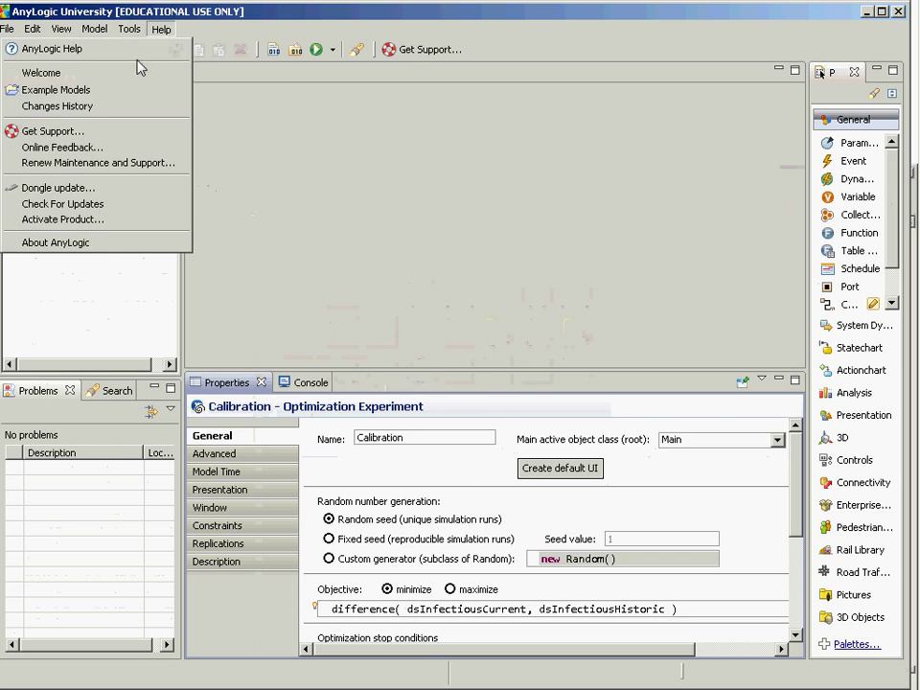
{"action": "left_click", "coordinate": [134, 49]}
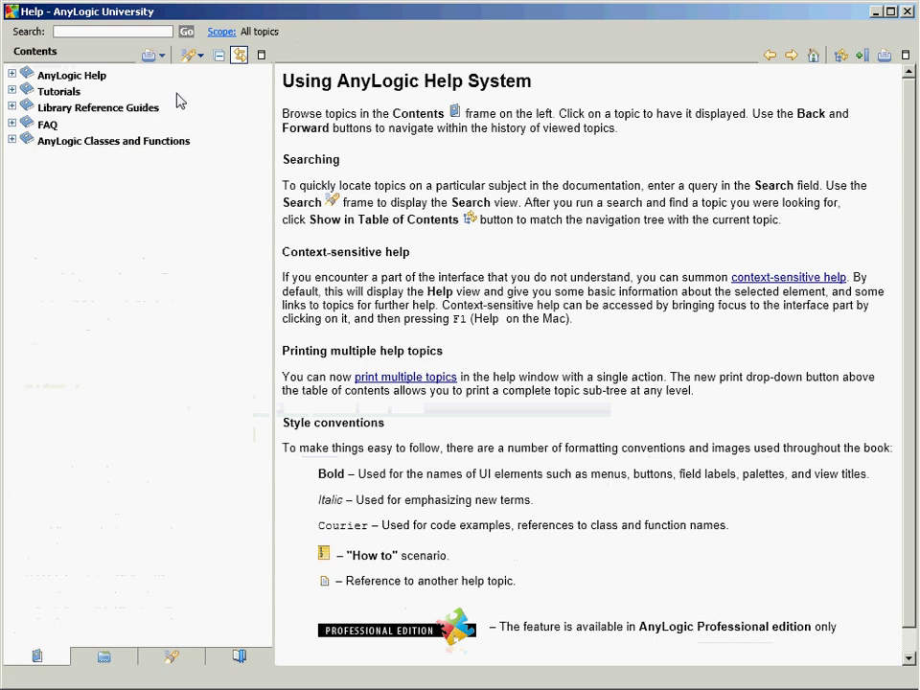
{"action": "left_click", "coordinate": [843, 58]}
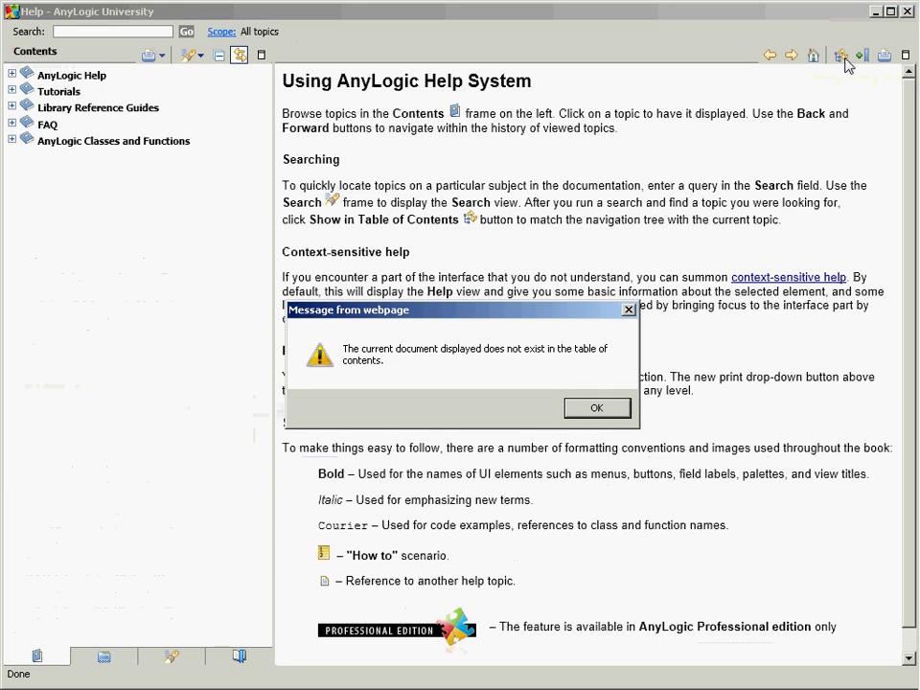
{"action": "left_click", "coordinate": [589, 407]}
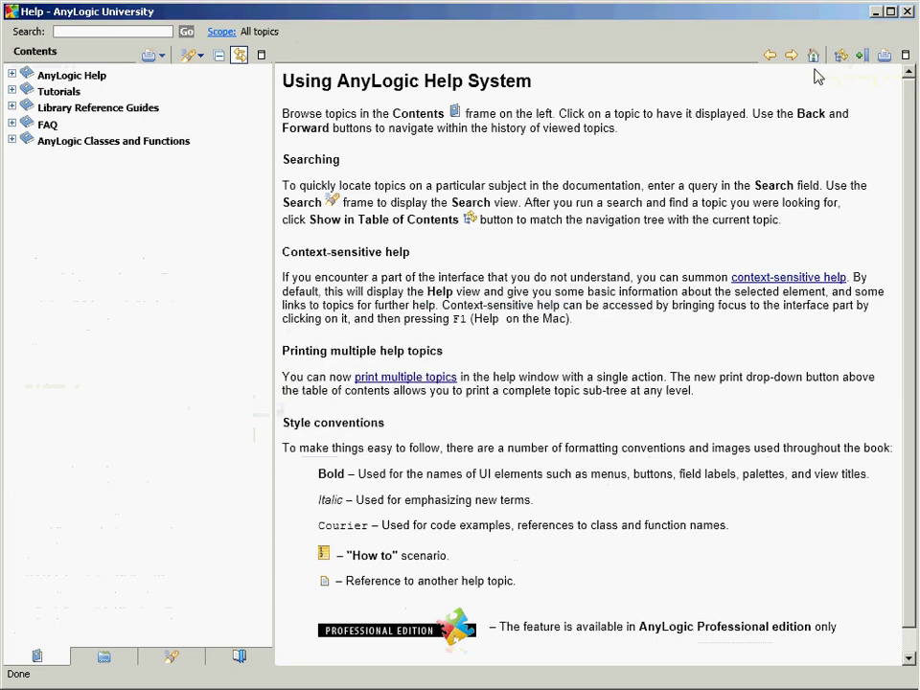
- Expand AnyLogic Classes and Functions with its API reference and AnyLogic functions, and browse the system dynamics, print operators and time functions topics
{"action": "left_click", "coordinate": [12, 141]}
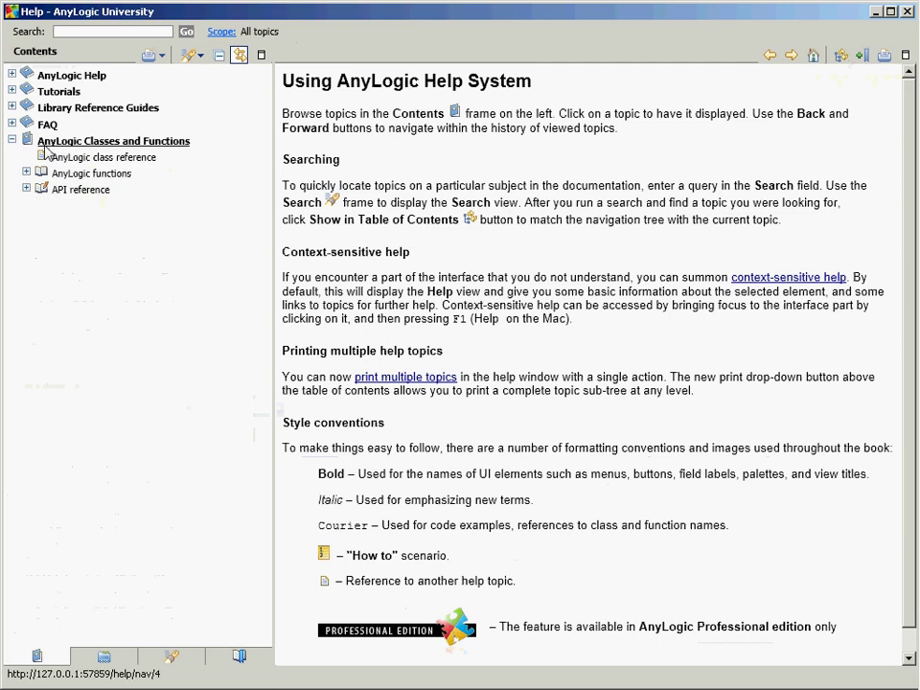
{"action": "left_click", "coordinate": [26, 189]}
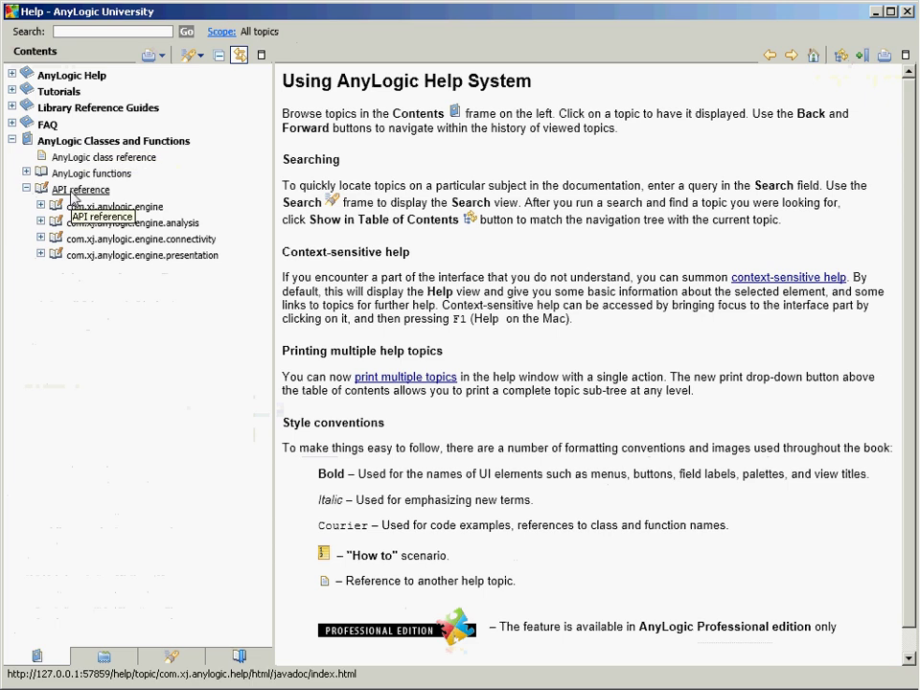
{"action": "left_click", "coordinate": [27, 173]}
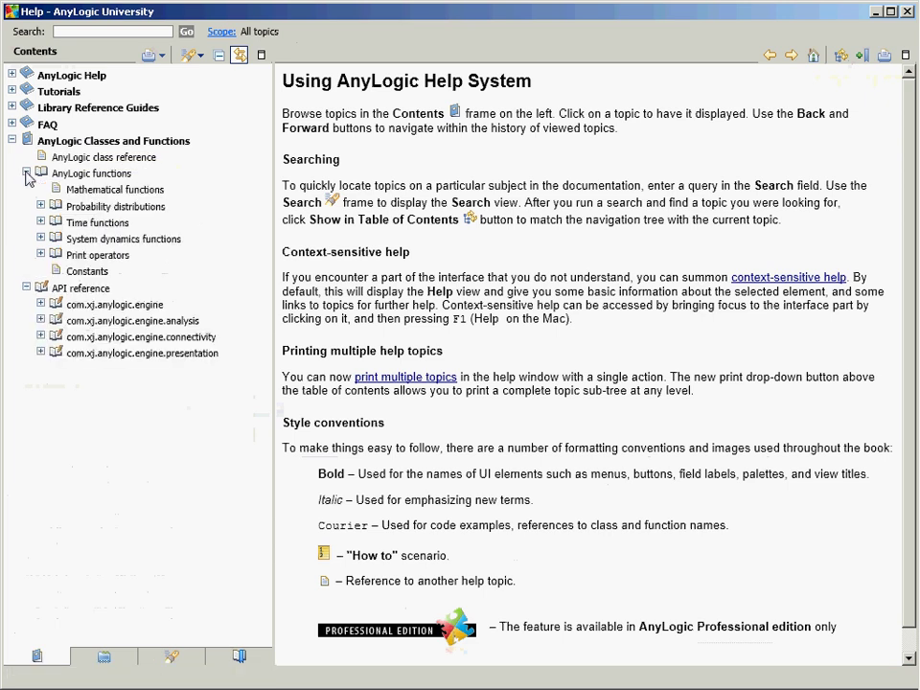
{"action": "left_click", "coordinate": [69, 222]}
{"action": "left_click", "coordinate": [79, 238]}
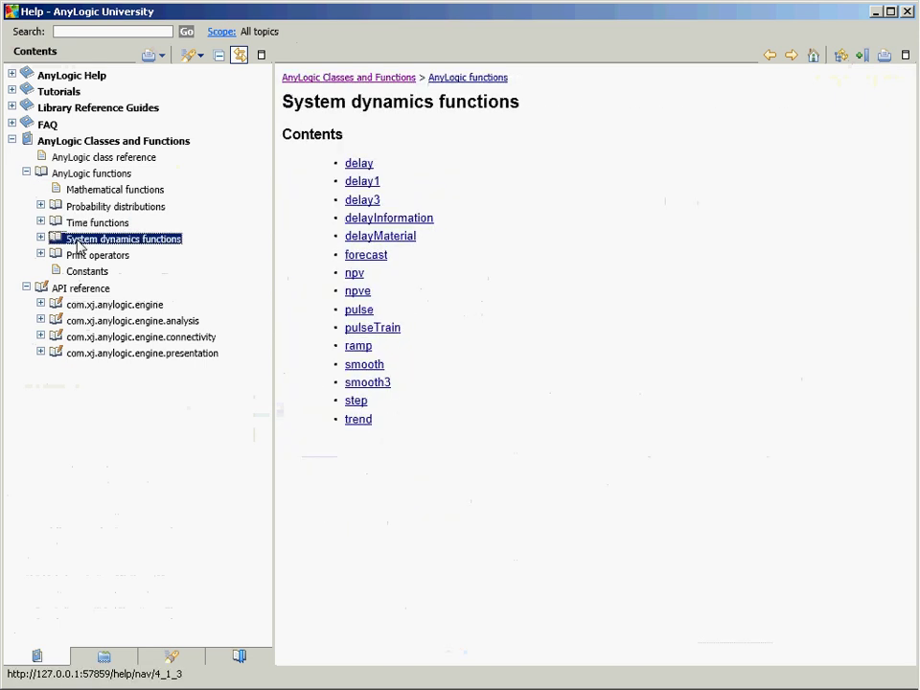
{"action": "left_click", "coordinate": [74, 255]}
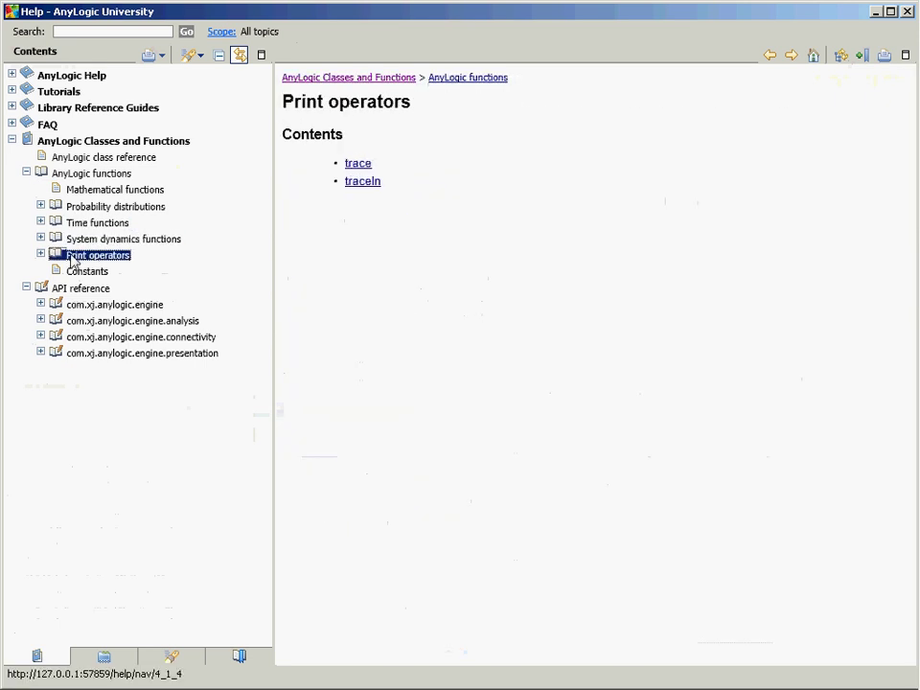
{"action": "left_click", "coordinate": [96, 223]}
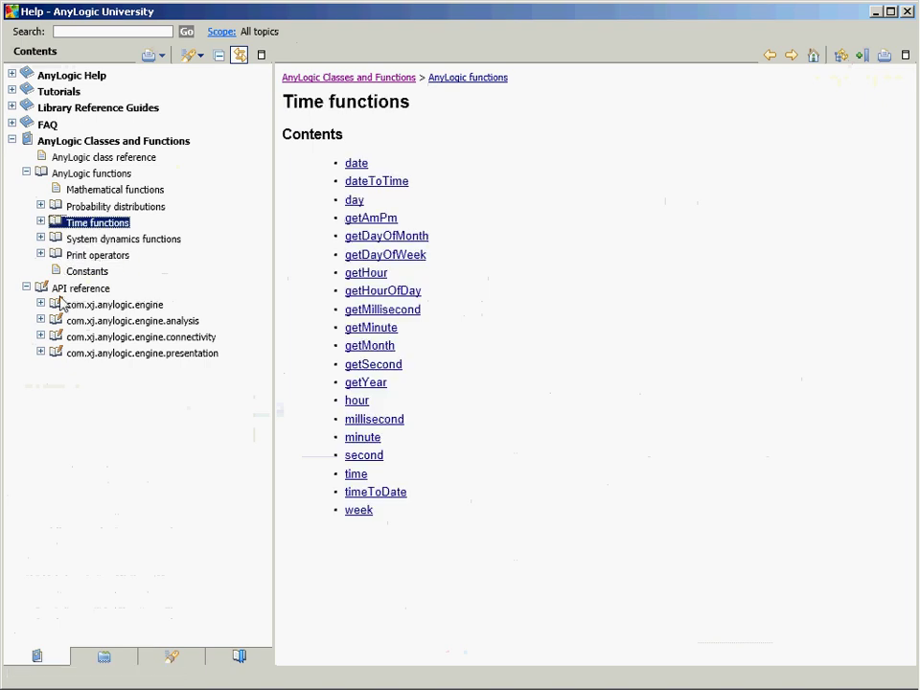
- Open the Agent class in the API reference and examine its field and method summaries
{"action": "left_click", "coordinate": [80, 289]}
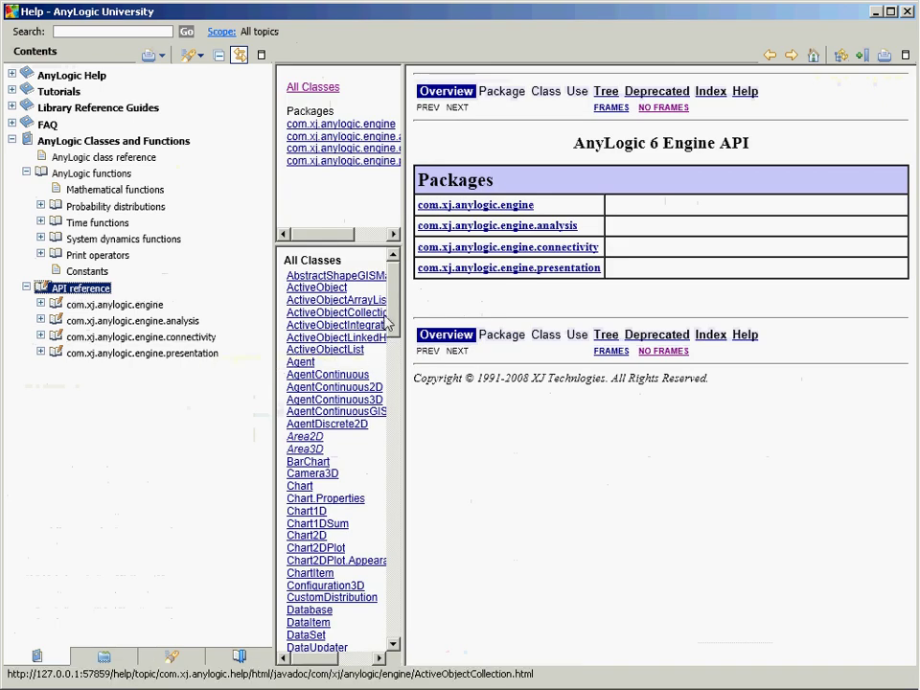
{"action": "left_click", "coordinate": [297, 368]}
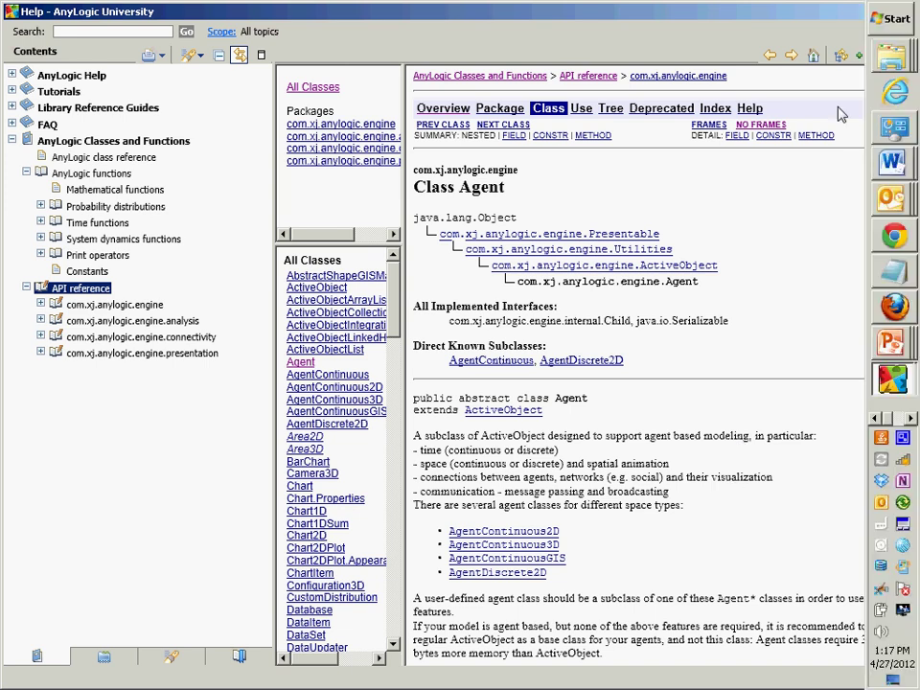
{"action": "left_click_drag", "start_coordinate": [911, 109], "coordinate": [915, 153]}
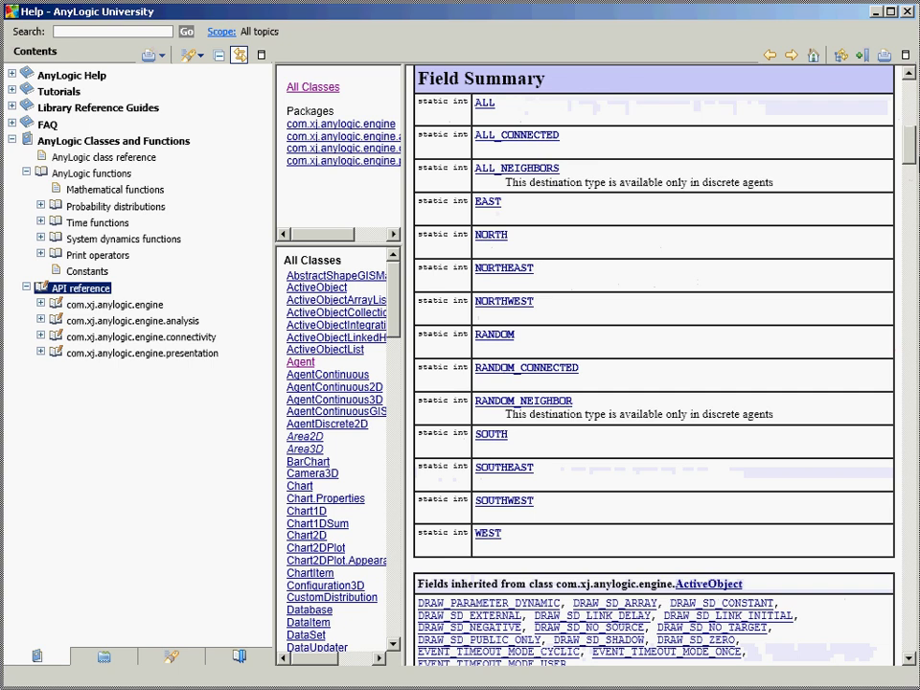
{"action": "mouse_move", "coordinate": [910, 345]}
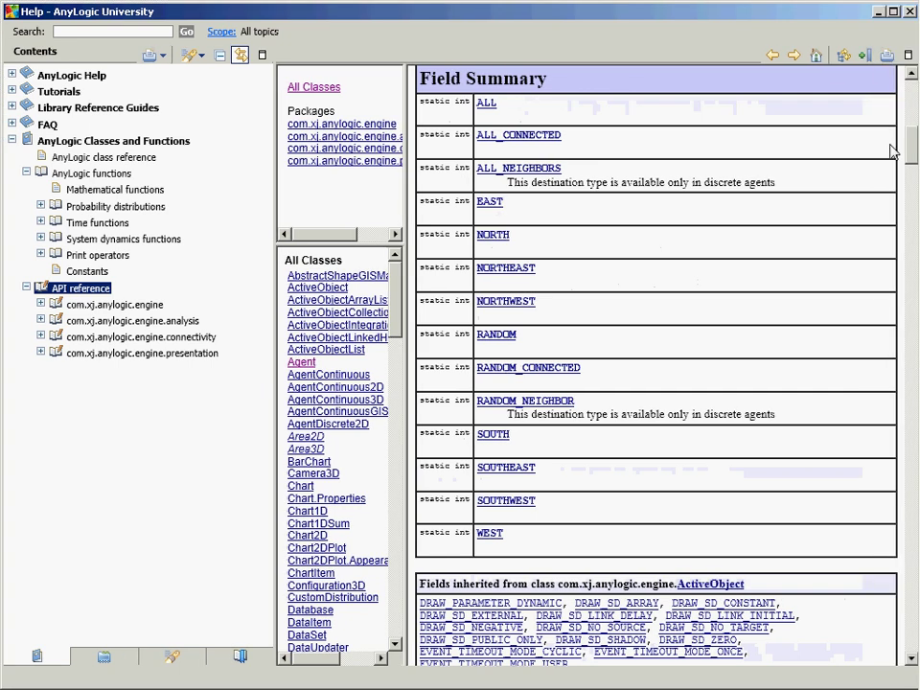
{"action": "left_click_drag", "start_coordinate": [911, 143], "coordinate": [913, 233]}
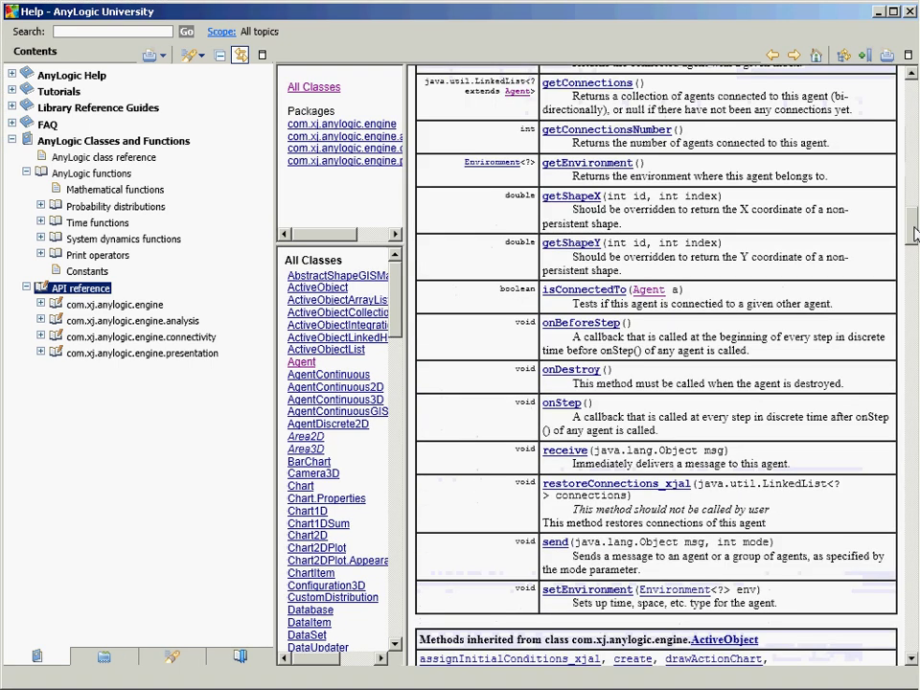
{"action": "scroll", "coordinate": [552, 268], "scroll_direction": "up", "scroll_amount": 4}
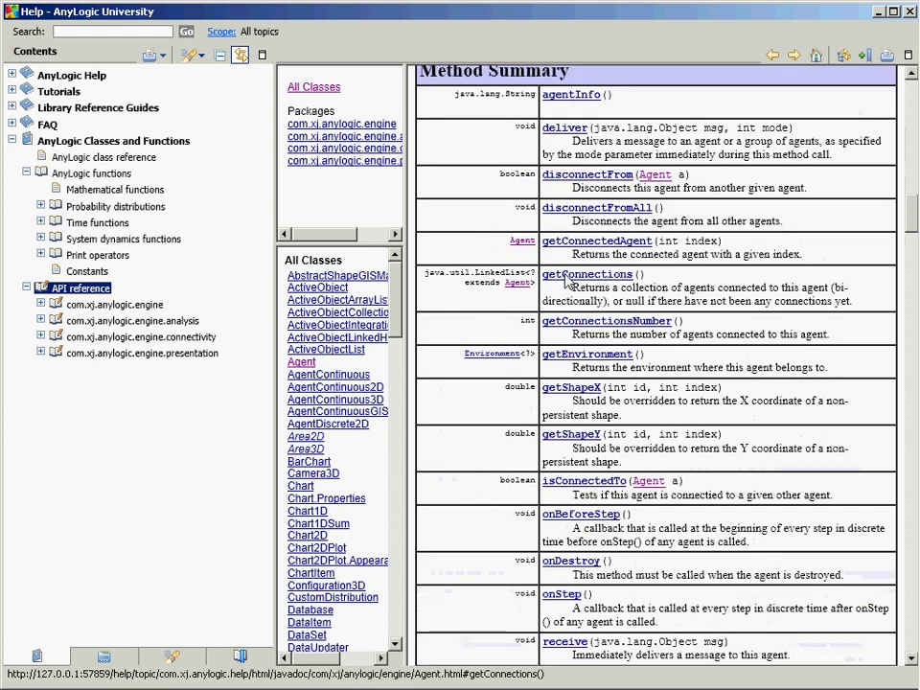
- Open the Agent class's getConnections method, examine its description and return value, and go back up to the field summary
{"action": "left_click", "coordinate": [568, 279]}
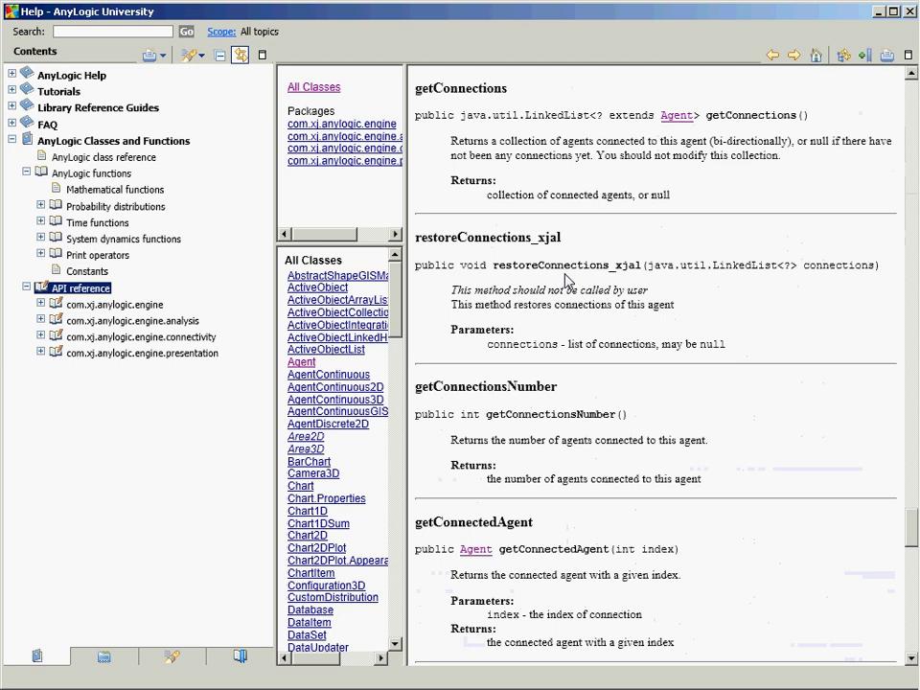
{"action": "left_click_drag", "start_coordinate": [451, 141], "coordinate": [652, 198]}
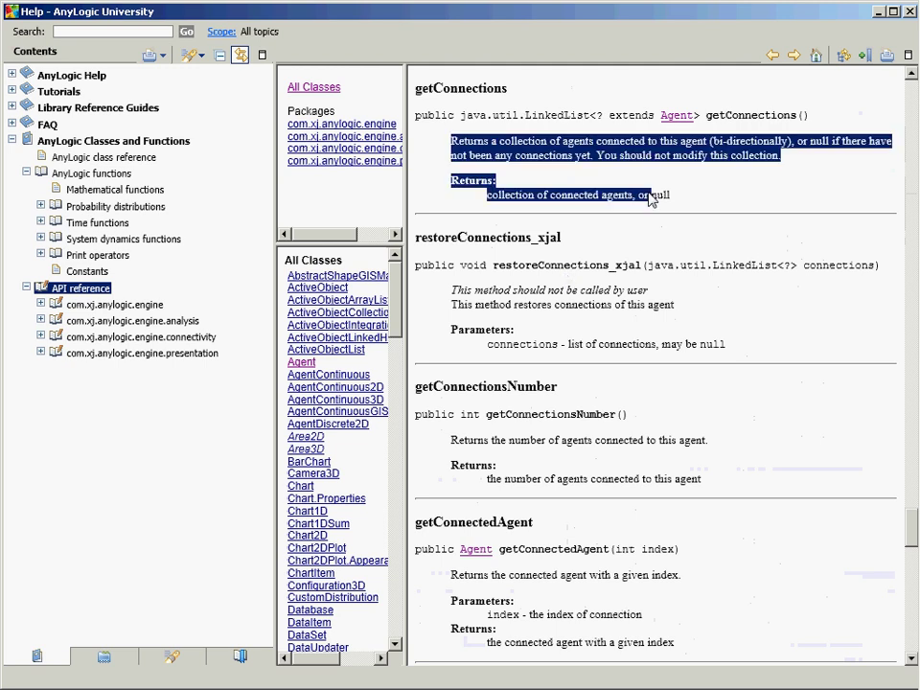
{"action": "left_click", "coordinate": [652, 197]}
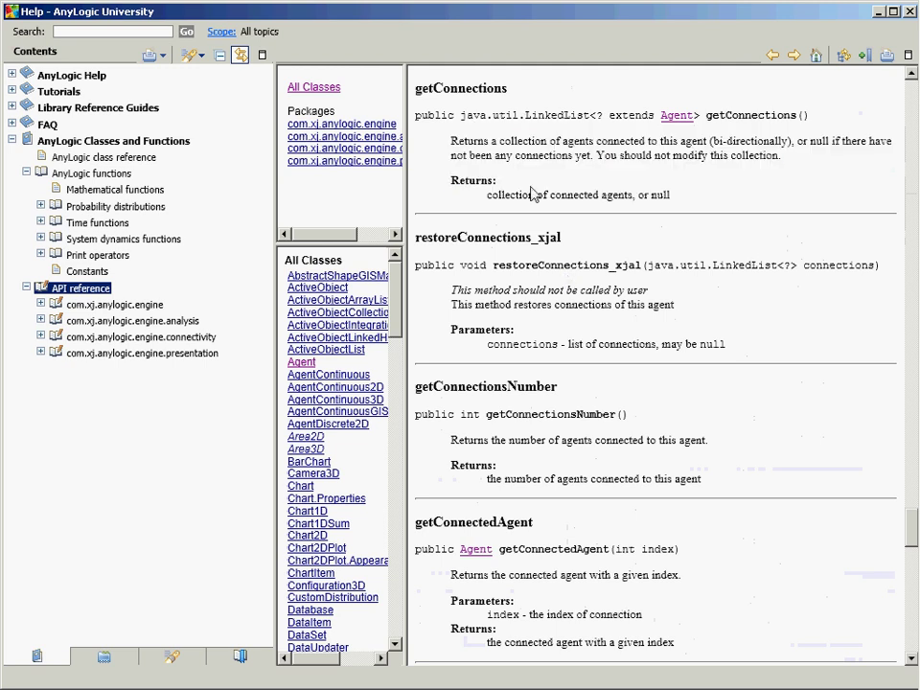
{"action": "left_click_drag", "start_coordinate": [452, 141], "coordinate": [655, 156]}
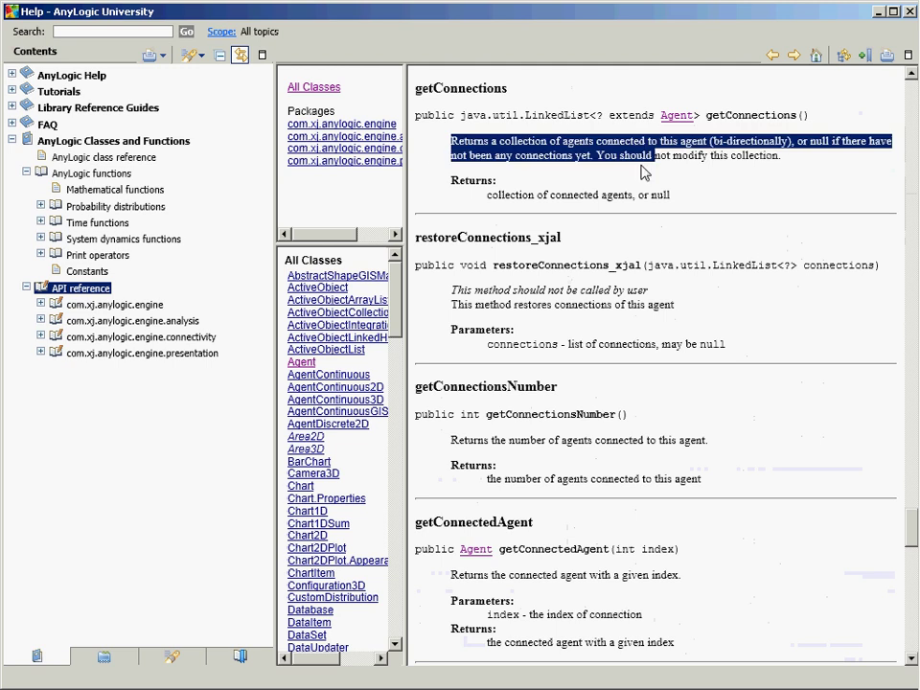
{"action": "left_click", "coordinate": [436, 157]}
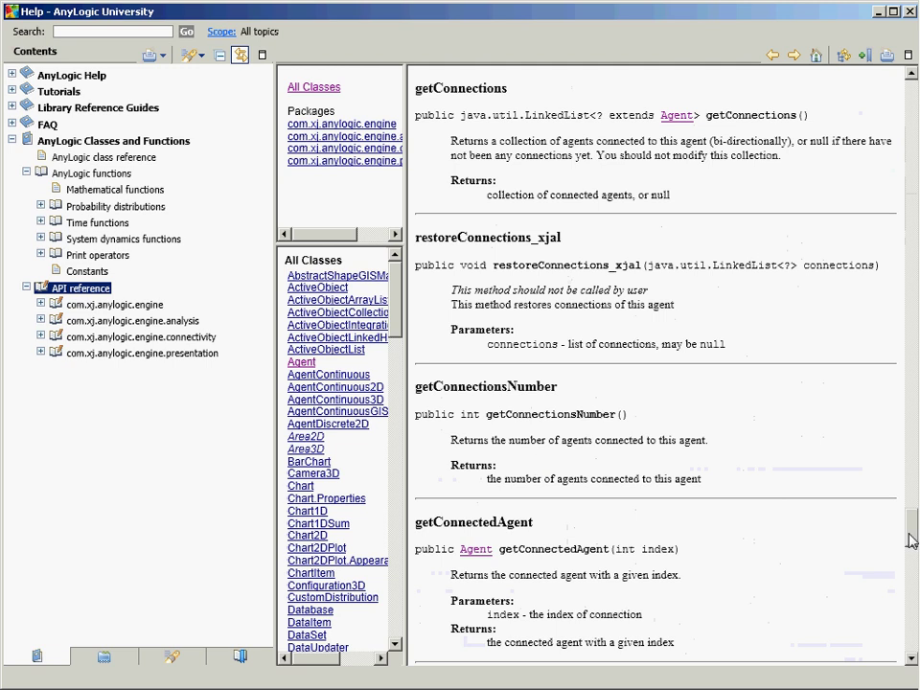
{"action": "left_click_drag", "start_coordinate": [909, 541], "coordinate": [912, 155]}
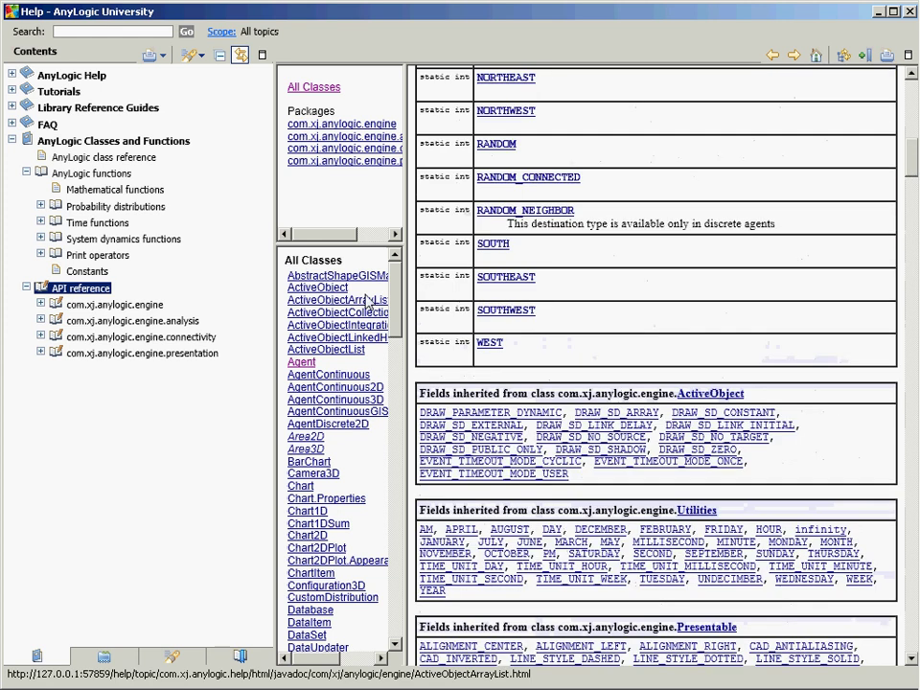
{"action": "mouse_move", "coordinate": [405, 293]}
{"action": "left_mouse_down"}
{"action": "mouse_move", "coordinate": [406, 355]}
{"action": "mouse_move", "coordinate": [411, 298]}
{"action": "left_mouse_up"}
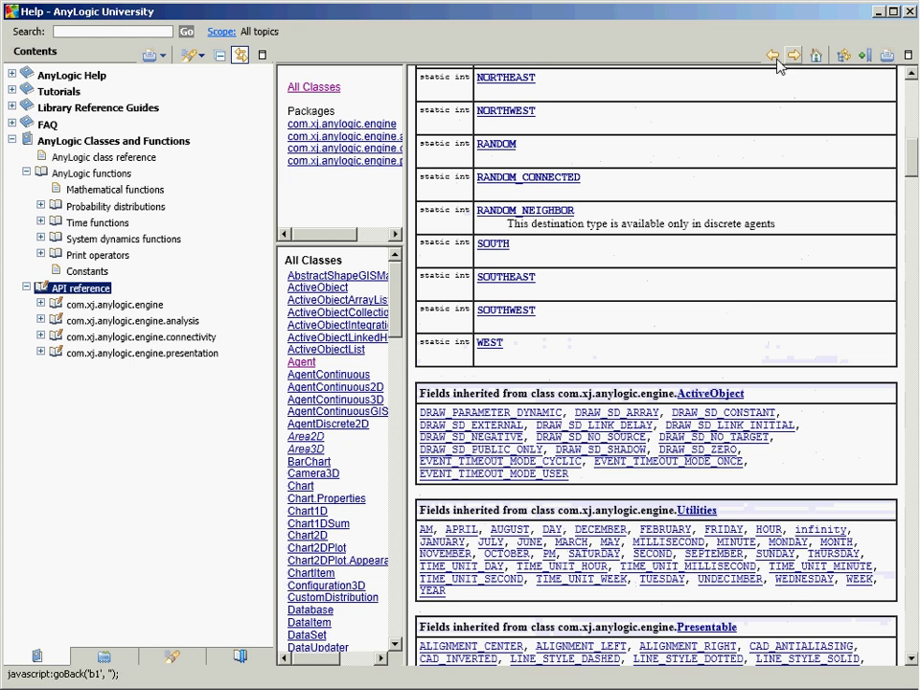
- Expand the Library Reference Guides and the Enterprise Library topics in the Help contents, and close the Help window
{"action": "left_click", "coordinate": [11, 91]}
{"action": "left_click", "coordinate": [12, 91]}
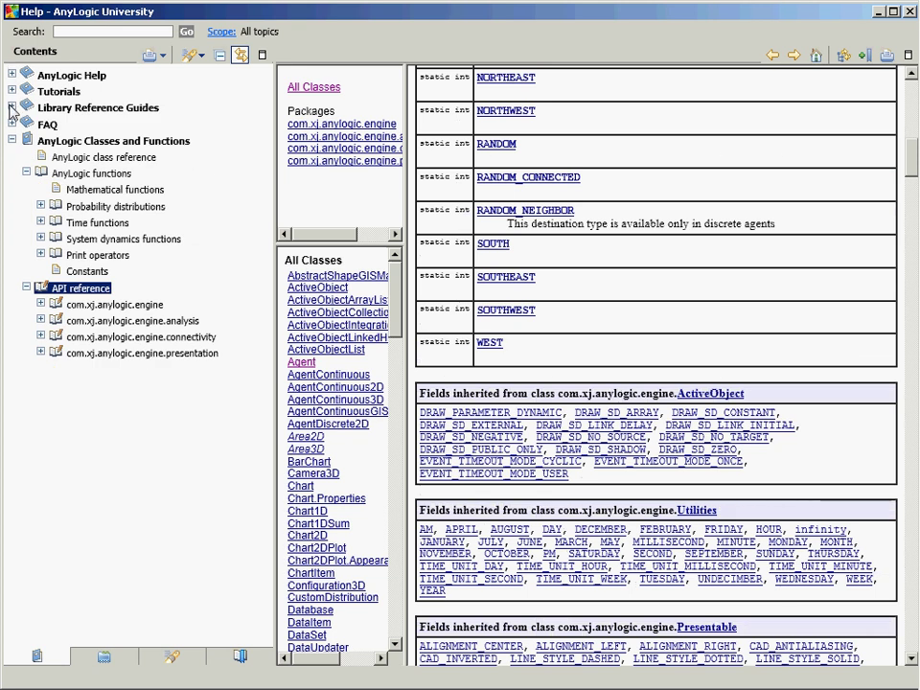
{"action": "left_click", "coordinate": [11, 108]}
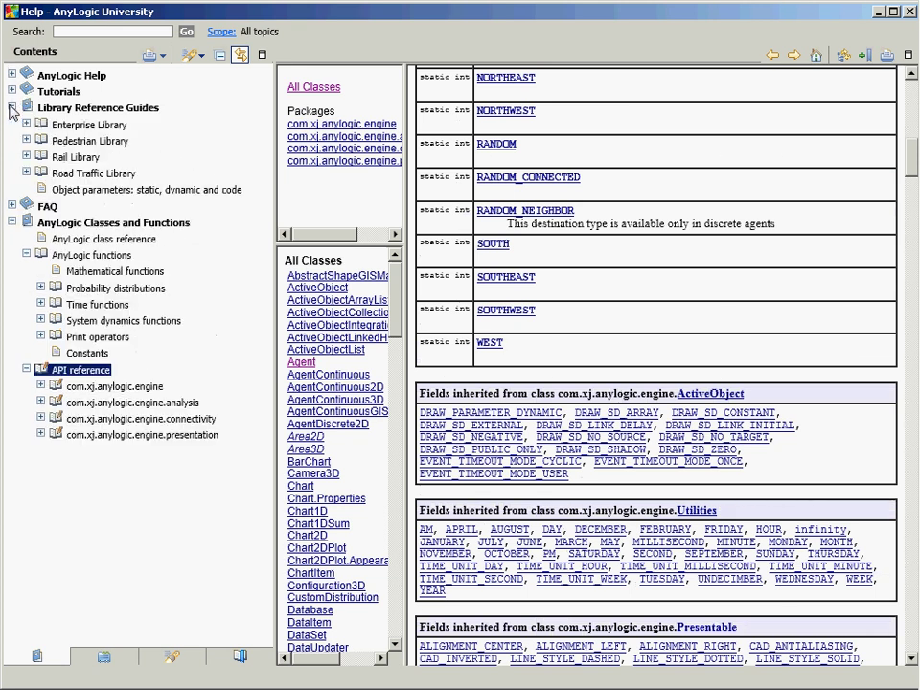
{"action": "left_click", "coordinate": [26, 124]}
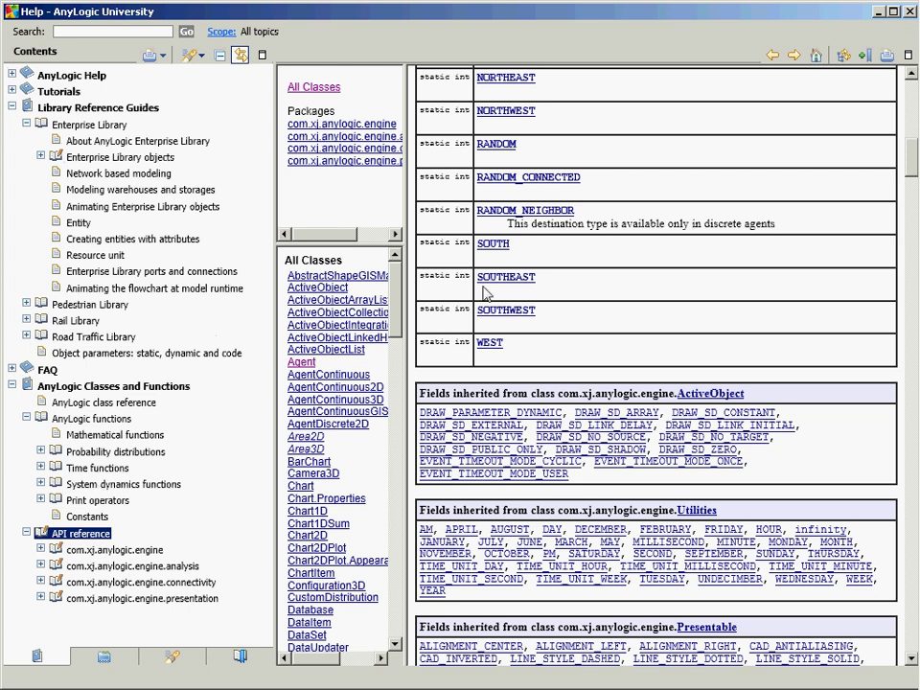
{"action": "left_click", "coordinate": [909, 12]}
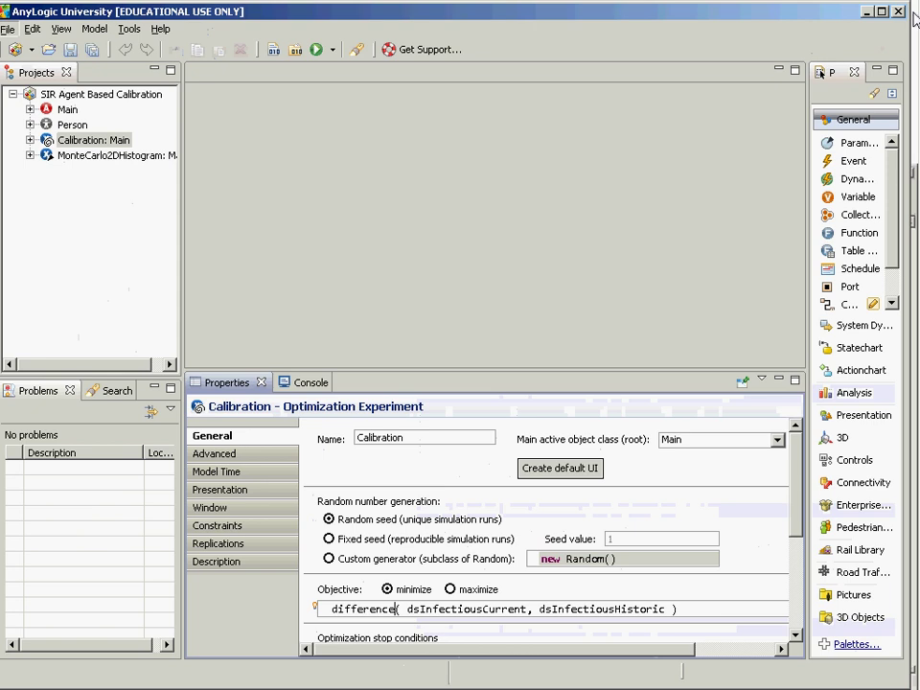
- Switch to the PowerPoint slide show to view the custom difference function slide, and return to AnyLogic
{"action": "key", "text": "alt+Tab"}
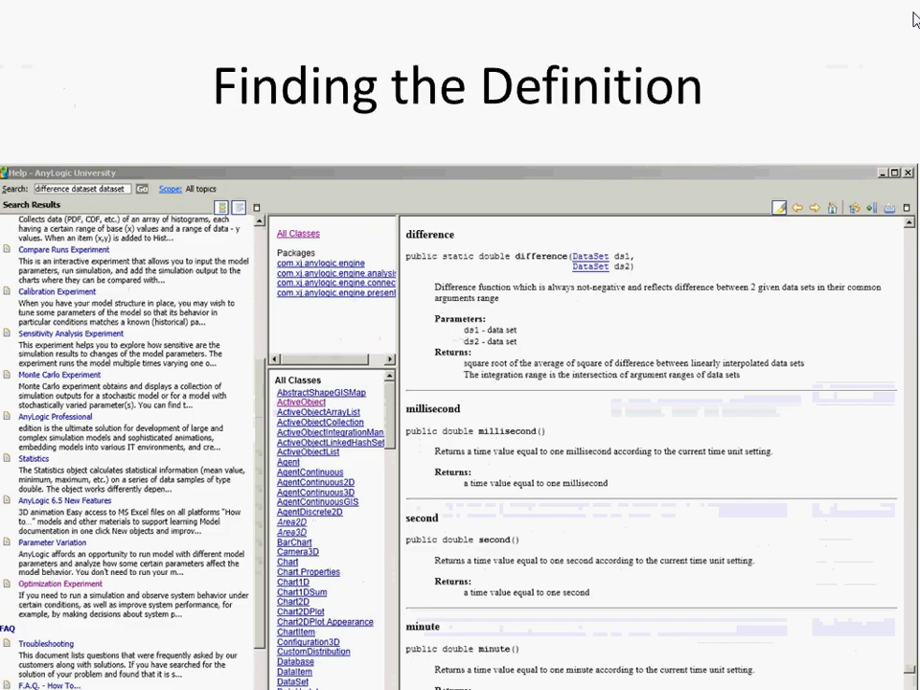
{"action": "key", "text": "Right"}
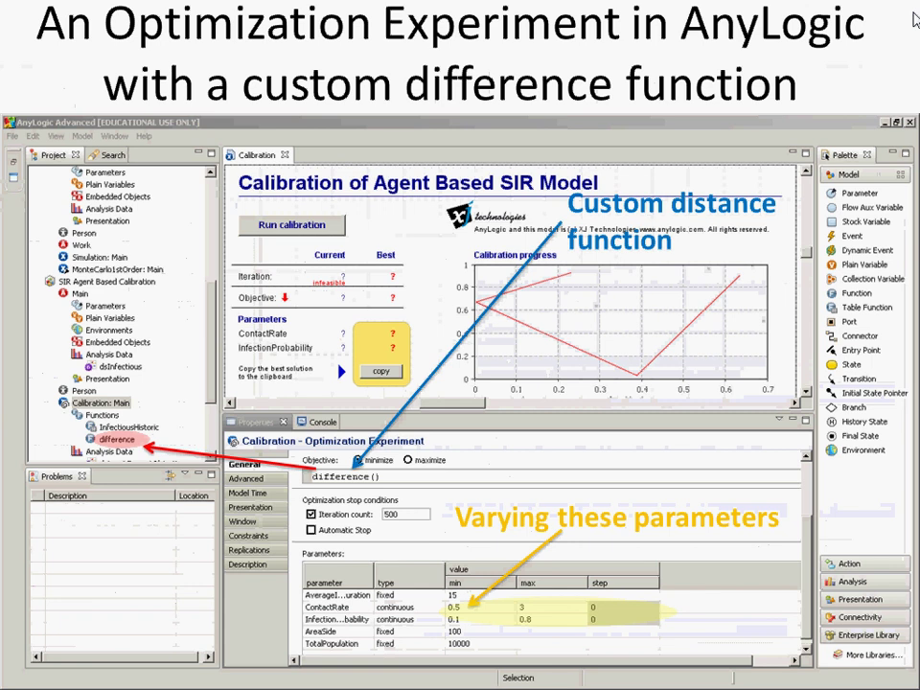
{"action": "key", "text": "alt+Tab"}
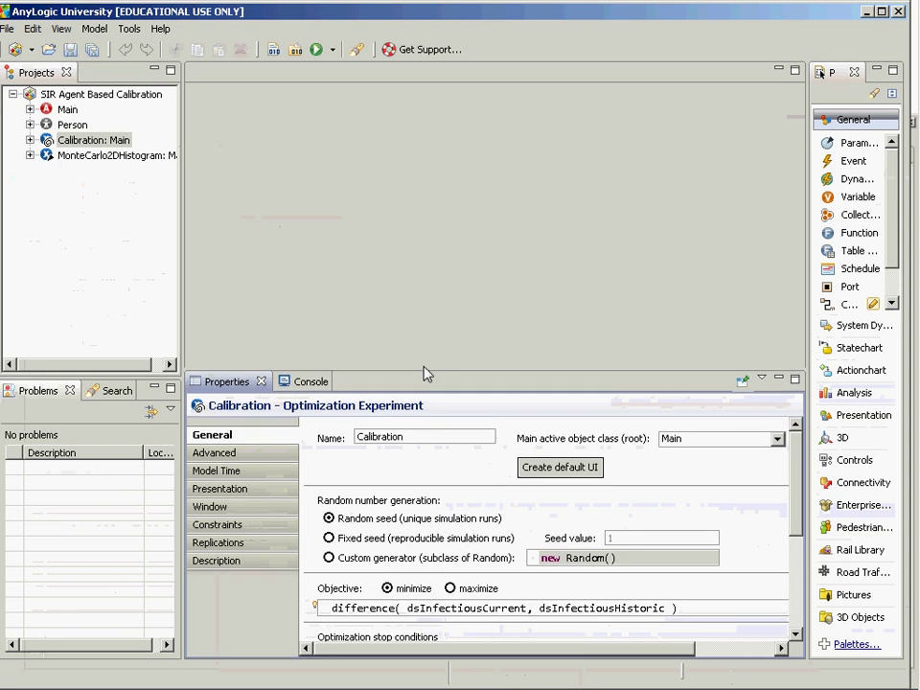
- Enlarge the Calibration experiment's properties area and select difference in the Objective expression
{"action": "left_click_drag", "start_coordinate": [426, 374], "coordinate": [411, 132]}
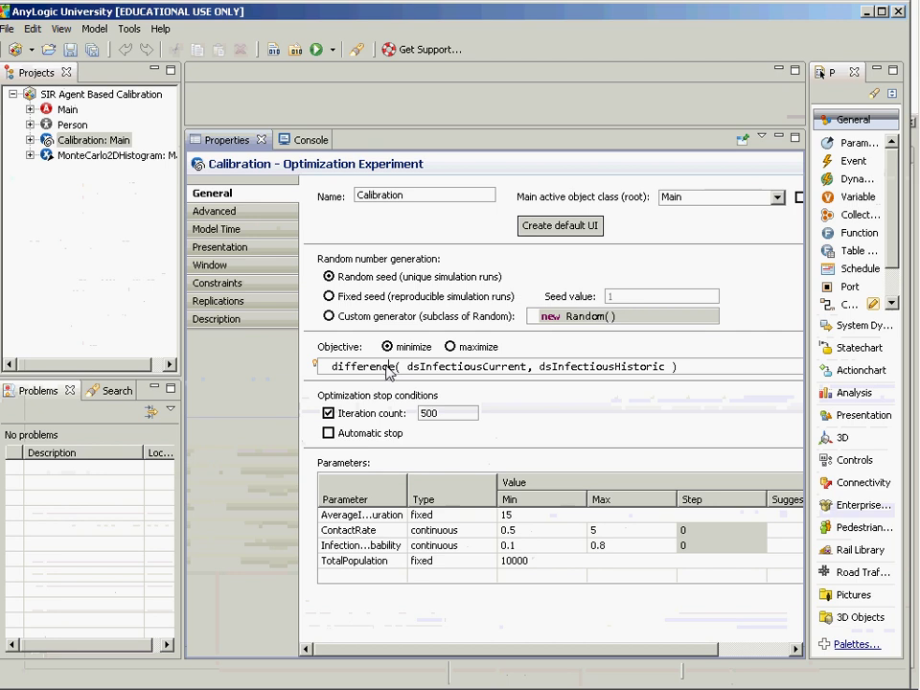
{"action": "double_click", "coordinate": [388, 370]}
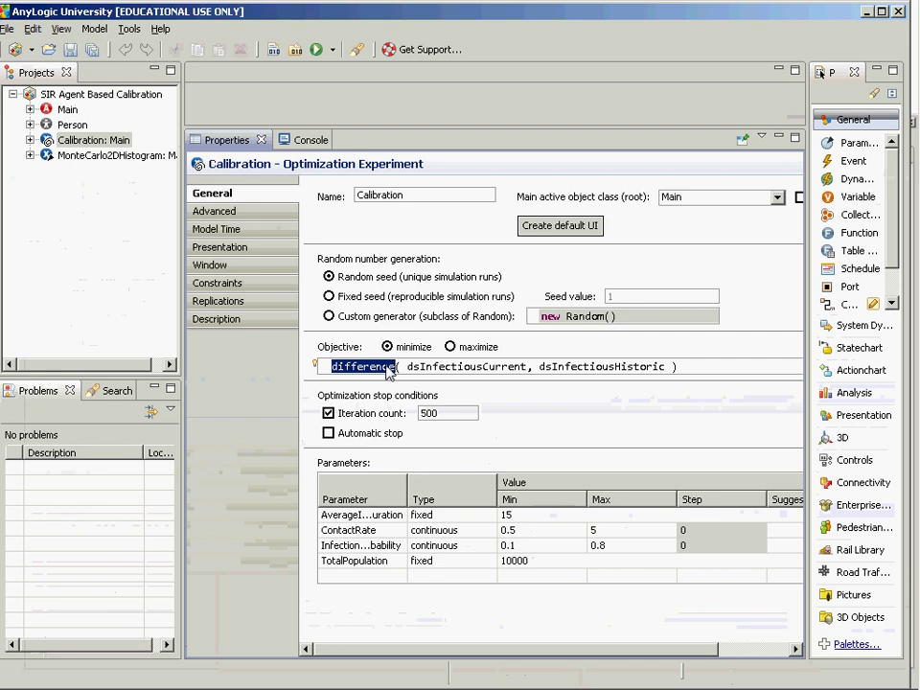
{"action": "key", "text": "alt+Tab"}
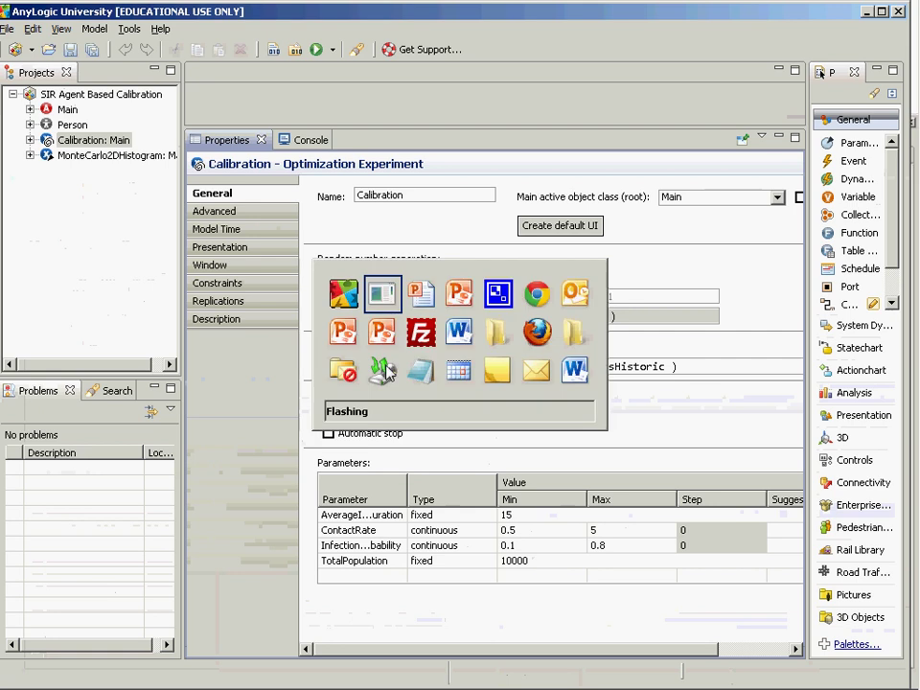
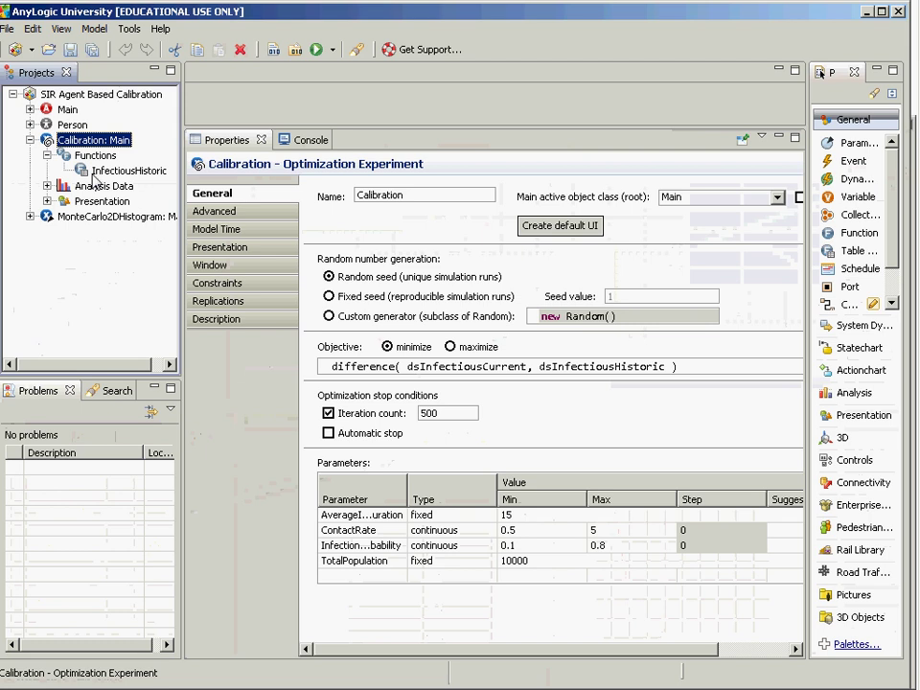
- Open the InfectiousHistoric table function under Calibration and examine its interpolation choices, table data and out-of-range choices
{"action": "left_click", "coordinate": [94, 176]}
{"action": "left_click", "coordinate": [441, 263]}
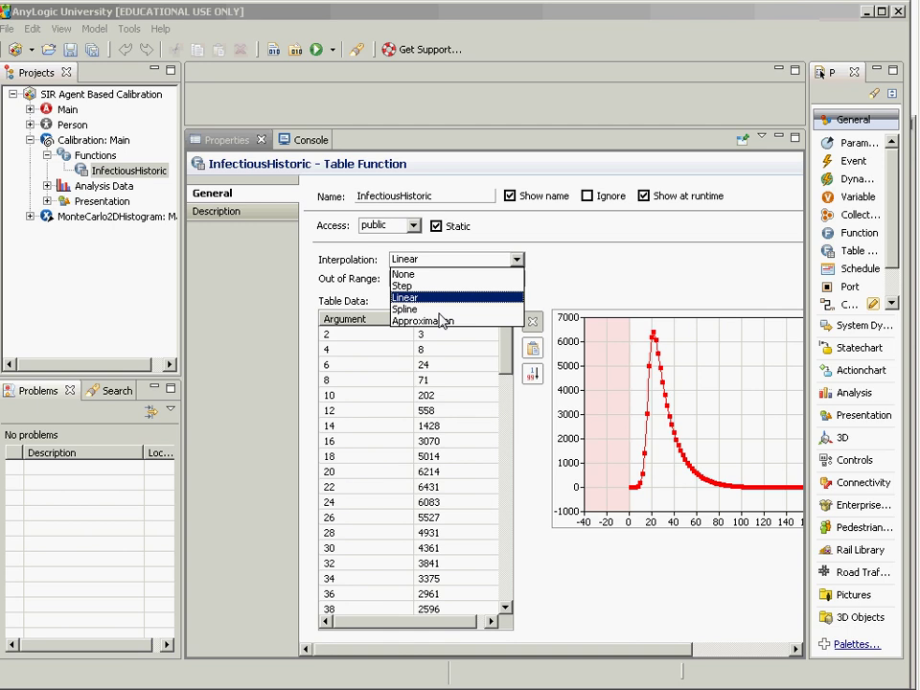
{"action": "key", "text": "Escape"}
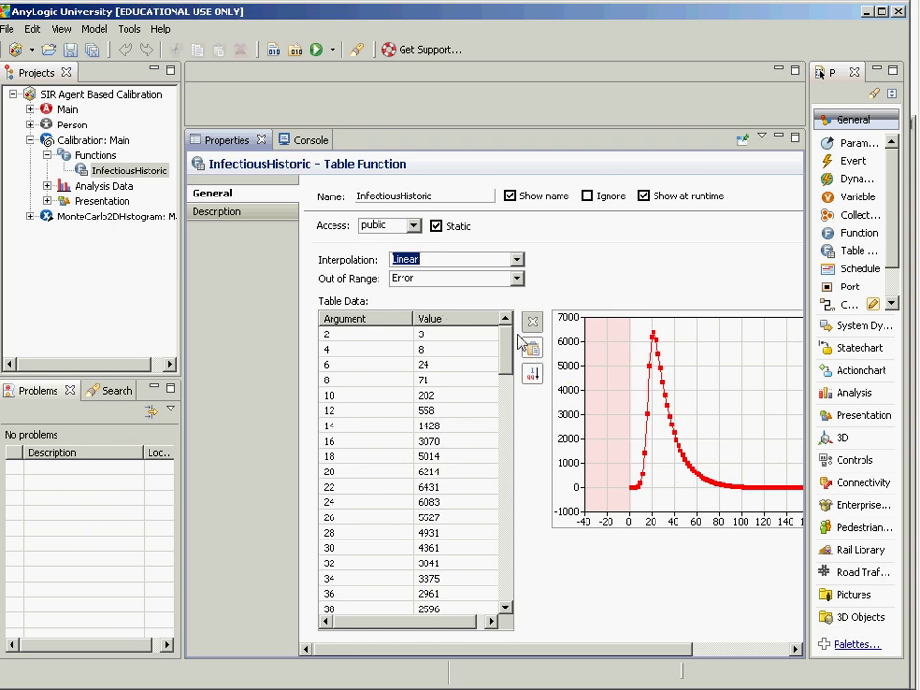
{"action": "scroll", "coordinate": [499, 499], "scroll_direction": "down", "scroll_amount": 20}
{"action": "scroll", "coordinate": [484, 575], "scroll_direction": "up", "scroll_amount": 20}
{"action": "left_click", "coordinate": [448, 302]}
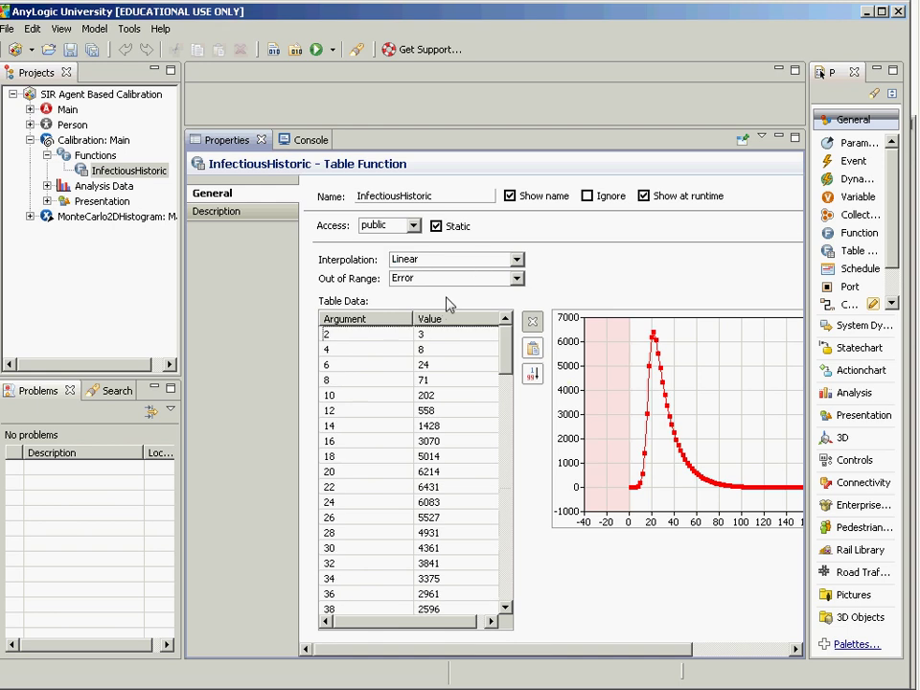
{"action": "left_click", "coordinate": [422, 285]}
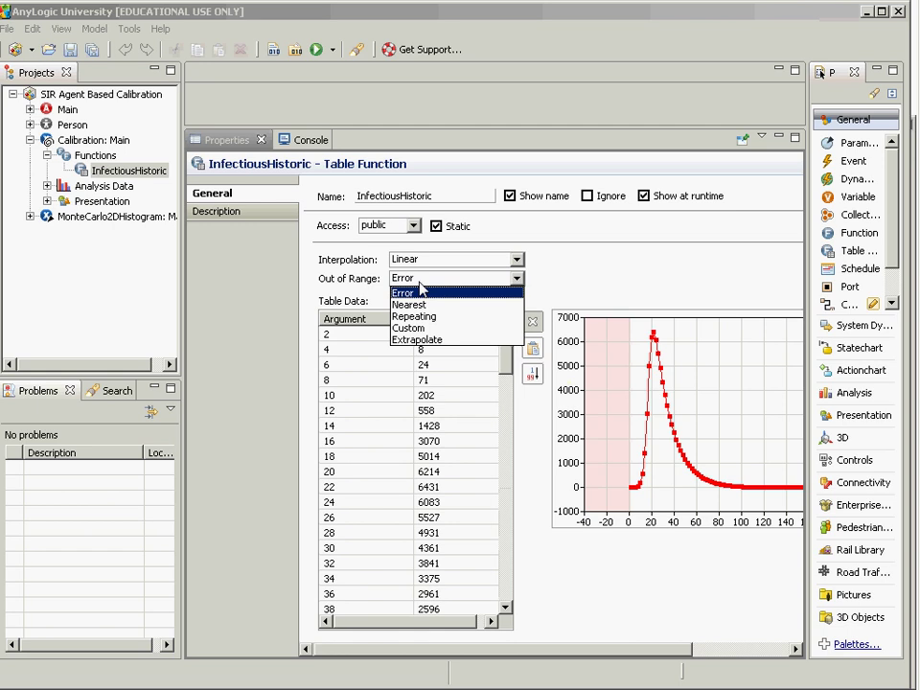
{"action": "key", "text": "alt+Tab"}
{"action": "key", "text": "Tab"}
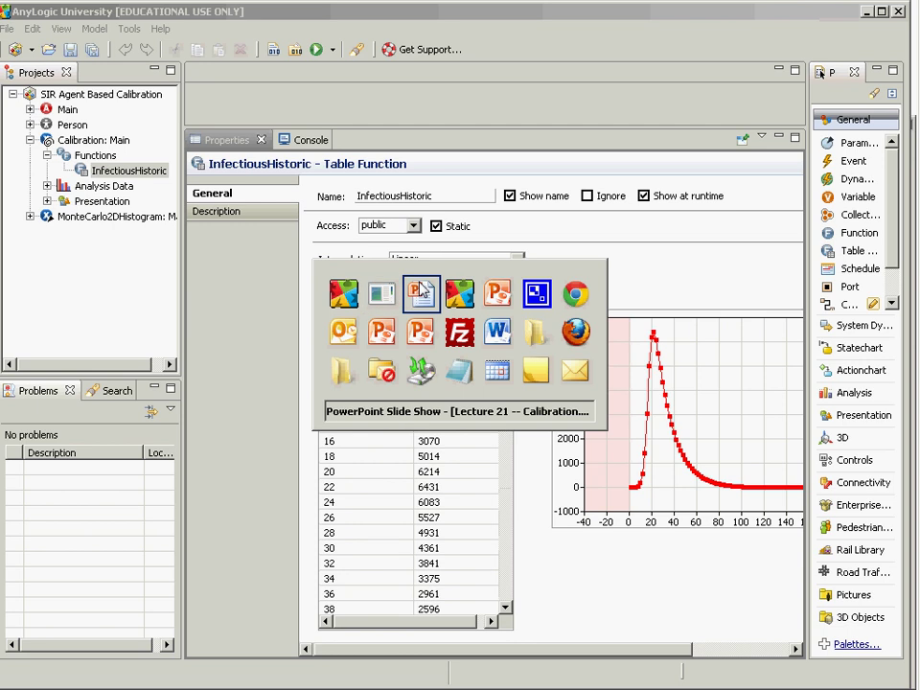
{"action": "key", "text": "Tab"}
{"action": "key", "text": "Tab"}
{"action": "key", "text": "Tab"}
{"action": "key", "text": "Tab"}
{"action": "key", "text": "alt+Tab"}
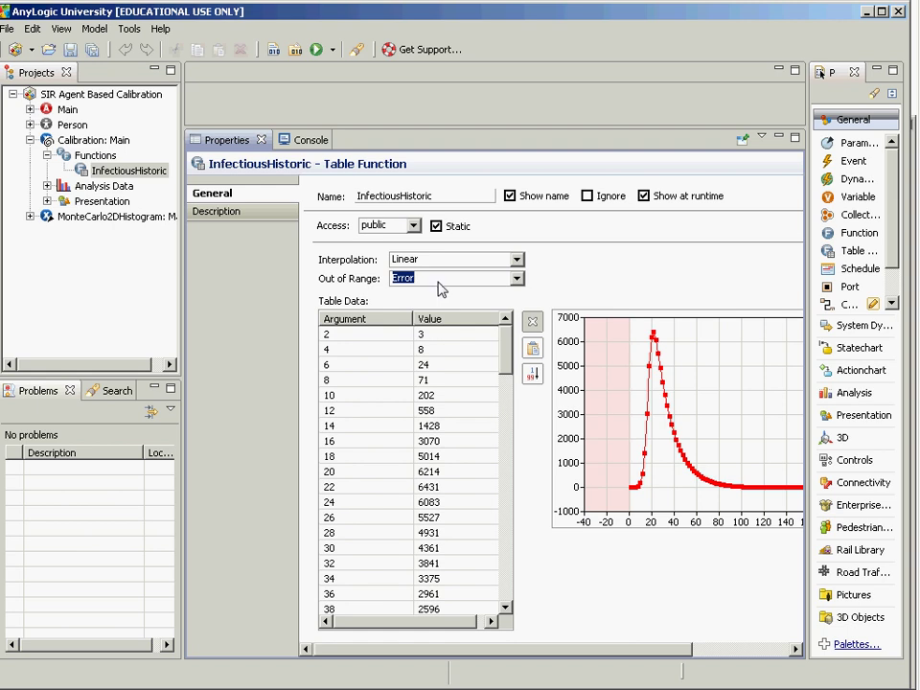
- Try Extrapolate as the Out of Range handling for InfectiousHistoric, and set it back to Error
{"action": "left_click", "coordinate": [517, 278]}
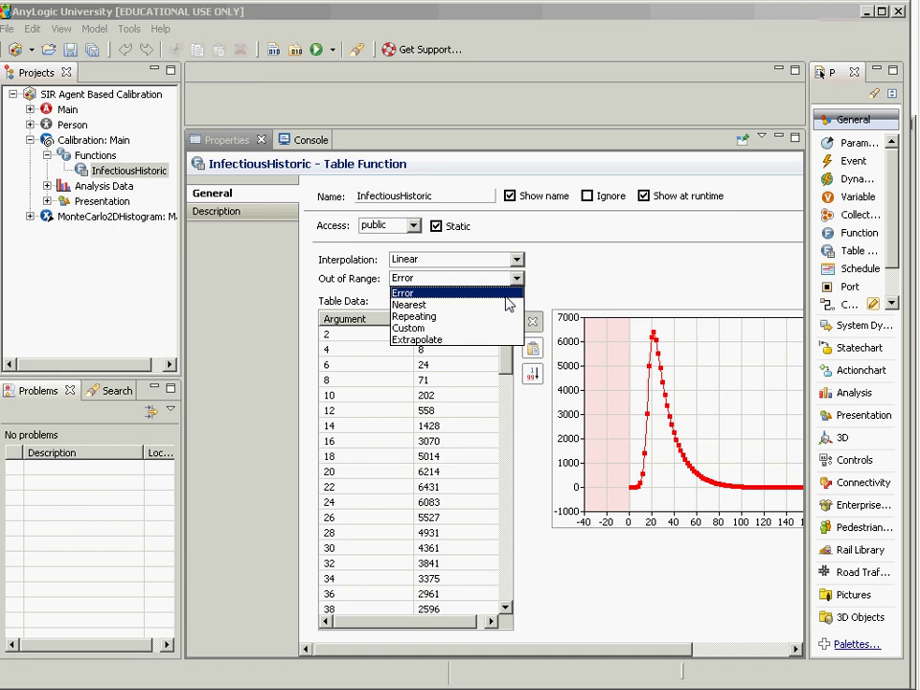
{"action": "left_click", "coordinate": [445, 343]}
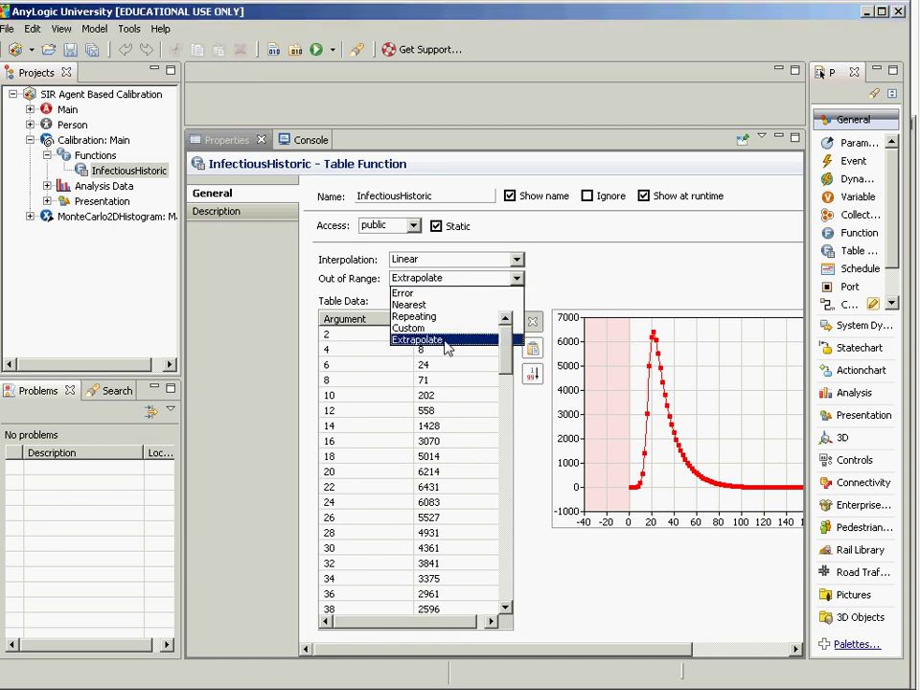
{"action": "left_click", "coordinate": [515, 279]}
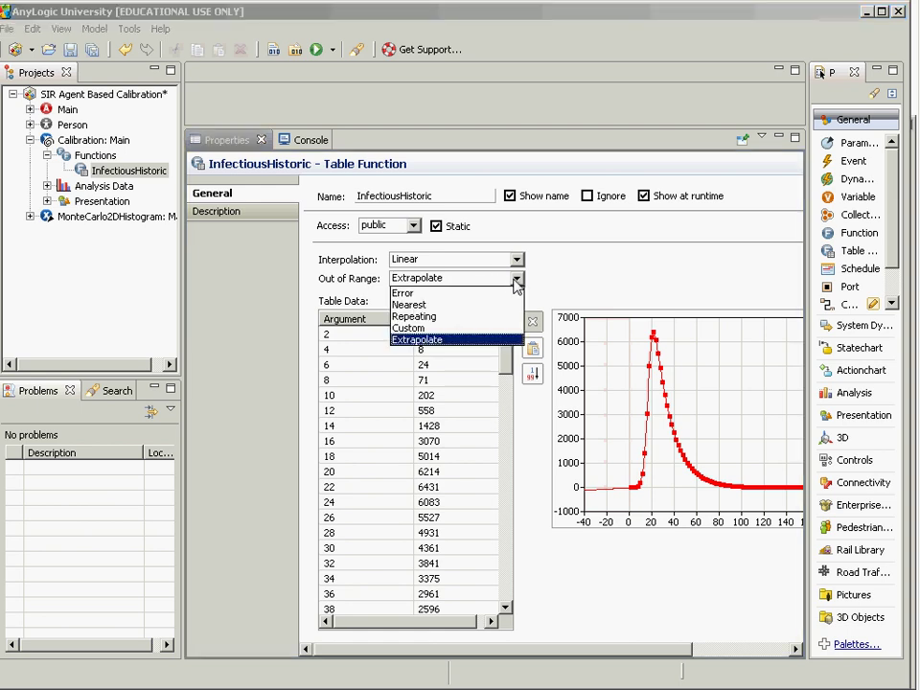
{"action": "left_click", "coordinate": [450, 292]}
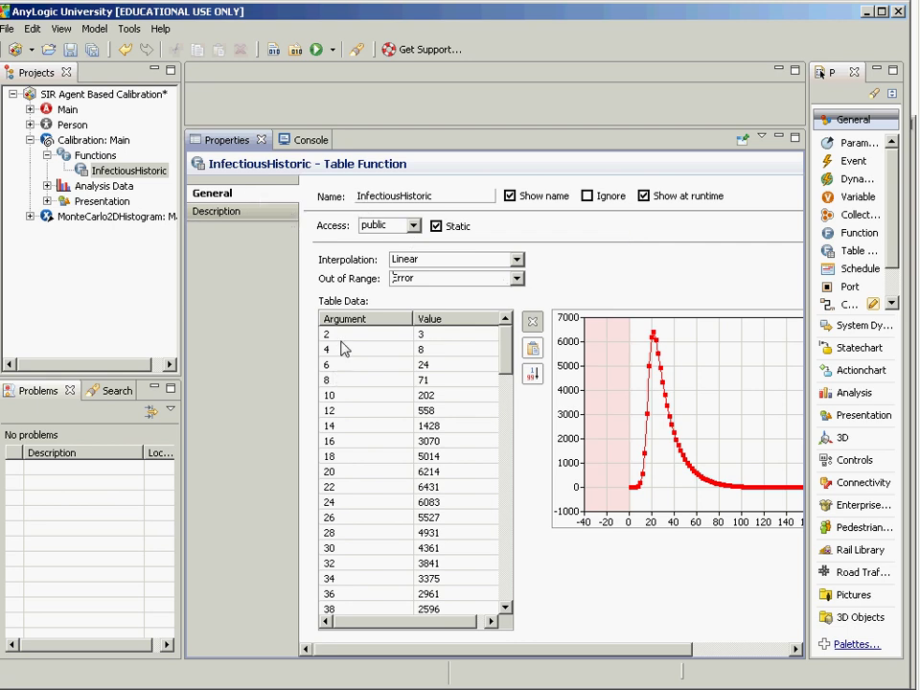
- Switch to the PowerPoint slide show and browse the dataset, payoff function and built-in difference slides through "Historic Data Captured via Table Function"
{"action": "key", "text": "alt+Tab"}
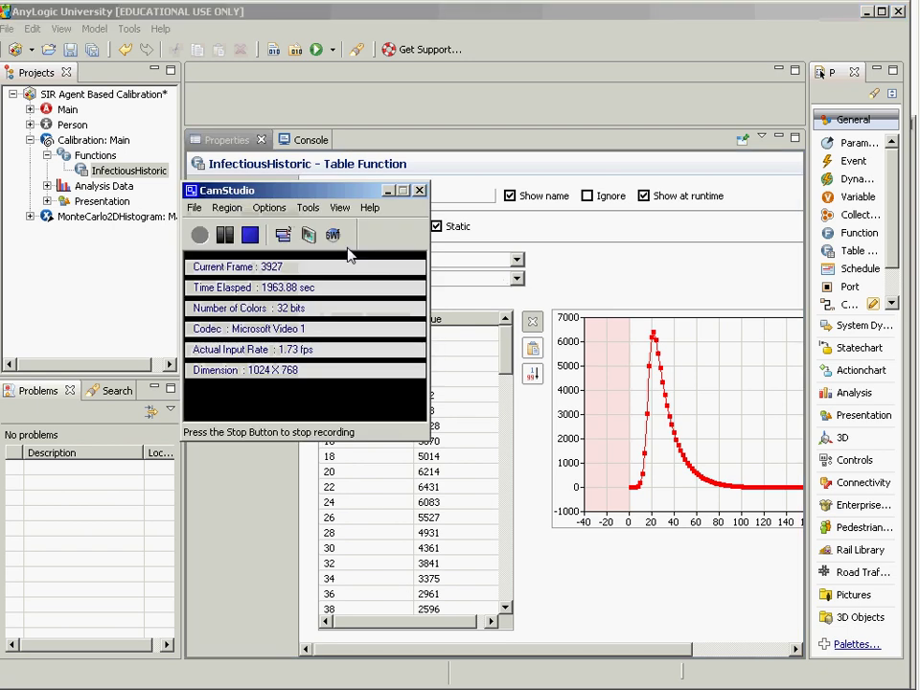
{"action": "key", "text": "alt+Tab"}
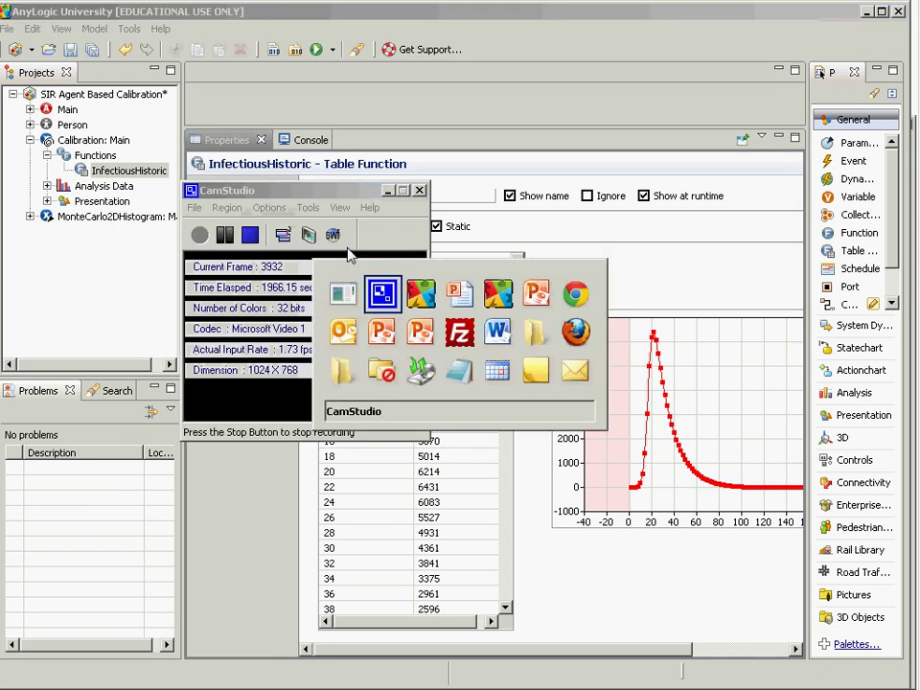
{"action": "key", "text": "alt+Tab"}
{"action": "key", "text": "alt+Tab"}
{"action": "key", "text": "Right"}
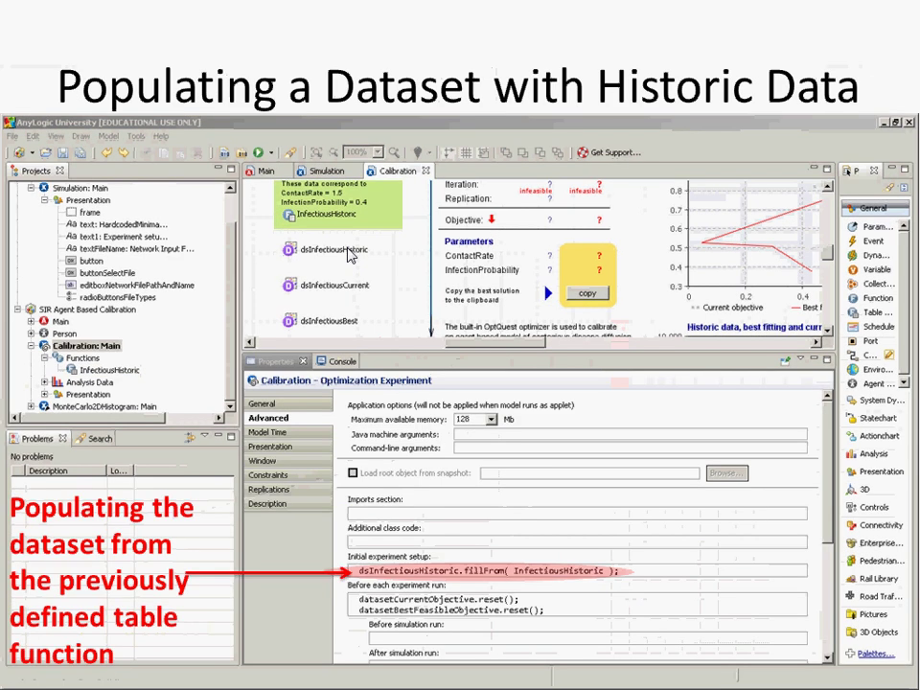
{"action": "key", "text": "Right"}
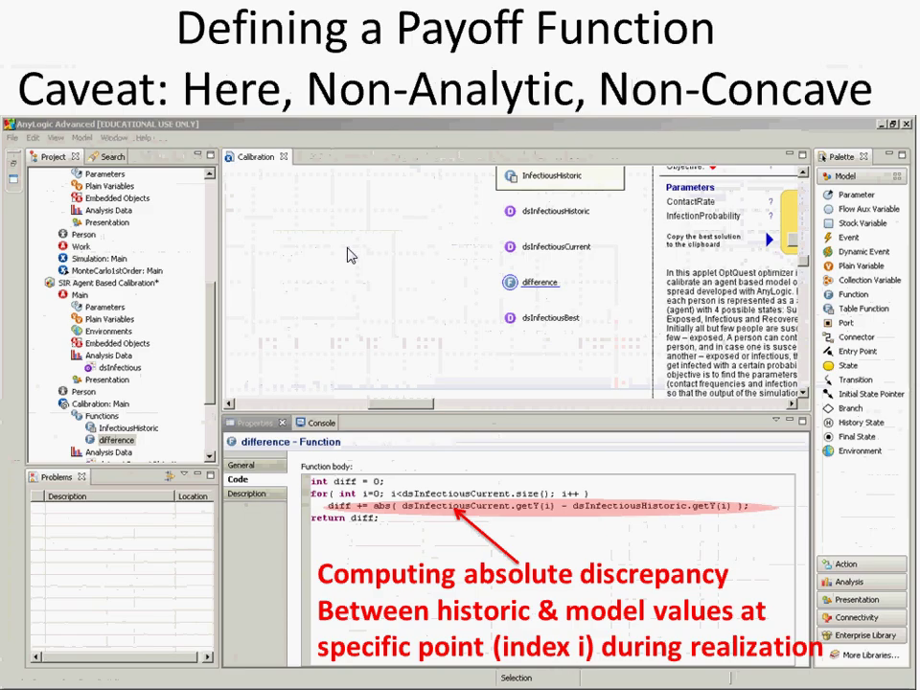
{"action": "key", "text": "Right"}
{"action": "key", "text": "Right"}
{"action": "key", "text": "Right"}
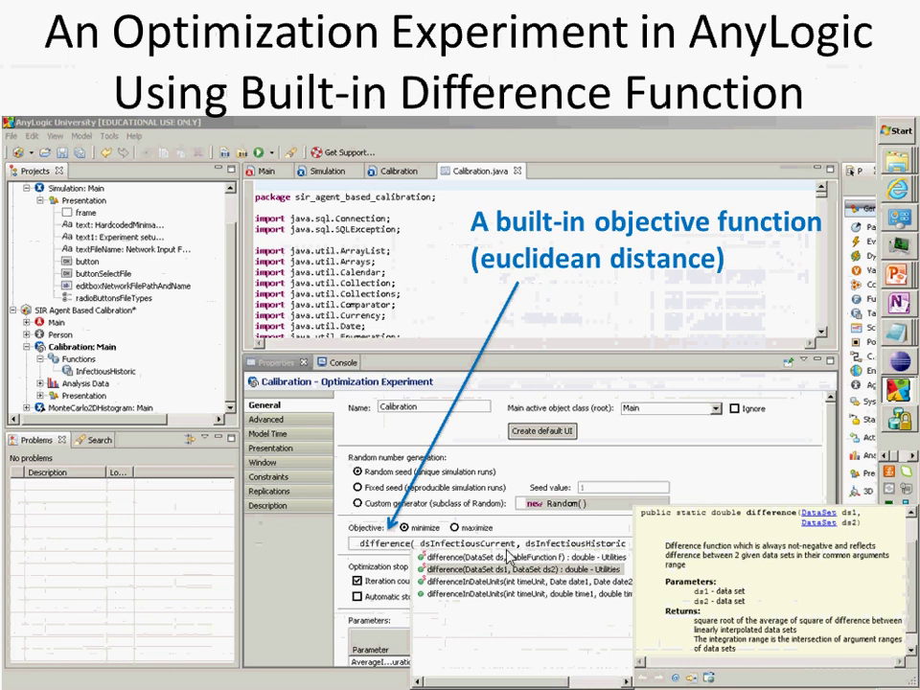
{"action": "key", "text": "Right"}
{"action": "key", "text": "Right"}
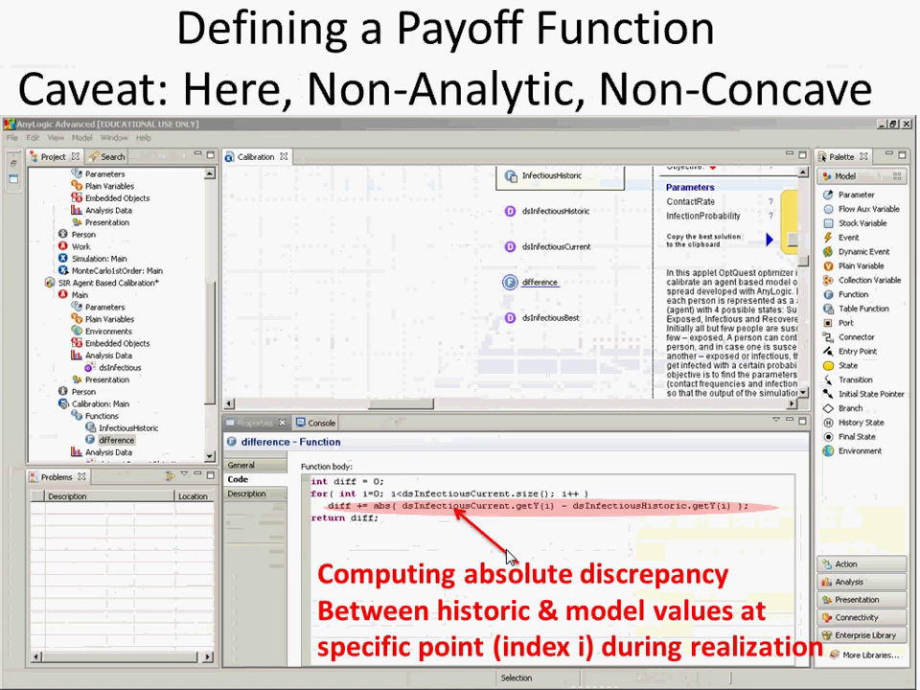
{"action": "key", "text": "Right"}
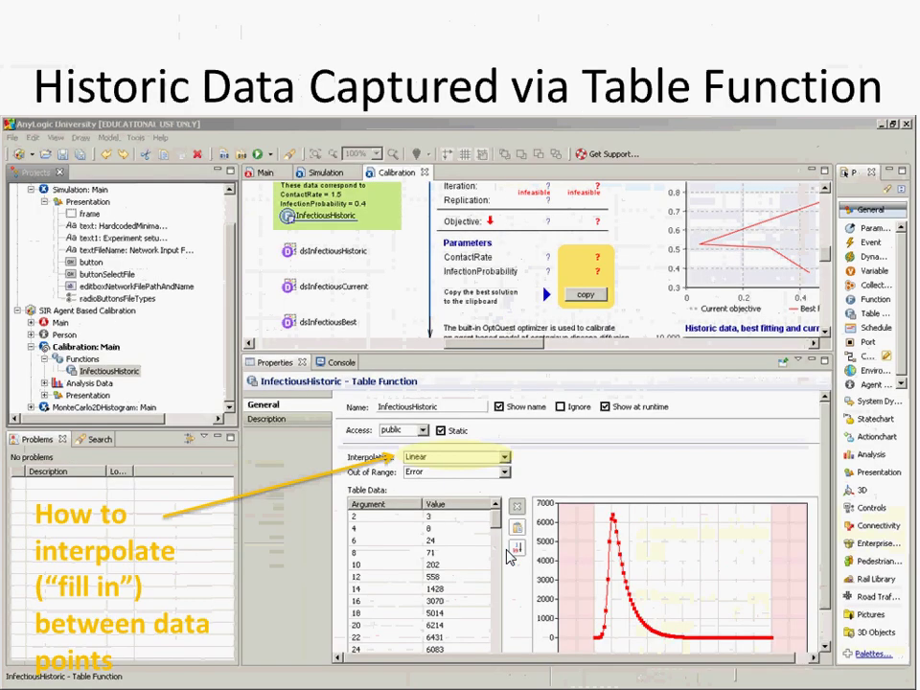
- Show the slide "Populating a Dataset with Historic Data" and compare it with the dsInfectiousHistoric data set in AnyLogic
{"action": "key", "text": "Right"}
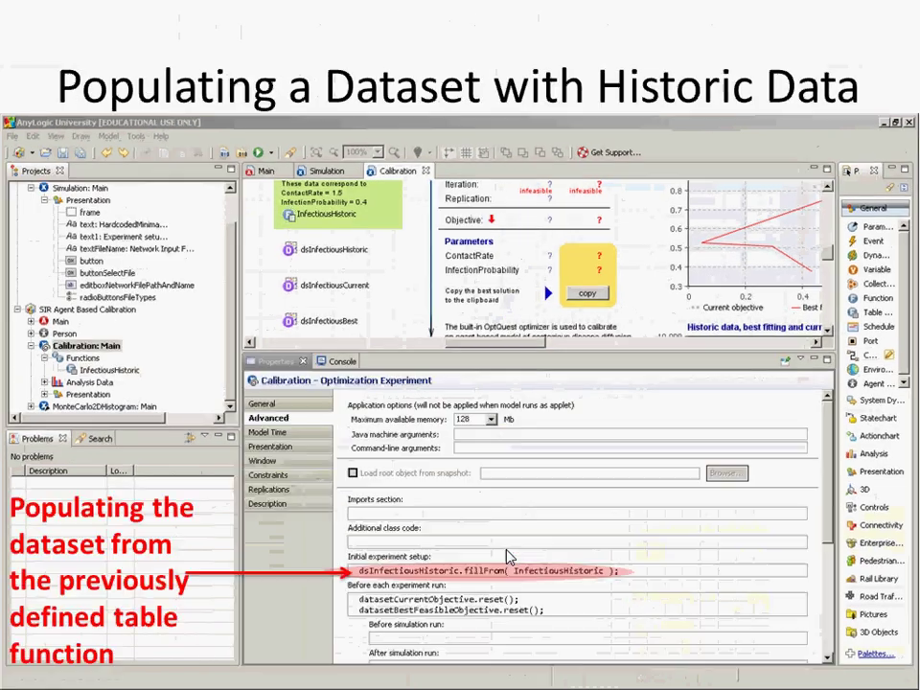
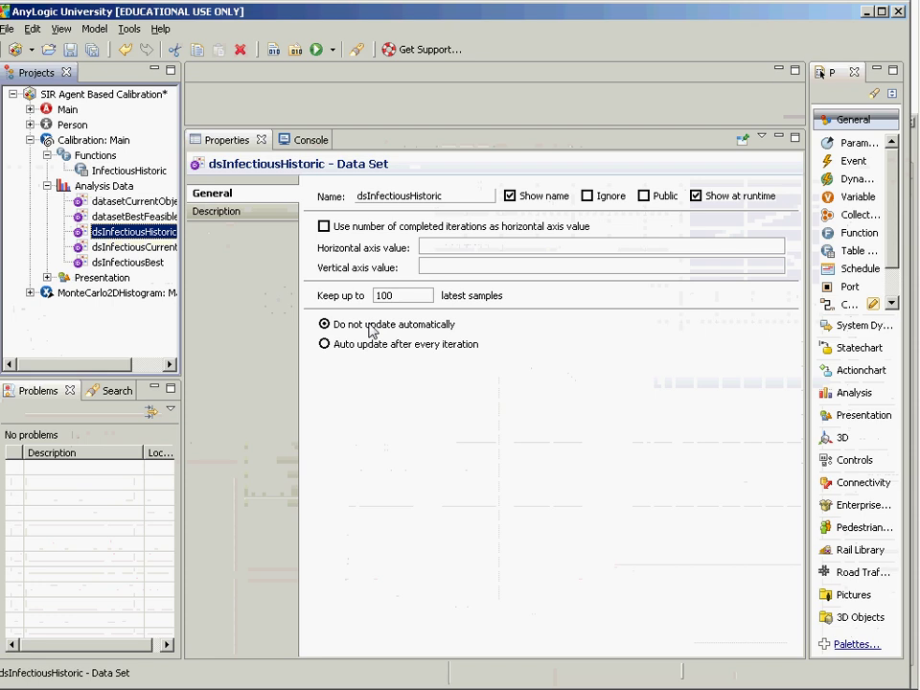
{"action": "key", "text": "alt+Tab"}
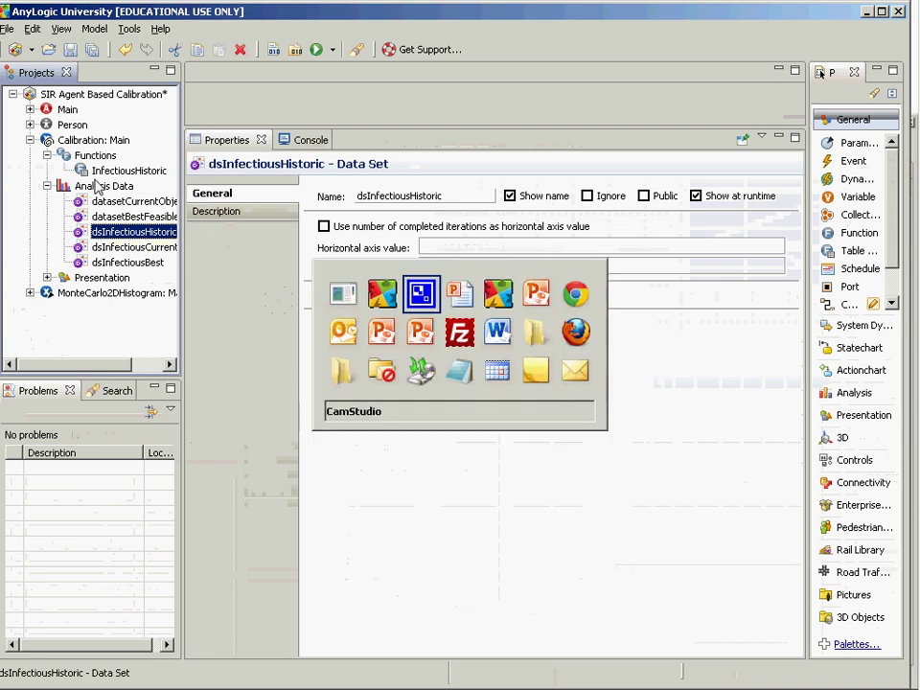
{"action": "key", "text": "alt+Tab"}
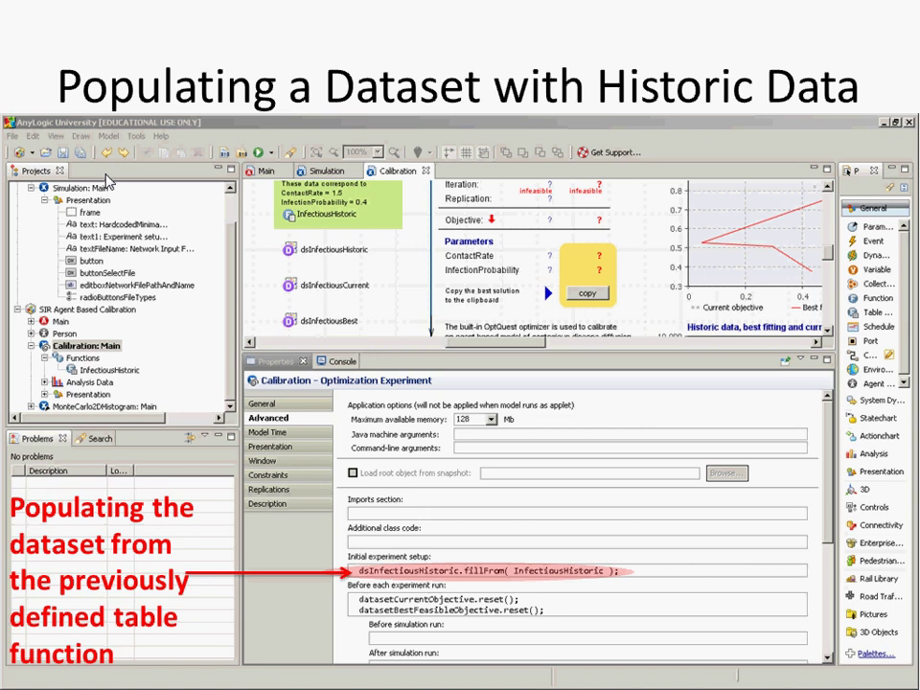
- Switch to AnyLogic, launch the Calibration experiment of SIR Agent Based Calibration, run the calibration and terminate it
{"action": "key", "text": "alt+Tab"}
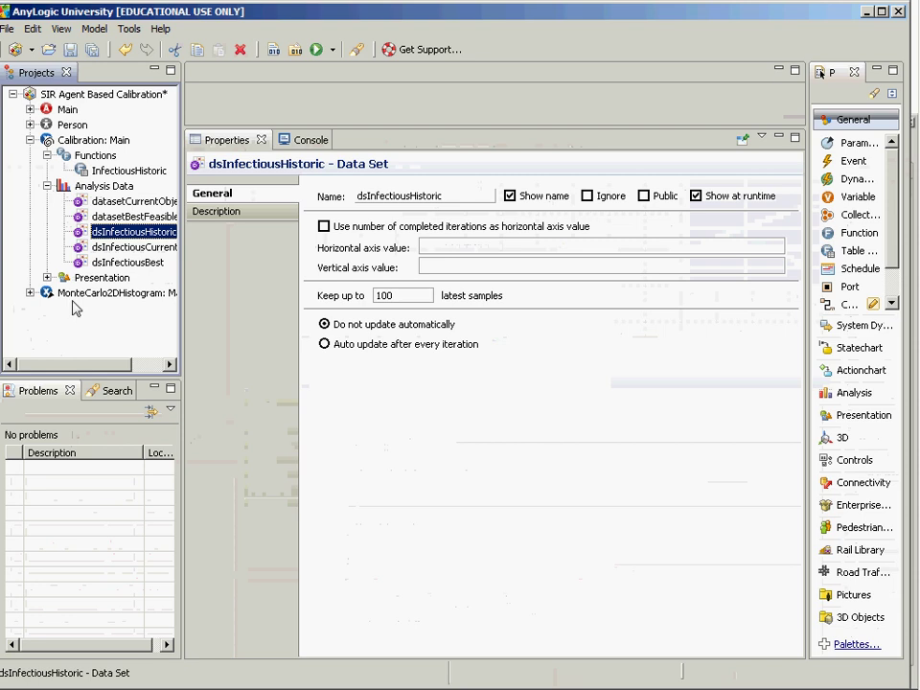
{"action": "left_click", "coordinate": [60, 141]}
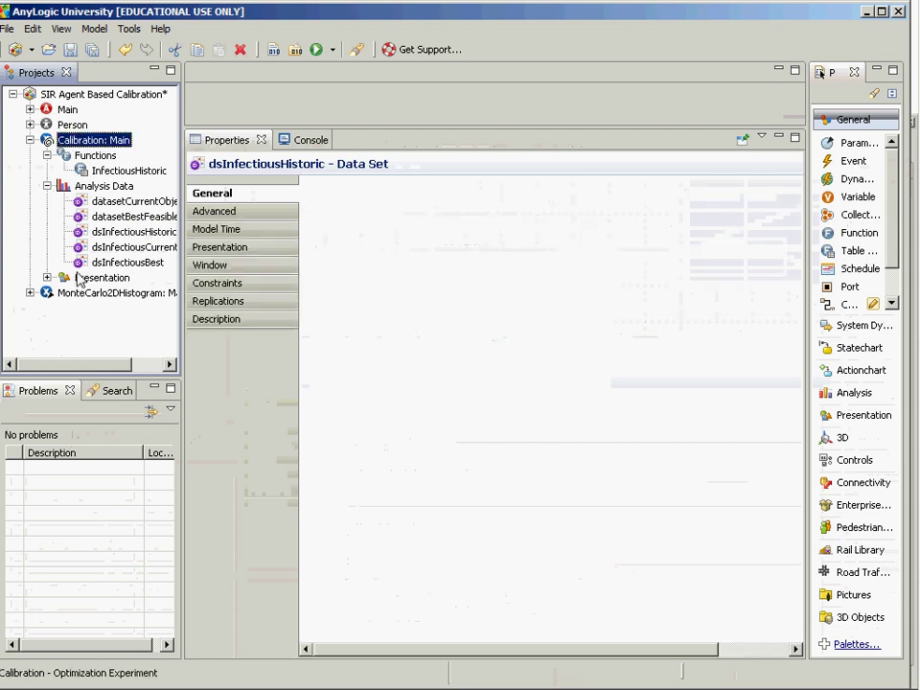
{"action": "right_click", "coordinate": [61, 142]}
{"action": "left_click", "coordinate": [88, 333]}
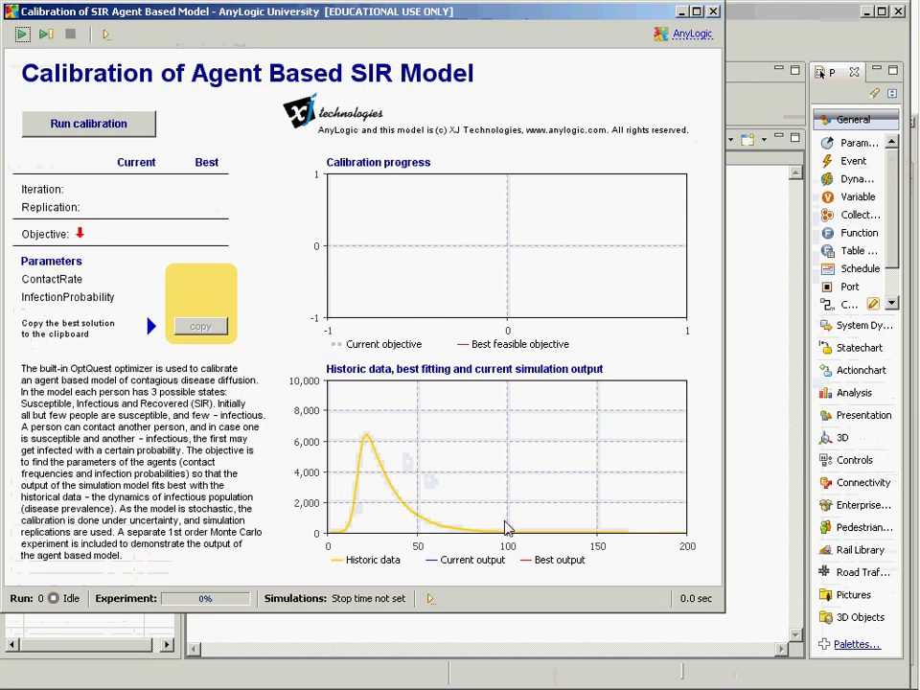
{"action": "left_click", "coordinate": [99, 133]}
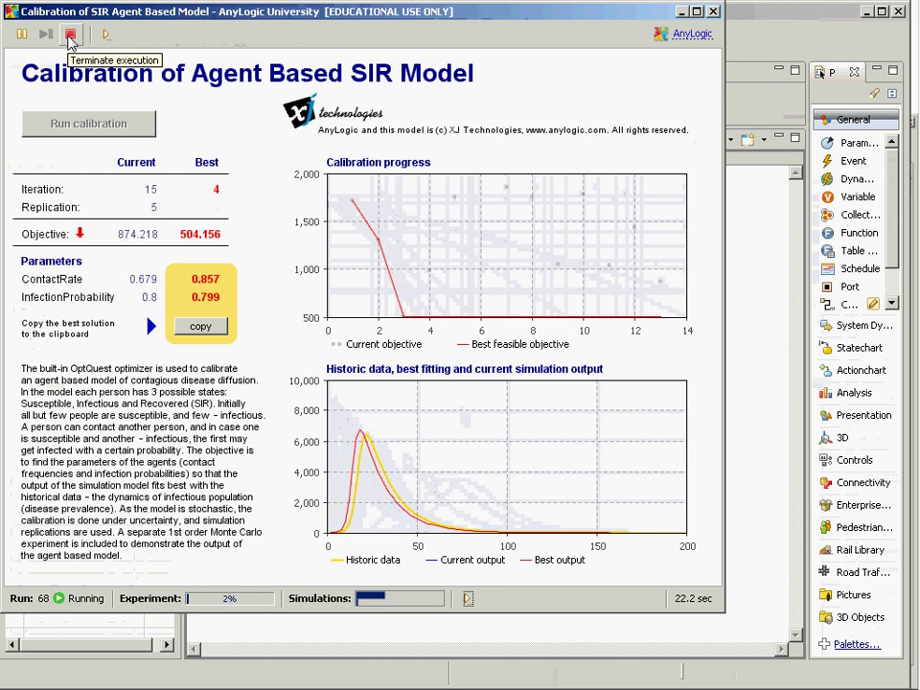
{"action": "left_click", "coordinate": [70, 34]}
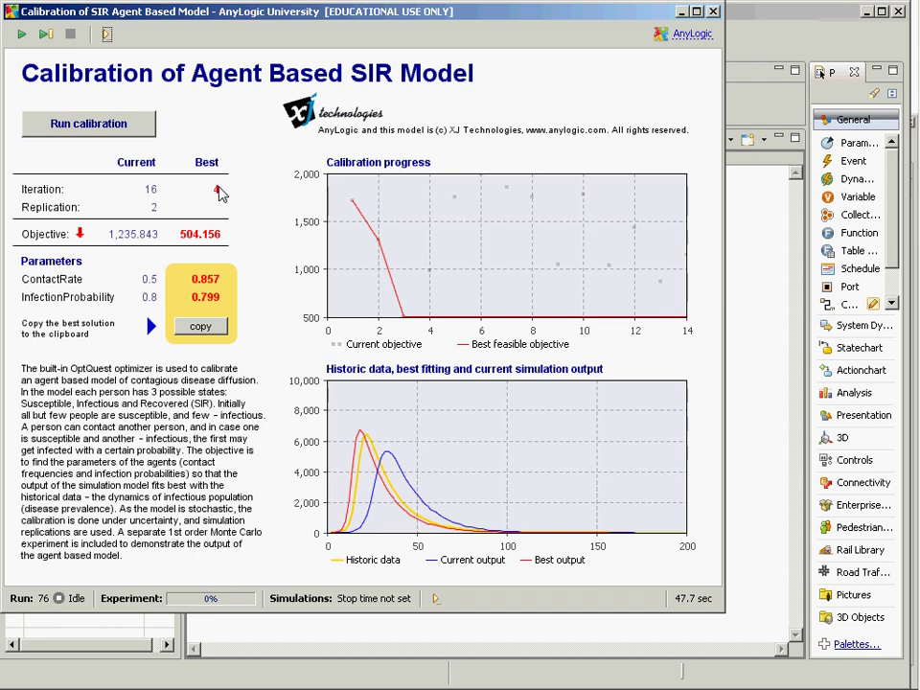
- Run the SIR calibration again, let it progress for about 160 iterations and terminate it
{"action": "left_click", "coordinate": [23, 35]}
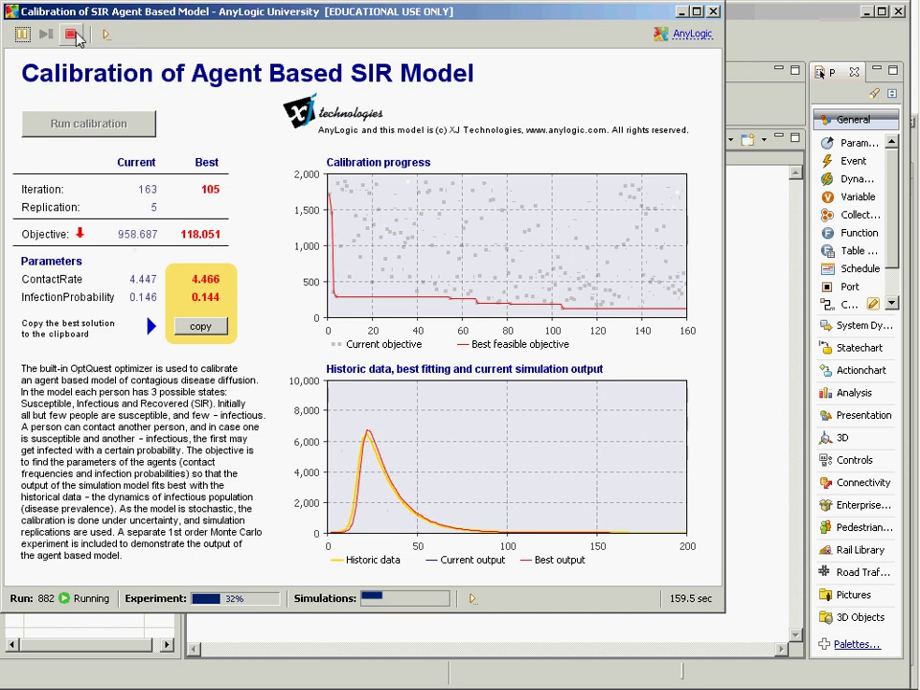
{"action": "left_click", "coordinate": [74, 35]}
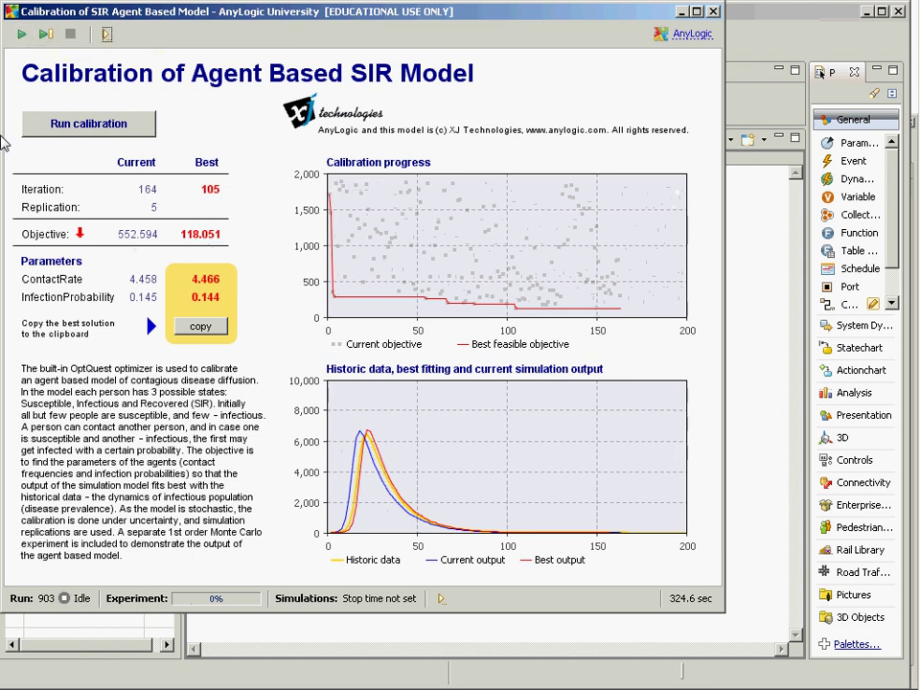
{"action": "left_click", "coordinate": [23, 34]}
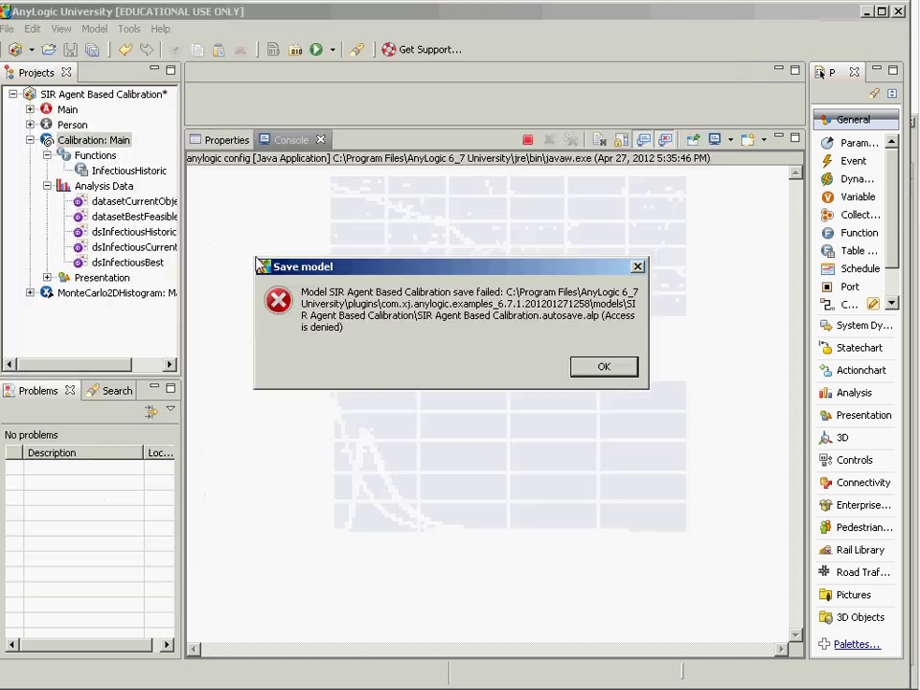
- Dismiss the Save model error and switch back to the PowerPoint slide show
{"action": "left_click", "coordinate": [609, 370]}
{"action": "key", "text": "alt+Tab"}
{"action": "key", "text": "alt+Tab"}
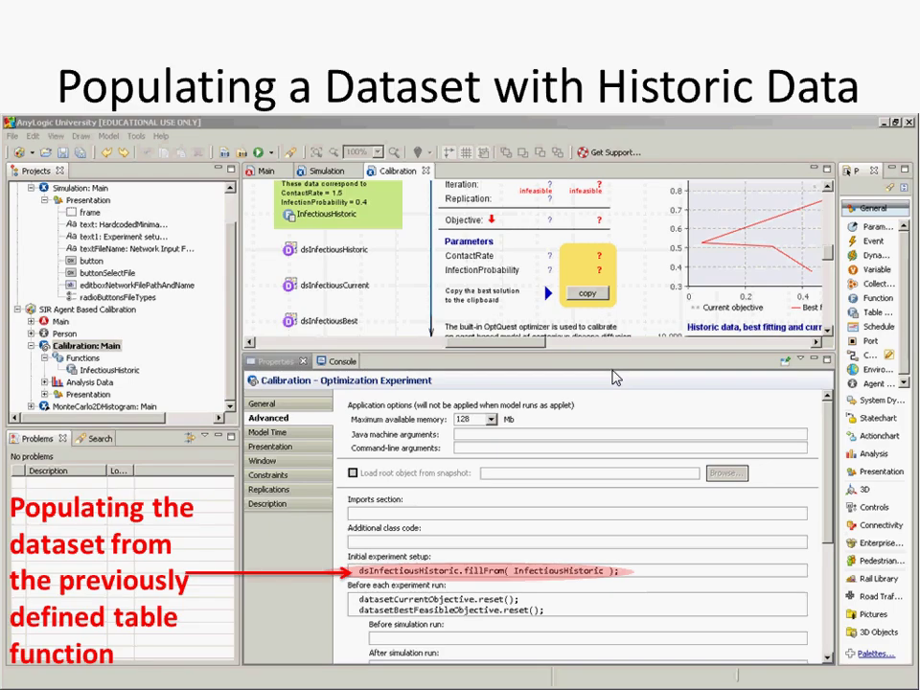
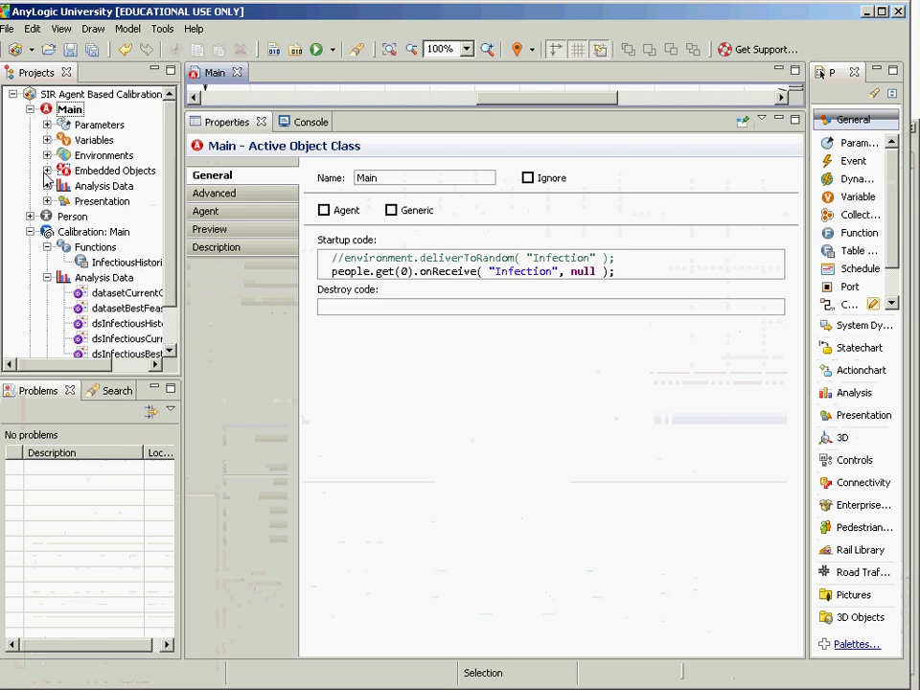
- Expand Main's Embedded Objects and Analysis Data in the AnyLogic project tree
{"action": "double_click", "coordinate": [76, 170]}
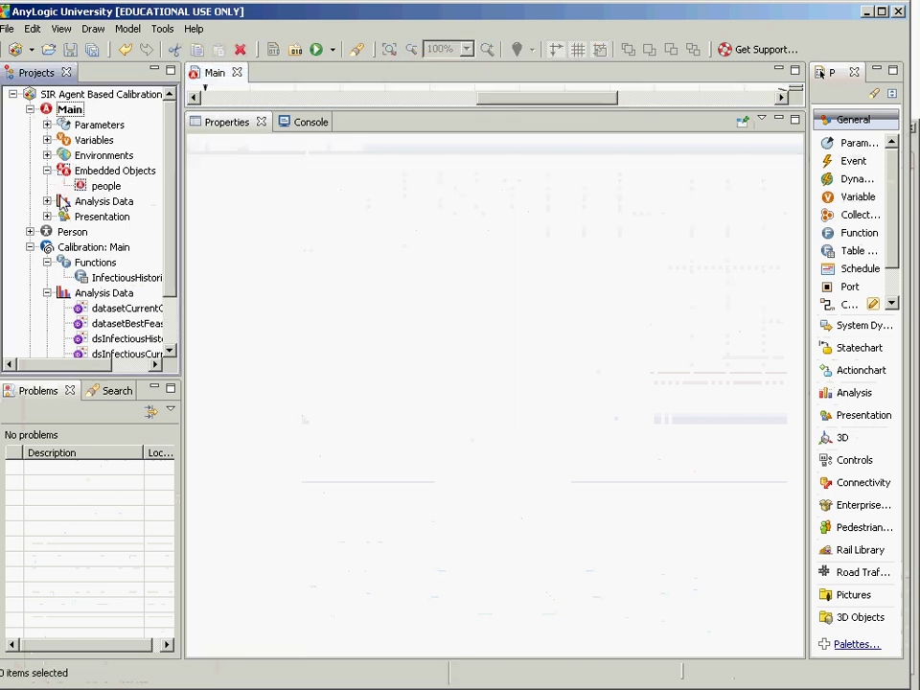
{"action": "left_click", "coordinate": [47, 202]}
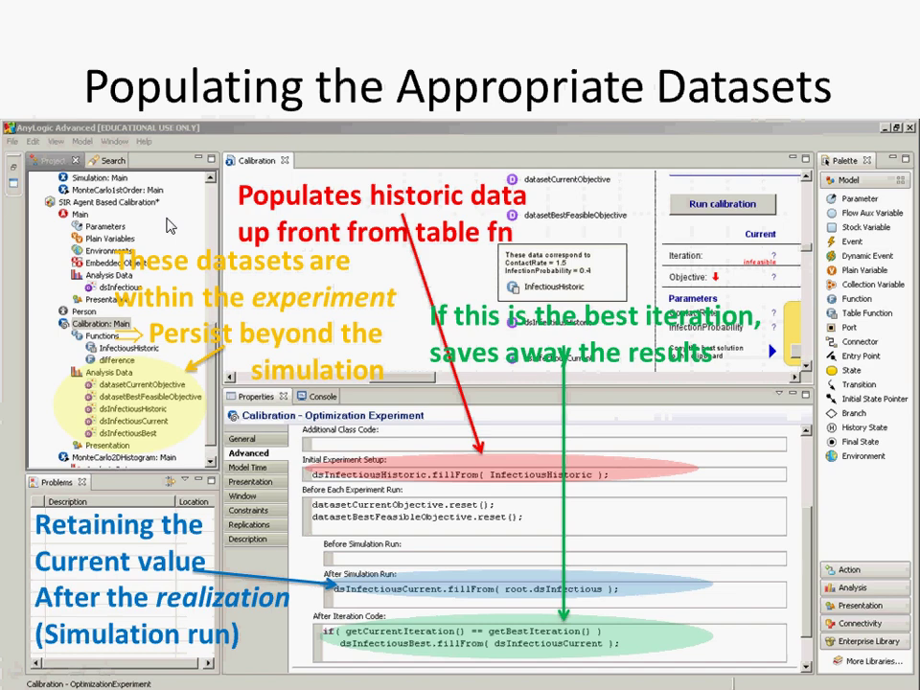
{"action": "key", "text": "alt+Tab"}
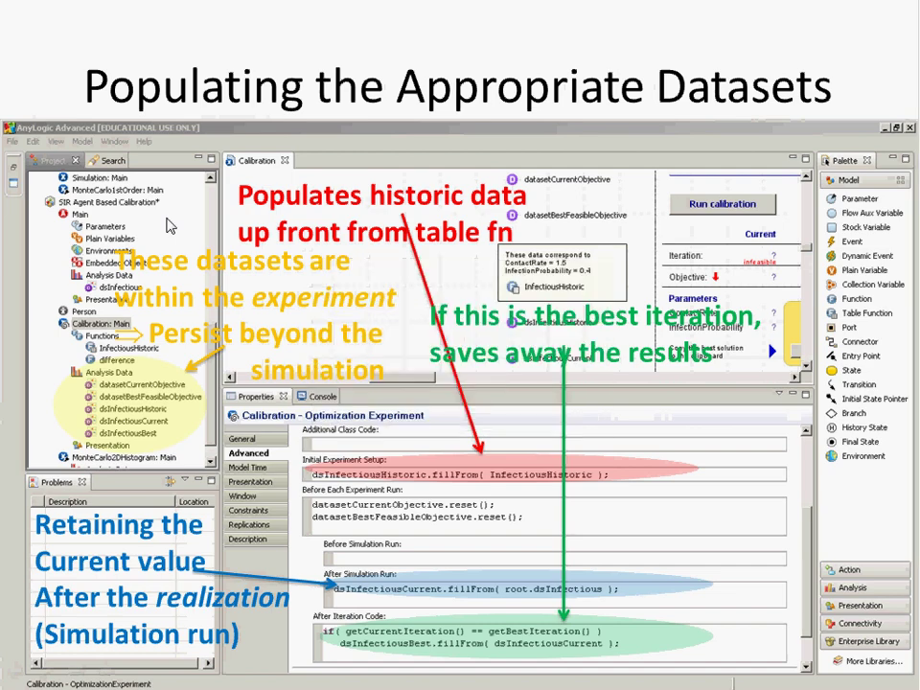
{"action": "key", "text": "alt+Tab"}
{"action": "key", "text": "alt+Tab"}
{"action": "key", "text": "alt+Tab"}
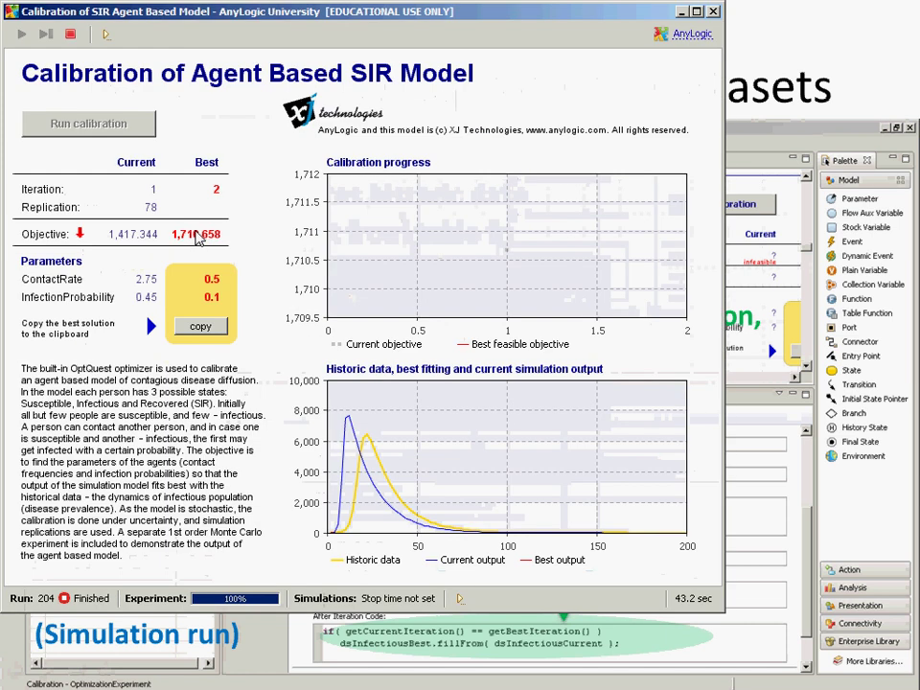
{"action": "key", "text": "alt+Tab"}
{"action": "key", "text": "alt+Tab"}
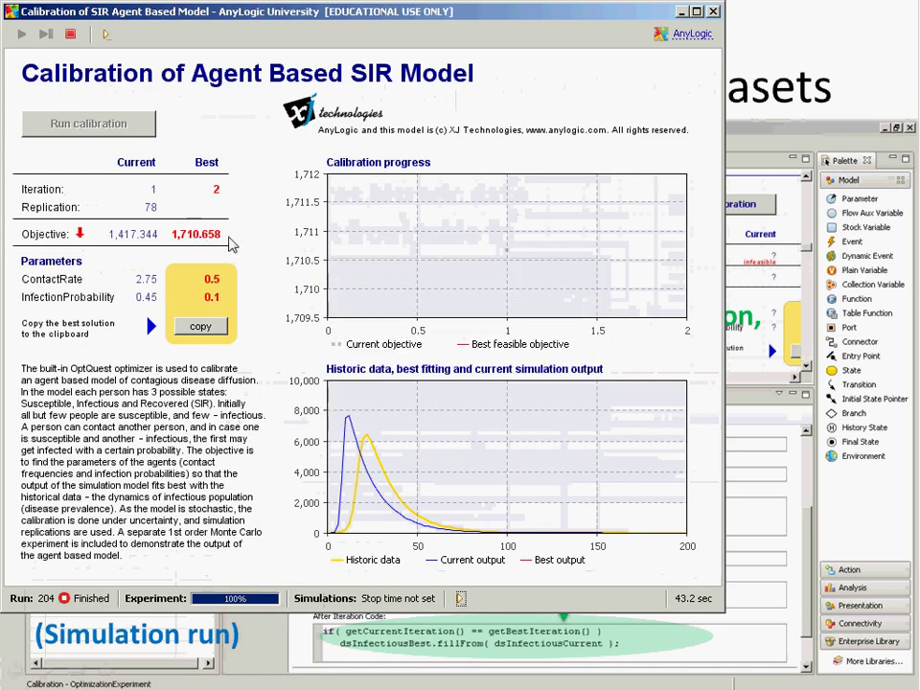
{"action": "key", "text": "alt+Tab"}
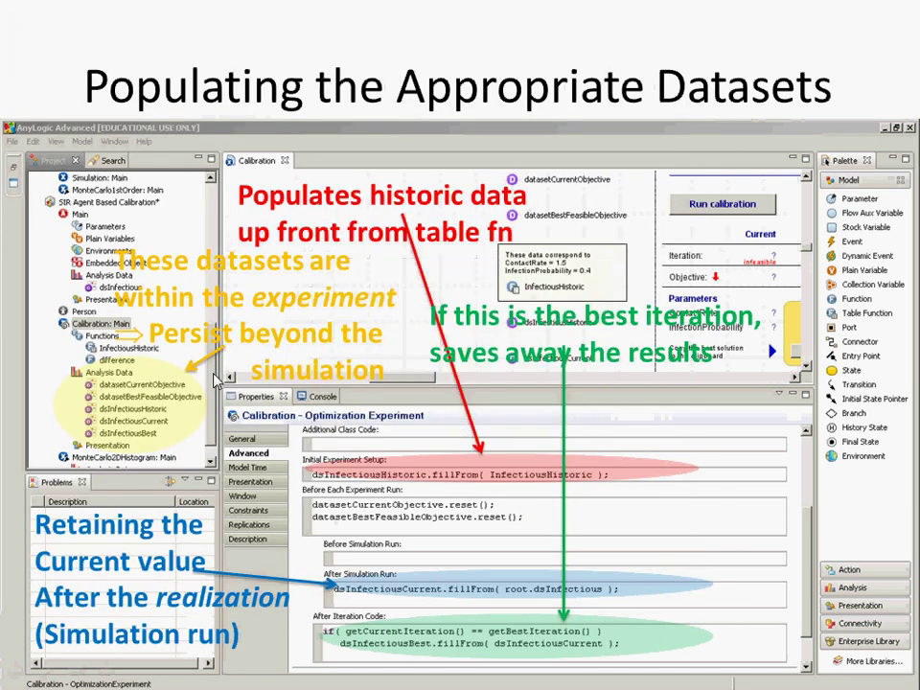
{"action": "key", "text": "alt+Tab"}
{"action": "key", "text": "alt+Tab"}
{"action": "key", "text": "alt+Tab"}
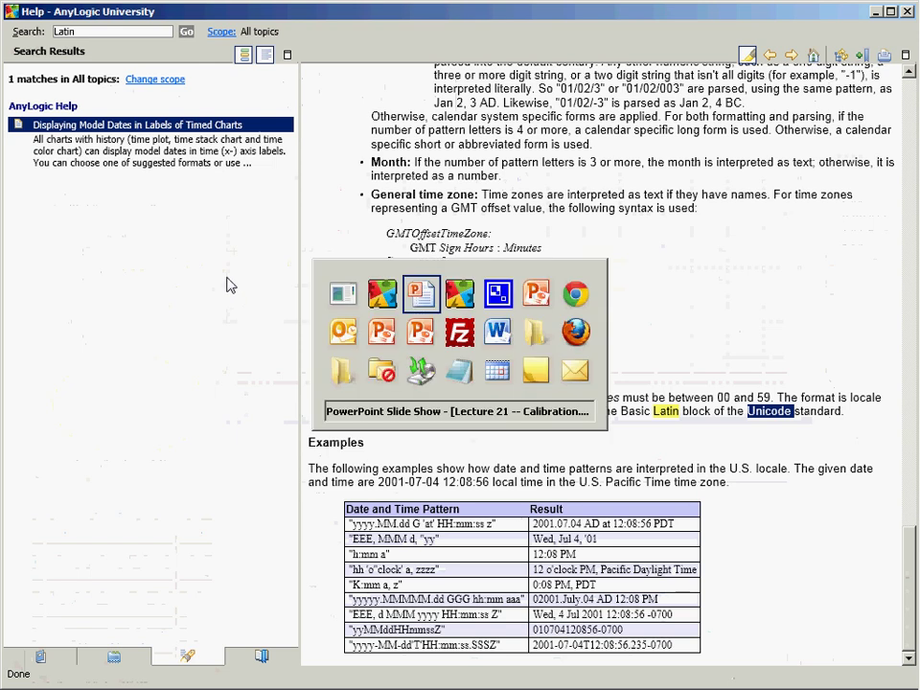
{"action": "key", "text": "alt+shift+Tab"}
{"action": "key", "text": "alt+Tab"}
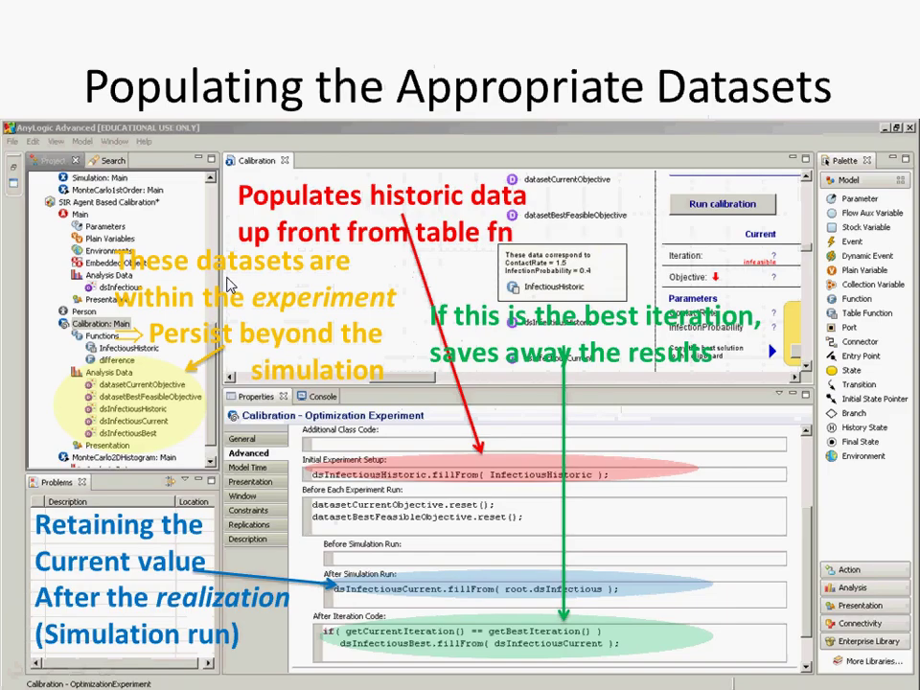
- Switch to the AnyLogic editor, open the Calibration experiment's advanced properties and select InfectiousDS in the After simulation run code
{"action": "key", "text": "alt+Tab"}
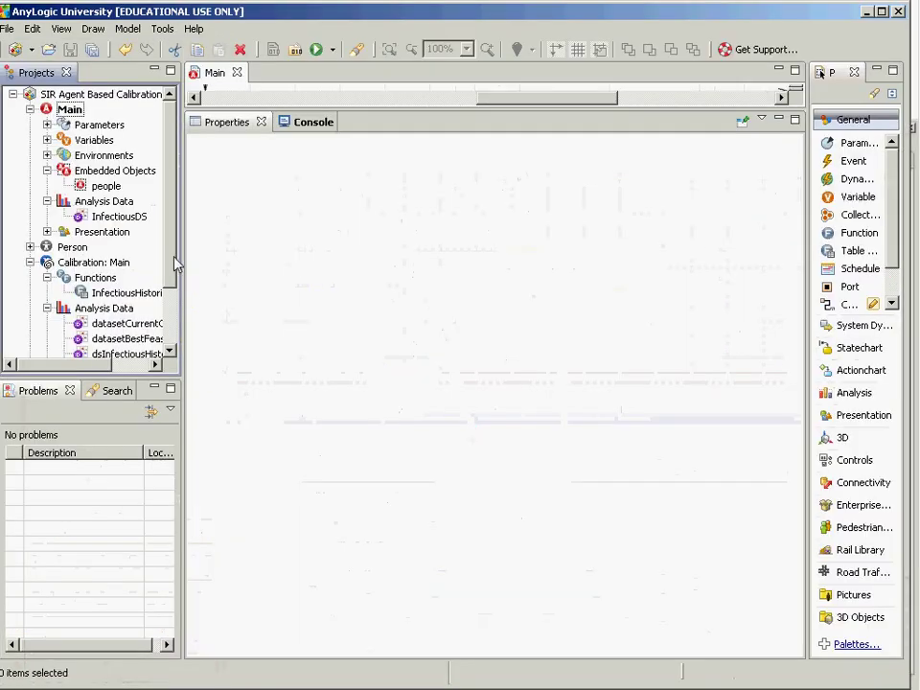
{"action": "left_click_drag", "start_coordinate": [175, 261], "coordinate": [183, 329]}
{"action": "left_click", "coordinate": [94, 185]}
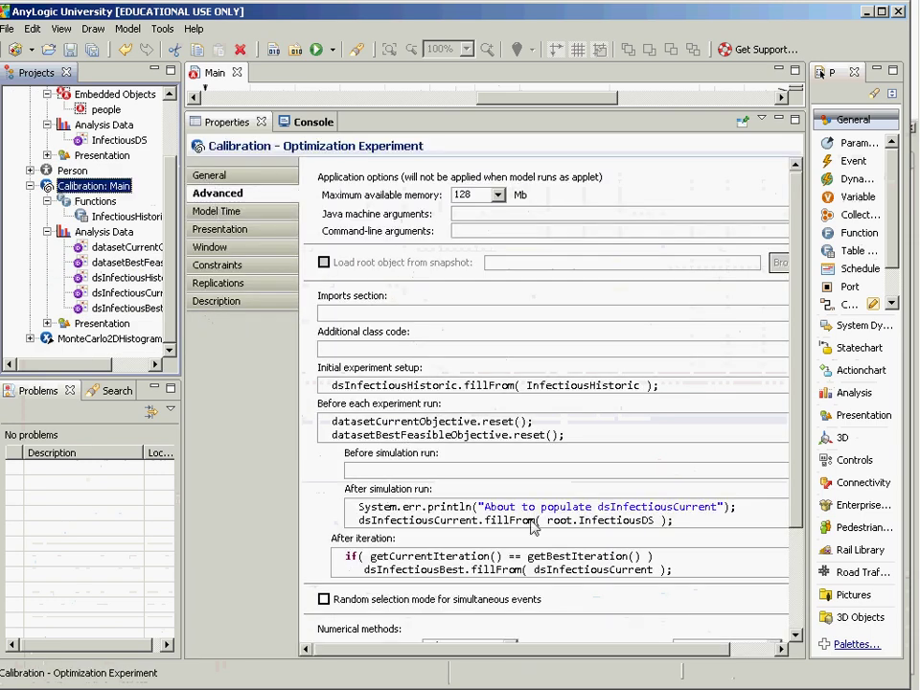
{"action": "double_click", "coordinate": [589, 525]}
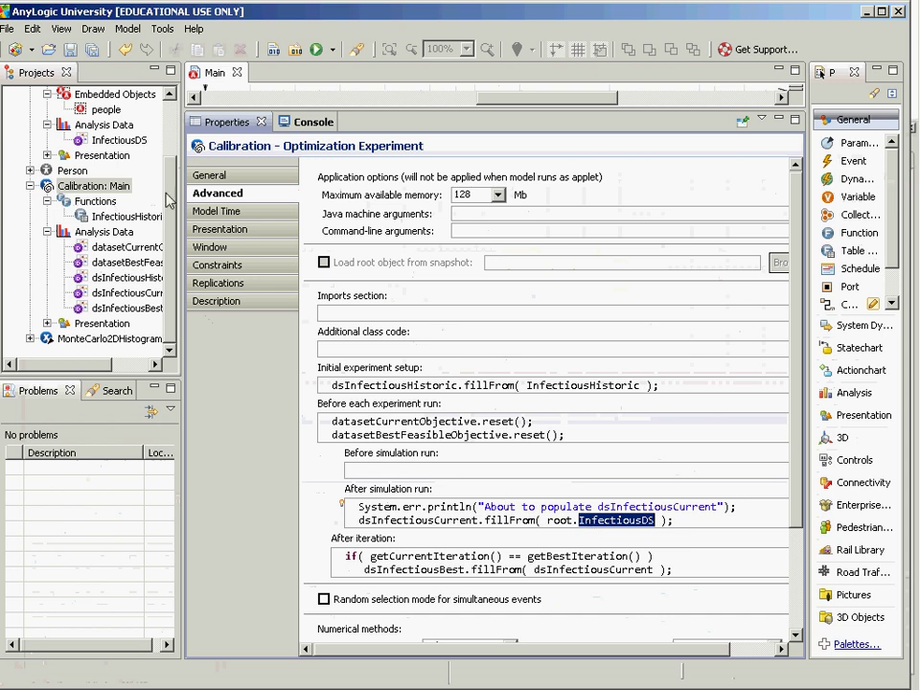
- Open the InfectiousDS data set under Main to examine its axis and update settings, dismissing the Save model error
{"action": "left_click", "coordinate": [93, 185]}
{"action": "scroll", "coordinate": [113, 144], "scroll_direction": "up", "scroll_amount": 2}
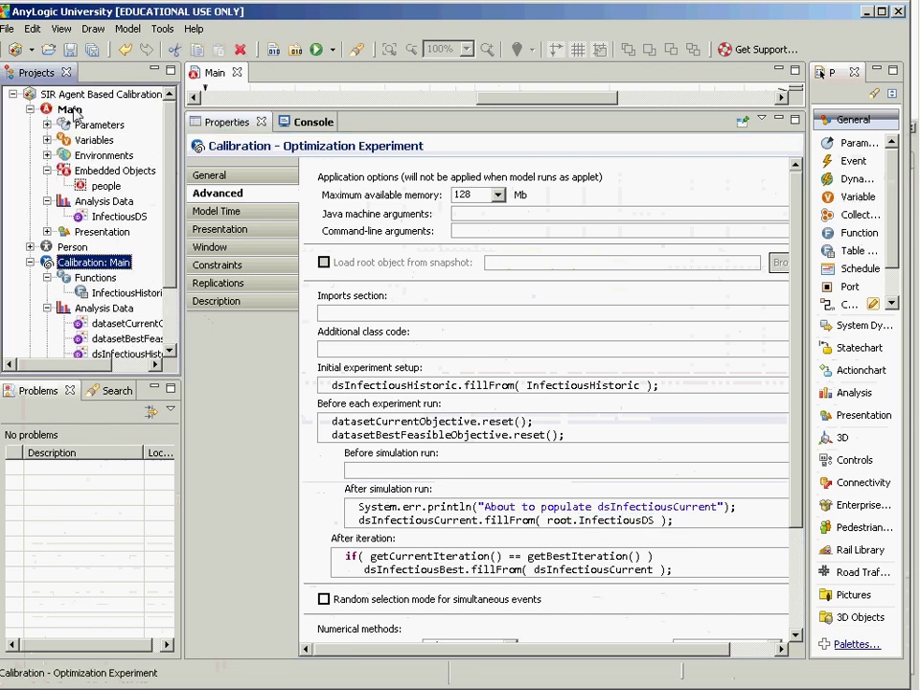
{"action": "left_click", "coordinate": [97, 216]}
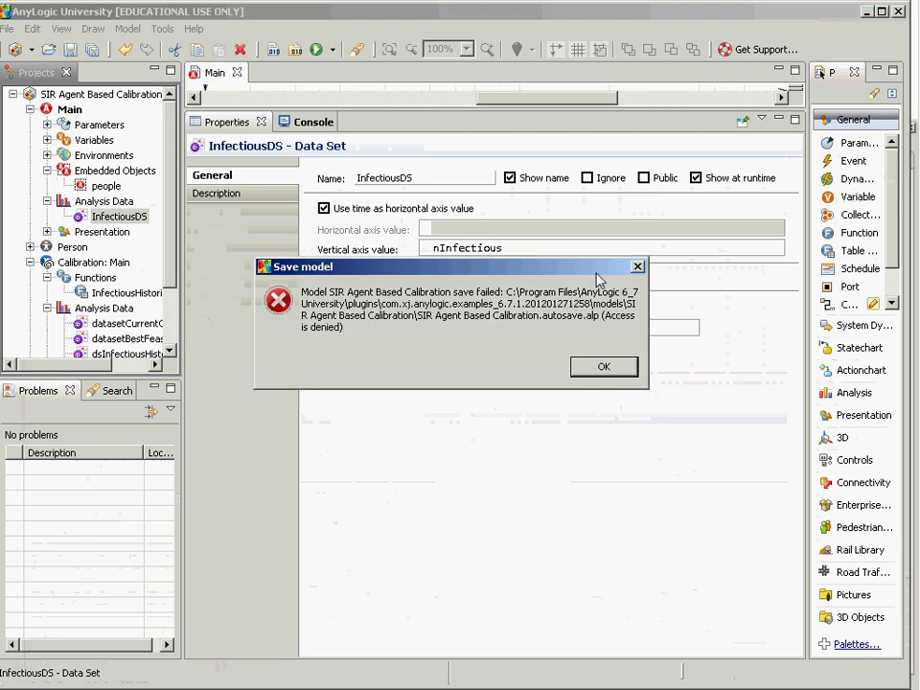
{"action": "left_click", "coordinate": [637, 267]}
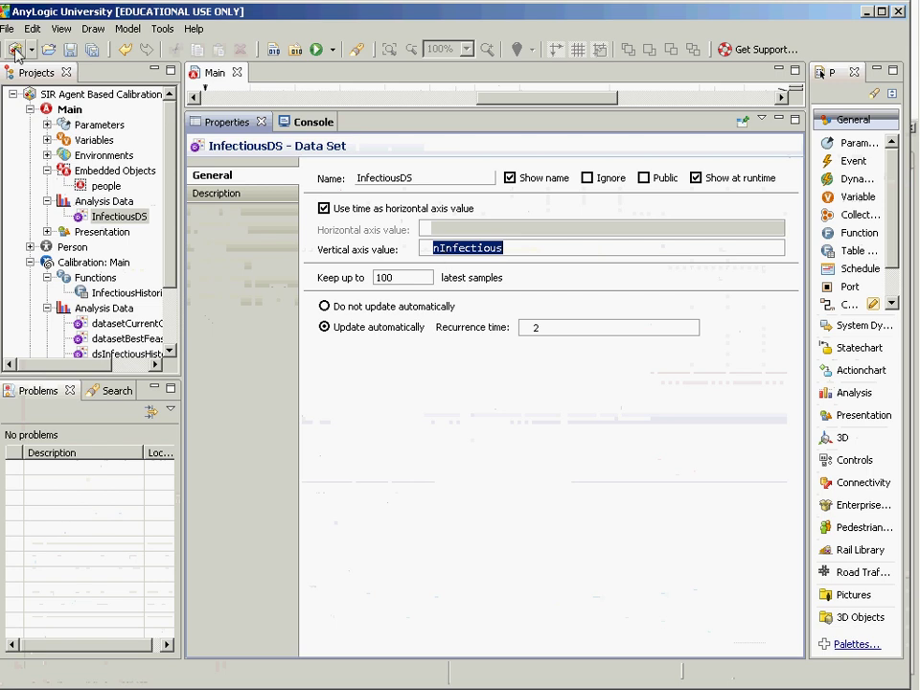
- Open the nInfectious variable under Main and enlarge the Main diagram area above its properties
{"action": "left_click", "coordinate": [47, 139]}
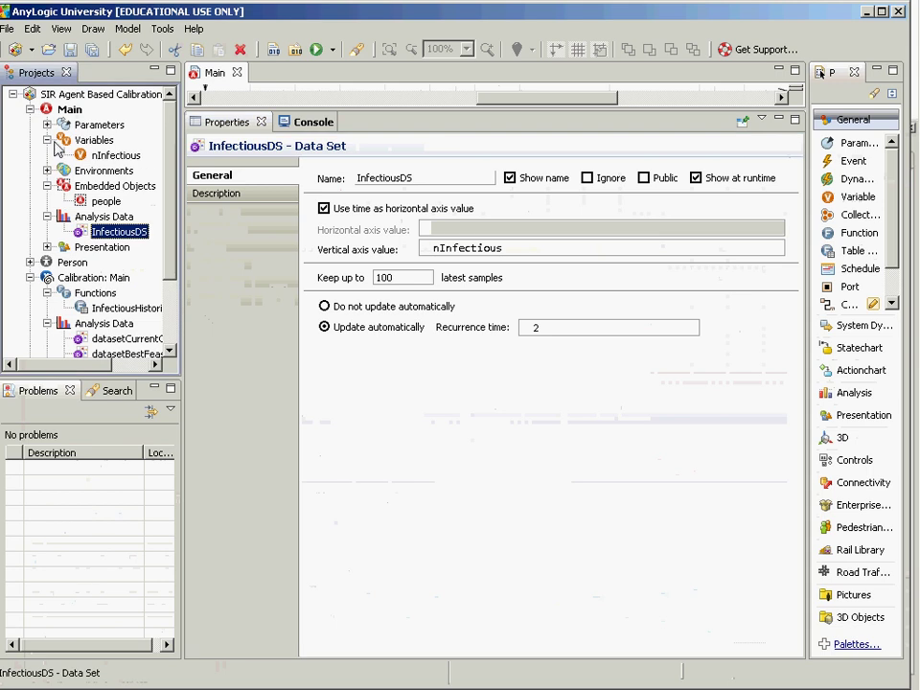
{"action": "left_click", "coordinate": [115, 156]}
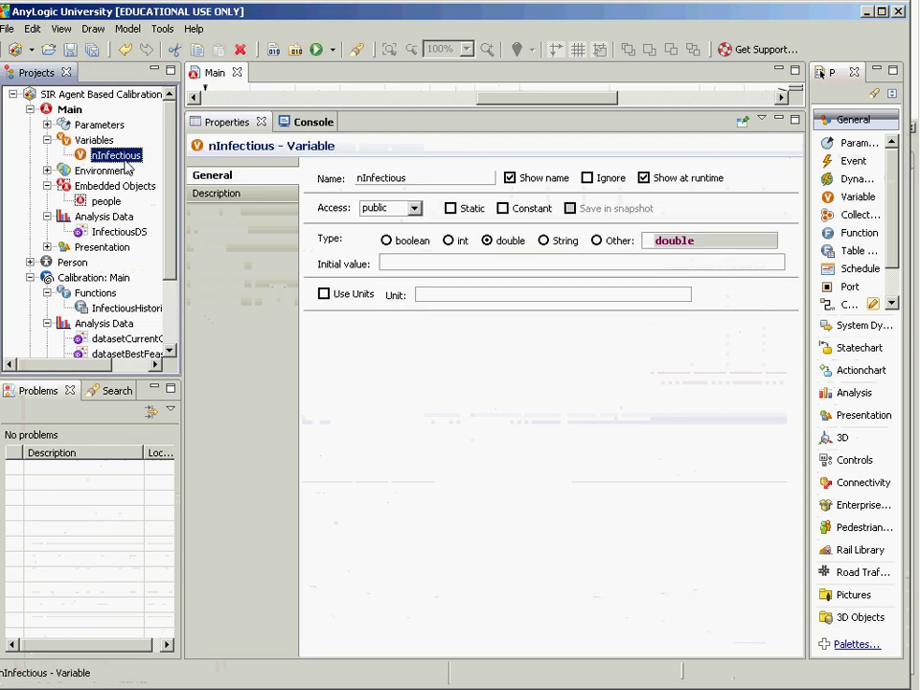
{"action": "left_click", "coordinate": [213, 124]}
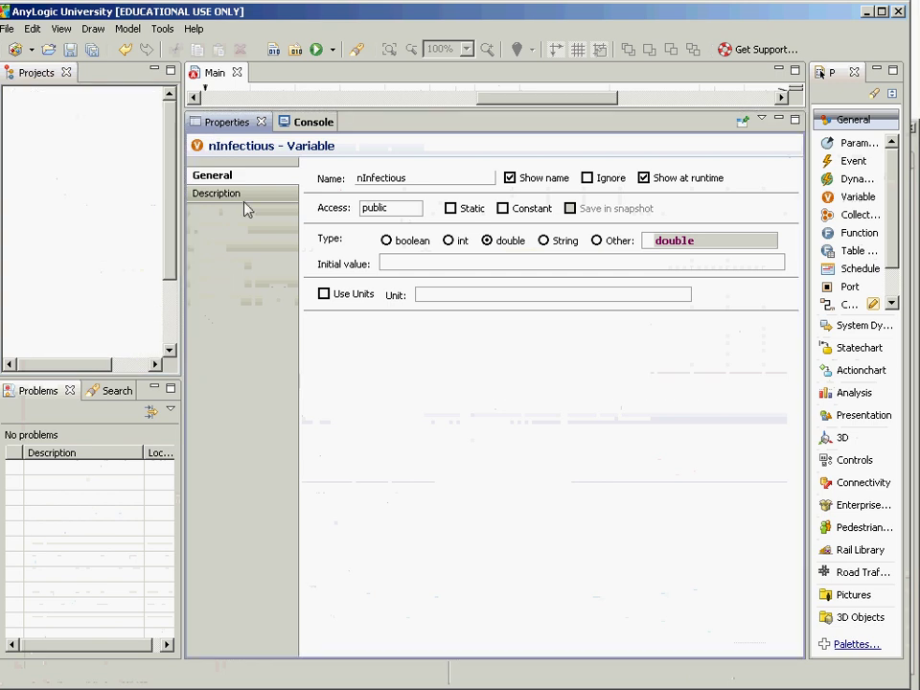
{"action": "left_click_drag", "start_coordinate": [271, 115], "coordinate": [275, 414]}
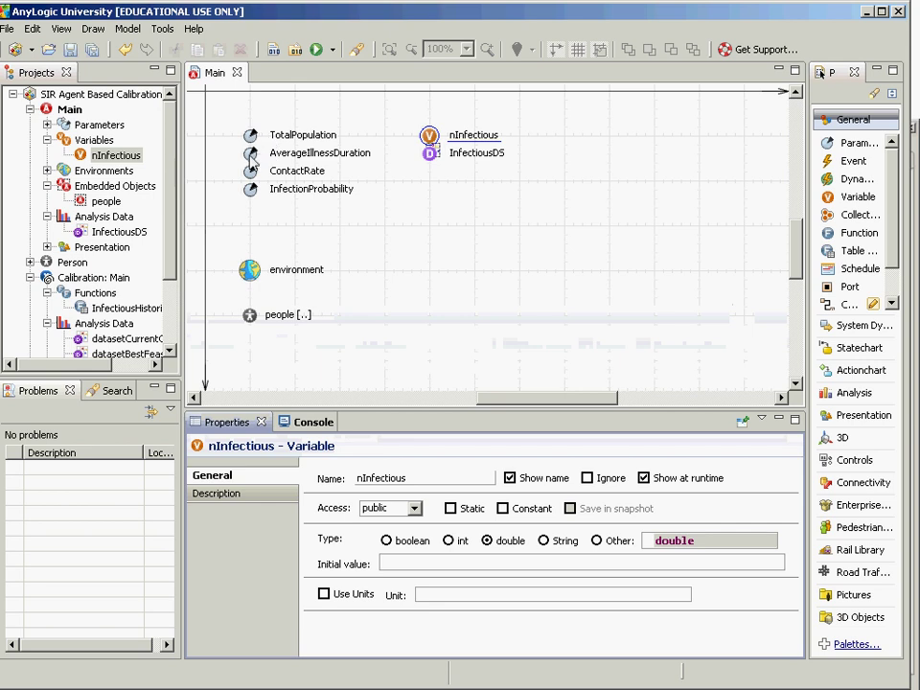
- Check the statistics of the people population in Main, and reselect the nInfectious variable in the diagram
{"action": "left_click", "coordinate": [248, 318]}
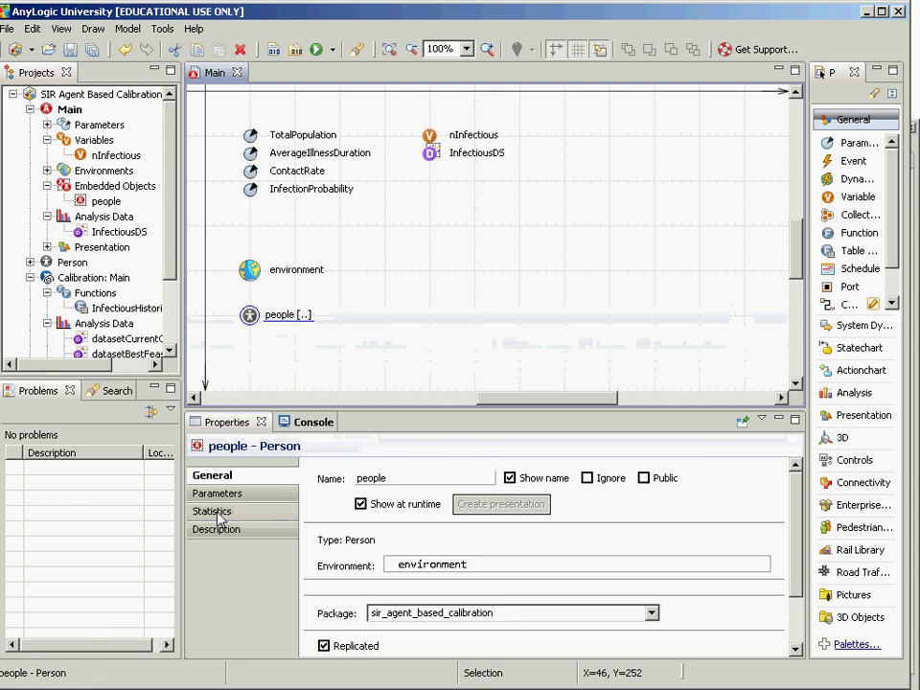
{"action": "left_click", "coordinate": [215, 512]}
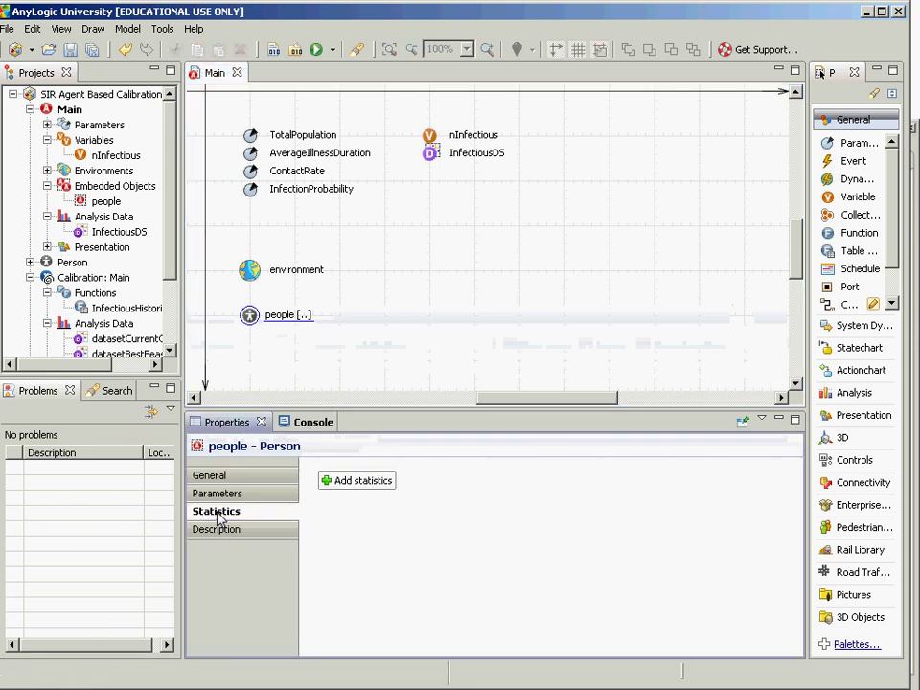
{"action": "left_click", "coordinate": [431, 138]}
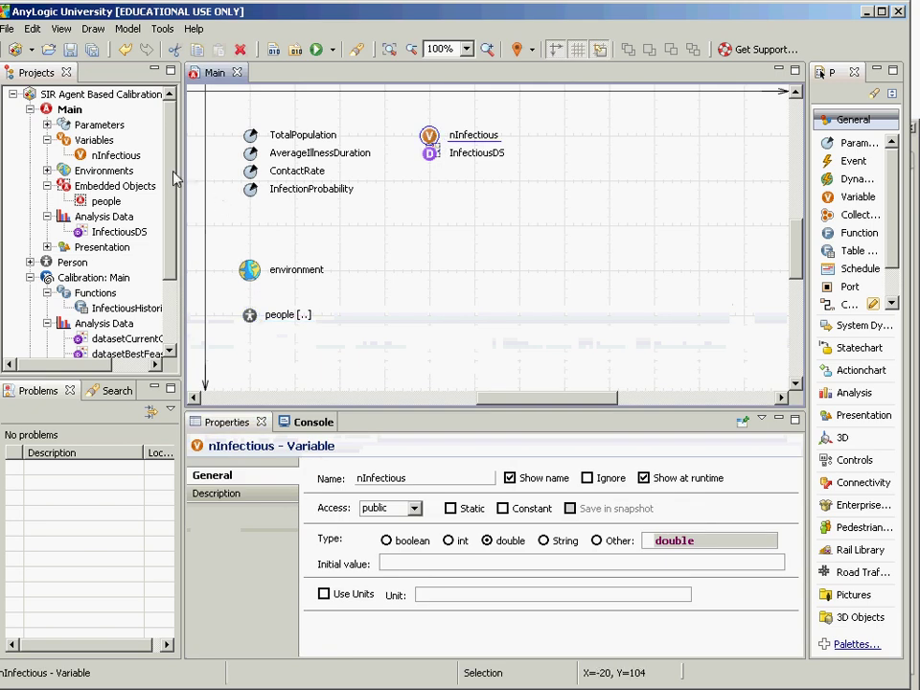
- Open the Person class's statechart and check the trigger settings of the Infection transition
{"action": "left_click_drag", "start_coordinate": [174, 178], "coordinate": [176, 228]}
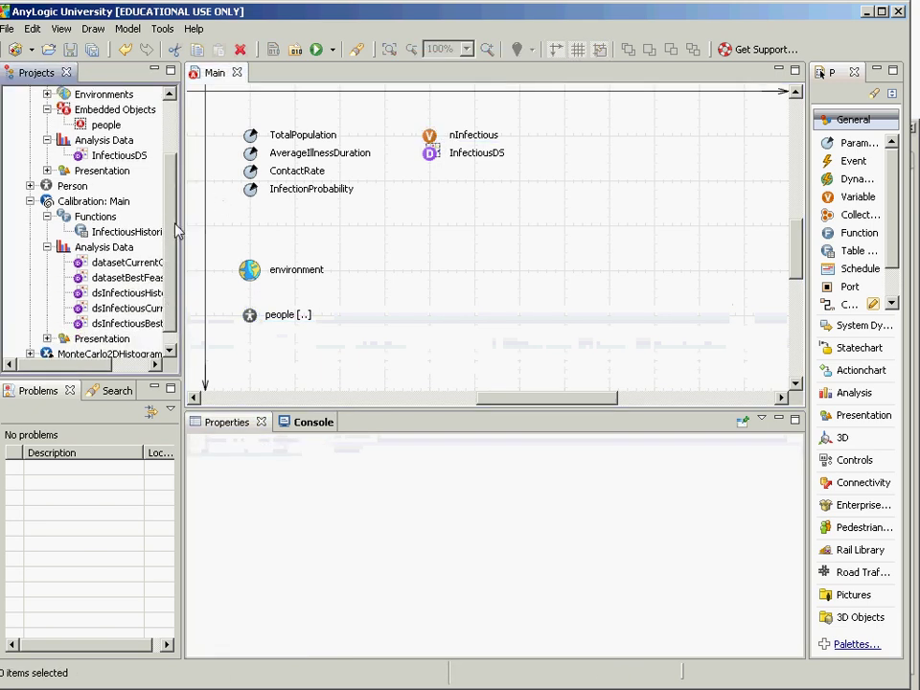
{"action": "left_click", "coordinate": [30, 186]}
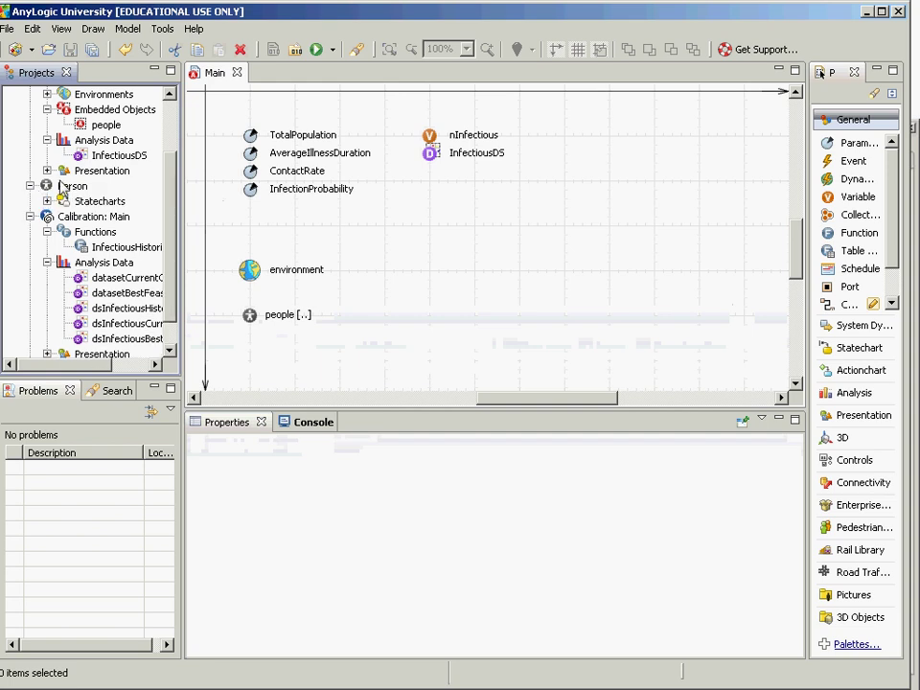
{"action": "double_click", "coordinate": [63, 185]}
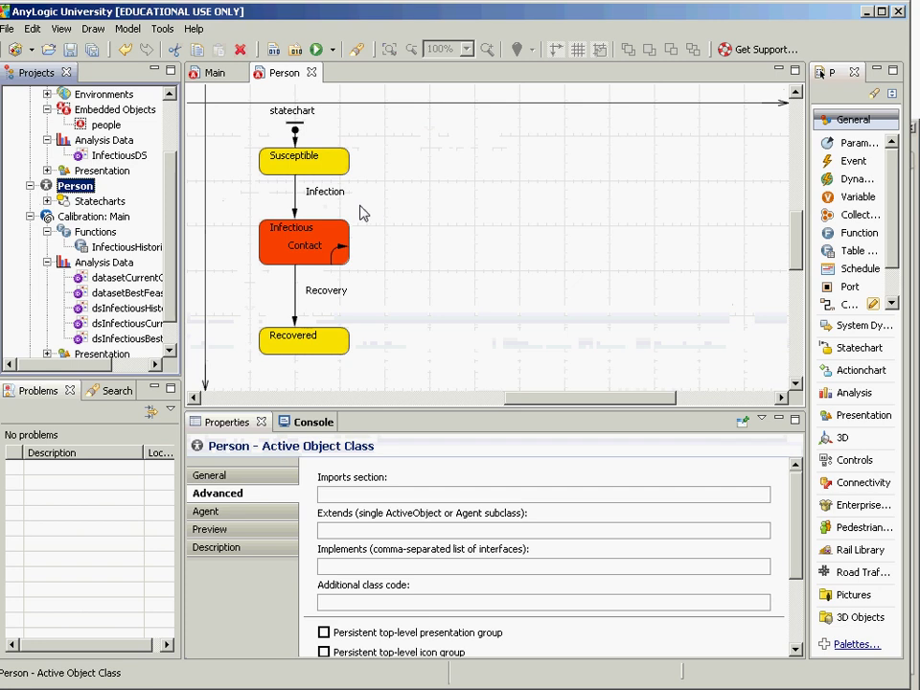
{"action": "left_click", "coordinate": [297, 209]}
{"action": "left_click", "coordinate": [296, 211]}
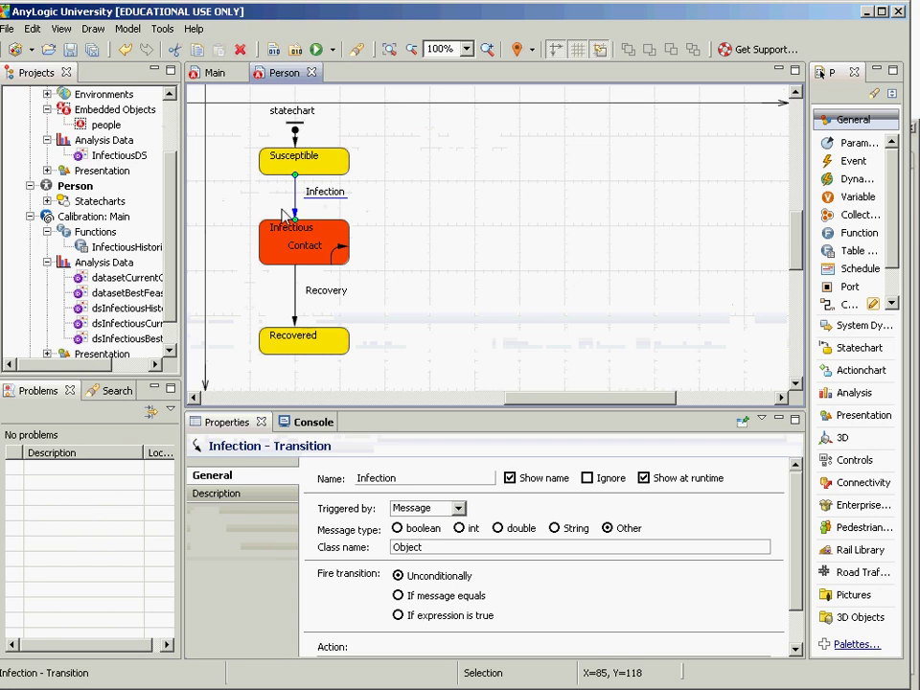
- Select the Infectious state and highlight the nInfectious references in its entry and exit actions
{"action": "left_click", "coordinate": [267, 260]}
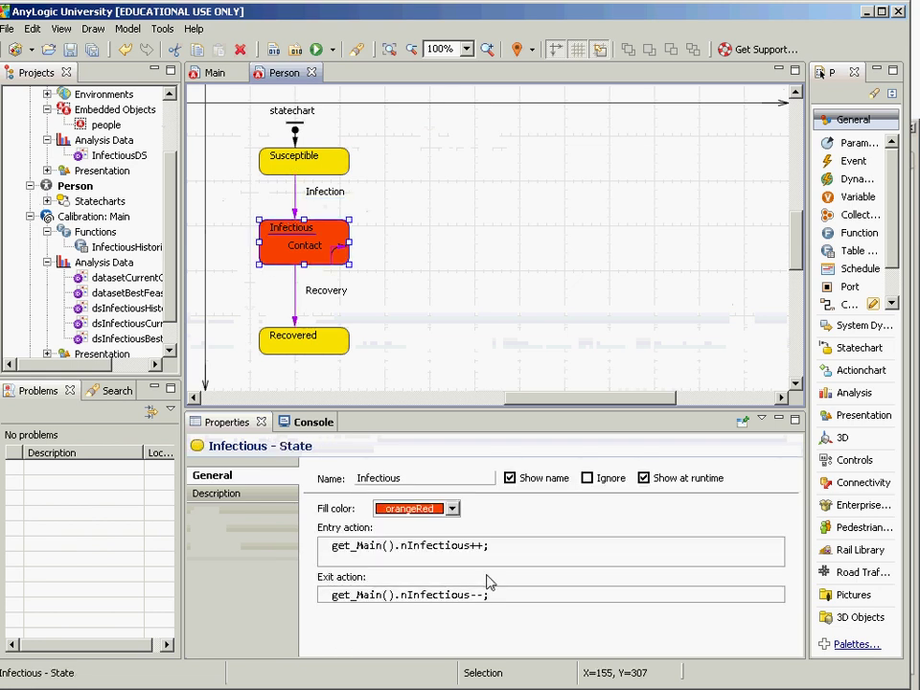
{"action": "left_click", "coordinate": [481, 555]}
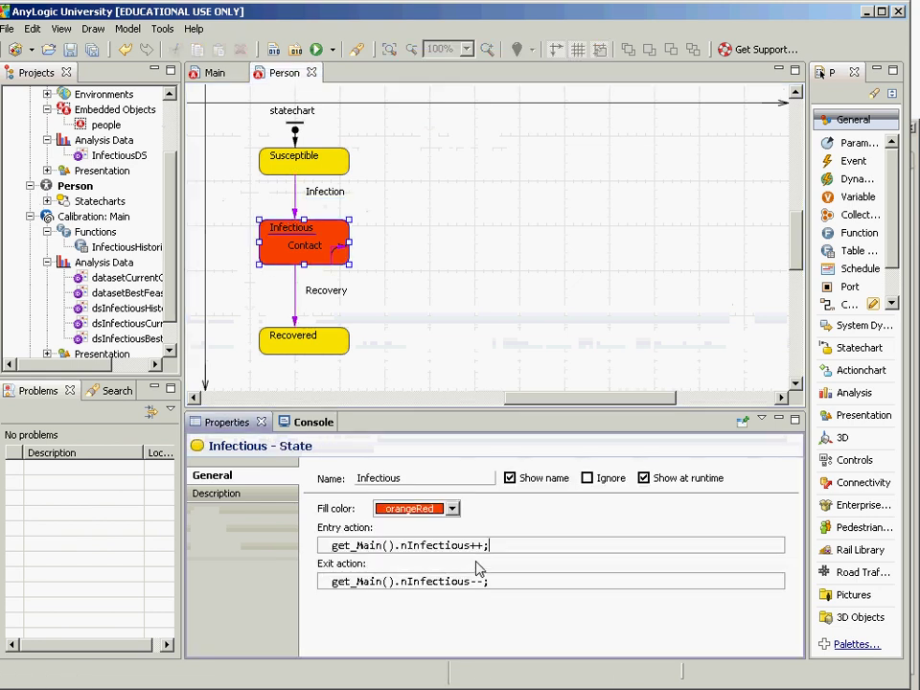
{"action": "key", "text": "Left"}
{"action": "key", "text": "shift+Left"}
{"action": "key", "text": "shift+Left"}
{"action": "key", "text": "ctrl+shift+Left"}
{"action": "key", "text": "ctrl+shift+Left"}
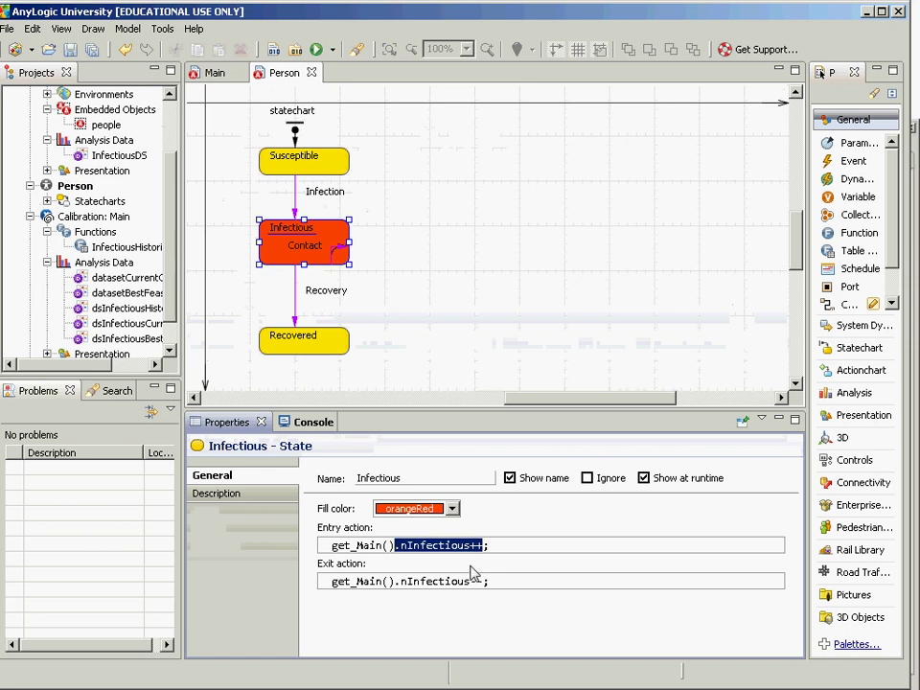
{"action": "double_click", "coordinate": [433, 582]}
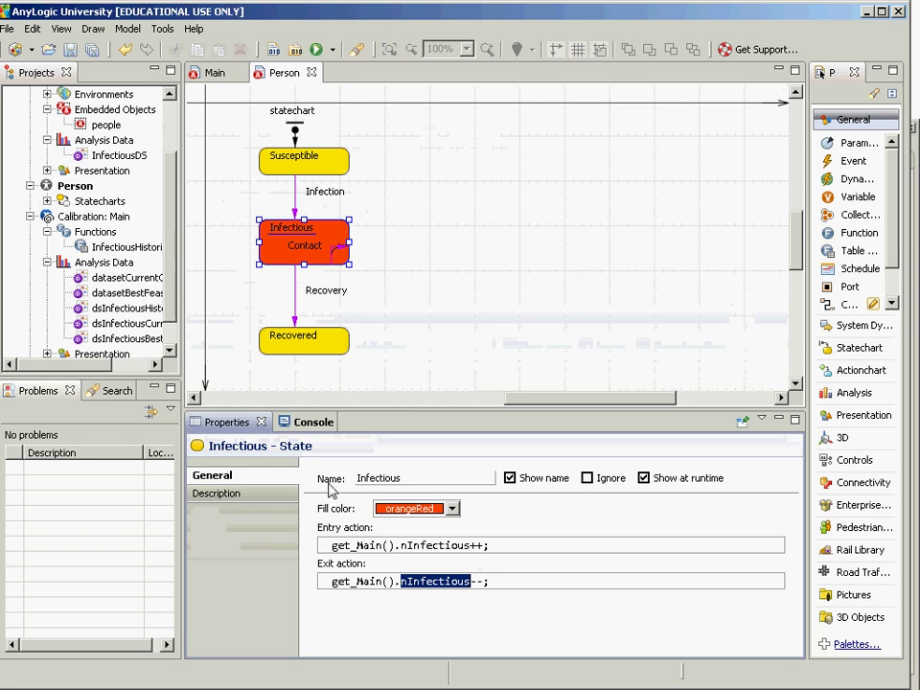
- Highlight nInfectious as the InfectiousDS vertical axis value, and root.InfectiousDS in the Calibration experiment's After simulation run code
{"action": "left_click", "coordinate": [118, 157]}
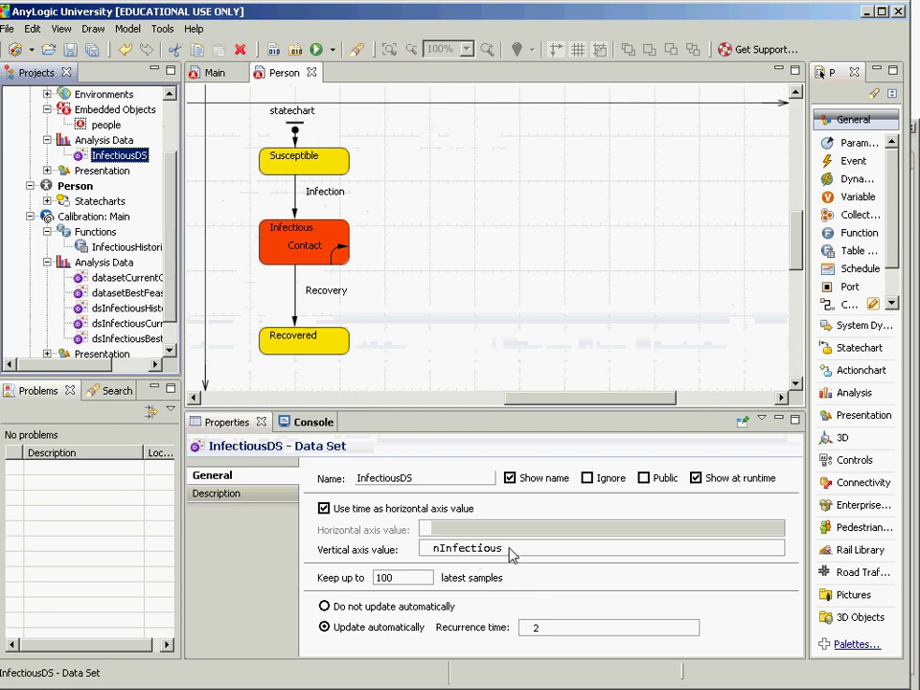
{"action": "left_click_drag", "start_coordinate": [511, 556], "coordinate": [424, 549]}
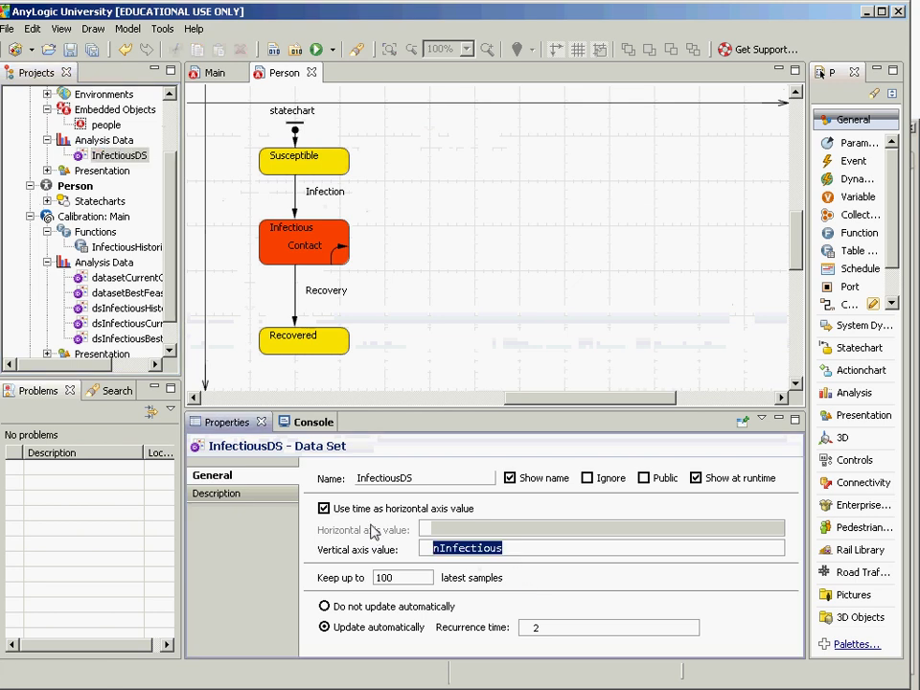
{"action": "left_click", "coordinate": [173, 268]}
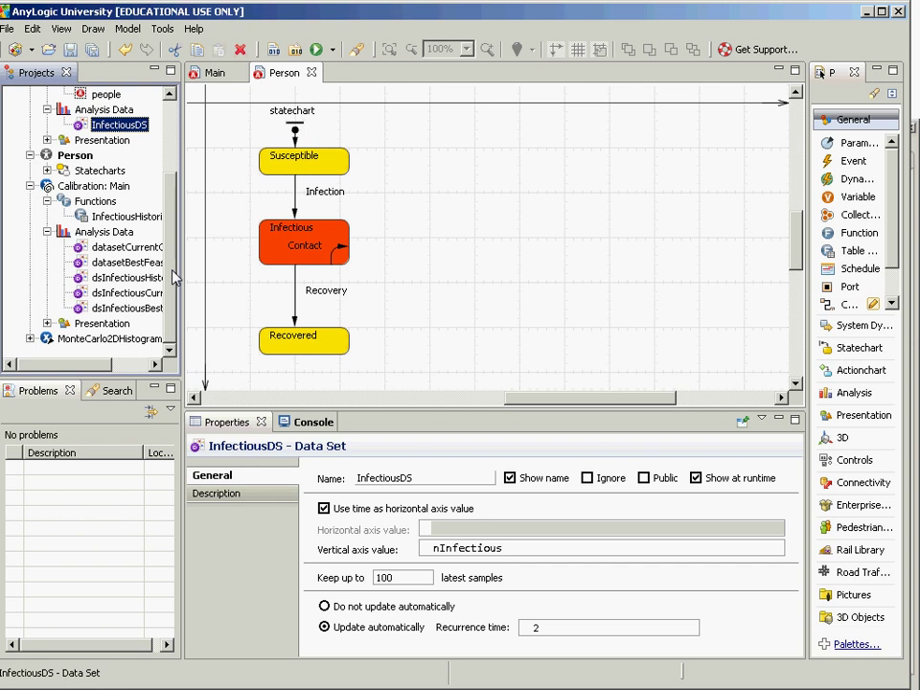
{"action": "left_click", "coordinate": [81, 188]}
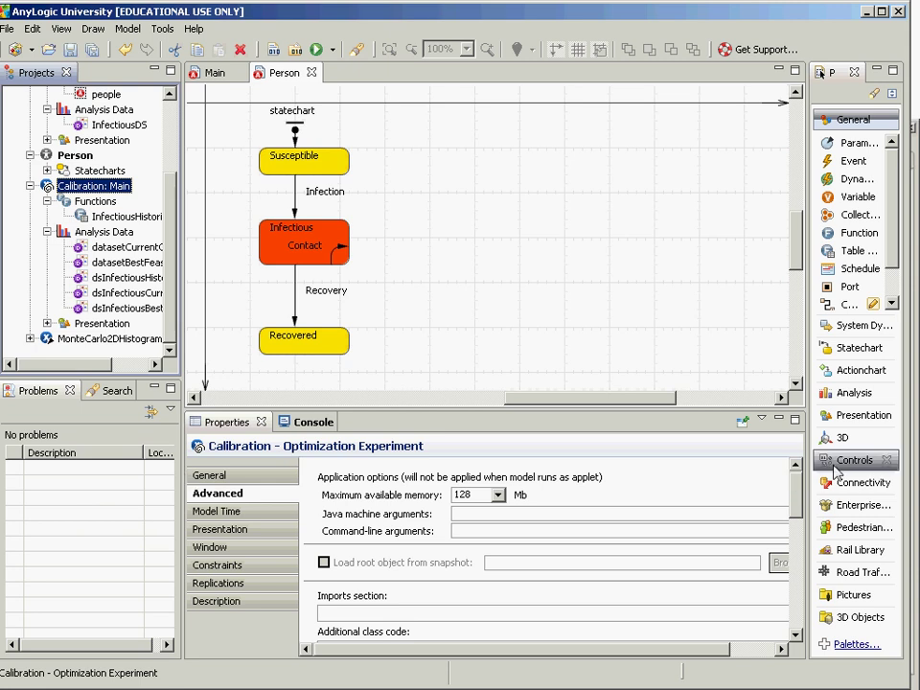
{"action": "left_click_drag", "start_coordinate": [804, 488], "coordinate": [803, 552]}
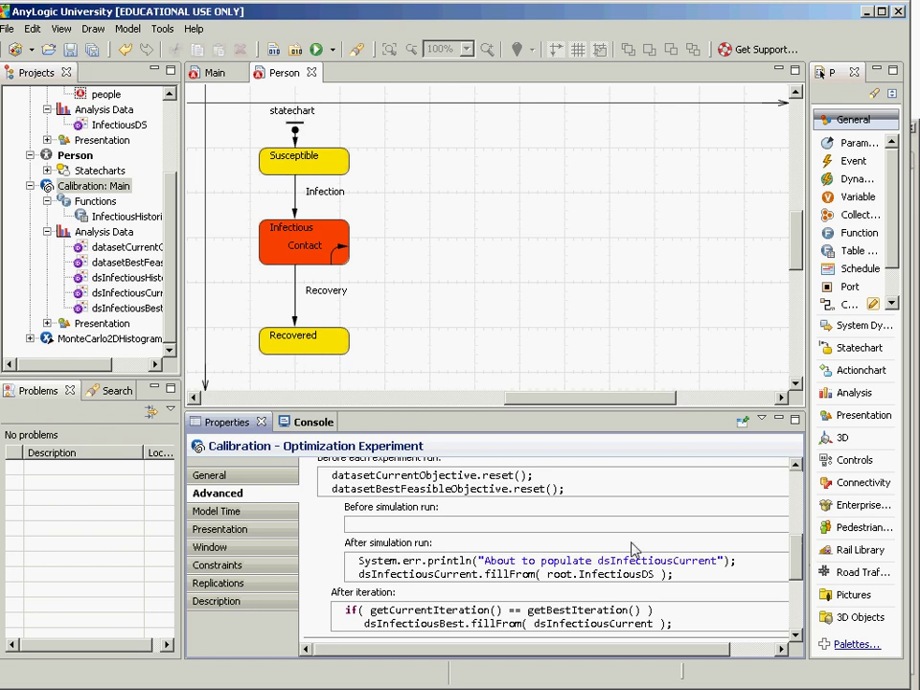
{"action": "double_click", "coordinate": [609, 574]}
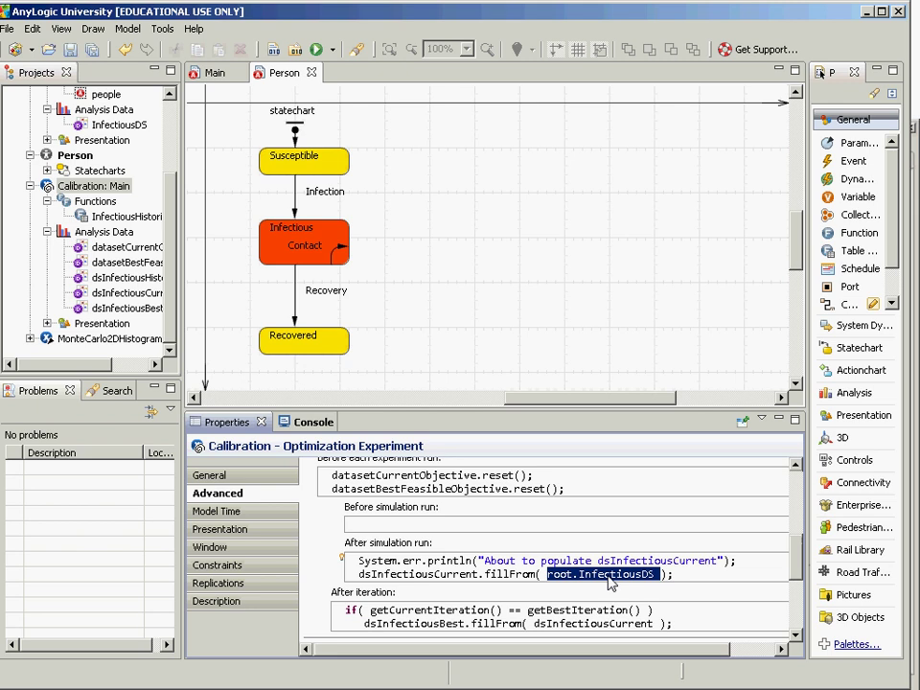
- Highlight dsInfectiousCurrent in the Calibration experiment's objective function, and switch to the "Populating the Appropriate Datasets" slide
{"action": "left_click", "coordinate": [97, 187]}
{"action": "left_click", "coordinate": [215, 476]}
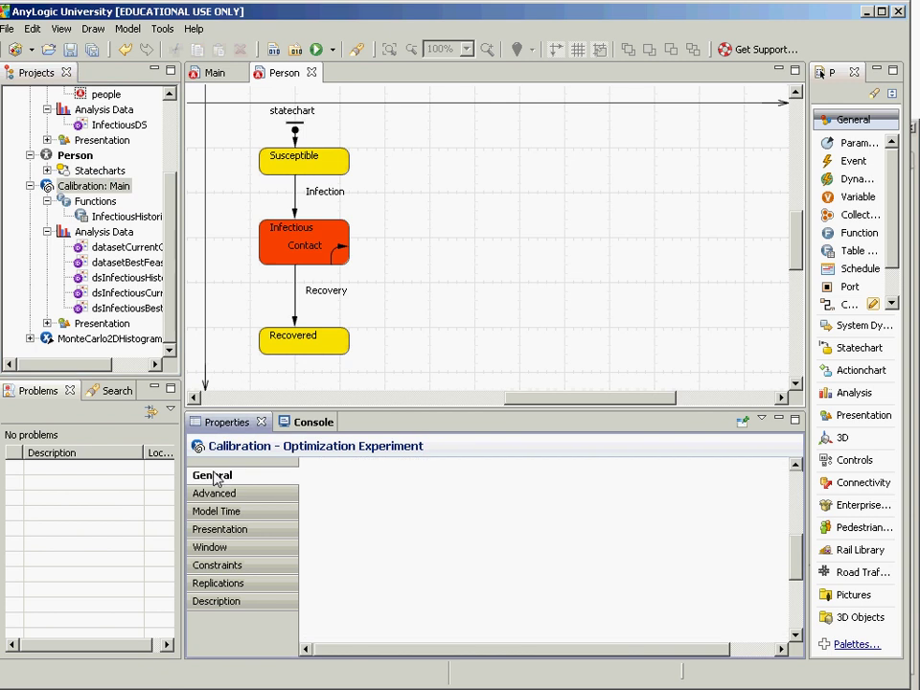
{"action": "scroll", "coordinate": [694, 551], "scroll_direction": "up", "scroll_amount": 5}
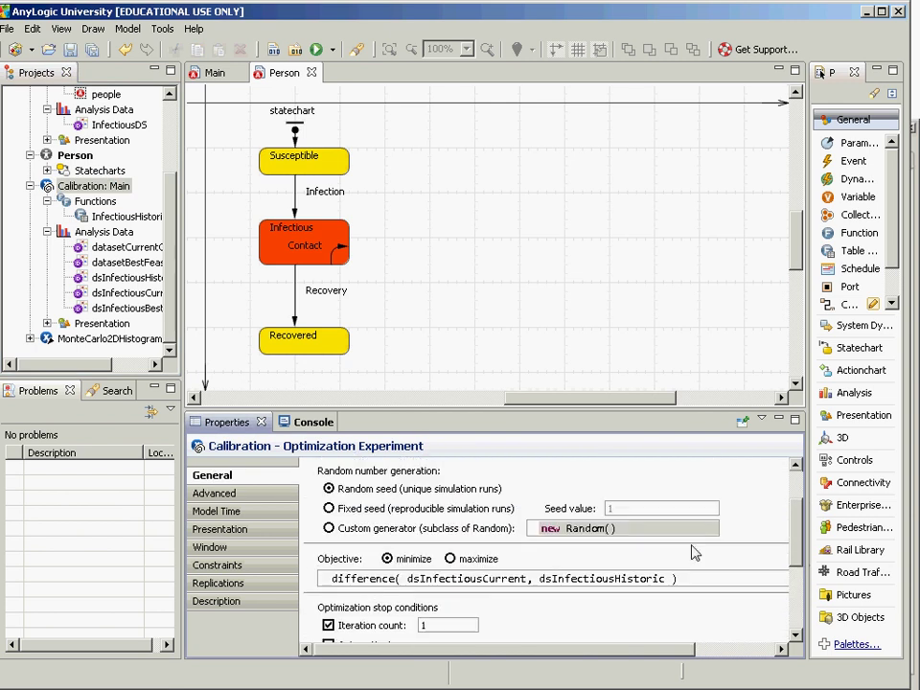
{"action": "double_click", "coordinate": [515, 587]}
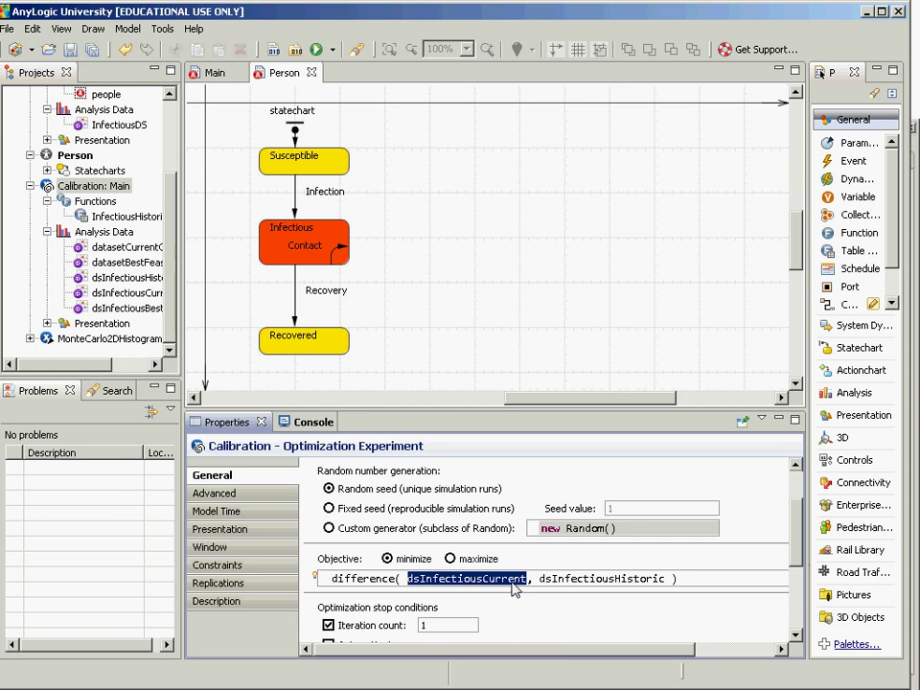
{"action": "key", "text": "alt+Tab"}
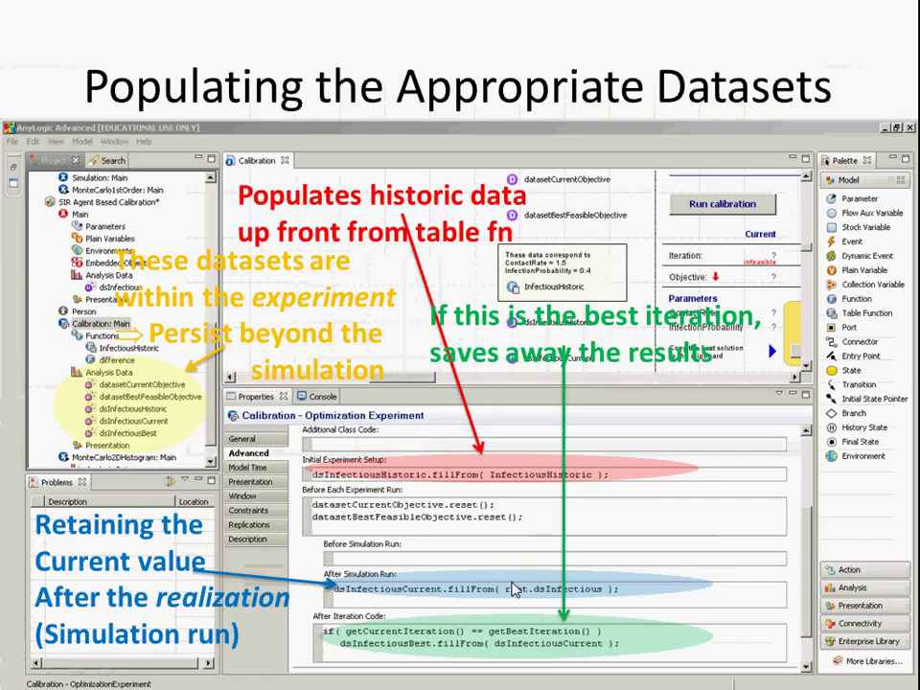
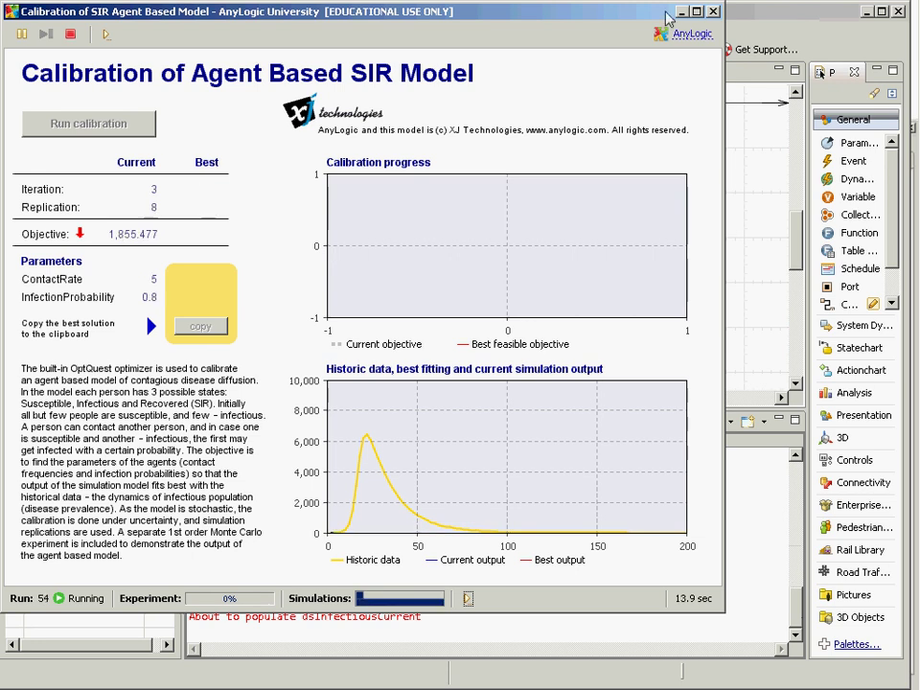
- Close the running calibration window and set the Calibration experiment's iteration count to 100
{"action": "left_click", "coordinate": [714, 12]}
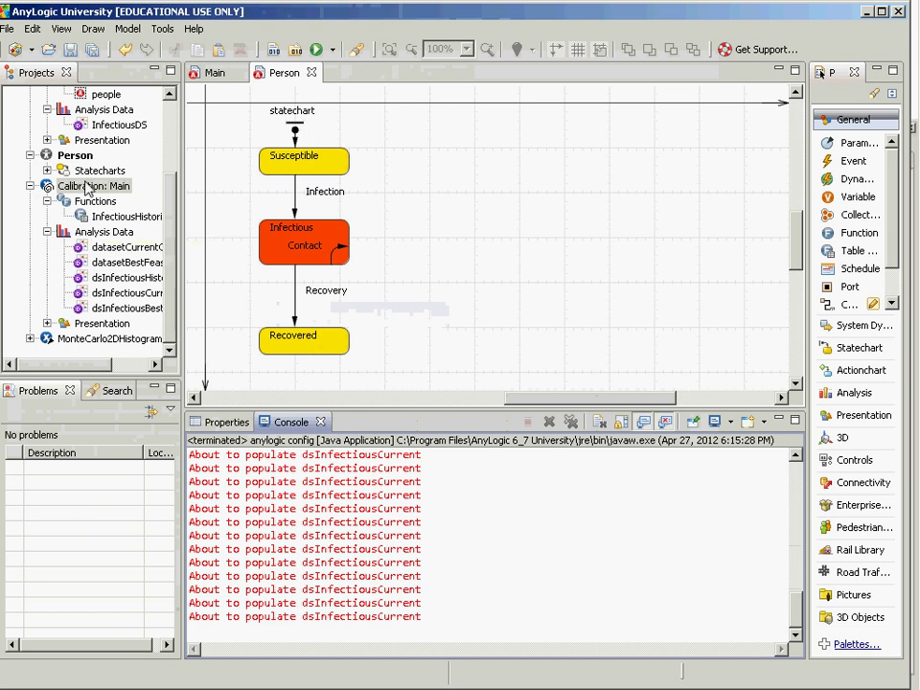
{"action": "left_click", "coordinate": [88, 186]}
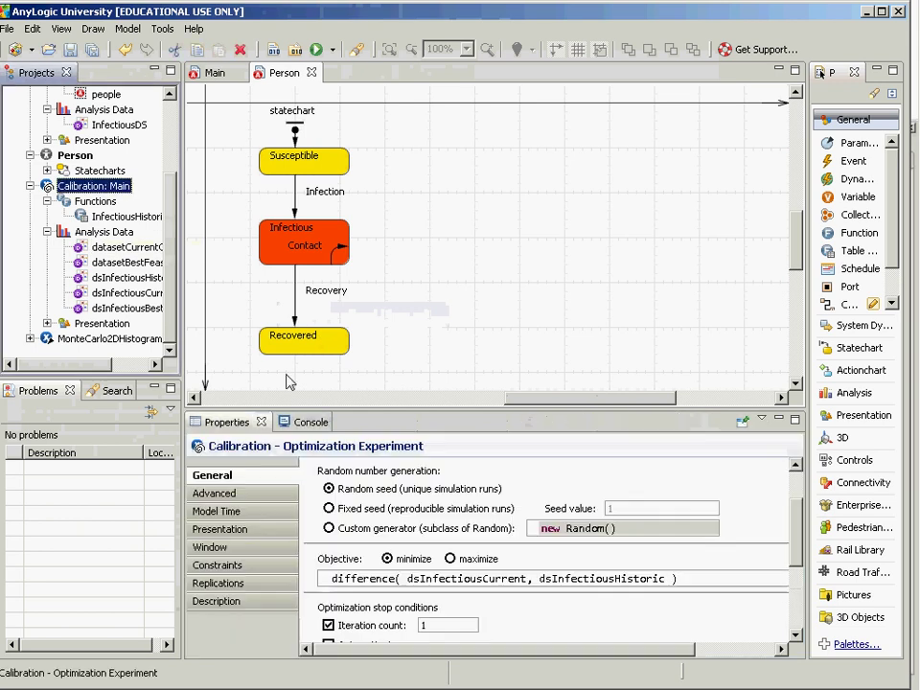
{"action": "double_click", "coordinate": [455, 625]}
{"action": "type", "text": "100"}
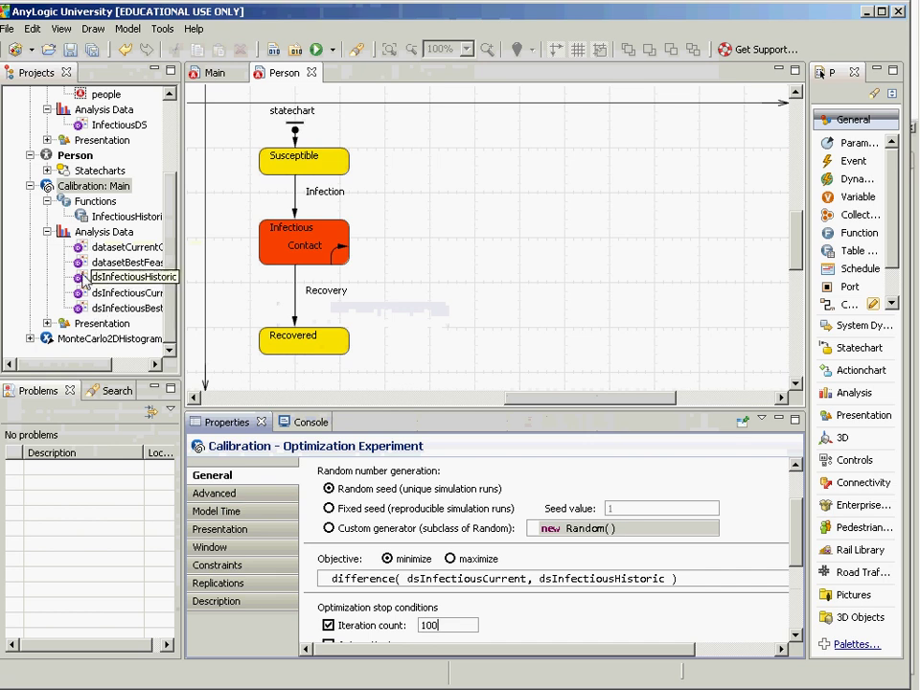
- Set the Calibration experiment's fixed number of replications per iteration to 5
{"action": "left_click", "coordinate": [228, 583]}
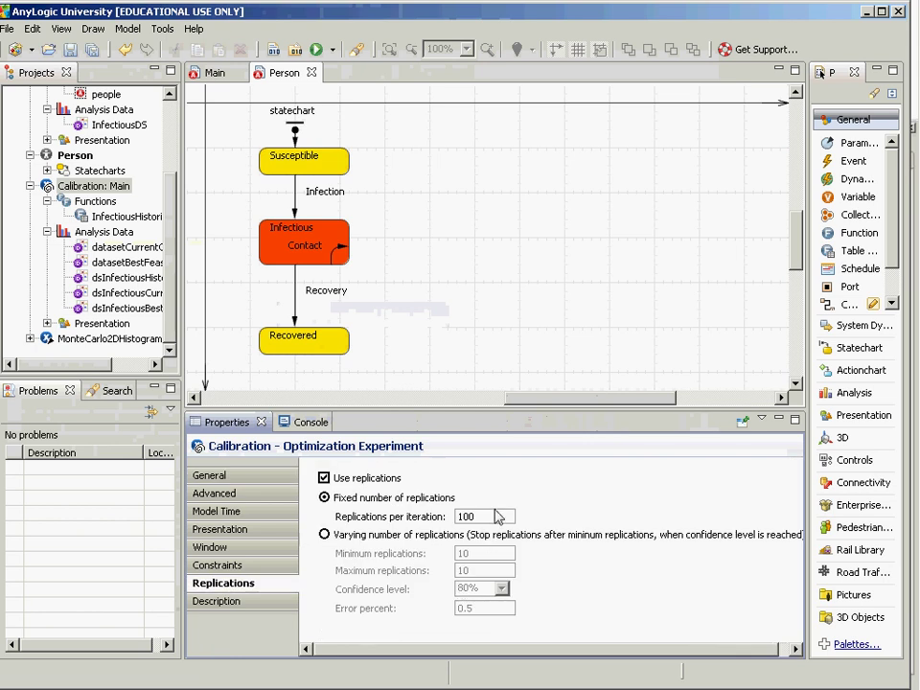
{"action": "double_click", "coordinate": [484, 516]}
{"action": "type", "text": "5"}
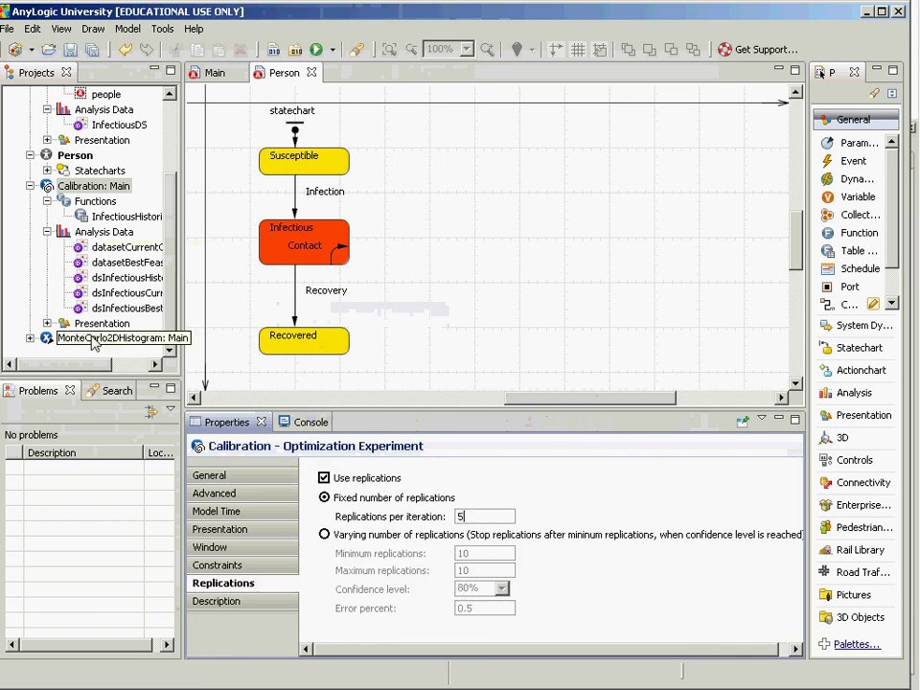
- Run the Calibration experiment, start the calibration to watch the fitted curves, and close its window
{"action": "right_click", "coordinate": [71, 191]}
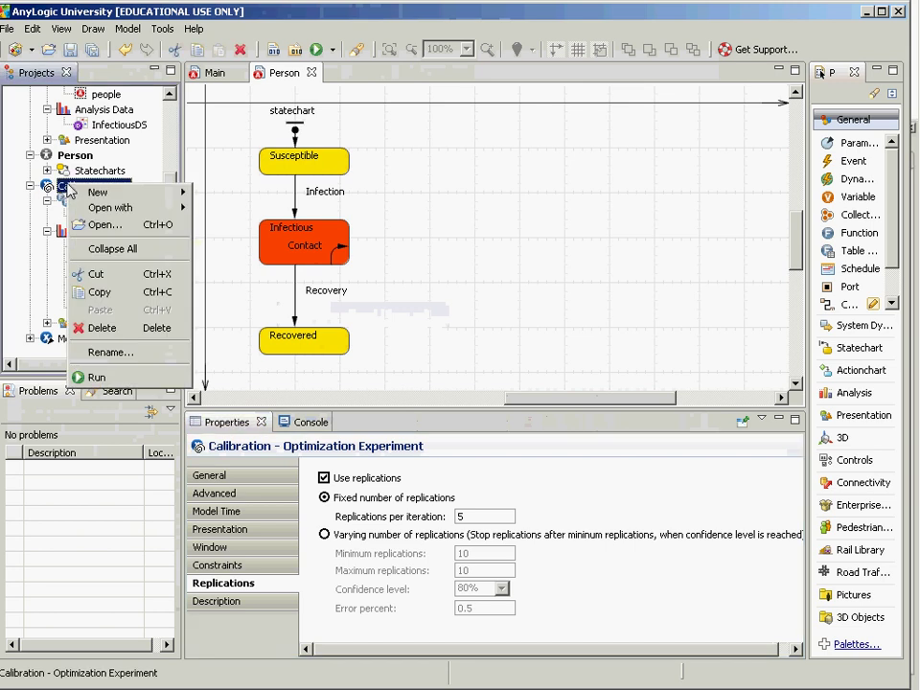
{"action": "left_click", "coordinate": [94, 375]}
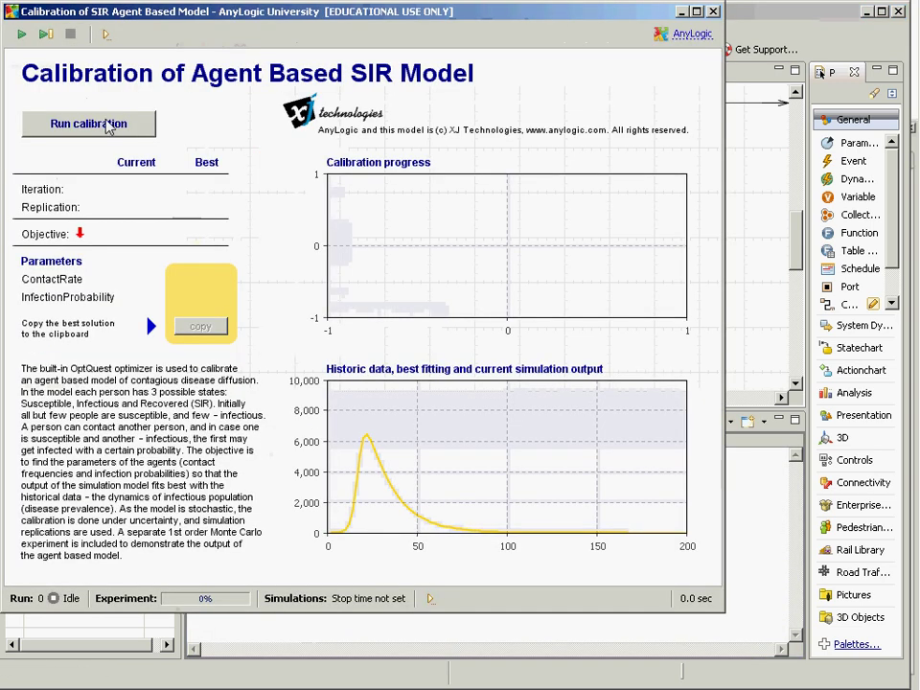
{"action": "left_click", "coordinate": [115, 125]}
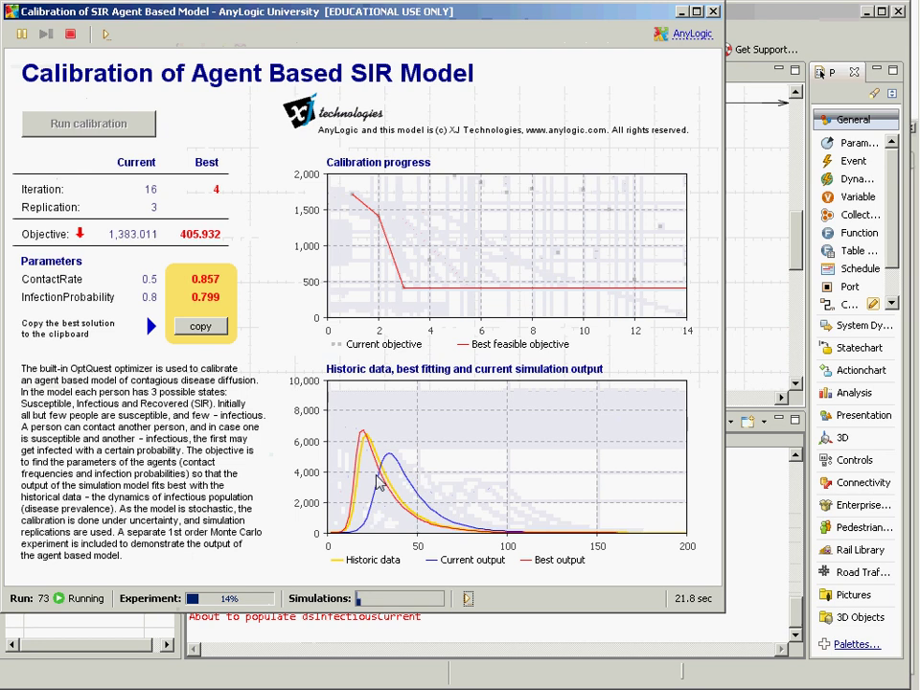
{"action": "key", "text": "alt+F4"}
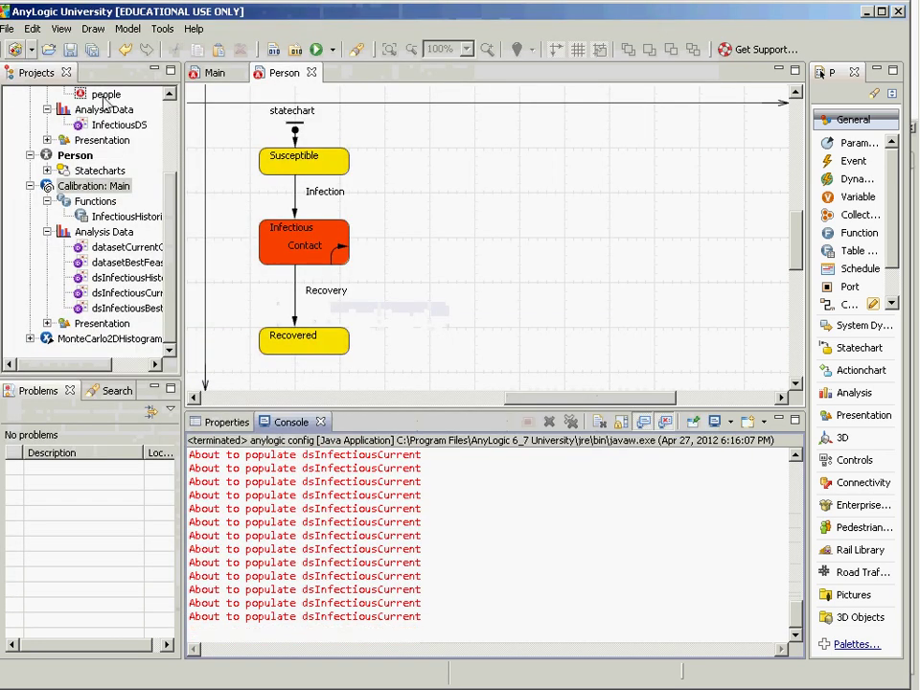
- Select the Calibration experiment, review the "Populating the Appropriate Datasets" slide, and return to the AnyLogic editor
{"action": "left_click", "coordinate": [112, 187]}
{"action": "key", "text": "alt+Tab"}
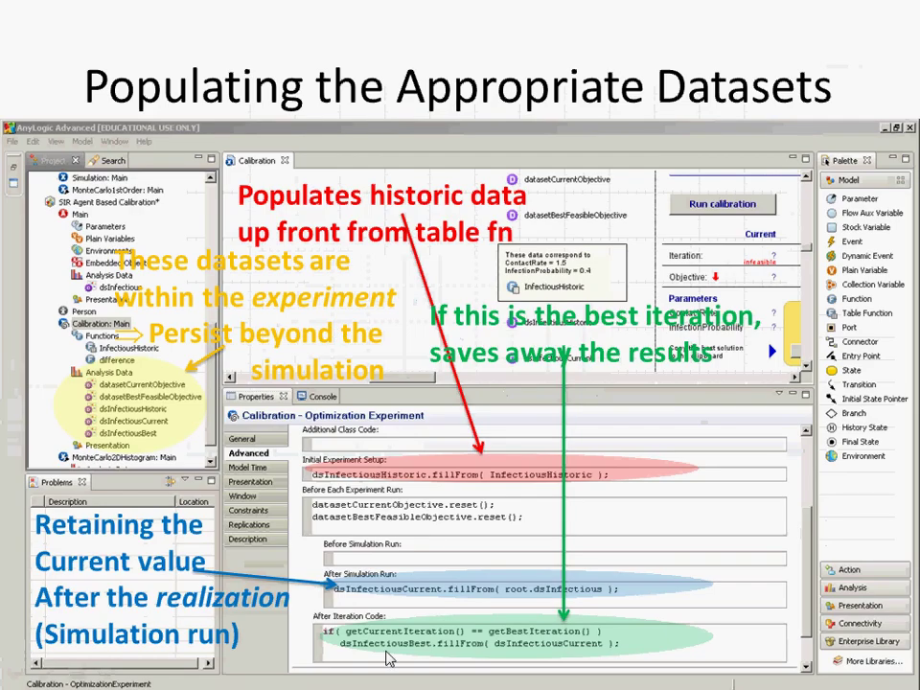
{"action": "key", "text": "alt+Tab"}
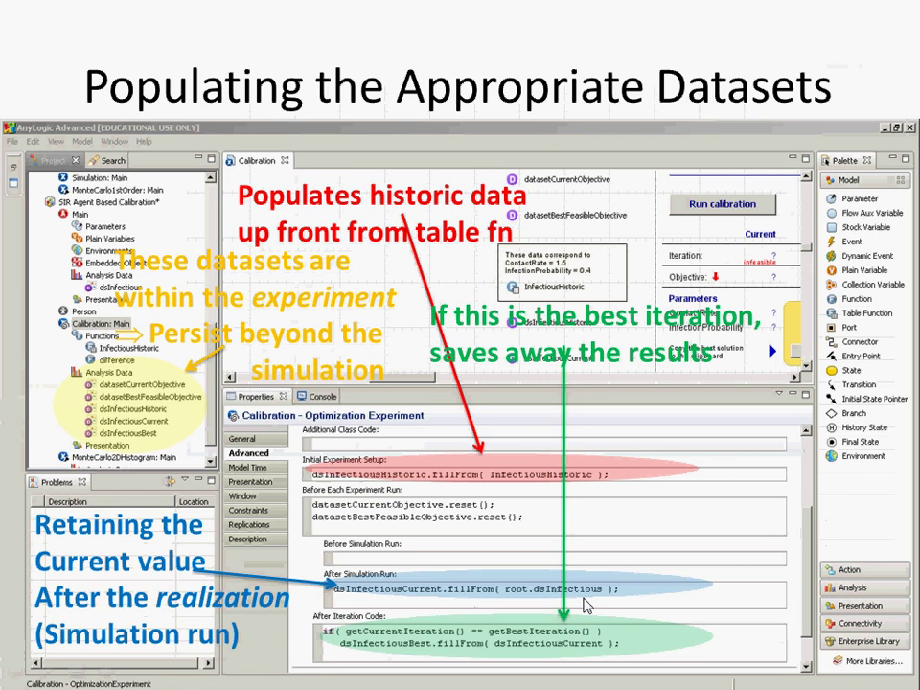
{"action": "key", "text": "alt+Tab"}
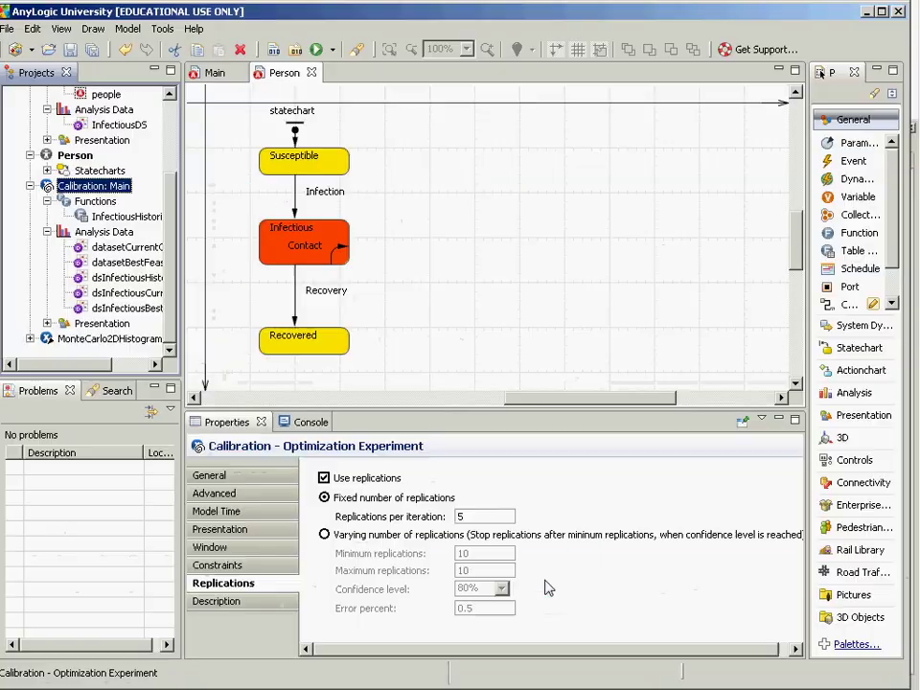
{"action": "key", "text": "alt+Tab"}
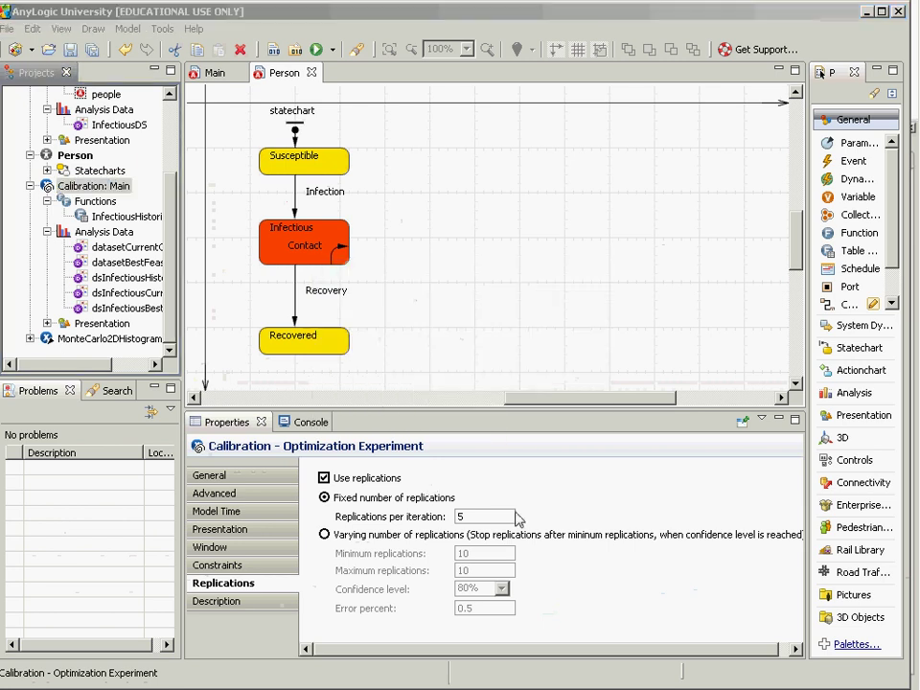
{"action": "key", "text": "alt+Tab"}
{"action": "key", "text": "alt+Tab"}
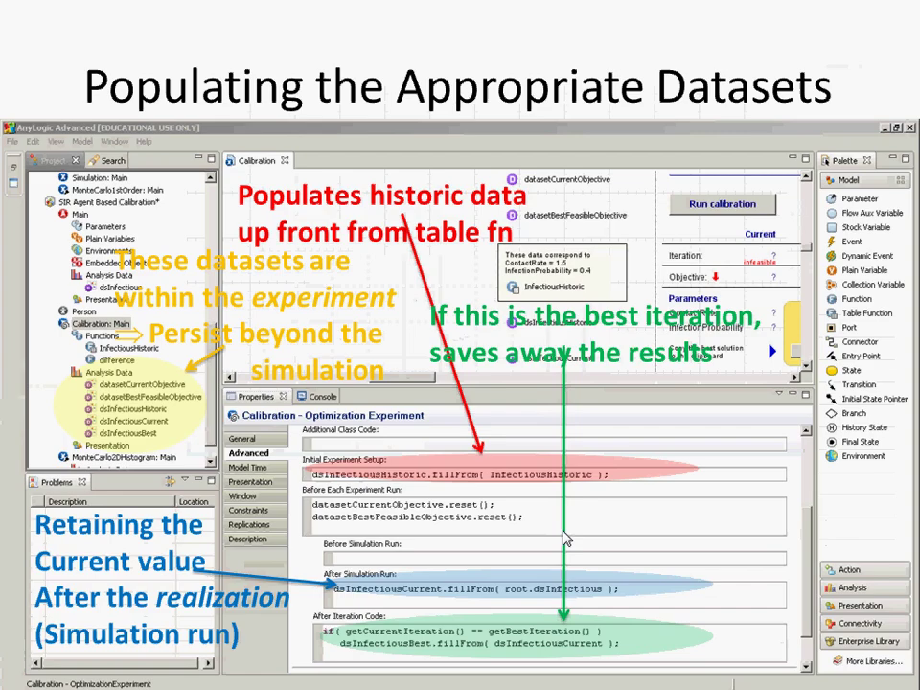
{"action": "key", "text": "alt+Tab"}
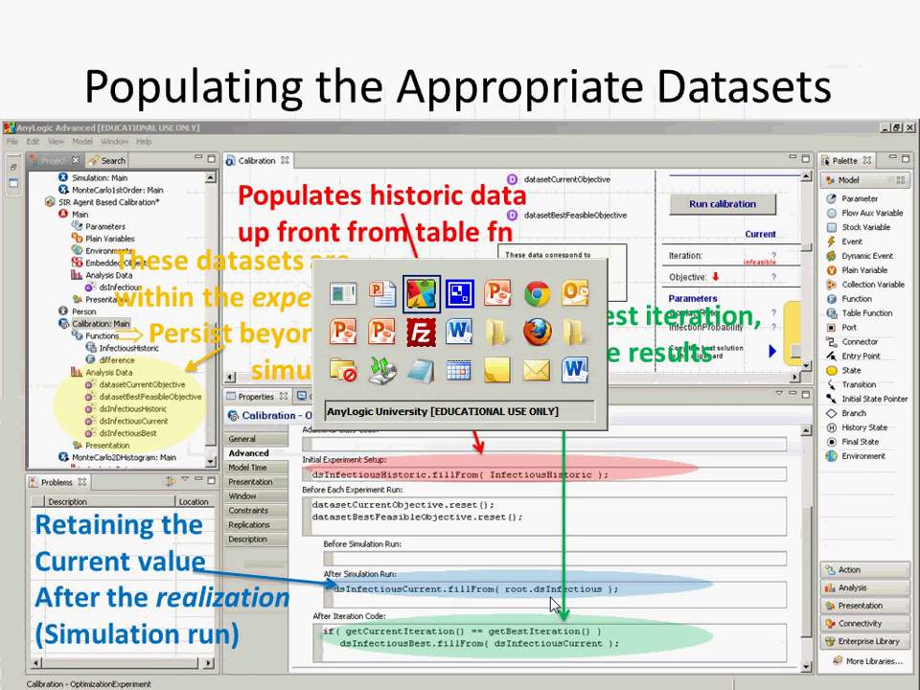
{"action": "key", "text": "alt+Tab"}
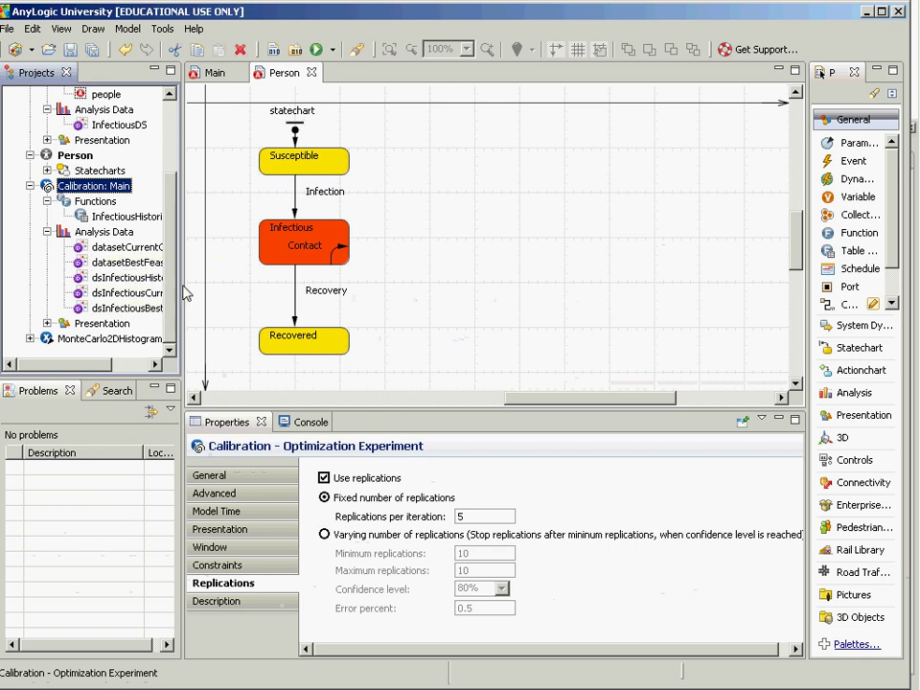
- Select Main's InfectiousDS data set, examine its vertical axis value expression, and dismiss the Save model dialog
{"action": "left_click", "coordinate": [115, 125]}
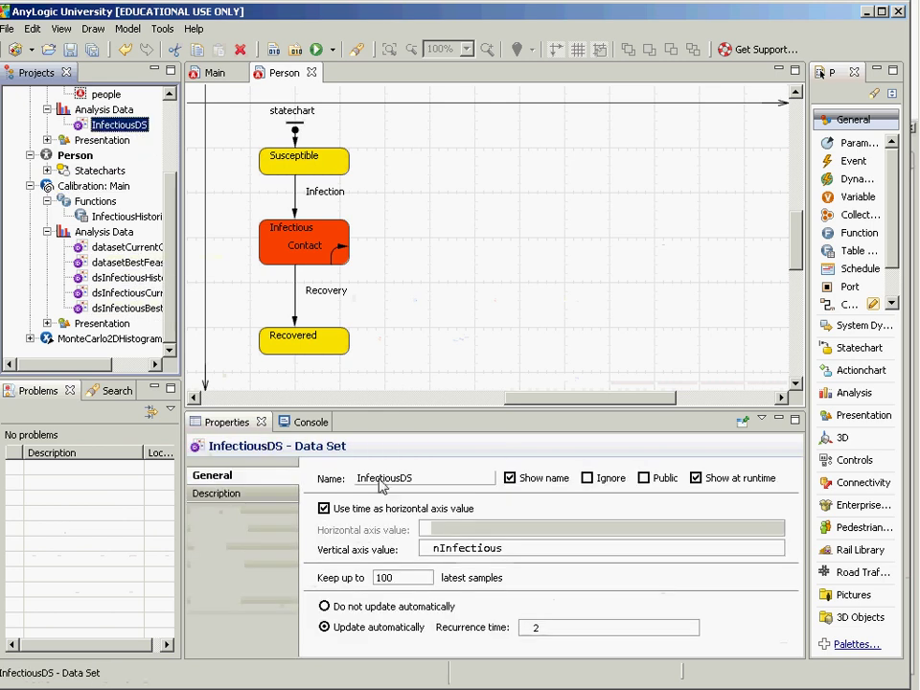
{"action": "left_click_drag", "start_coordinate": [497, 549], "coordinate": [372, 561]}
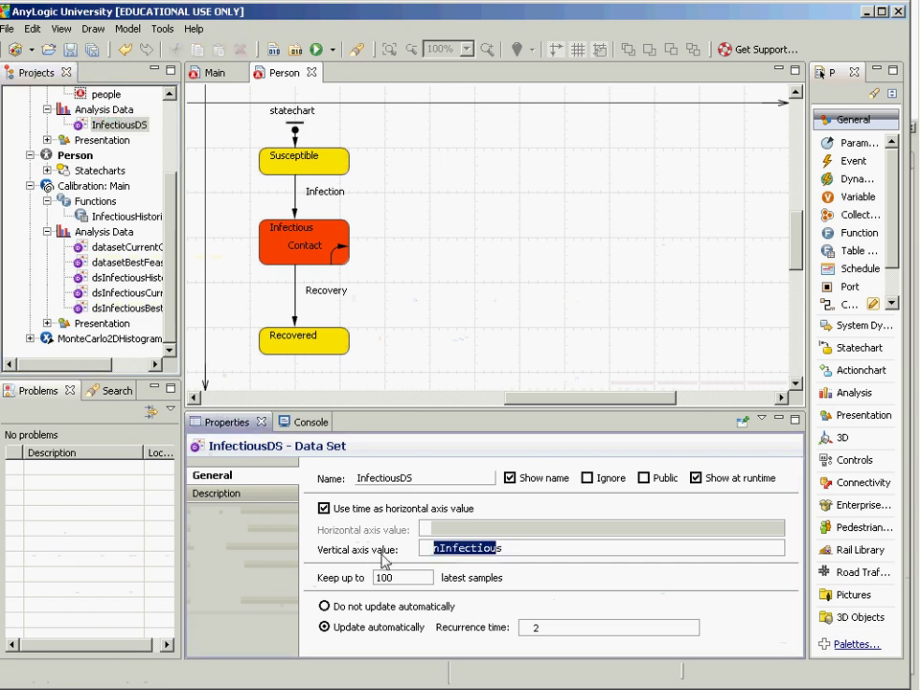
{"action": "left_click", "coordinate": [515, 552]}
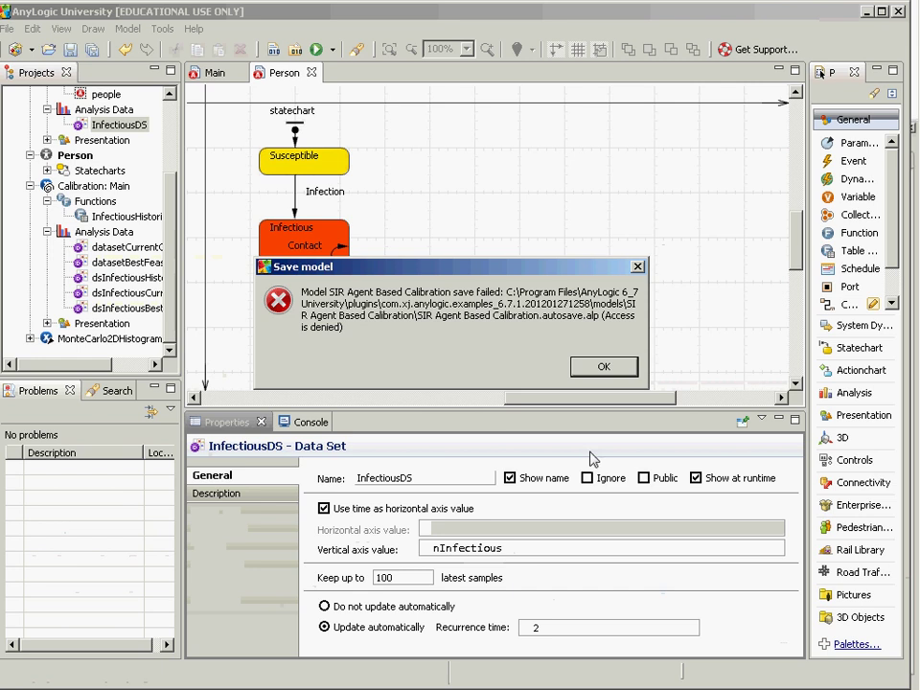
{"action": "left_click", "coordinate": [637, 266]}
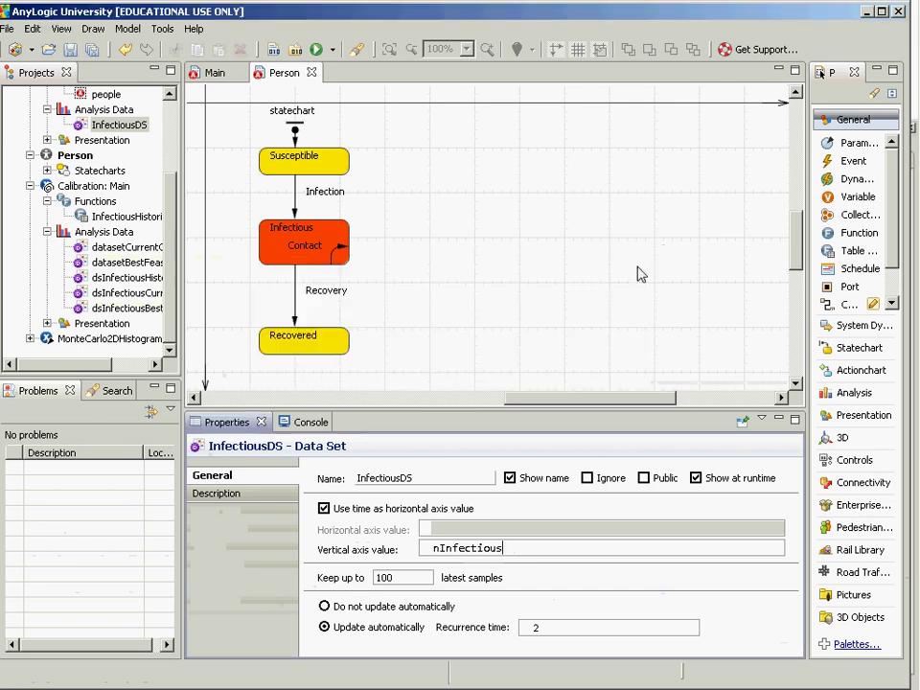
- Select the Infectious state in the Person statechart and duplicate the get_Main().nInfectious++; line in its entry action
{"action": "left_click", "coordinate": [296, 309]}
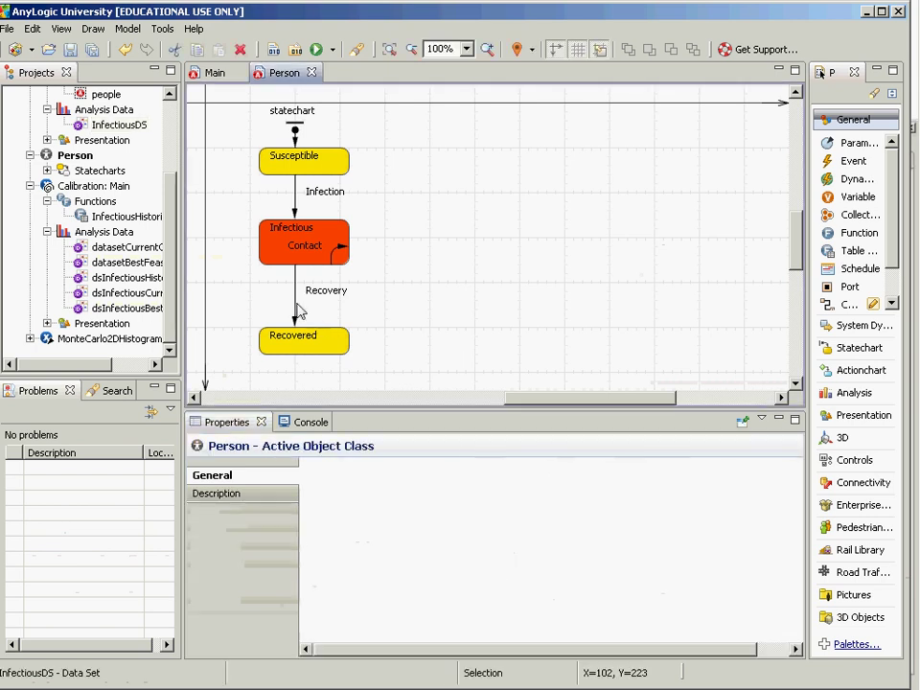
{"action": "left_click", "coordinate": [320, 251]}
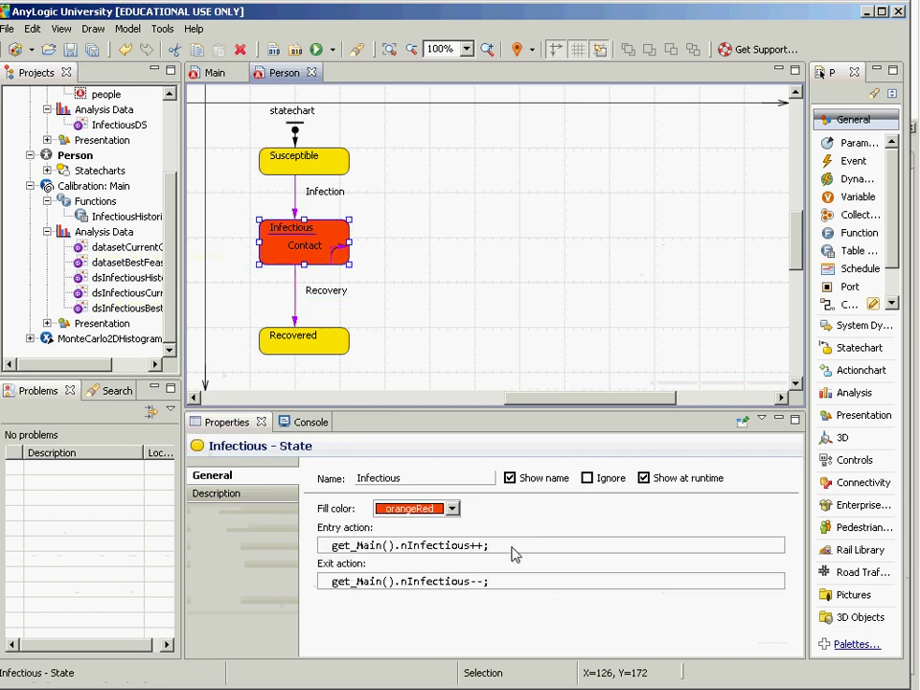
{"action": "left_click", "coordinate": [515, 553]}
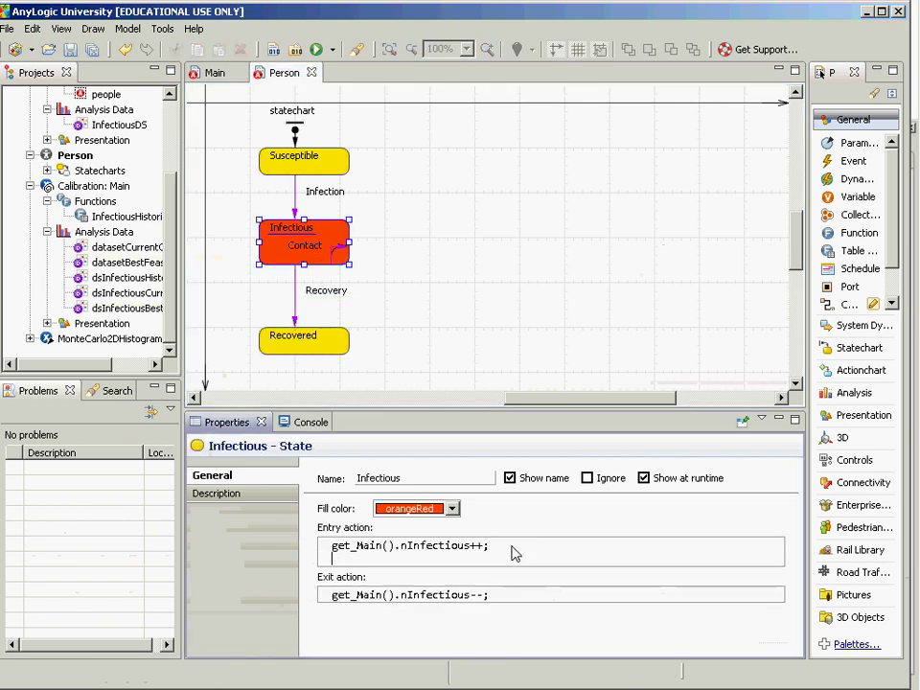
{"action": "triple_click", "coordinate": [513, 550]}
{"action": "key", "text": "ctrl+c"}
{"action": "left_click", "coordinate": [514, 553]}
{"action": "key", "text": "ctrl+v"}
- Change the duplicated entry action line of the Infectious state to get_Main().cumulativeInfectious++;
{"action": "key", "text": "Home"}
{"action": "key", "text": "Right"}
{"action": "key", "text": "Right"}
{"action": "key", "text": "Right"}
{"action": "key", "text": "Right"}
{"action": "key", "text": "Right"}
{"action": "key", "text": "Right"}
{"action": "key", "text": "Right"}
{"action": "key", "text": "Right"}
{"action": "key", "text": "Right"}
{"action": "key", "text": "Right"}
{"action": "key", "text": "Right"}
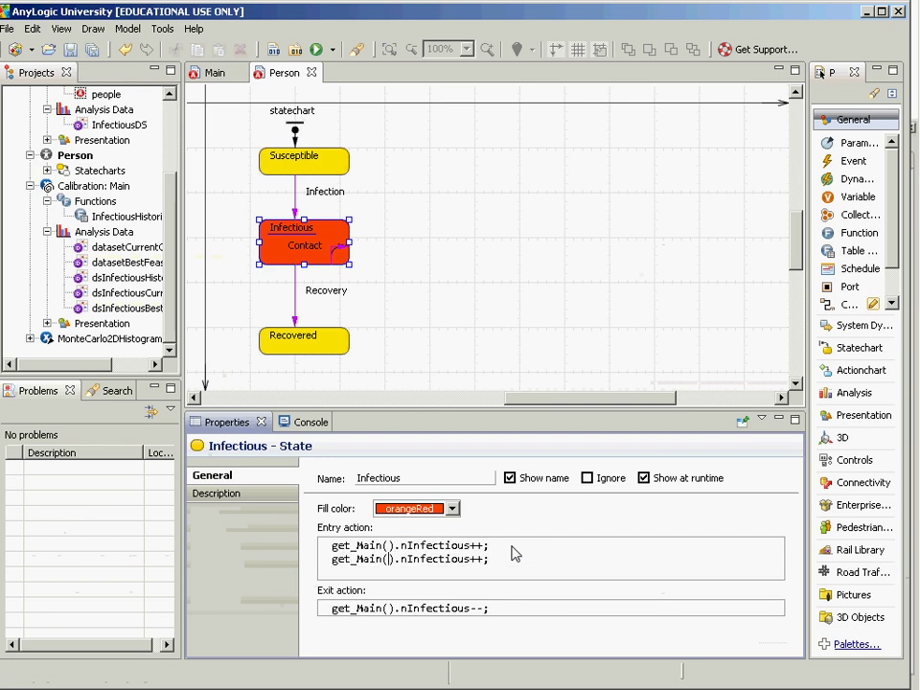
{"action": "key", "text": "shift+Right"}
{"action": "type", "text": "cumulative"}
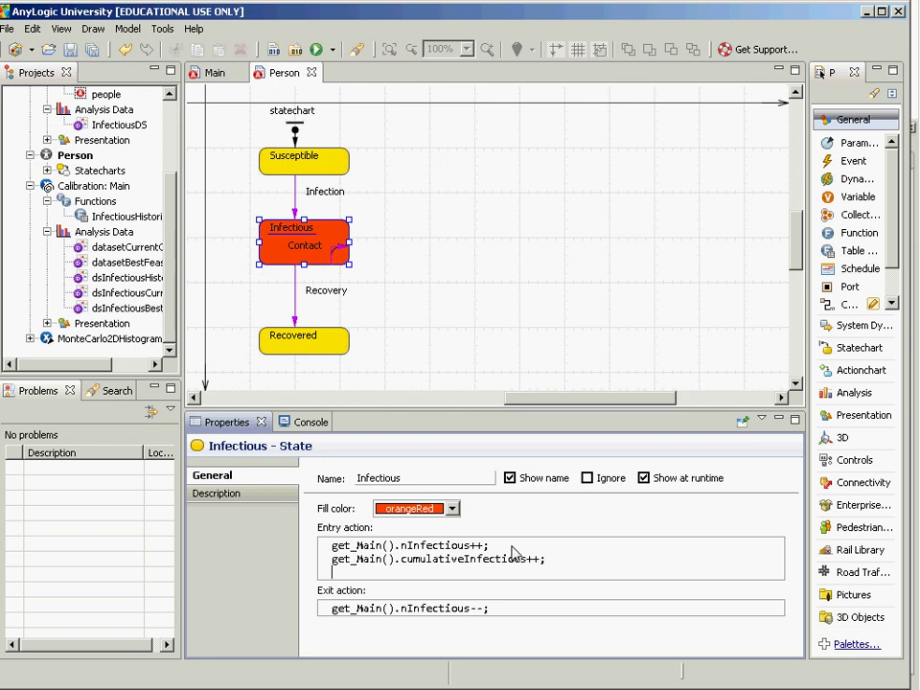
- Remove the get_Main().cumulativeInfectious++; line and the extra blank lines from the Infectious state's entry action
{"action": "triple_click", "coordinate": [512, 554]}
{"action": "key", "text": "BackSpace"}
{"action": "key", "text": "Return"}
{"action": "key", "text": "Return"}
{"action": "key", "text": "BackSpace"}
{"action": "key", "text": "BackSpace"}
{"action": "key", "text": "BackSpace"}
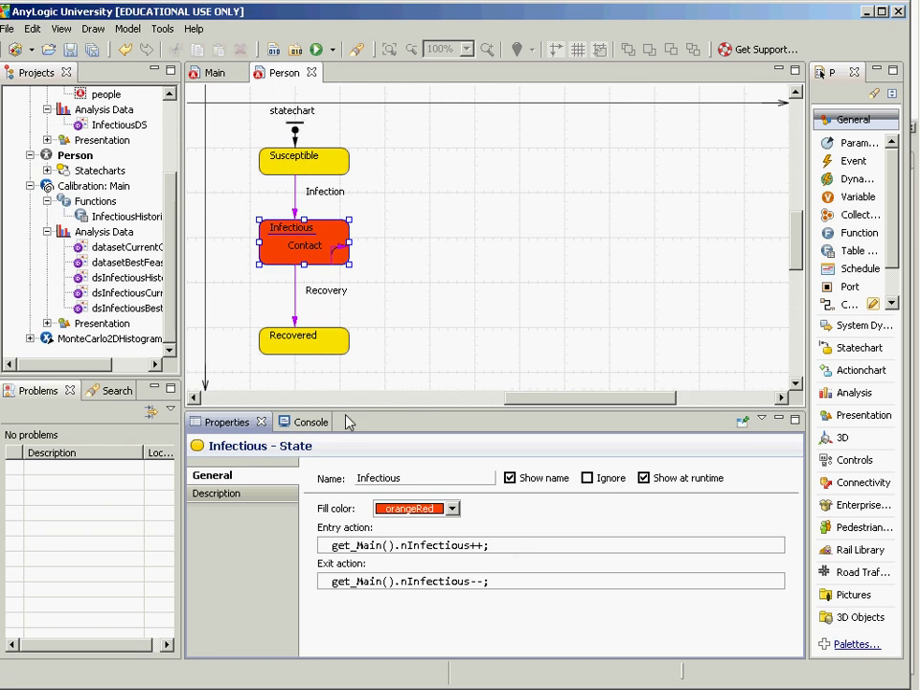
- Add a Count statistic named countInfectious to the people object in Main
{"action": "left_click", "coordinate": [107, 96]}
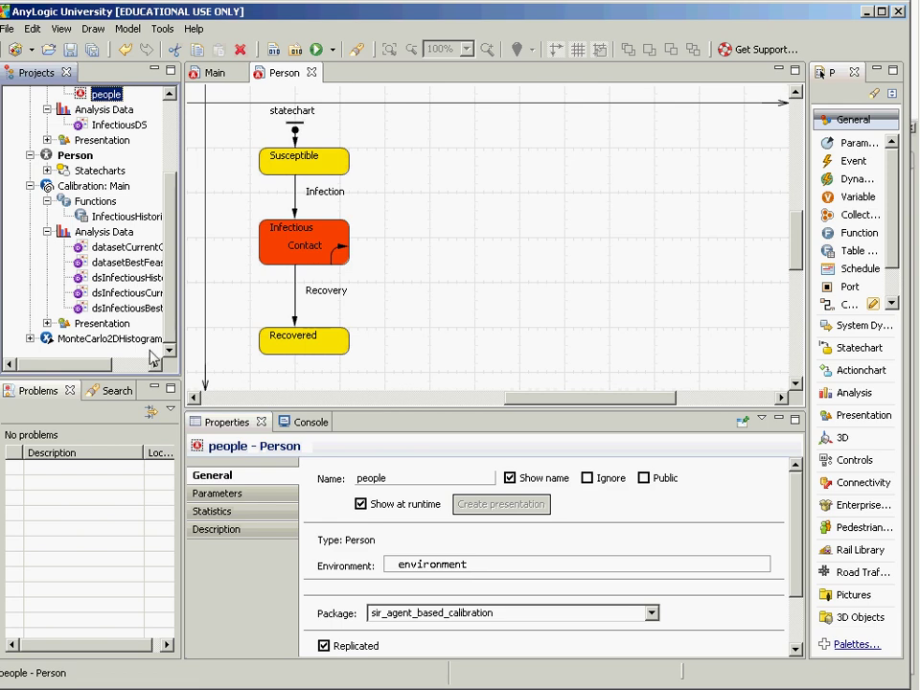
{"action": "left_click", "coordinate": [213, 511]}
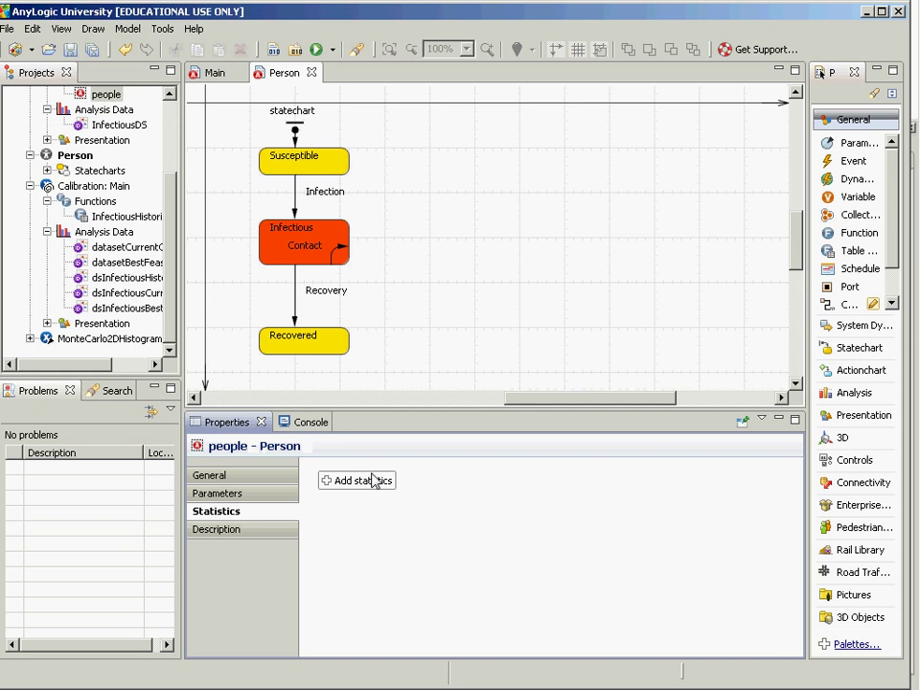
{"action": "left_click", "coordinate": [374, 480]}
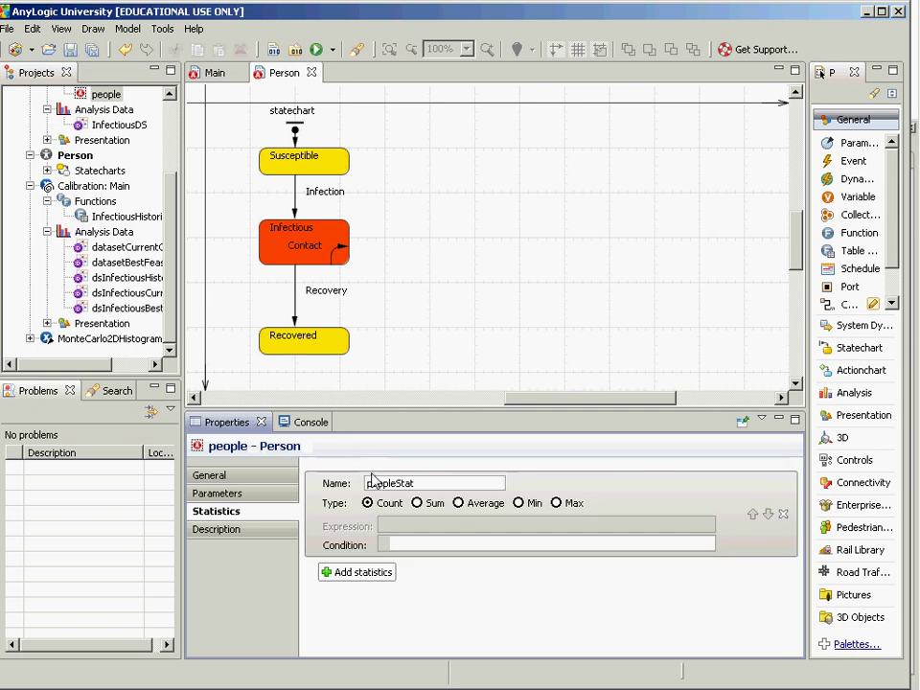
{"action": "double_click", "coordinate": [379, 484]}
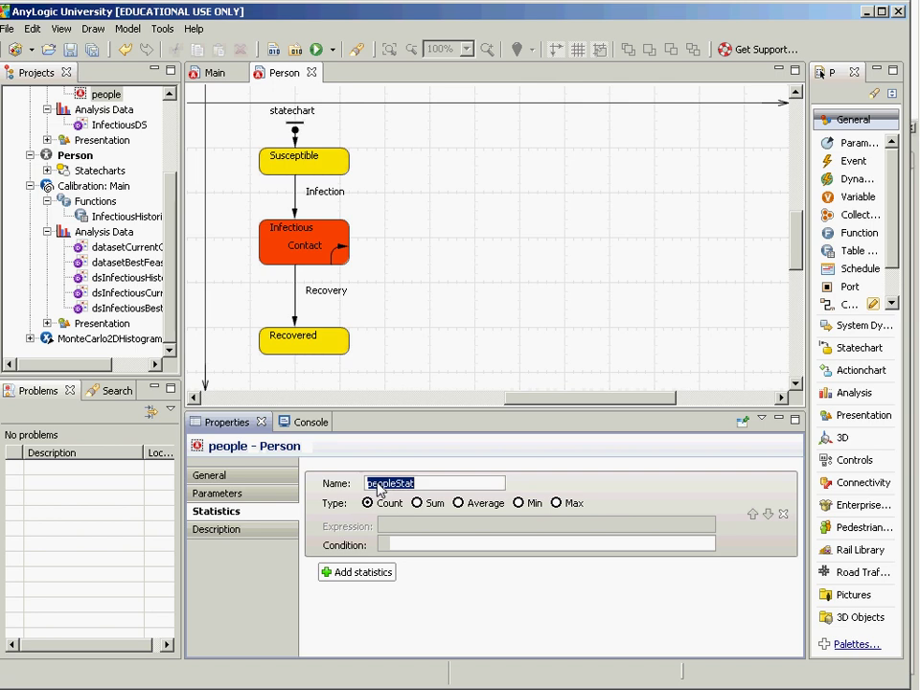
{"action": "type", "text": "countINF"}
{"action": "key", "text": "BackSpace"}
{"action": "key", "text": "BackSpace"}
{"action": "key", "text": "BackSpace"}
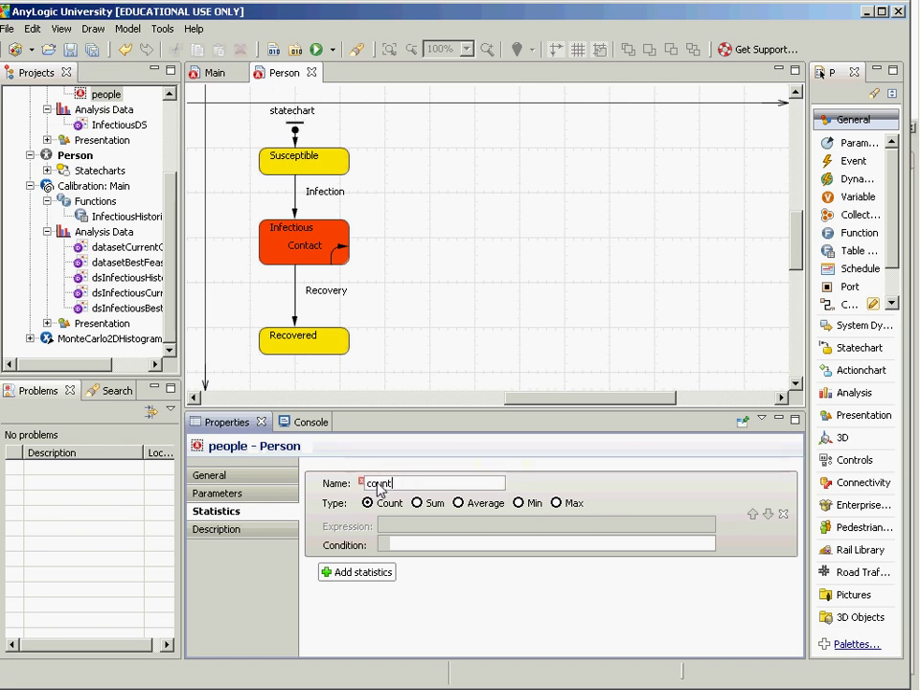
{"action": "type", "text": "Infectious"}
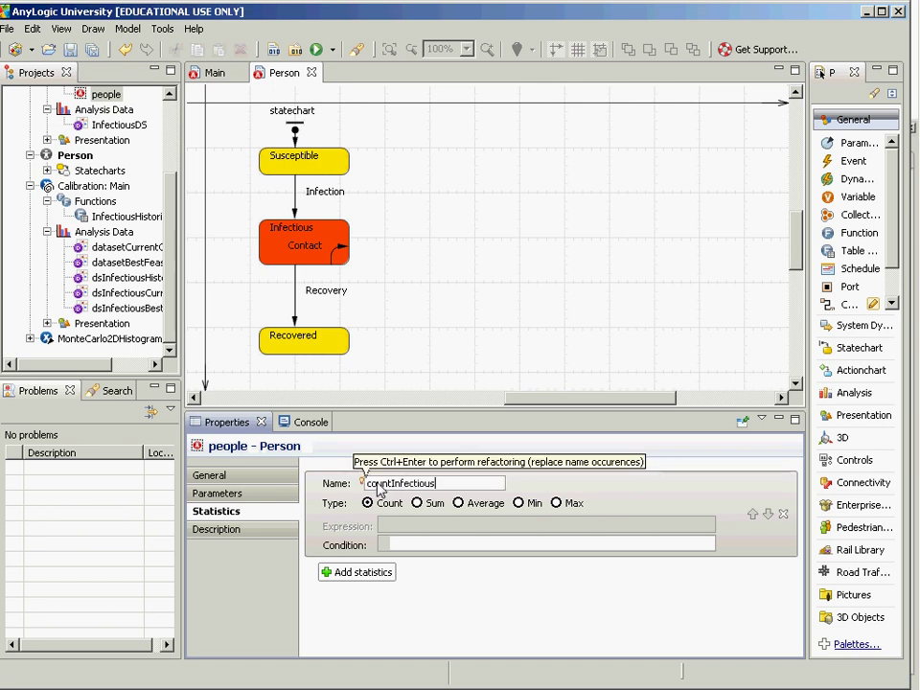
- Set the countInfectious statistic's condition to ((Person) item).statechart.isStateActive(Person.Infectious)
{"action": "left_click", "coordinate": [410, 547]}
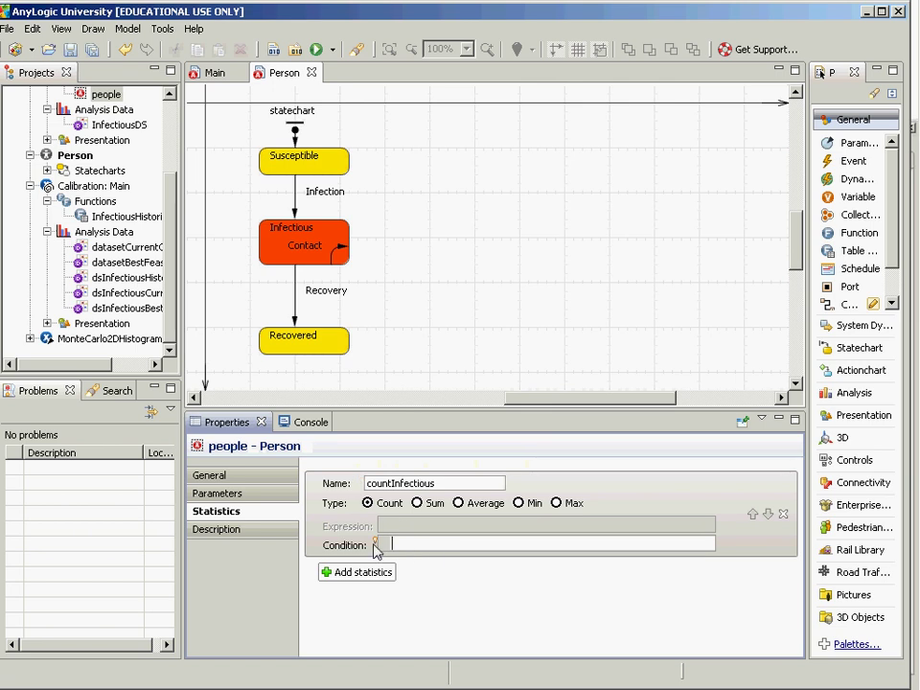
{"action": "mouse_move", "coordinate": [376, 546]}
{"action": "type", "text": "item"}
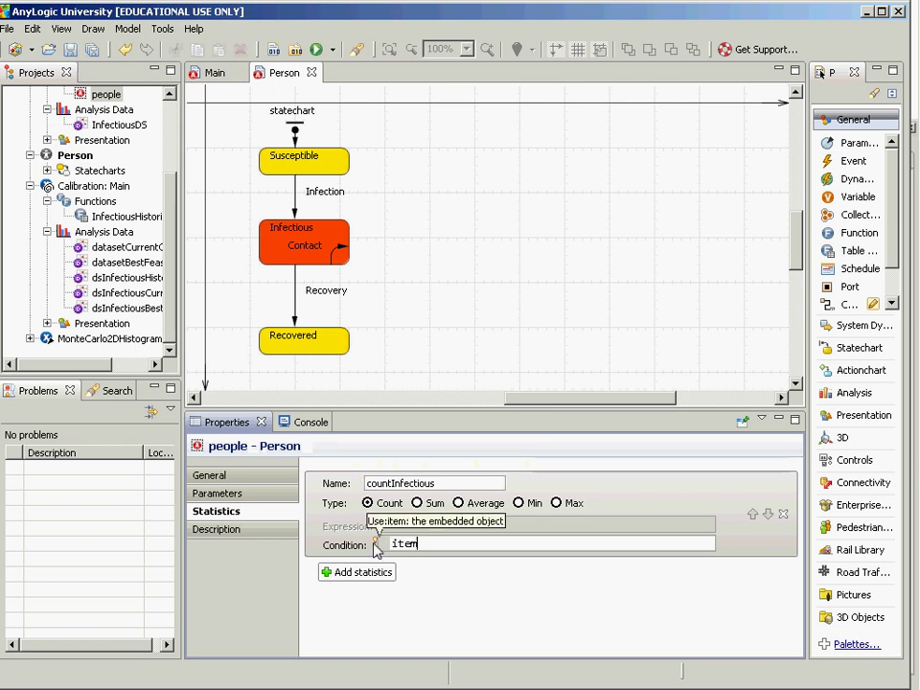
{"action": "key", "text": "Home"}
{"action": "type", "text": "((Person)"}
{"action": "key", "text": "End"}
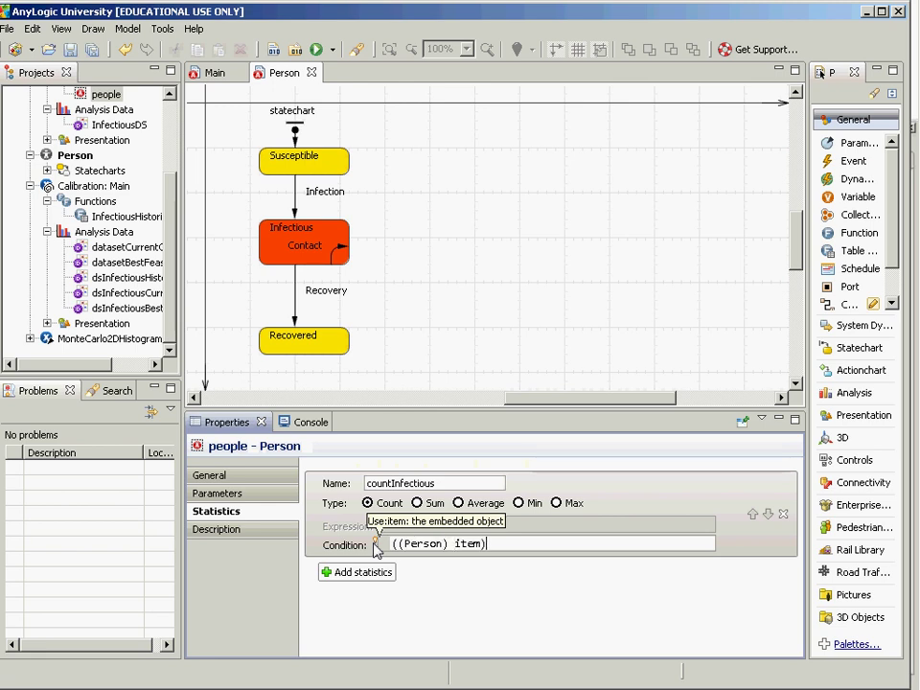
{"action": "type", "text": ").state"}
{"action": "key", "text": "ctrl+space"}
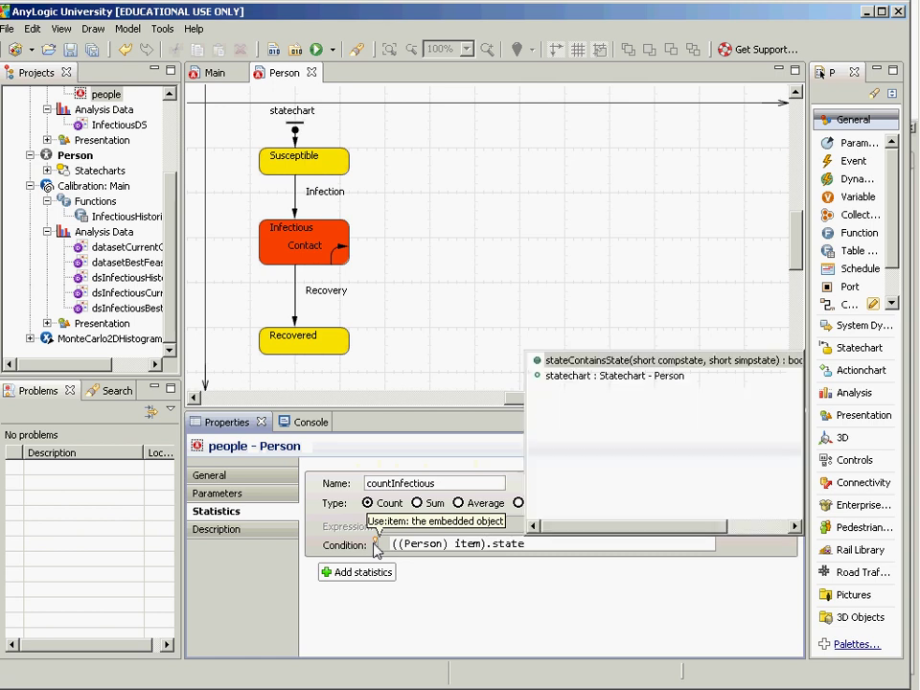
{"action": "key", "text": "Return"}
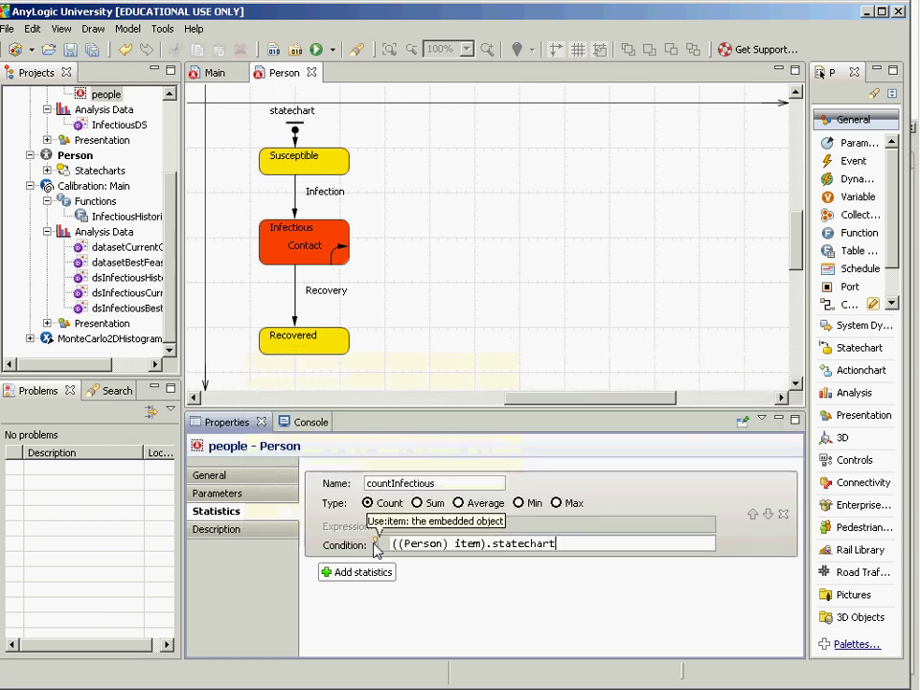
{"action": "type", "text": ".isStat"}
{"action": "key", "text": "ctrl+space"}
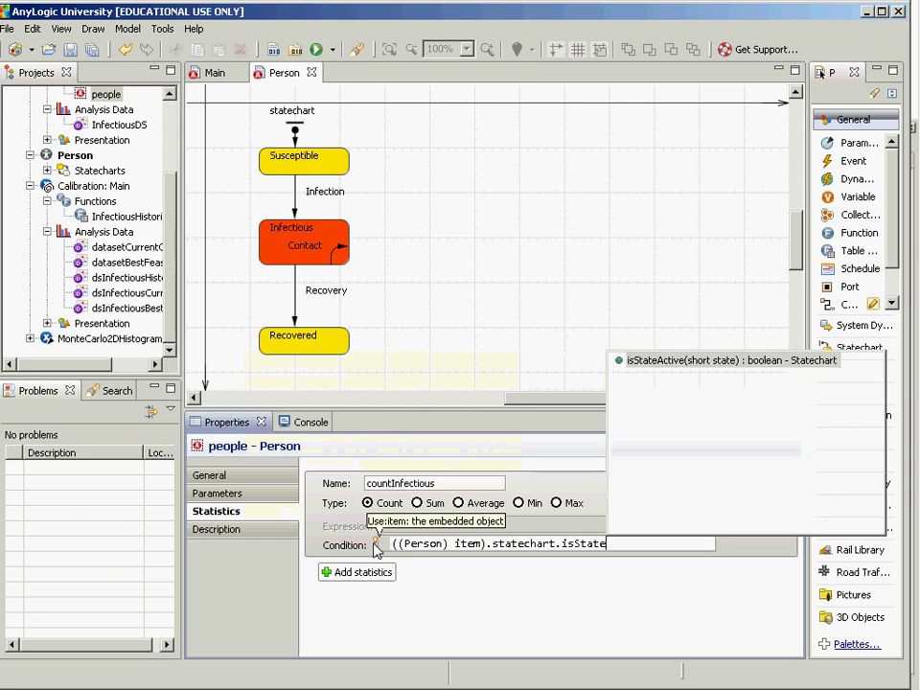
{"action": "key", "text": "Return"}
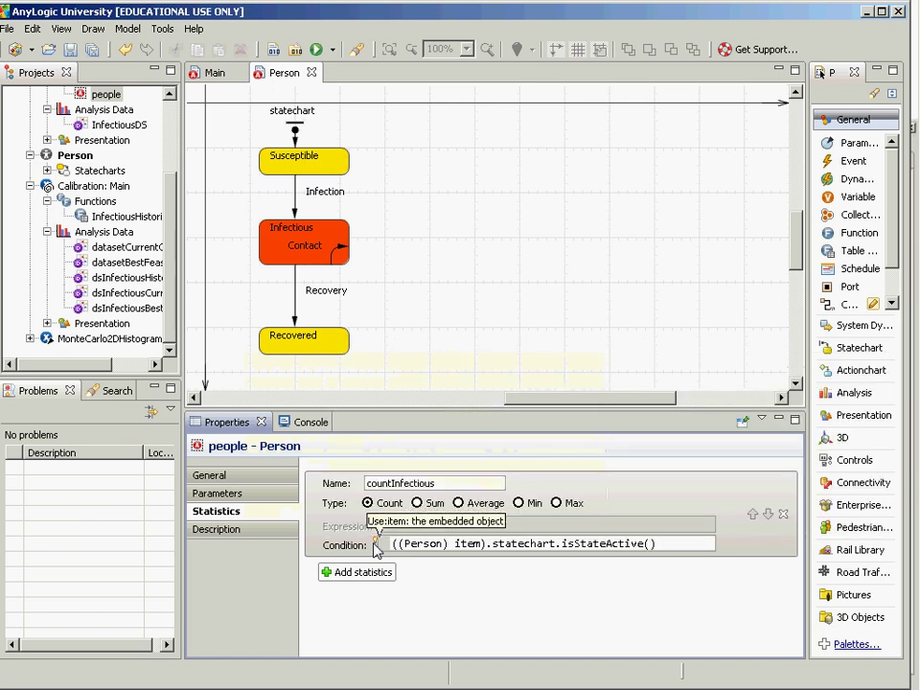
{"action": "type", "text": "Person.I"}
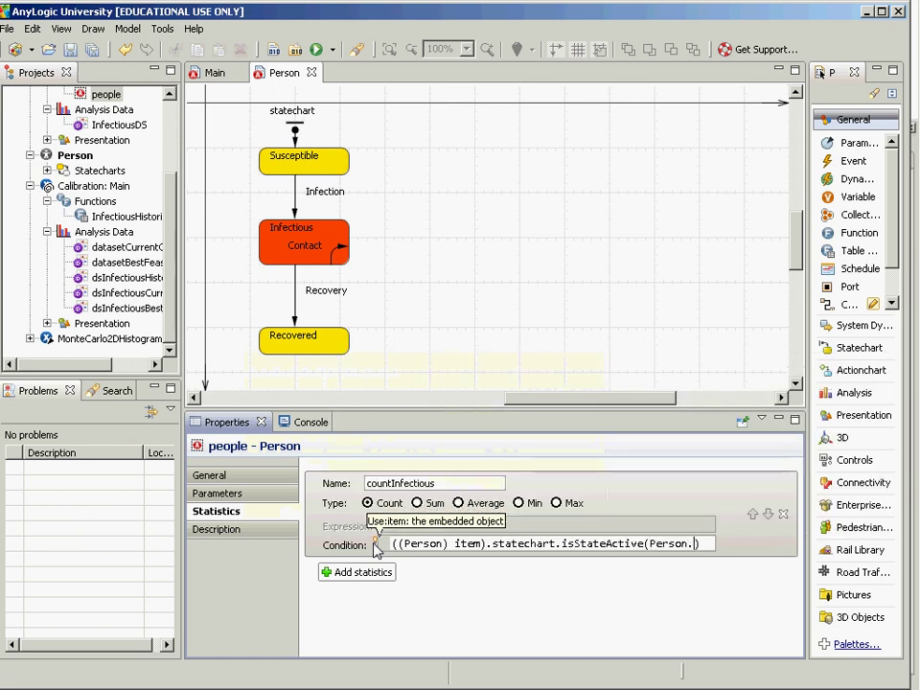
{"action": "type", "text": "nfectious"}
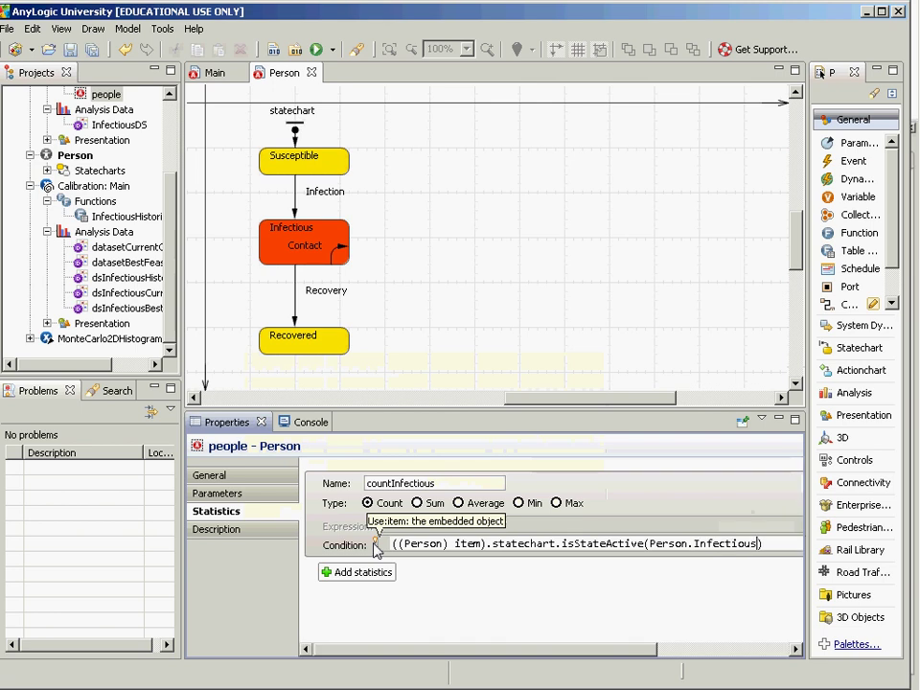
{"action": "type", "text": ")"}
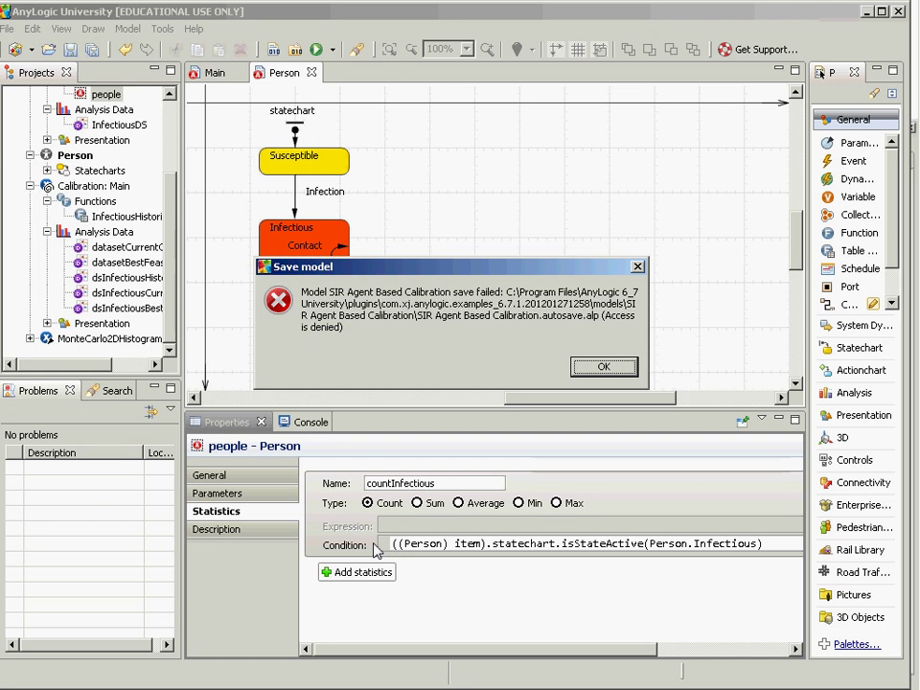
- Dismiss the Save model dialog and delete the countInfectious statistic from the people object
{"action": "left_click", "coordinate": [637, 268]}
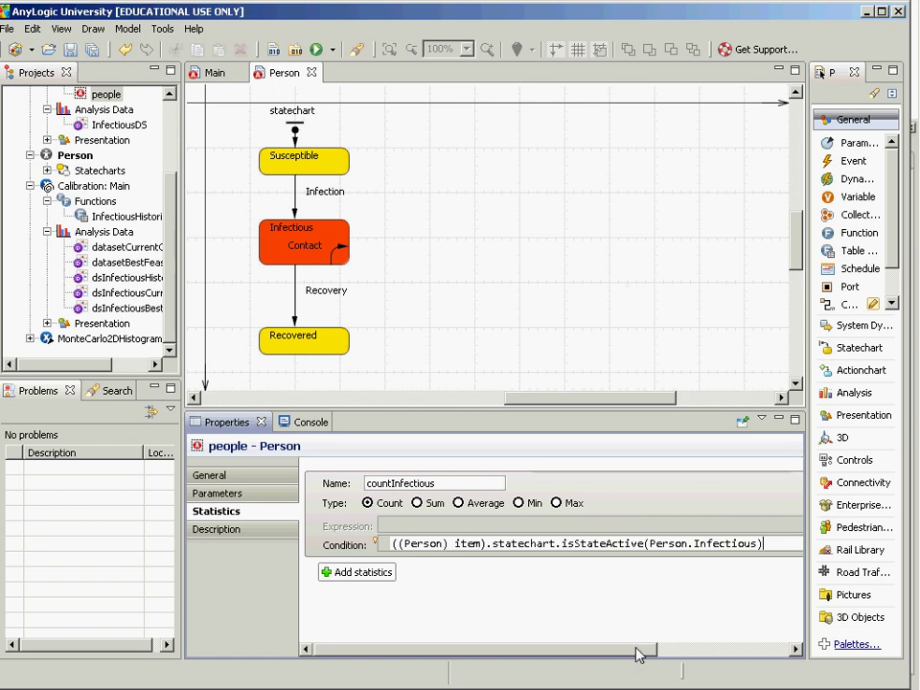
{"action": "left_click_drag", "start_coordinate": [643, 650], "coordinate": [734, 647]}
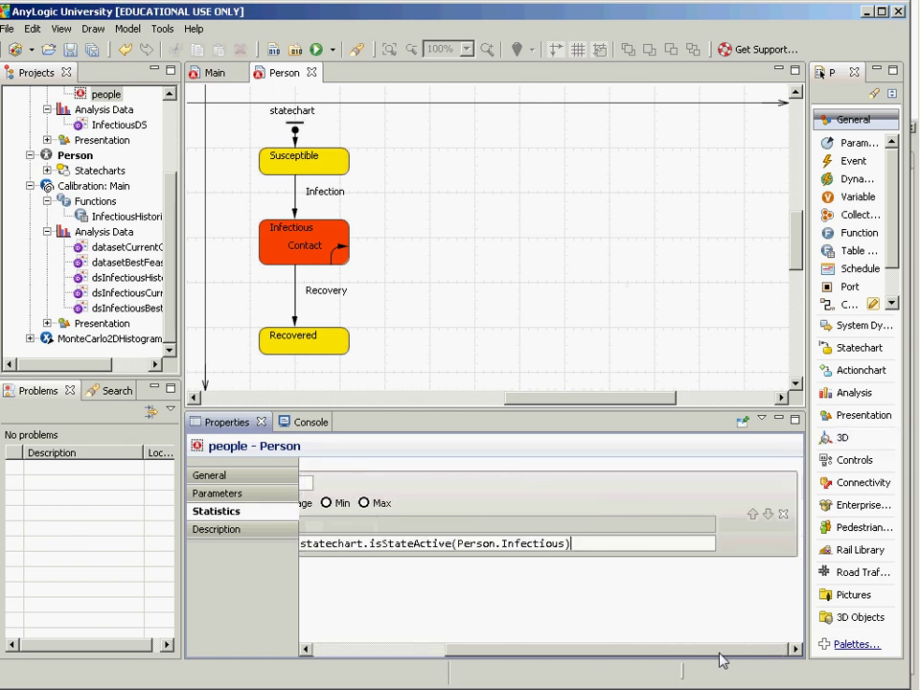
{"action": "left_click", "coordinate": [783, 513]}
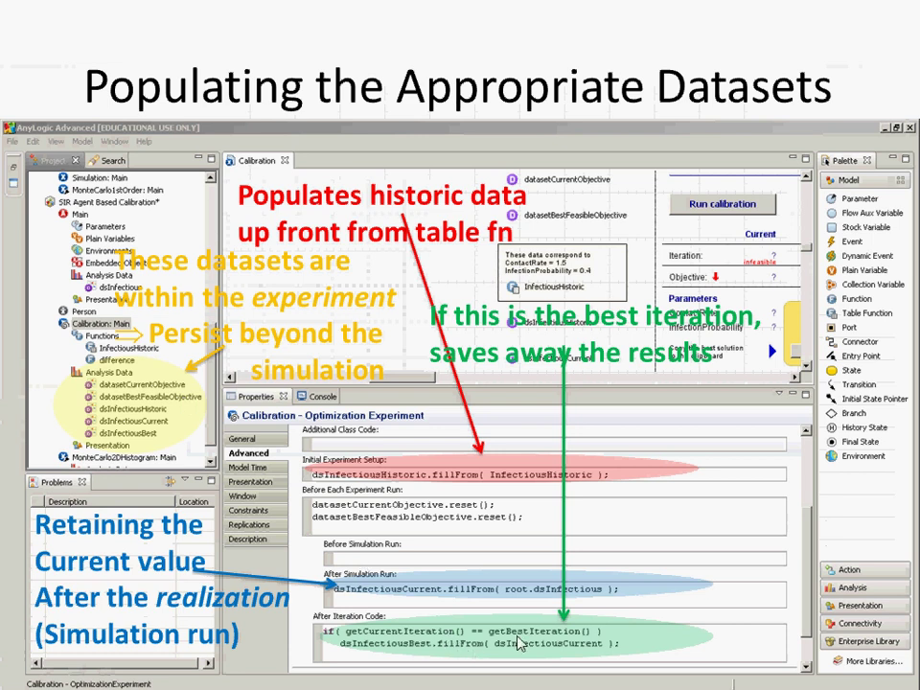
- View the "Running Calibration in AnyLogic" slide, examine the Calibration experiment's after-simulation-run code in AnyLogic, and highlight its System.err.println line
{"action": "key", "text": "Right"}
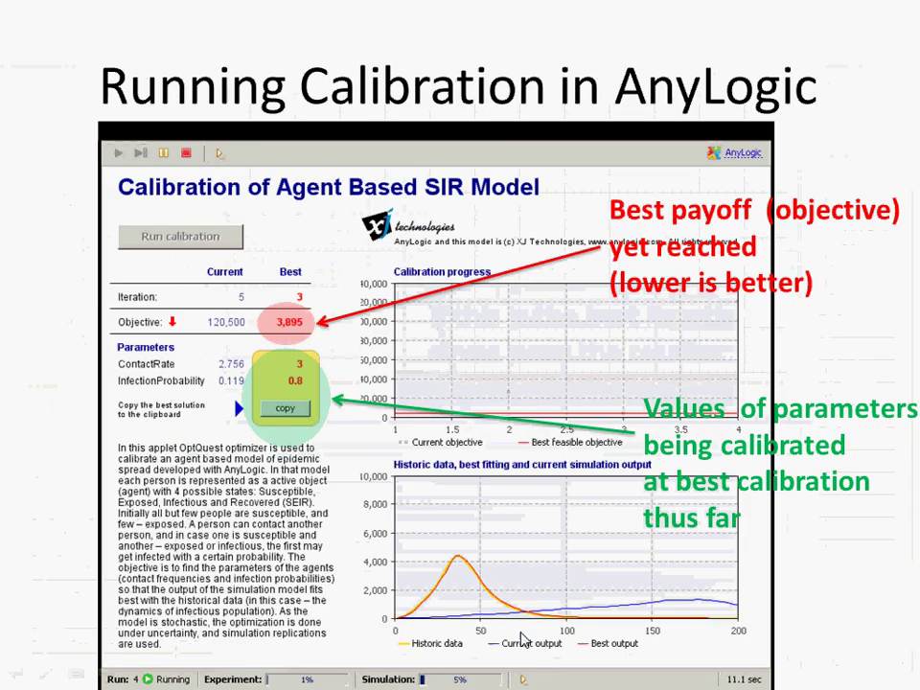
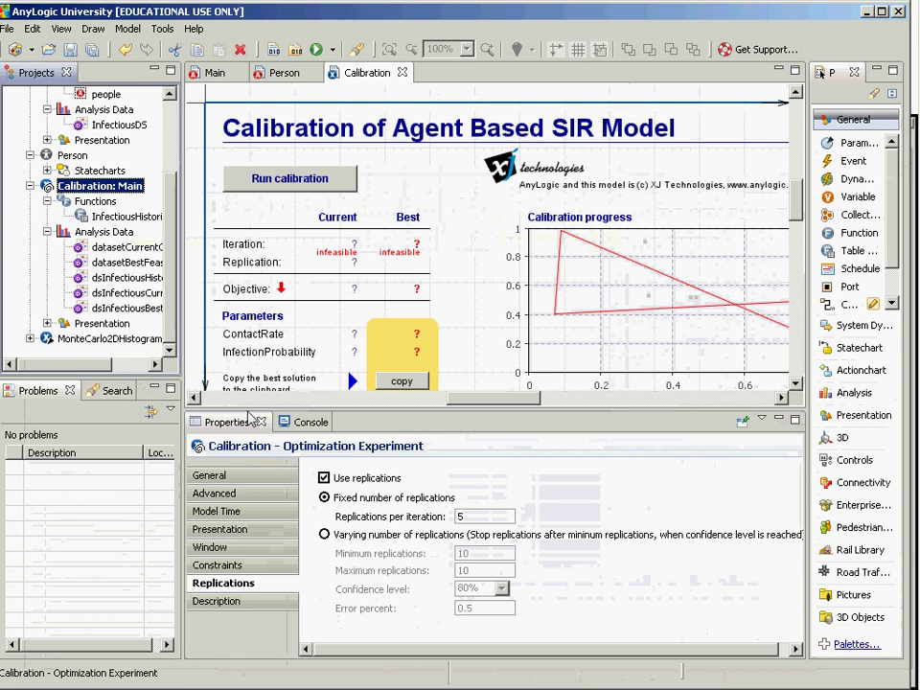
{"action": "left_click", "coordinate": [226, 495]}
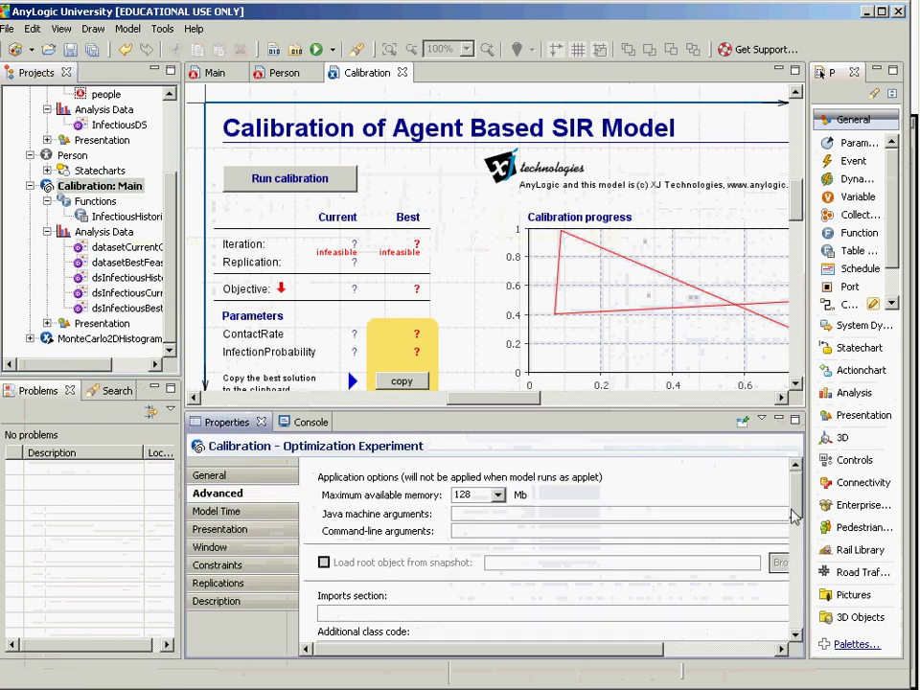
{"action": "scroll", "coordinate": [779, 525], "scroll_direction": "down", "scroll_amount": 10}
{"action": "scroll", "coordinate": [685, 591], "scroll_direction": "up", "scroll_amount": 4}
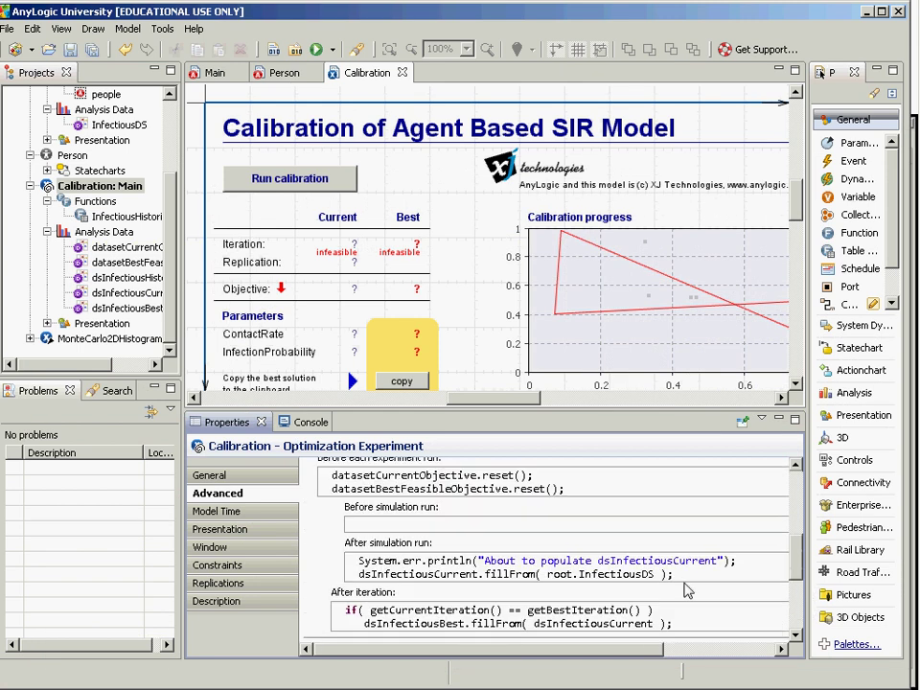
{"action": "left_click", "coordinate": [647, 575]}
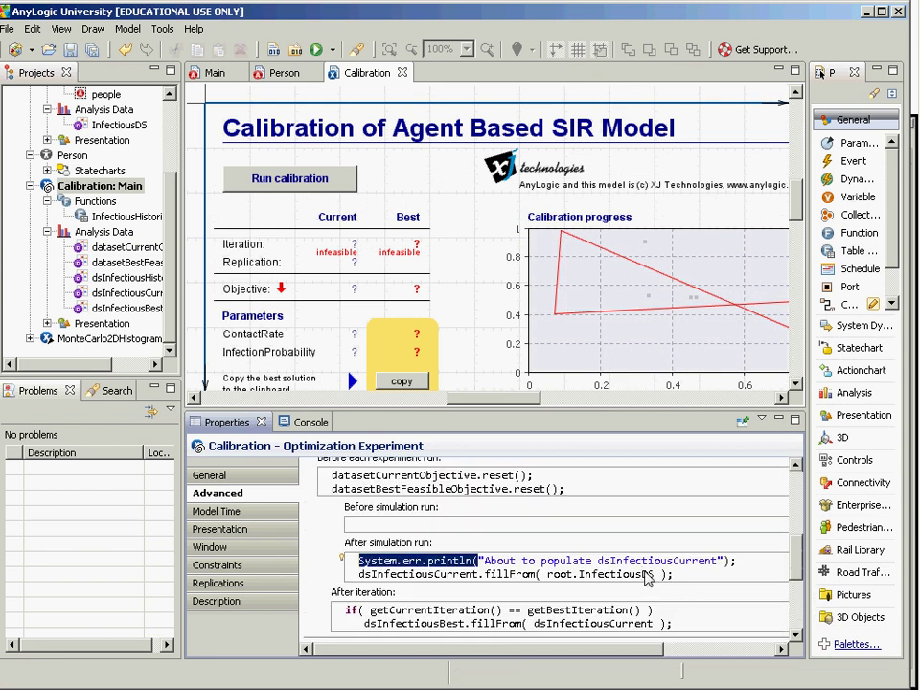
{"action": "key", "text": "shift+End"}
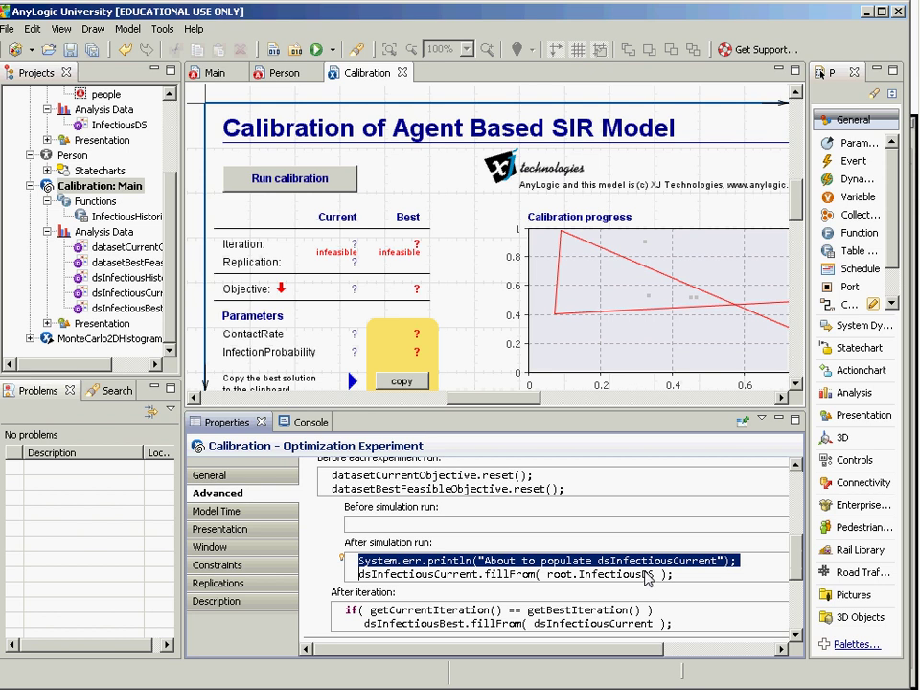
- Move the System.err.println line below dsInfectiousCurrent.fillFrom( root.InfectiousDS ) in the Calibration experiment's after-simulation-run code
{"action": "key", "text": "ctrl+x"}
{"action": "key", "text": "Down"}
{"action": "key", "text": "ctrl+v"}
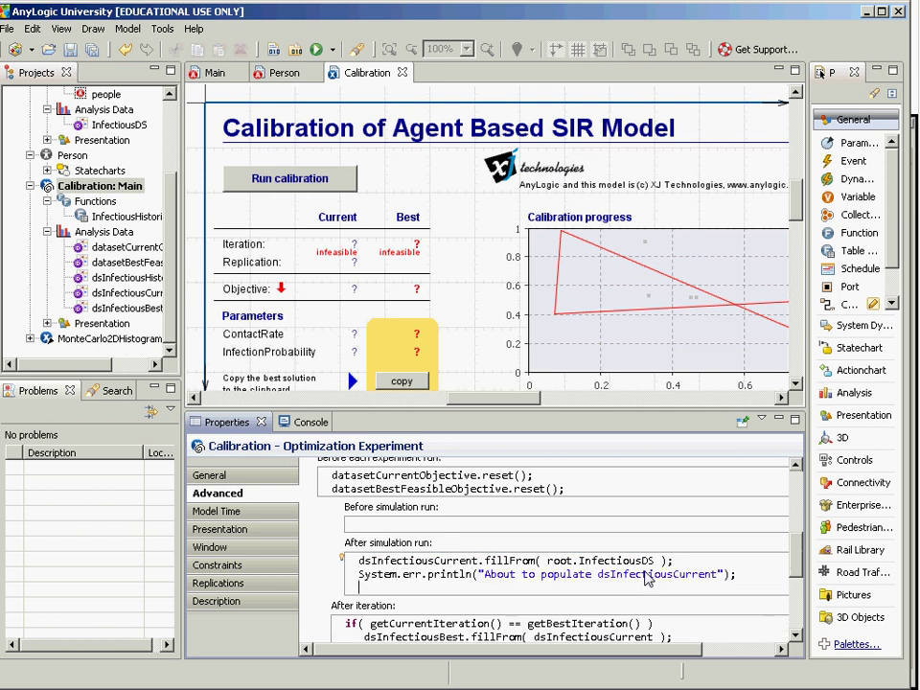
- Extend the println message in the after-simulation-run code with " and the disparity is " followed by a + operator
{"action": "key", "text": "Up"}
{"action": "key", "text": "ctrl+Right"}
{"action": "key", "text": "ctrl+Right"}
{"action": "key", "text": "ctrl+Right"}
{"action": "key", "text": "ctrl+Right"}
{"action": "key", "text": "ctrl+Right"}
{"action": "key", "text": "ctrl+Right"}
{"action": "key", "text": "ctrl+Right"}
{"action": "key", "text": "ctrl+Right"}
{"action": "key", "text": "ctrl+Right"}
{"action": "key", "text": "ctrl+Right"}
{"action": "key", "text": "ctrl+Right"}
{"action": "key", "text": "ctrl+Right"}
{"action": "type", "text": "+ and"}
{"action": "key", "text": "BackSpace"}
{"action": "key", "text": "BackSpace"}
{"action": "key", "text": "BackSpace"}
{"action": "key", "text": "BackSpace"}
{"action": "key", "text": "BackSpace"}
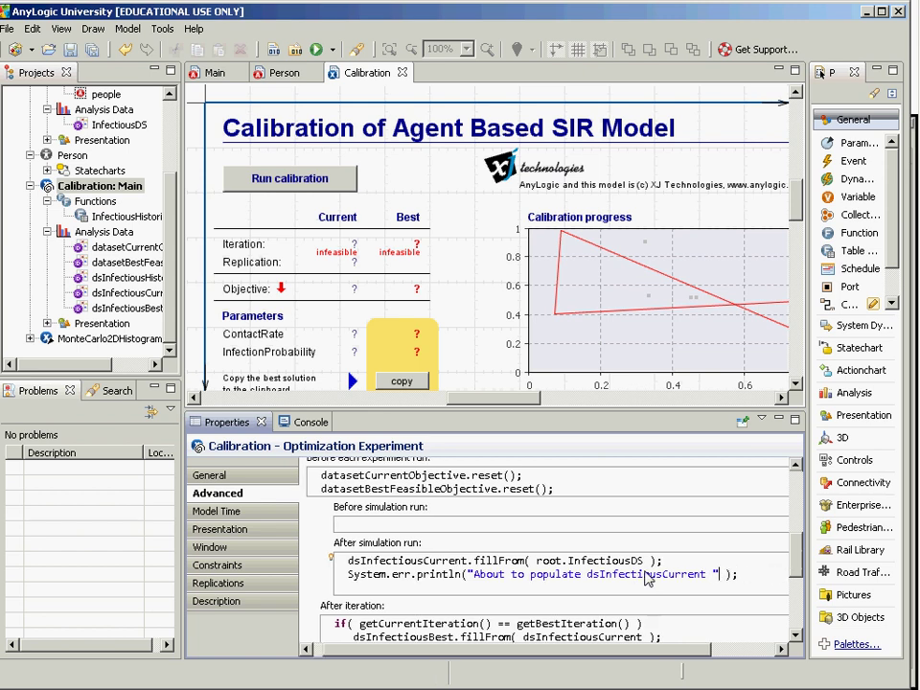
{"action": "type", "text": "and the difference"}
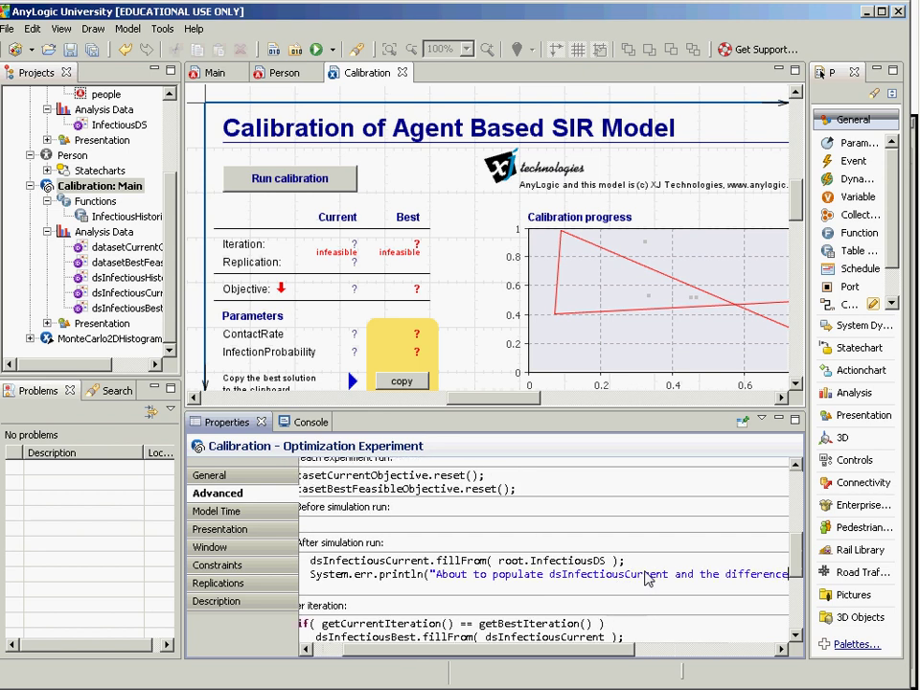
{"action": "key", "text": "BackSpace"}
{"action": "key", "text": "BackSpace"}
{"action": "key", "text": "BackSpace"}
{"action": "key", "text": "BackSpace"}
{"action": "key", "text": "BackSpace"}
{"action": "key", "text": "BackSpace"}
{"action": "key", "text": "BackSpace"}
{"action": "key", "text": "BackSpace"}
{"action": "key", "text": "BackSpace"}
{"action": "key", "text": "BackSpace"}
{"action": "type", "text": "disparity "}
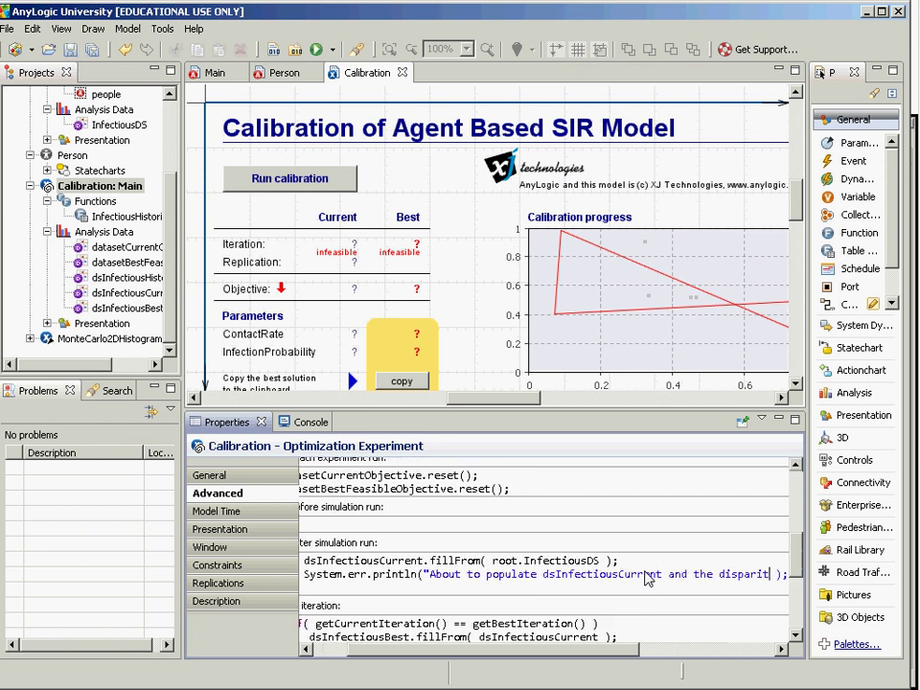
{"action": "type", "text": "is \""}
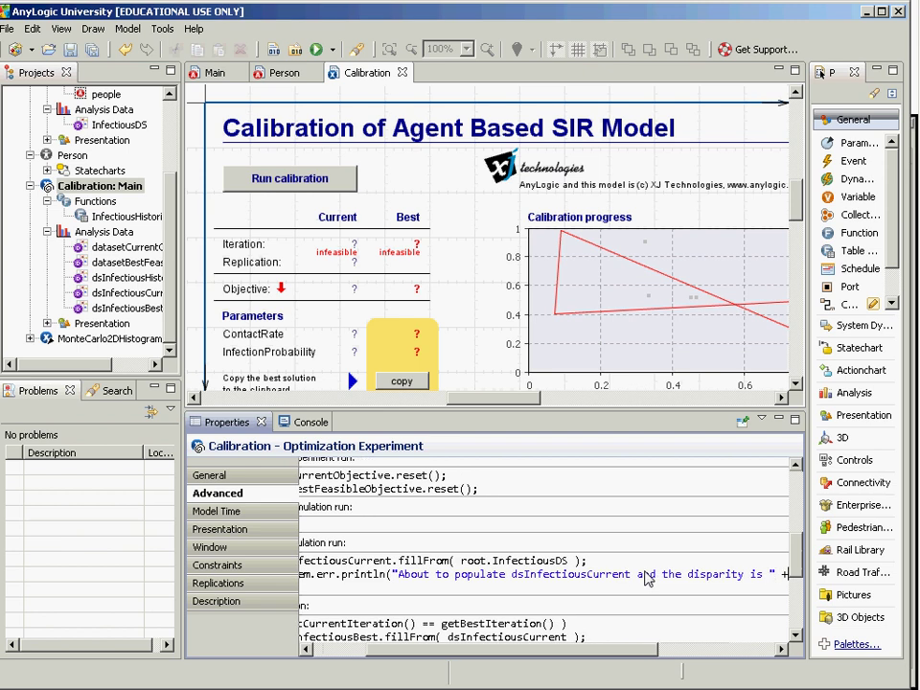
{"action": "type", "text": " +"}
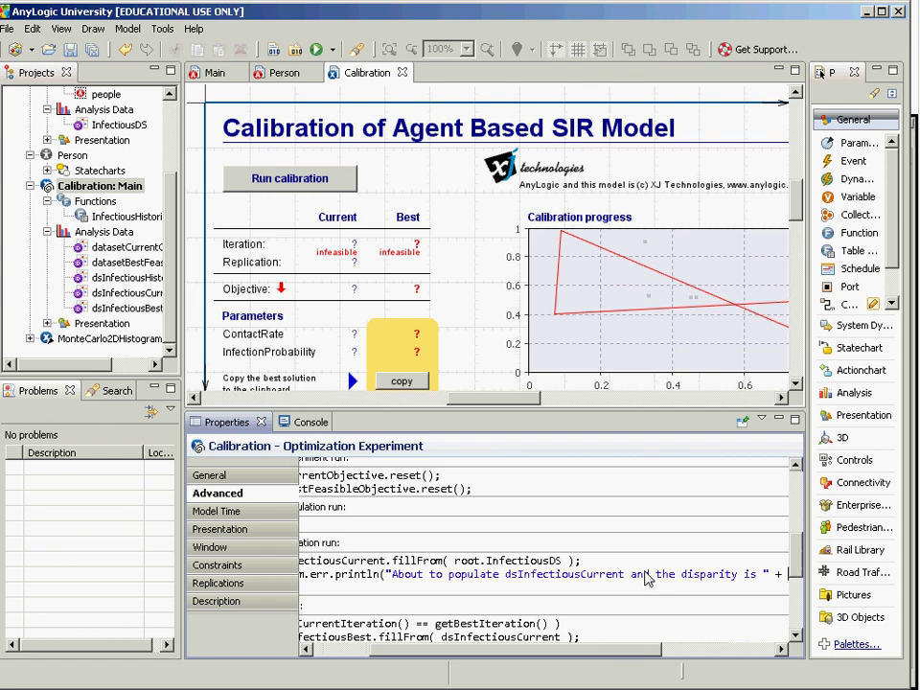
{"action": "type", "text": ");"}
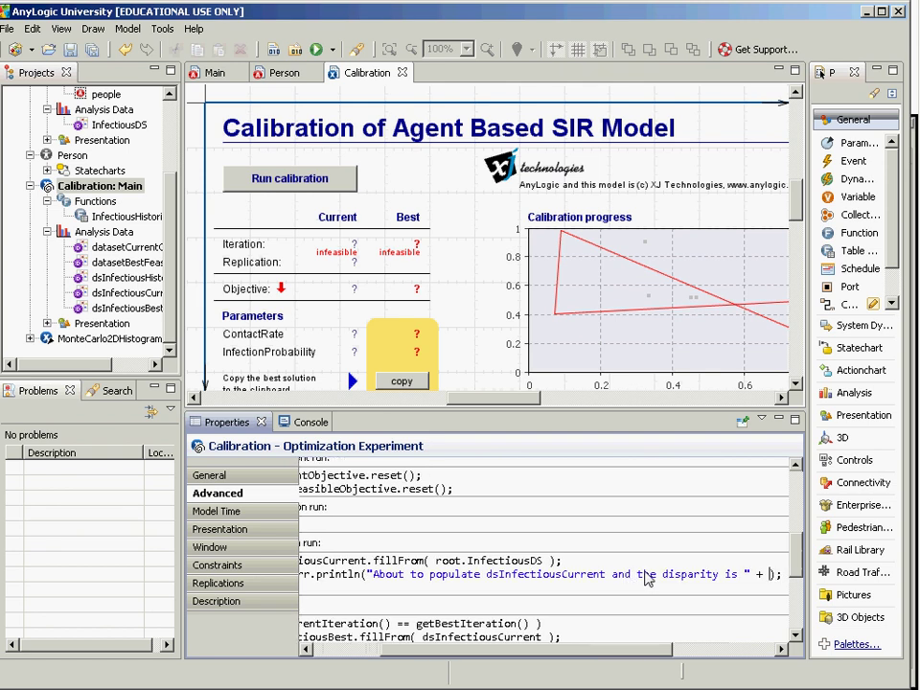
- Complete the println call with the expression copied from the experiment's objective, difference( dsInfectiousCurrent, dsInfectiousHistoric )
{"action": "type", "text": "differ"}
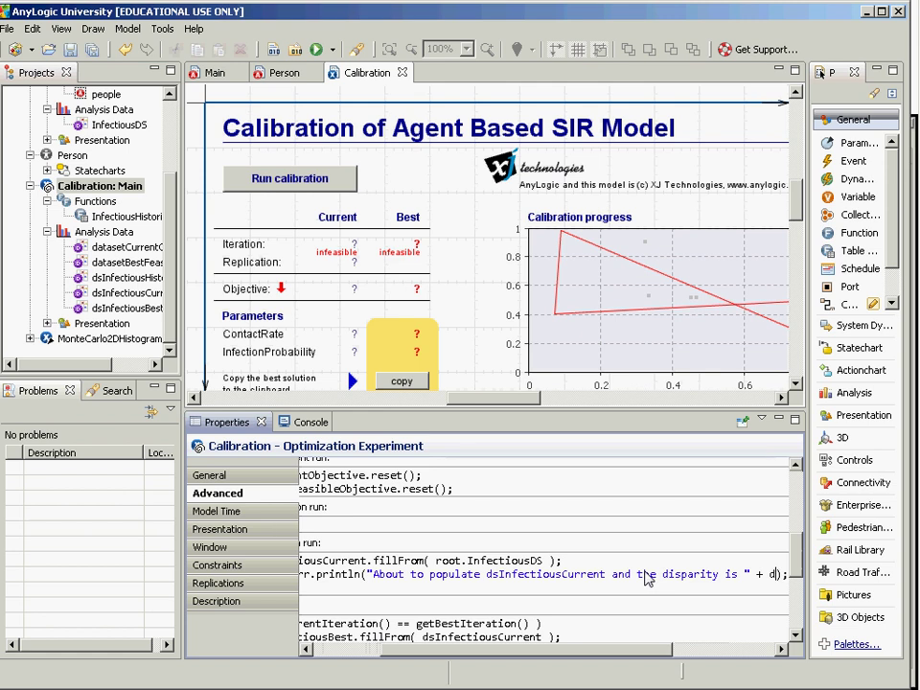
{"action": "type", "text": "ence"}
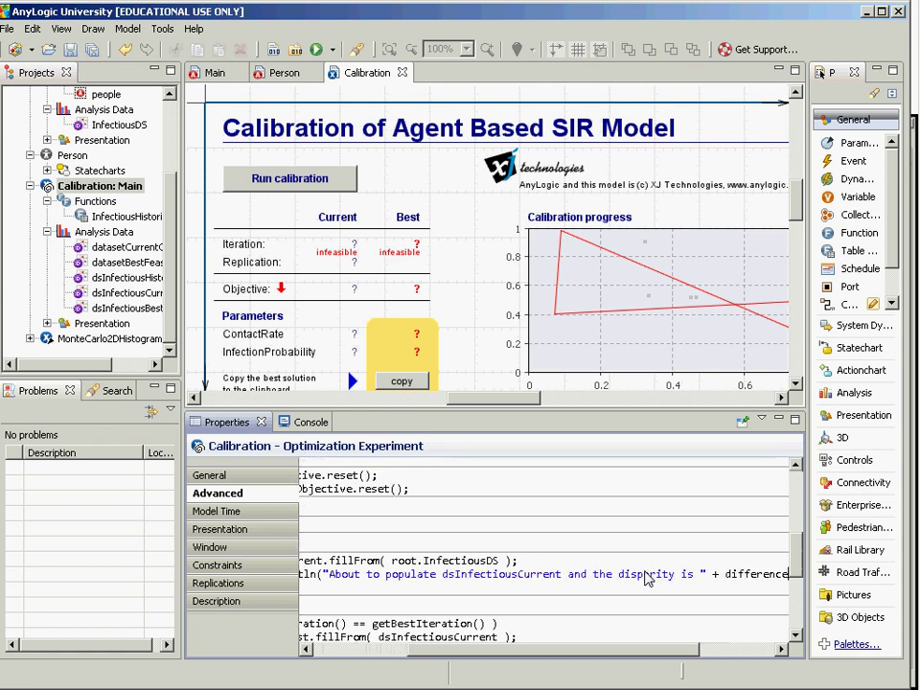
{"action": "left_click", "coordinate": [259, 476]}
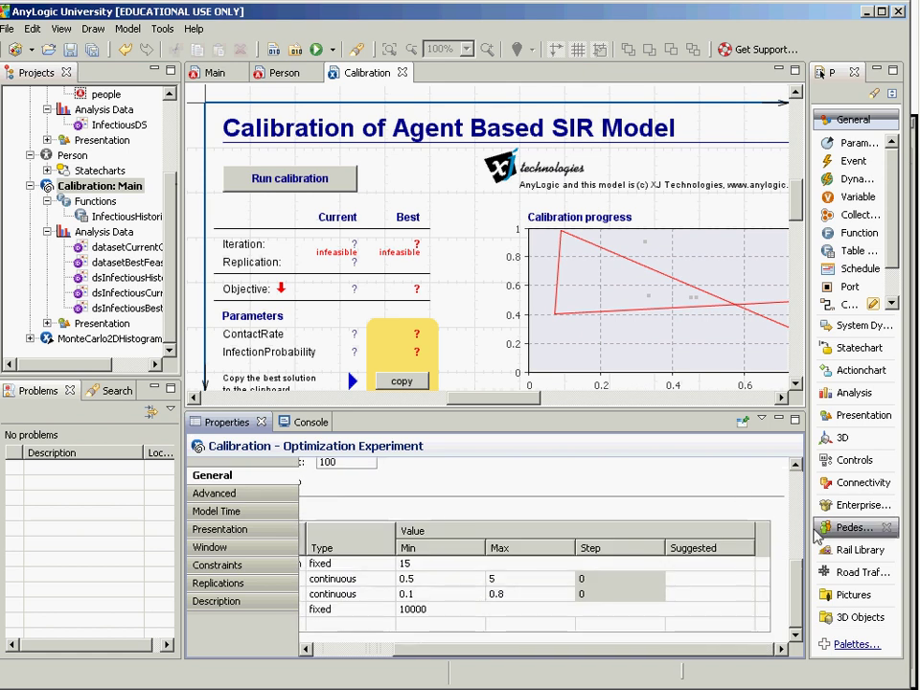
{"action": "scroll", "coordinate": [618, 585], "scroll_direction": "up", "scroll_amount": 3}
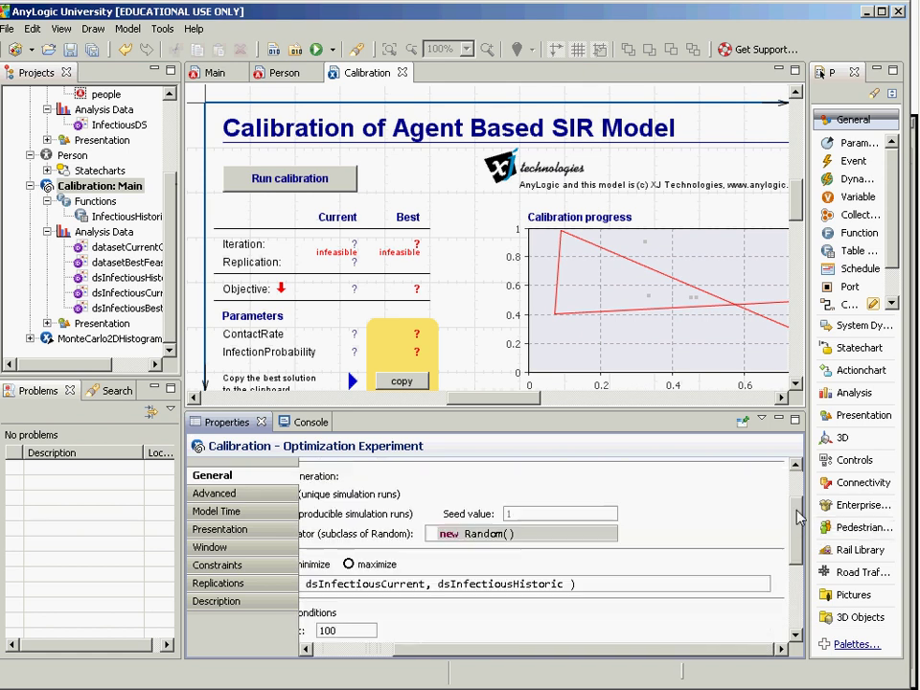
{"action": "triple_click", "coordinate": [619, 584]}
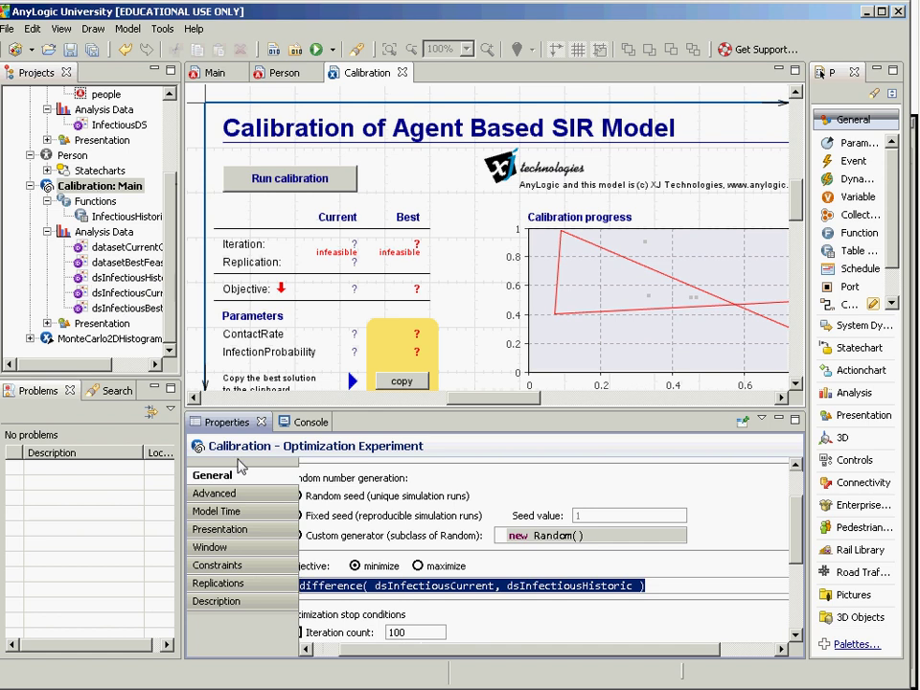
{"action": "left_click", "coordinate": [226, 493]}
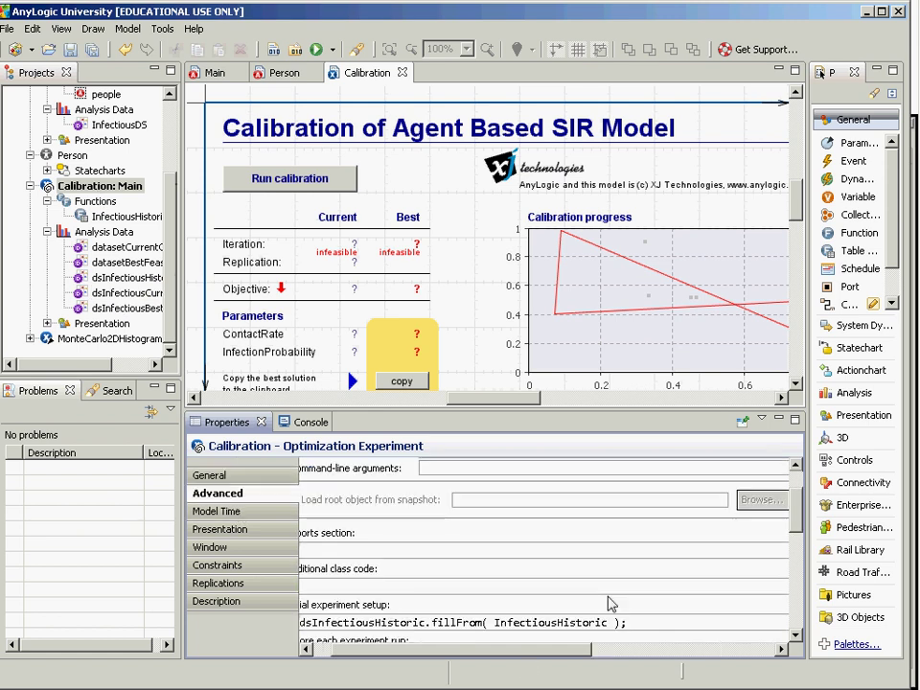
{"action": "left_click_drag", "start_coordinate": [796, 507], "coordinate": [794, 545]}
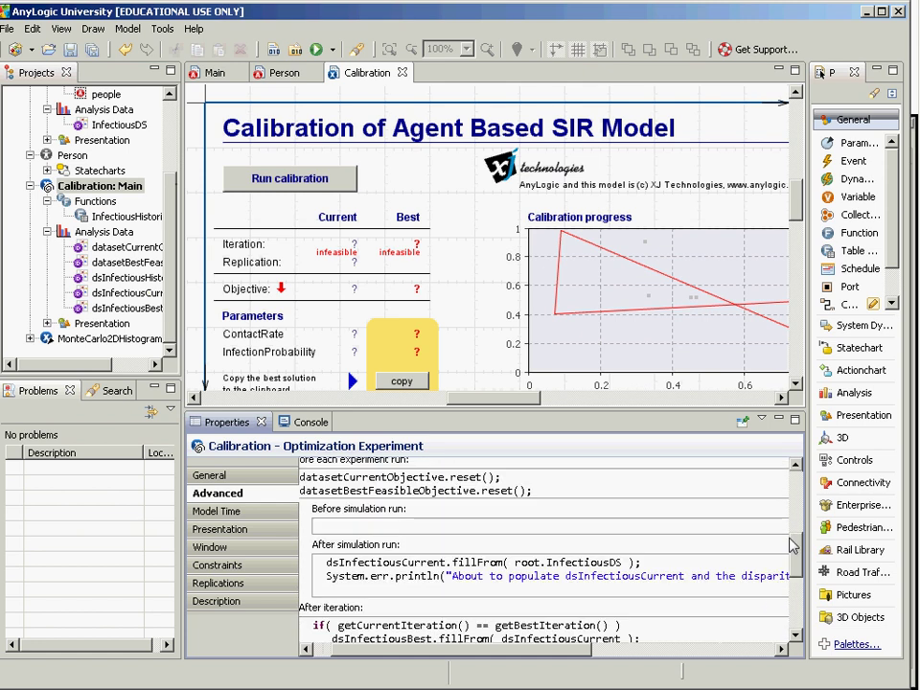
{"action": "scroll", "coordinate": [726, 571], "scroll_direction": "right", "scroll_amount": 3}
{"action": "double_click", "coordinate": [733, 576]}
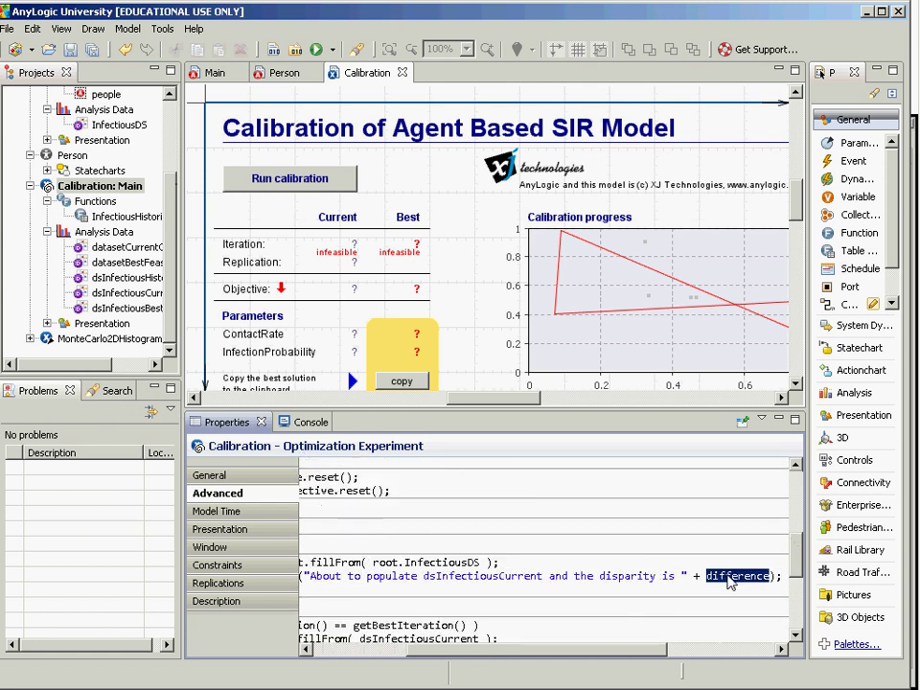
{"action": "scroll", "coordinate": [731, 582], "scroll_direction": "right", "scroll_amount": 3}
{"action": "scroll", "coordinate": [732, 581], "scroll_direction": "left", "scroll_amount": 6}
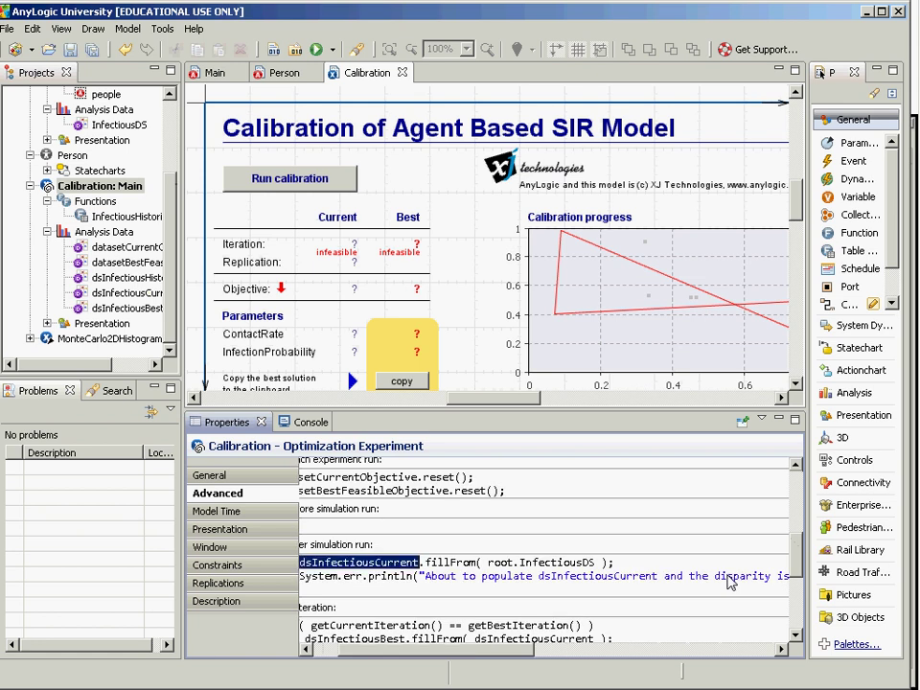
{"action": "scroll", "coordinate": [732, 582], "scroll_direction": "right", "scroll_amount": 3}
{"action": "key", "text": "ctrl+Left"}
{"action": "key", "text": "ctrl+Left"}
{"action": "key", "text": "ctrl+Left"}
{"action": "key", "text": "ctrl+Left"}
{"action": "key", "text": "ctrl+Left"}
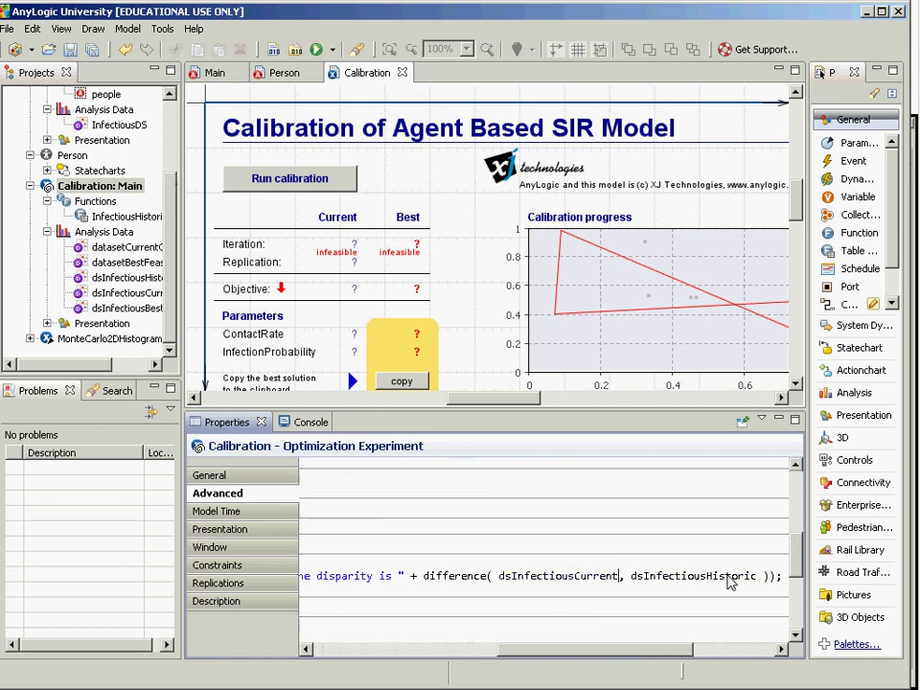
{"action": "key", "text": "ctrl+Right"}
{"action": "key", "text": "ctrl+Right"}
{"action": "key", "text": "ctrl+Right"}
- Run the Calibration experiment and start the calibration in its run window
{"action": "left_click", "coordinate": [601, 366]}
{"action": "right_click", "coordinate": [81, 190]}
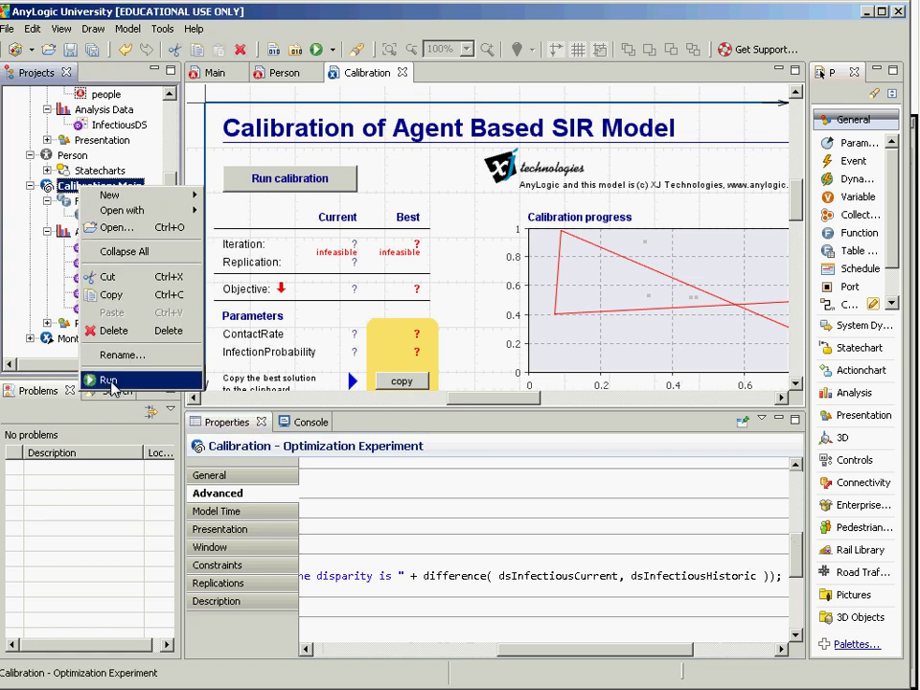
{"action": "left_click", "coordinate": [108, 380]}
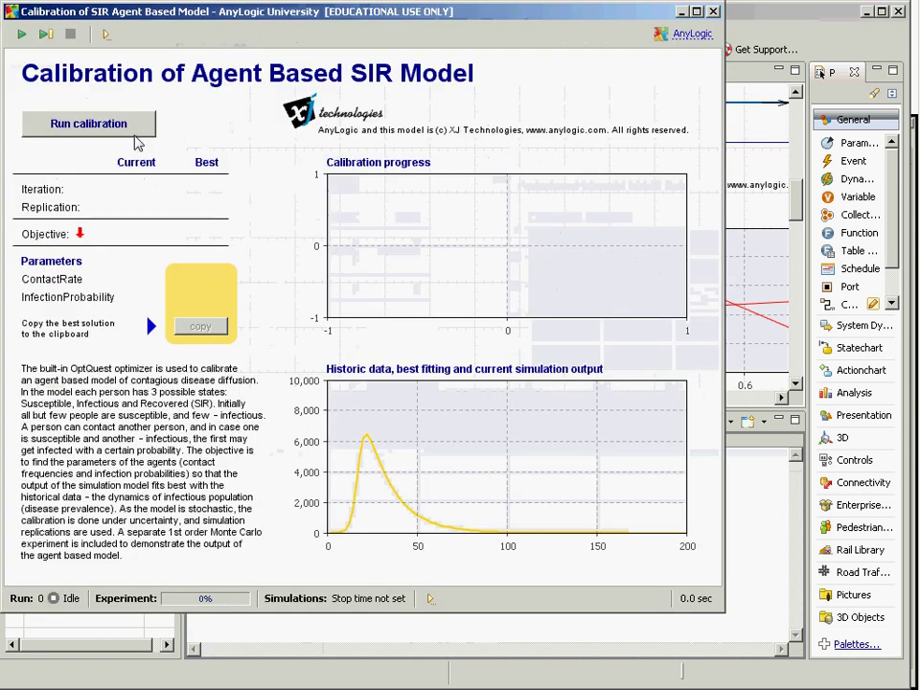
{"action": "left_click", "coordinate": [134, 132]}
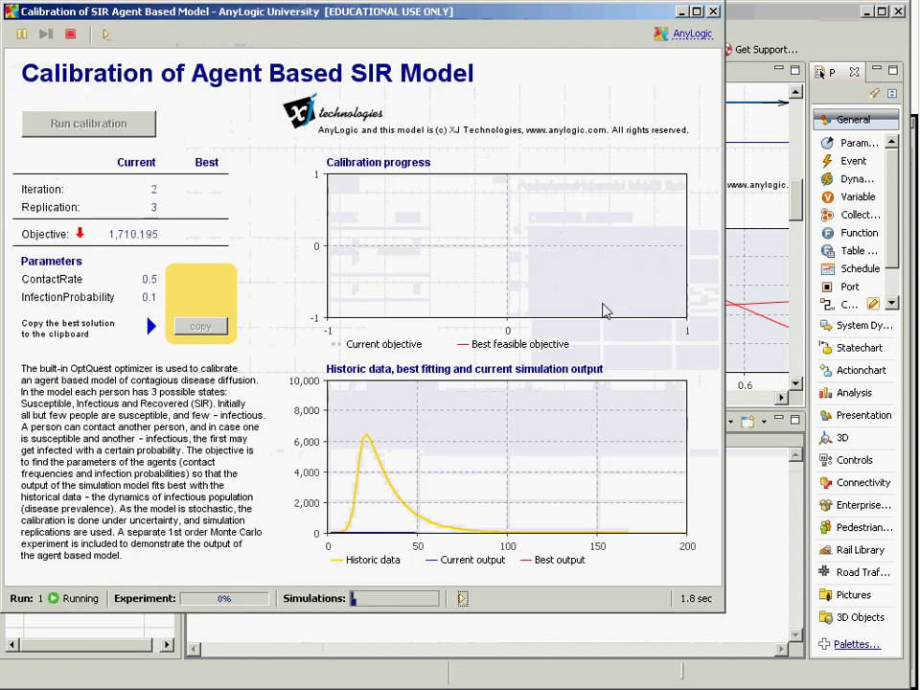
- Return to the AnyLogic editor, terminate the calibration run, and review the console output from its first line
{"action": "left_click", "coordinate": [764, 14]}
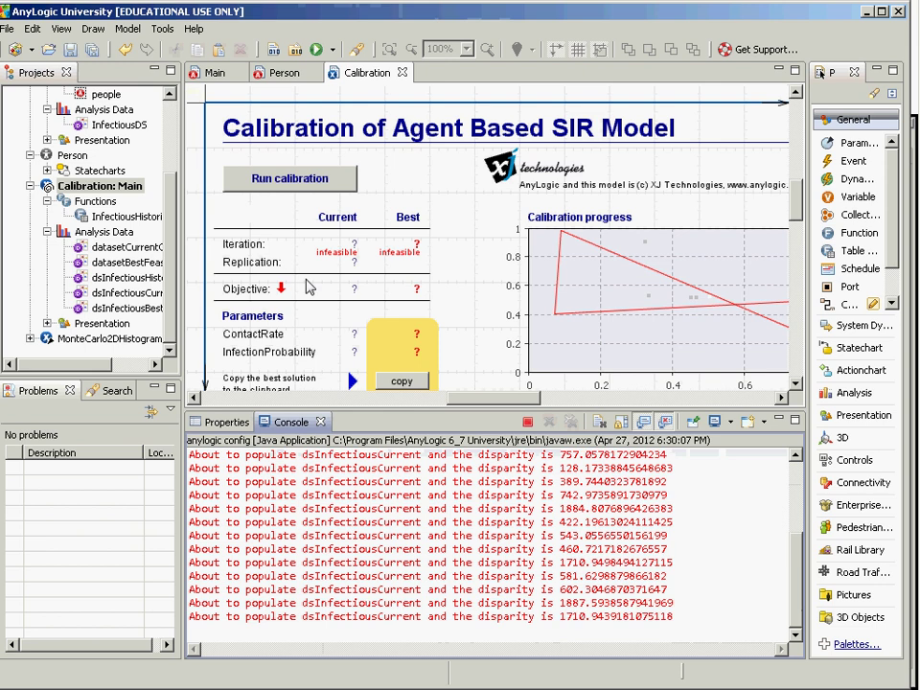
{"action": "left_click", "coordinate": [528, 422]}
{"action": "scroll", "coordinate": [489, 575], "scroll_direction": "up", "scroll_amount": 5}
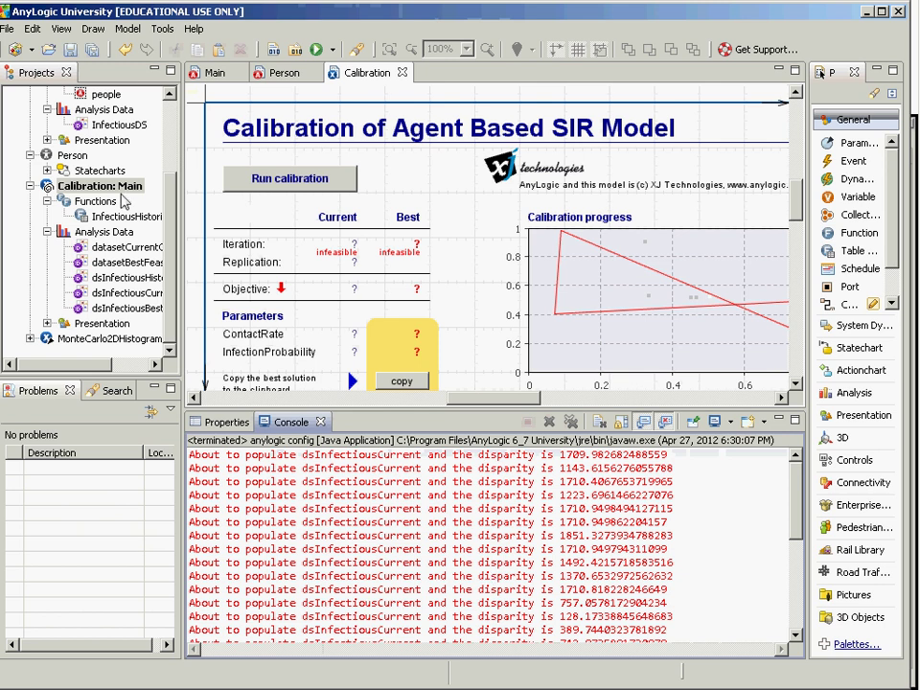
- Recheck the Calibration experiment's after-simulation-run code and highlight the first five disparity lines in the console output
{"action": "left_click", "coordinate": [100, 185]}
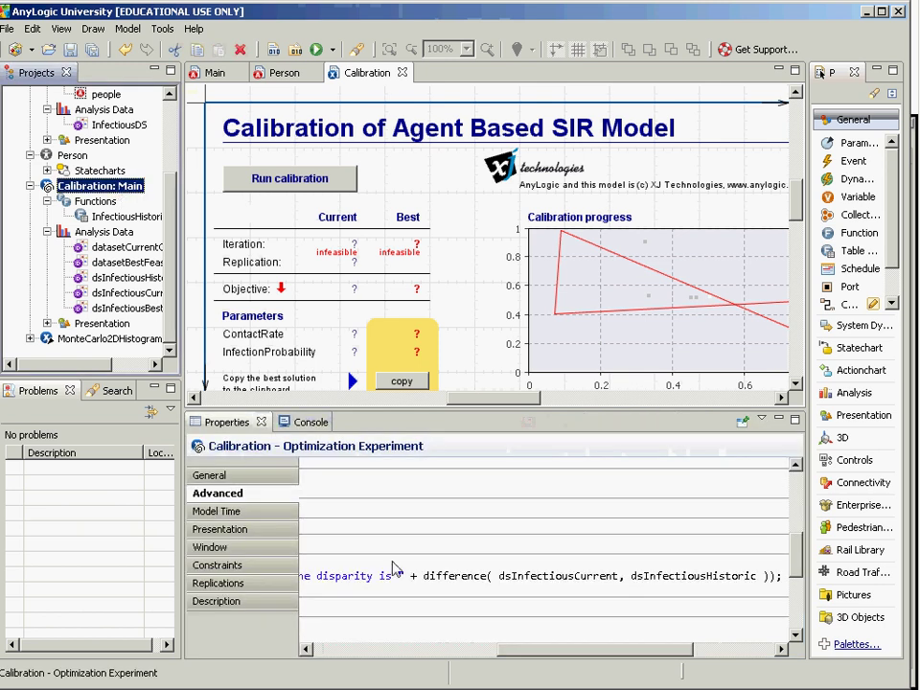
{"action": "left_click", "coordinate": [393, 569]}
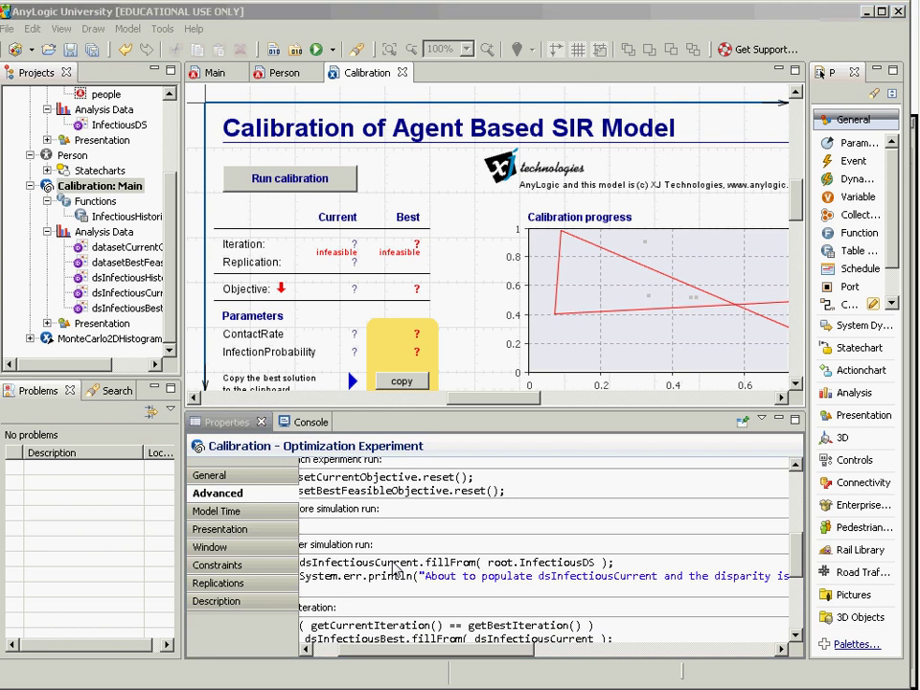
{"action": "key", "text": "alt+Tab"}
{"action": "key", "text": "alt+Tab"}
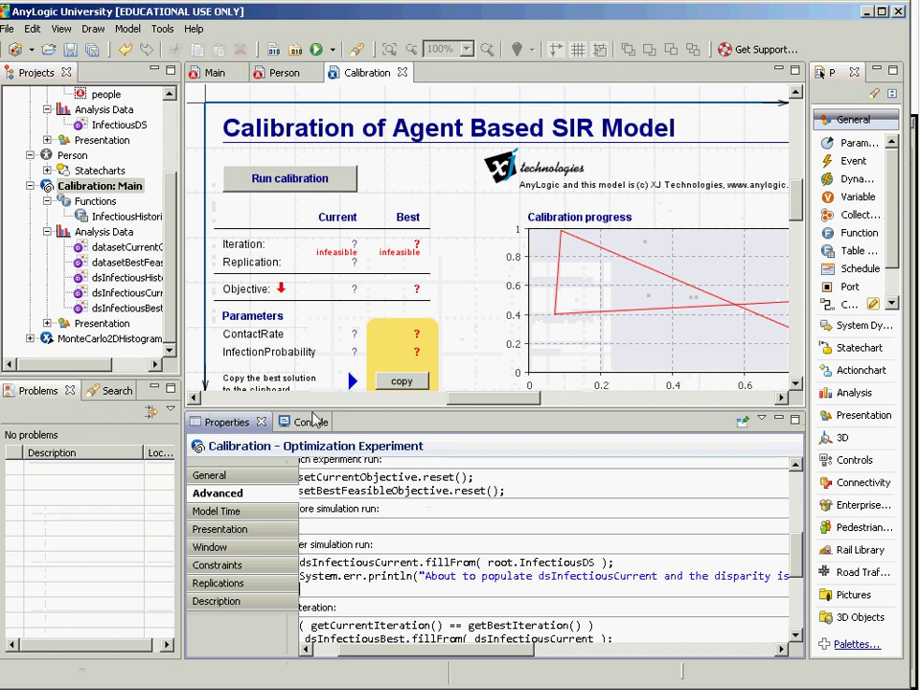
{"action": "left_click", "coordinate": [309, 421]}
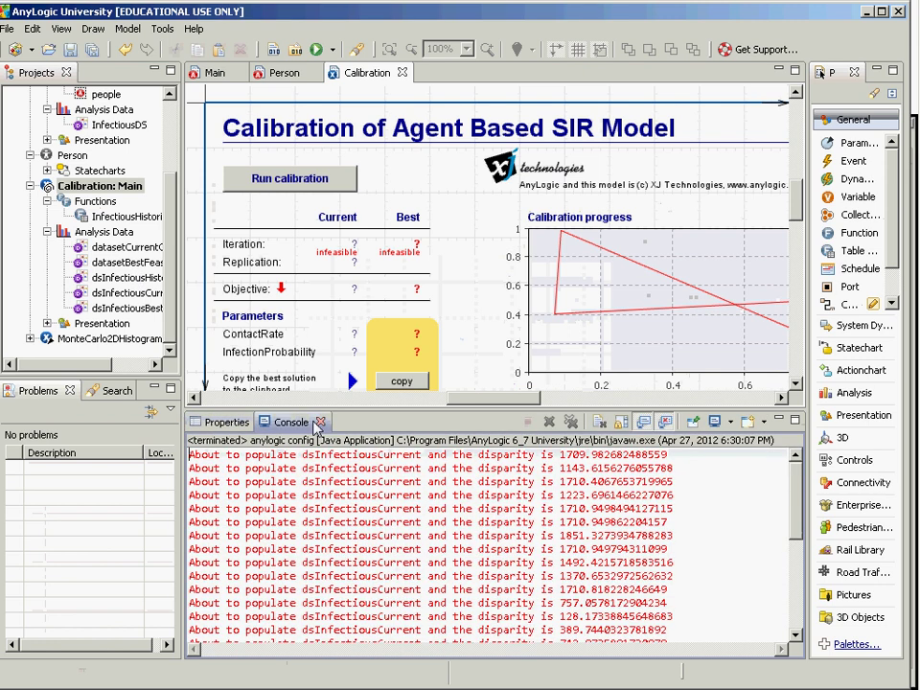
{"action": "key", "text": "shift+End"}
{"action": "key", "text": "shift+Down"}
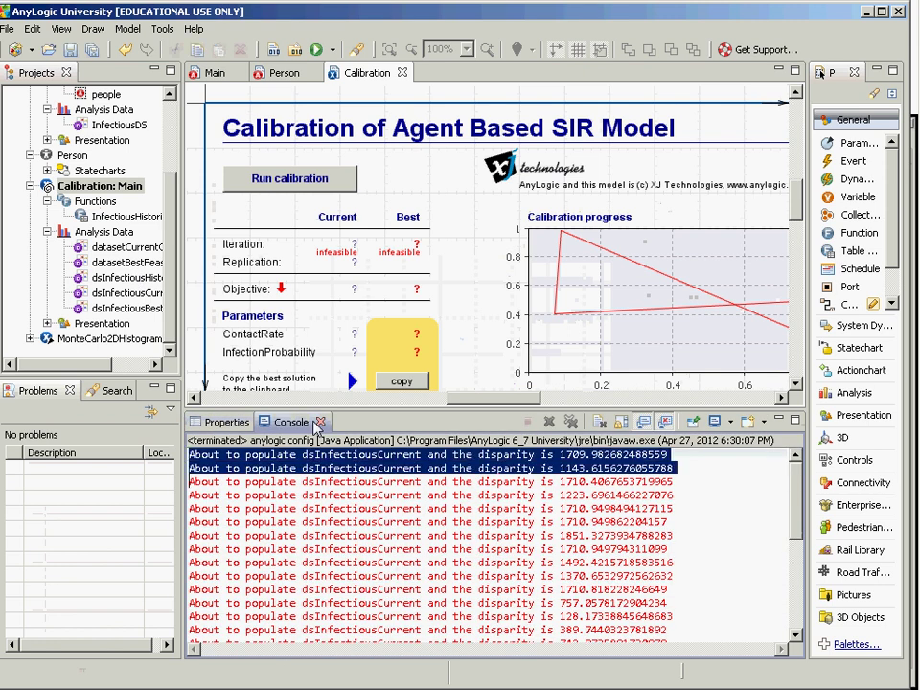
{"action": "key", "text": "shift+Down"}
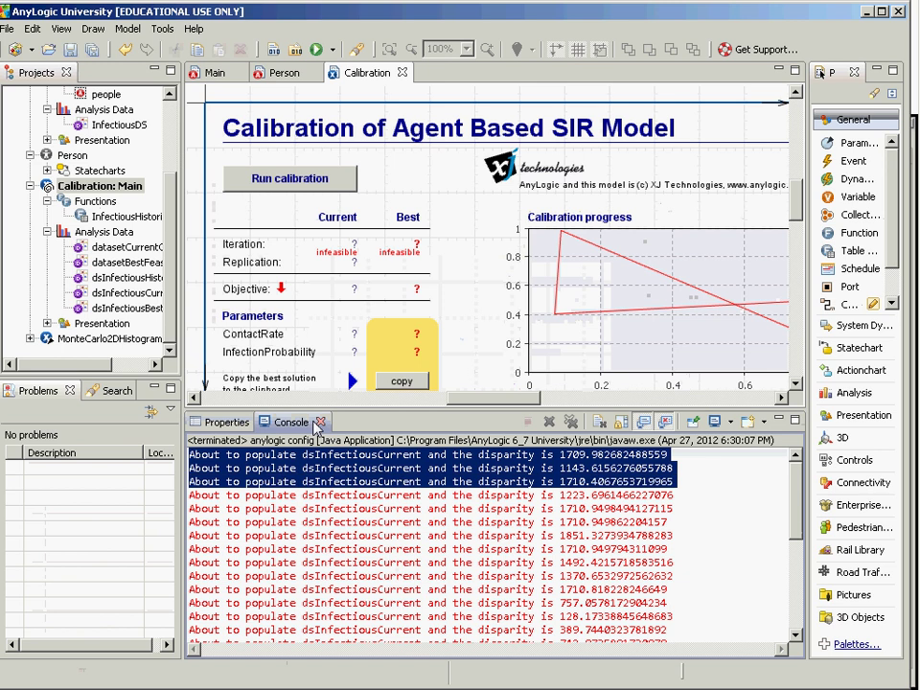
{"action": "key", "text": "shift+Down"}
{"action": "key", "text": "shift+Down"}
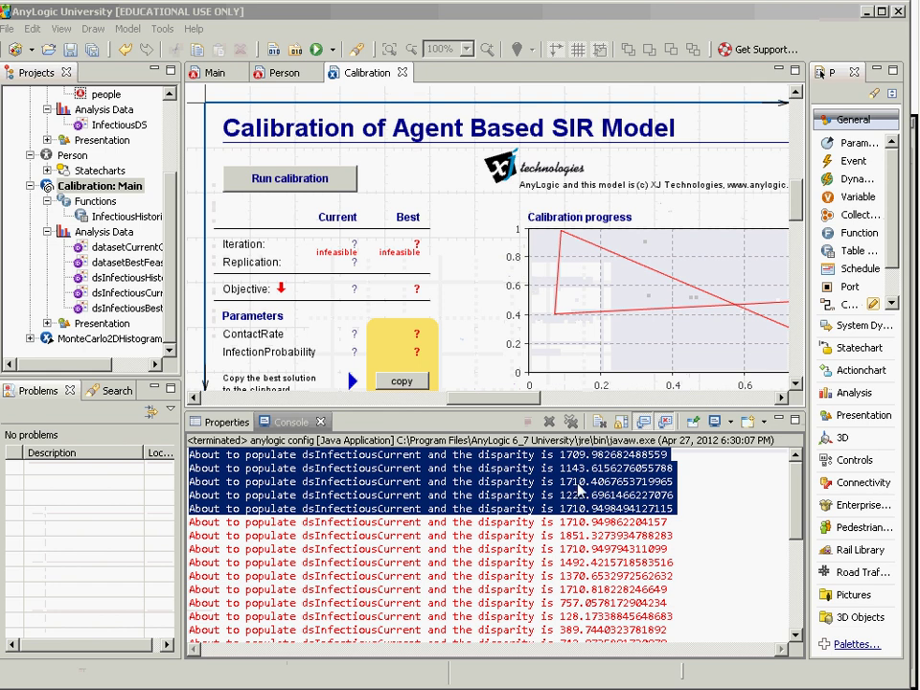
- Switch to the slides and view them from "Understanding Replications: Report Results for Each Replication!" through "Output"
{"action": "key", "text": "alt+Tab"}
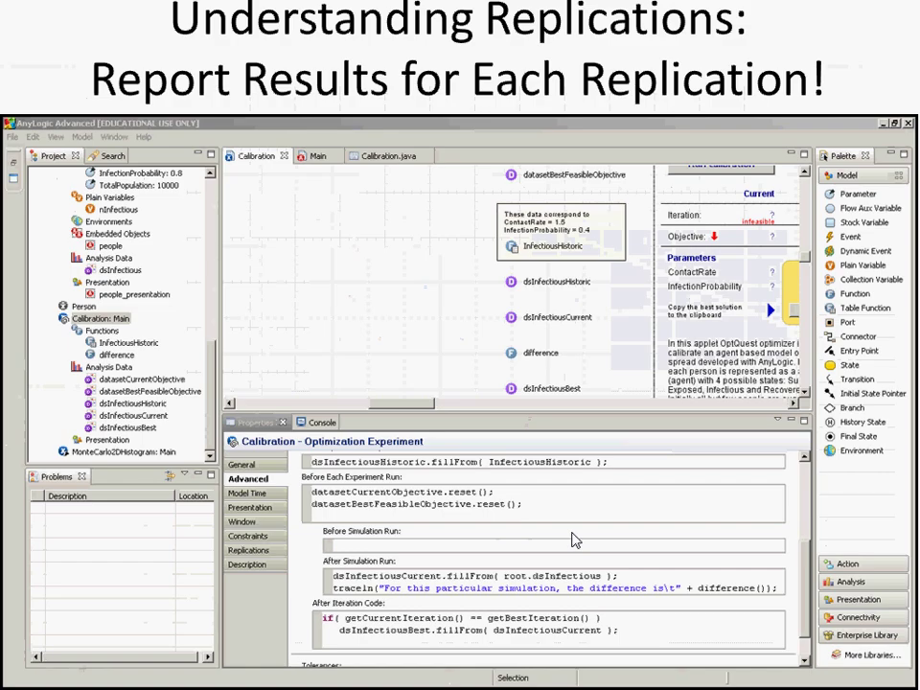
{"action": "left_click", "coordinate": [574, 540]}
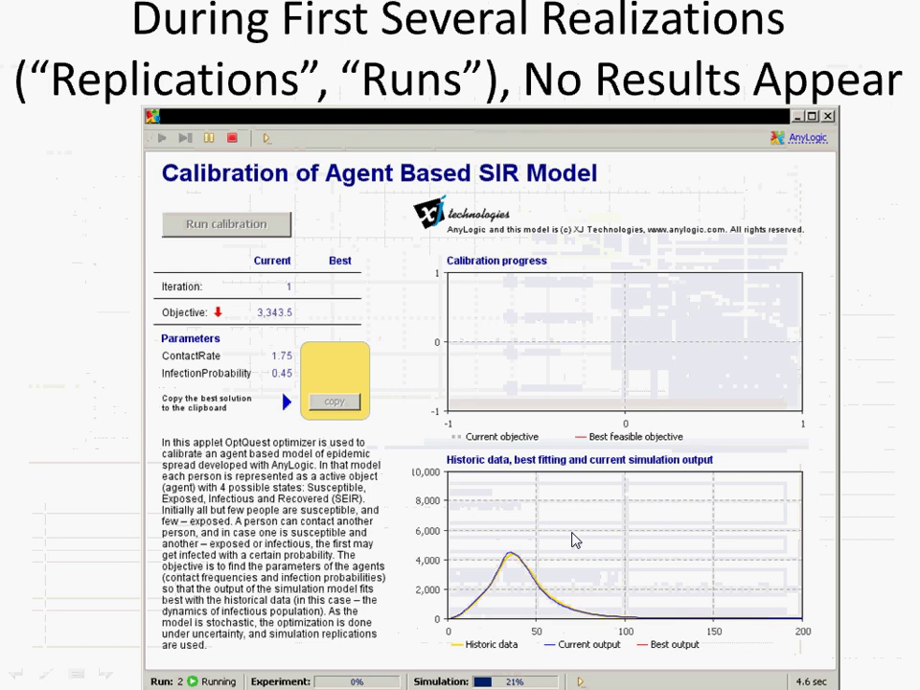
{"action": "left_click", "coordinate": [574, 541]}
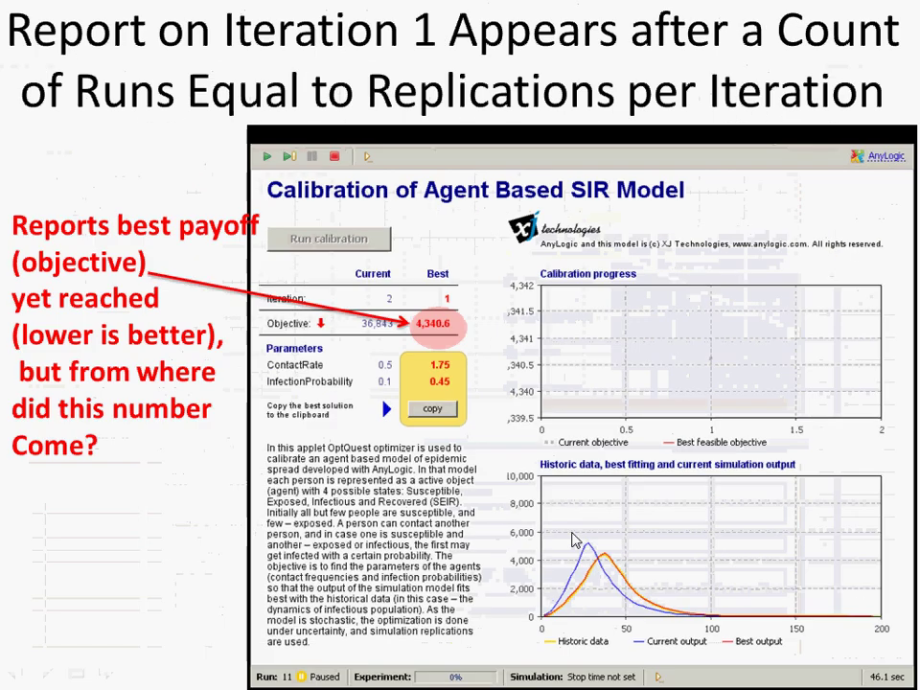
{"action": "left_click", "coordinate": [574, 541]}
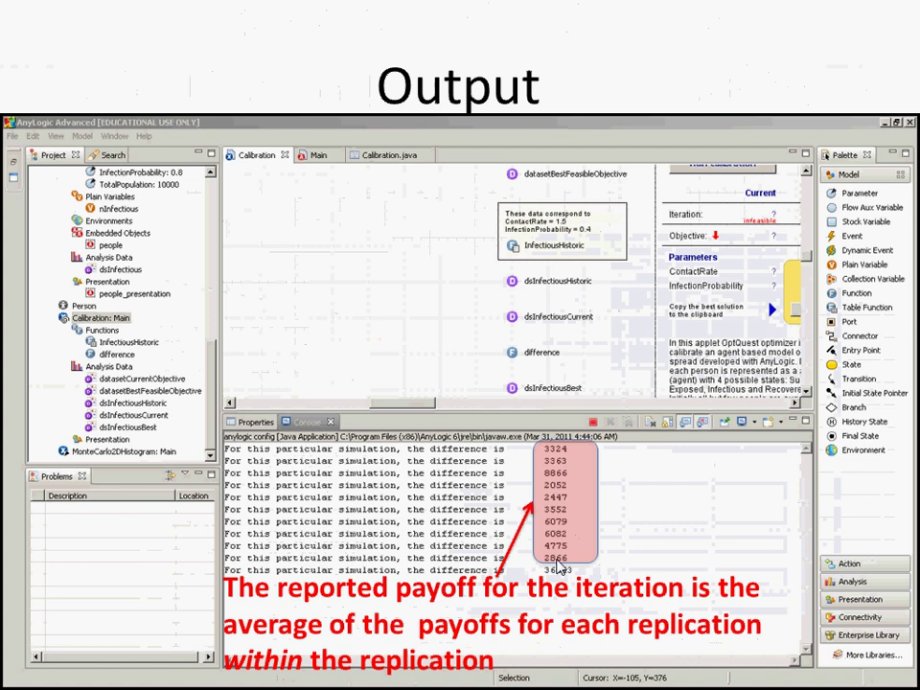
- Switch to AnyLogic and review the Calibration experiment's objective expression comparing dsInfectiousCurrent with dsInfectiousHistoric
{"action": "key", "text": "alt+Tab"}
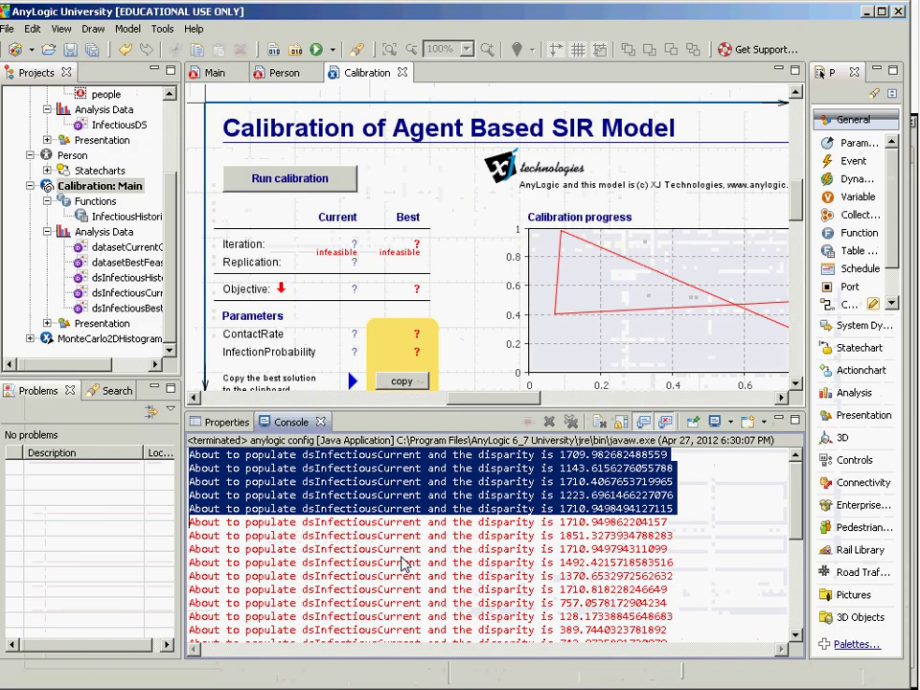
{"action": "left_click", "coordinate": [101, 187]}
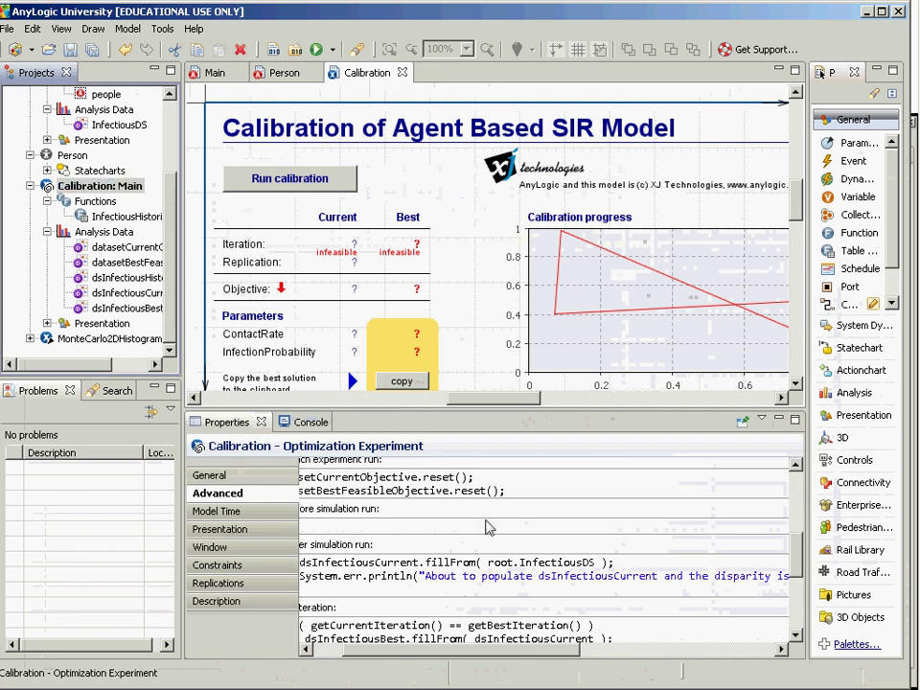
{"action": "left_click", "coordinate": [210, 475]}
{"action": "left_click_drag", "start_coordinate": [795, 569], "coordinate": [793, 523]}
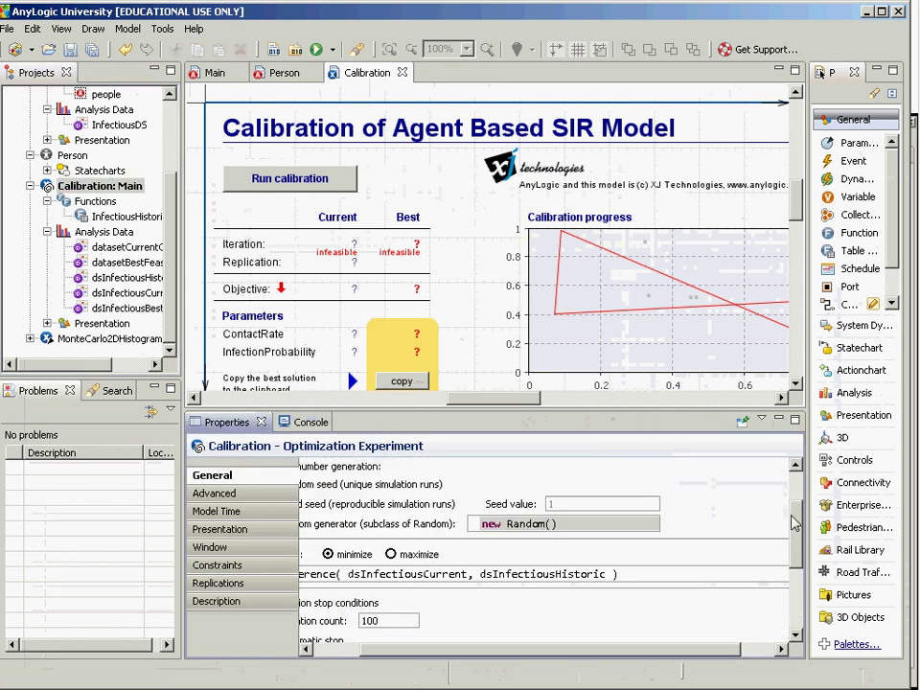
{"action": "left_click_drag", "start_coordinate": [628, 574], "coordinate": [296, 573]}
- Delete the empty line below the println statement in the Calibration experiment's after-simulation-run code
{"action": "left_click", "coordinate": [244, 493]}
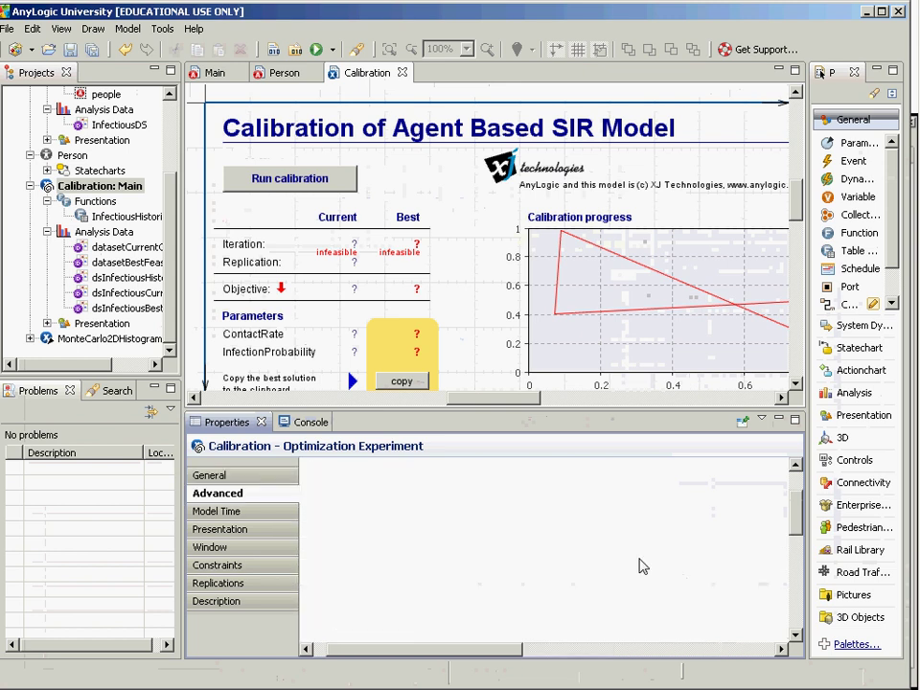
{"action": "scroll", "coordinate": [640, 570], "scroll_direction": "down", "scroll_amount": 5}
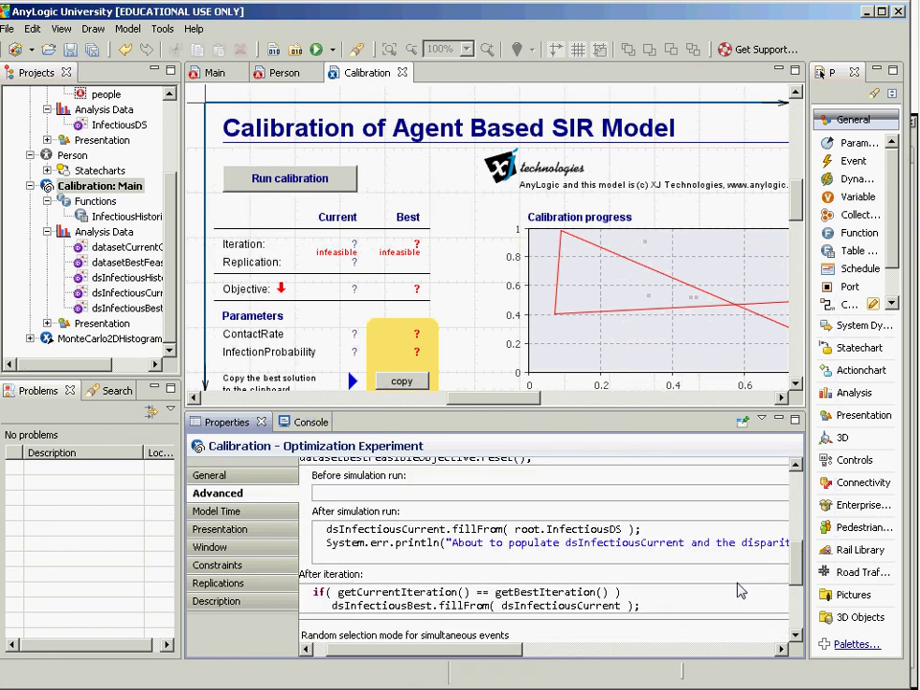
{"action": "left_click", "coordinate": [632, 557]}
{"action": "key", "text": "BackSpace"}
- Switch to the slide show and advance from "Output" to "Average of Results for Replications is the Reported Score for the Iteration!"
{"action": "key", "text": "alt+Tab"}
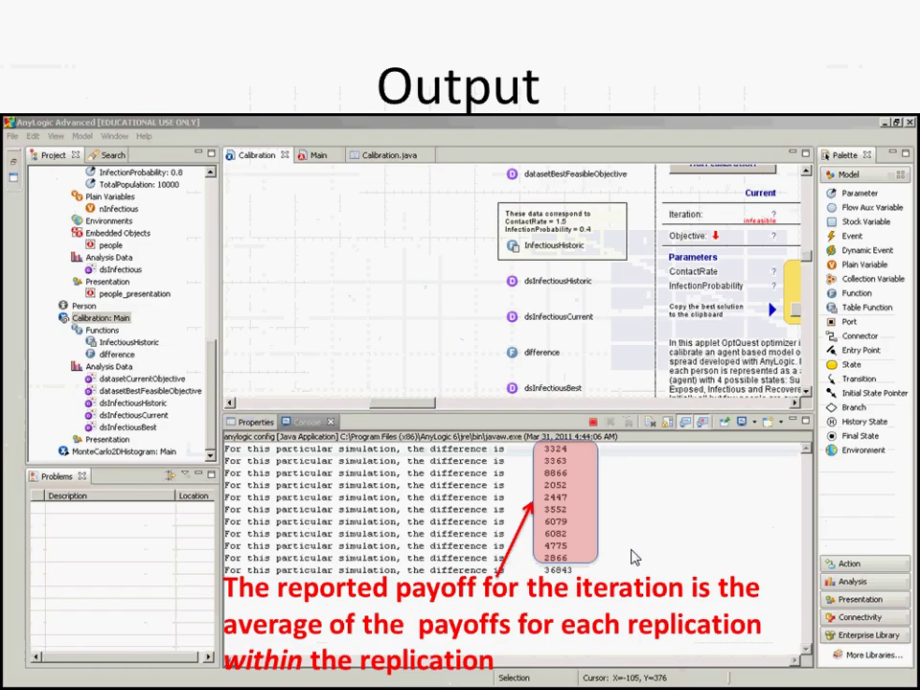
{"action": "key", "text": "alt+Tab"}
{"action": "key", "text": "alt+Tab"}
{"action": "key", "text": "alt+Tab"}
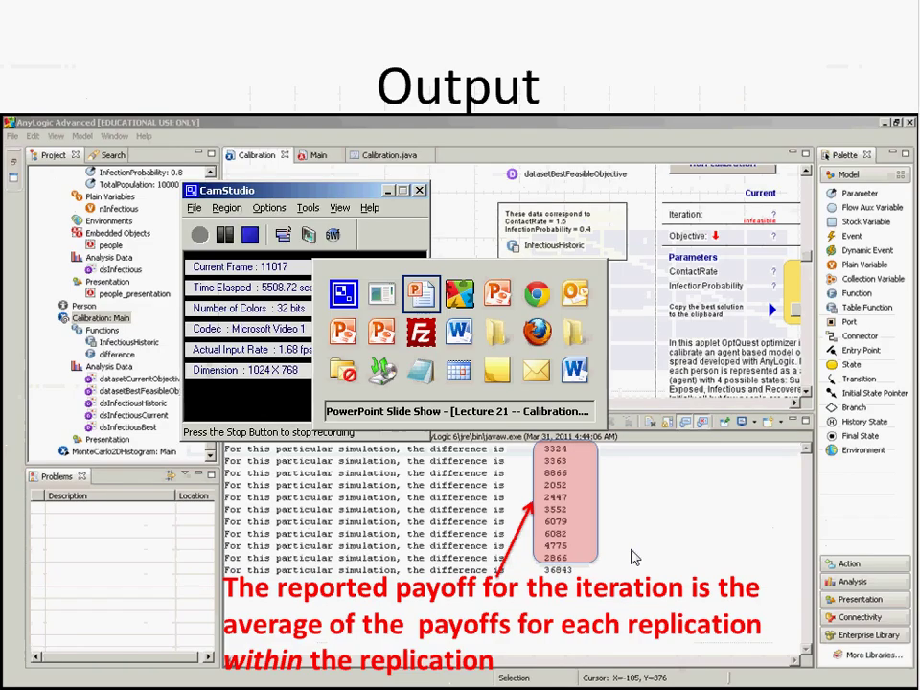
{"action": "key", "text": "alt+Tab"}
{"action": "key", "text": "alt+Tab"}
{"action": "key", "text": "alt+Tab"}
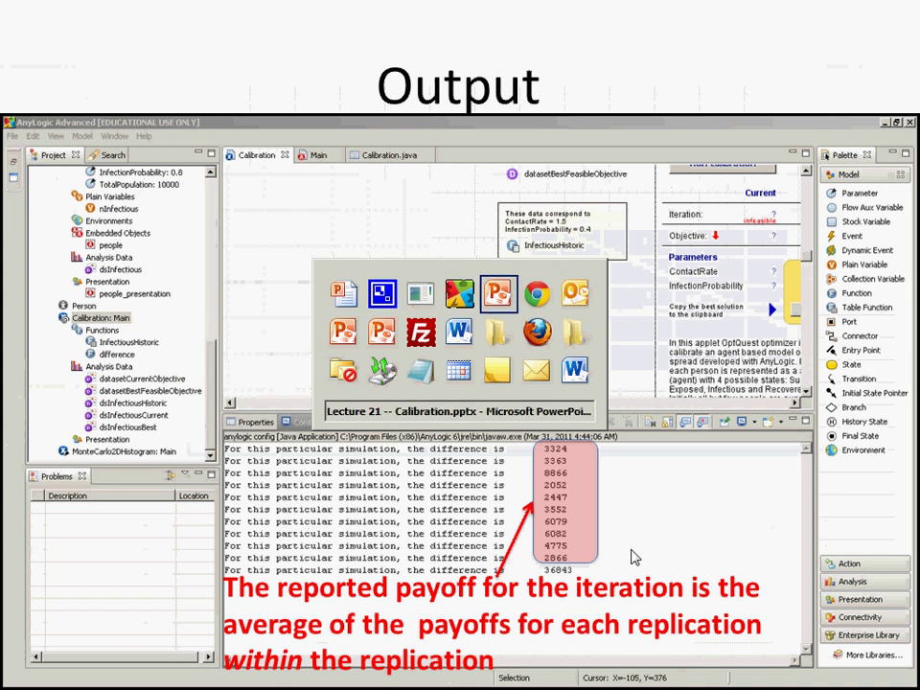
{"action": "key", "text": "alt+Tab"}
{"action": "key", "text": "alt+Tab"}
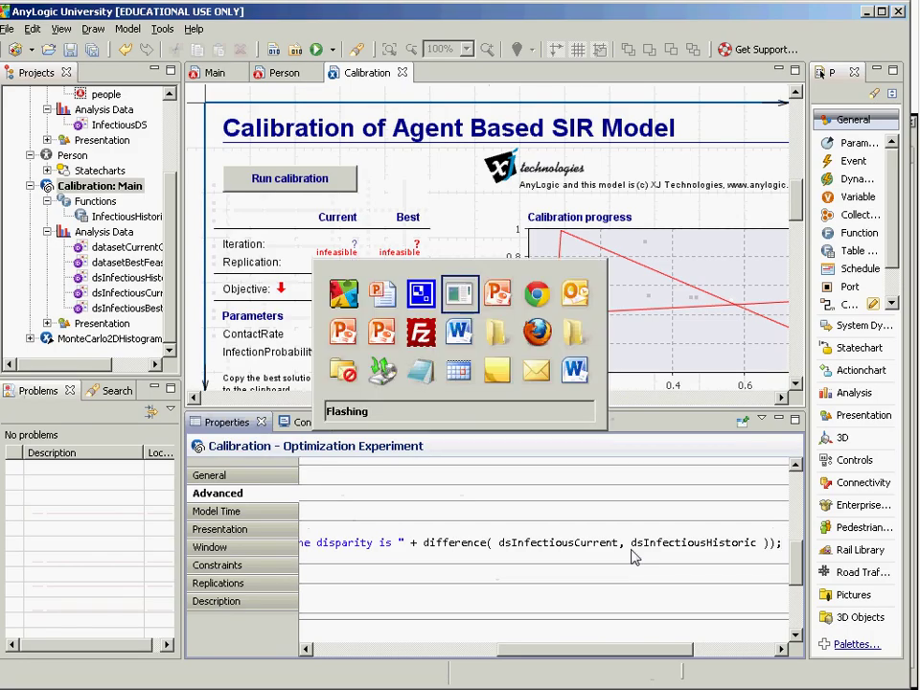
{"action": "key", "text": "alt+Tab"}
{"action": "key", "text": "alt+Tab"}
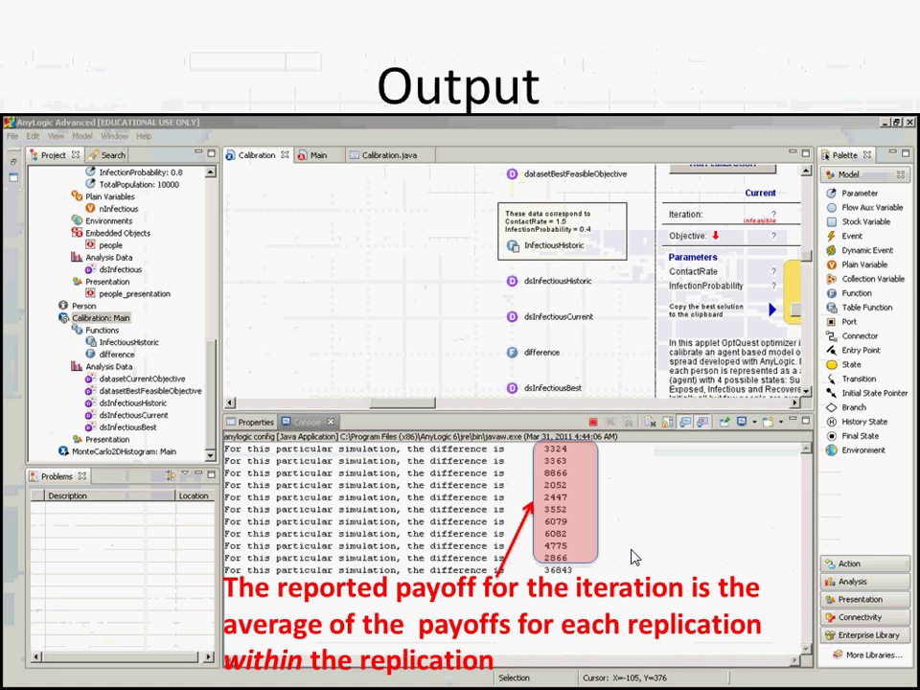
{"action": "key", "text": "Right"}
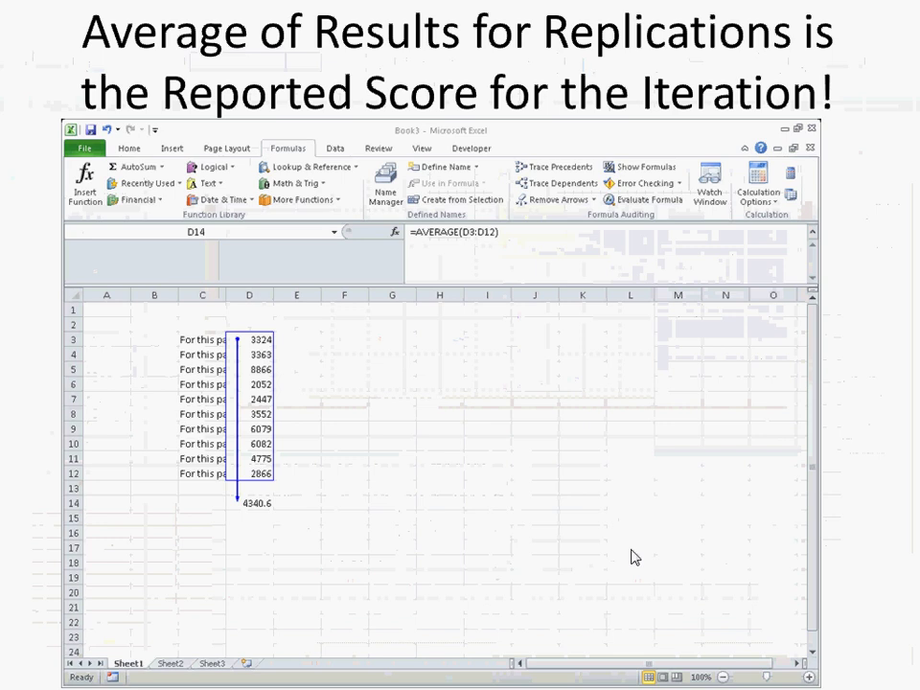
- Switch to AnyLogic, run the Calibration experiment, and start the calibration in its run window
{"action": "key", "text": "alt+Tab"}
{"action": "key", "text": "alt+Tab"}
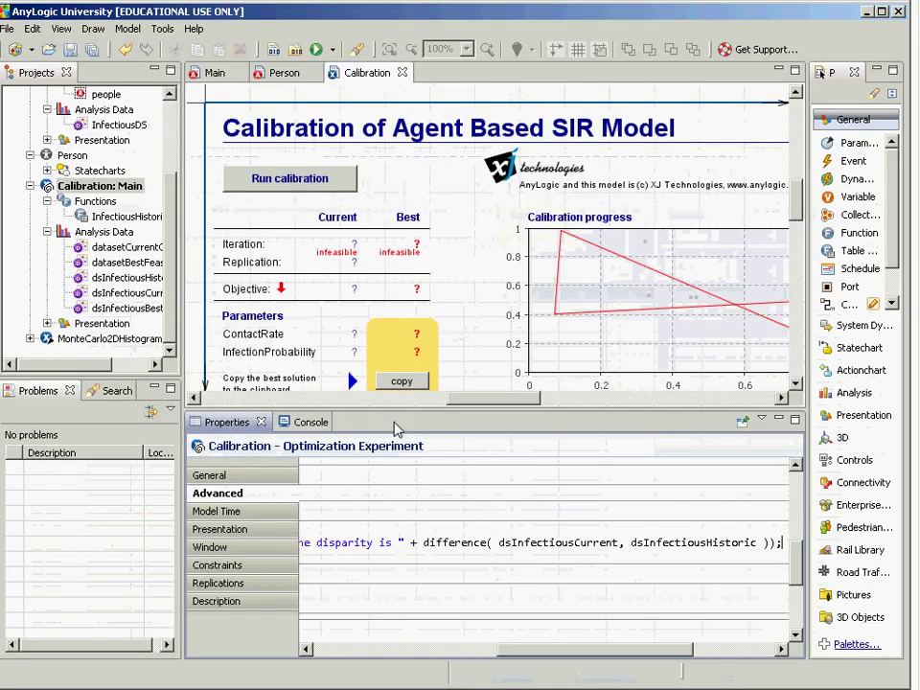
{"action": "right_click", "coordinate": [60, 186]}
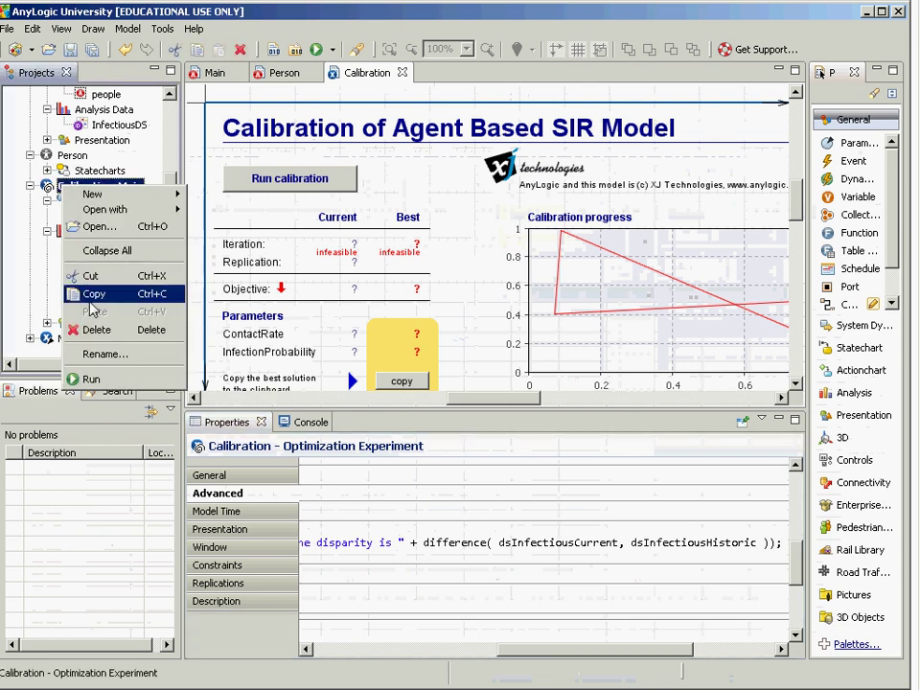
{"action": "left_click", "coordinate": [93, 379]}
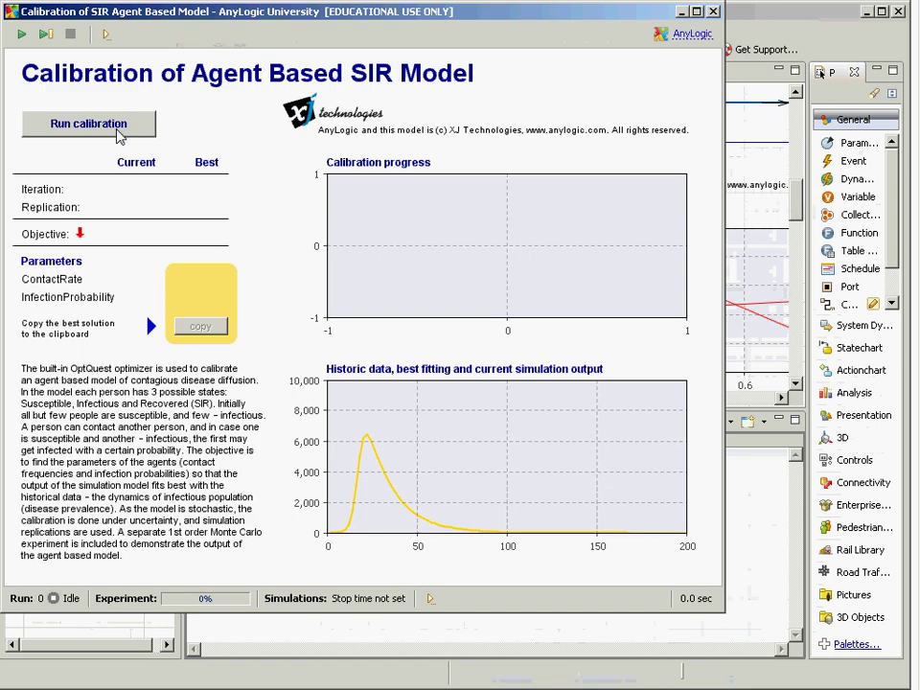
{"action": "left_click", "coordinate": [117, 128]}
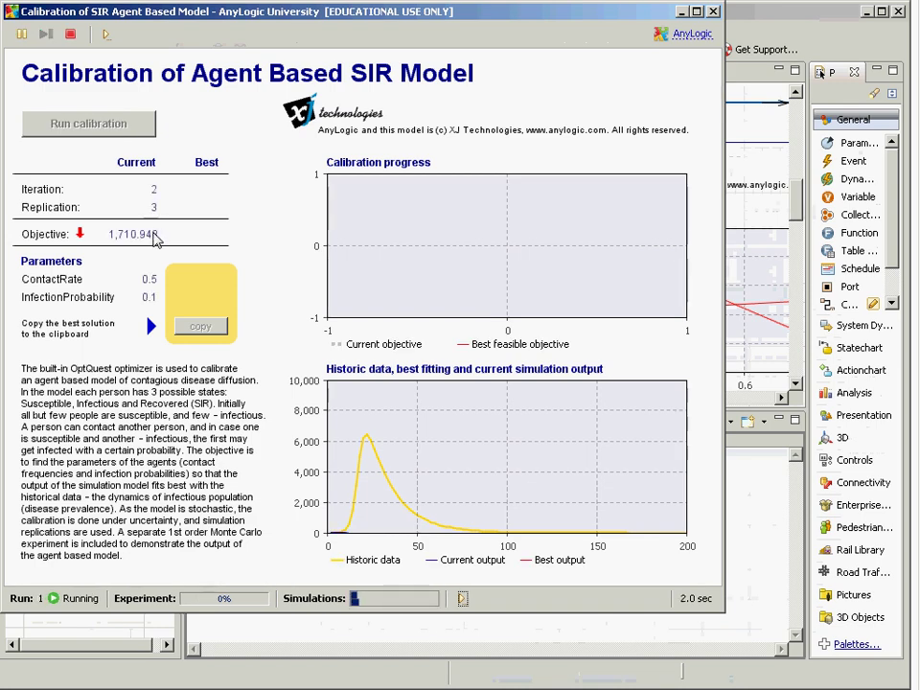
- Stop the running calibration, restart it briefly, and stop it again to look at the console's disparity lines
{"action": "left_click", "coordinate": [22, 33]}
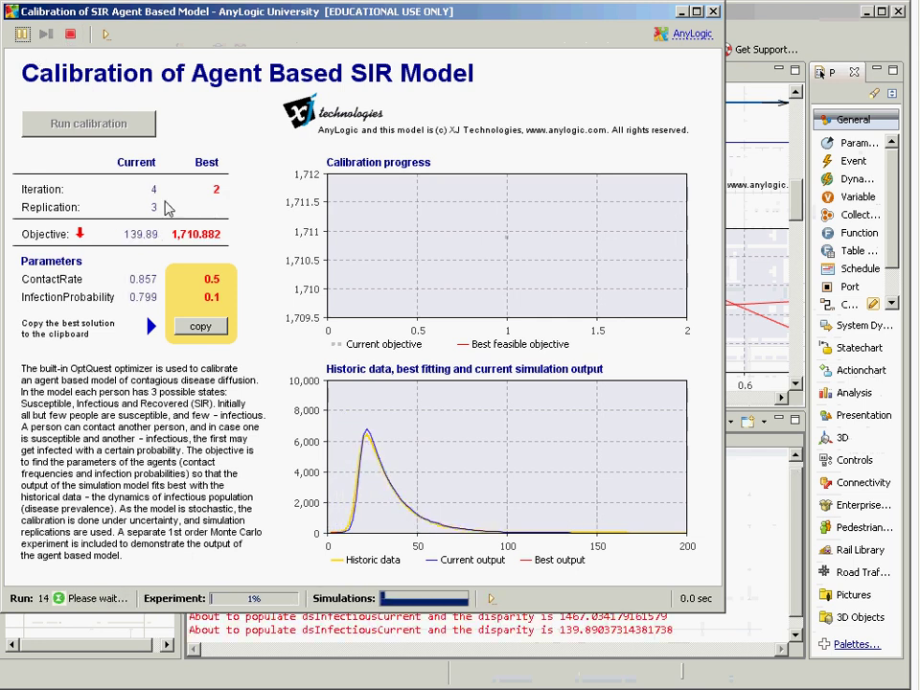
{"action": "left_click", "coordinate": [70, 35]}
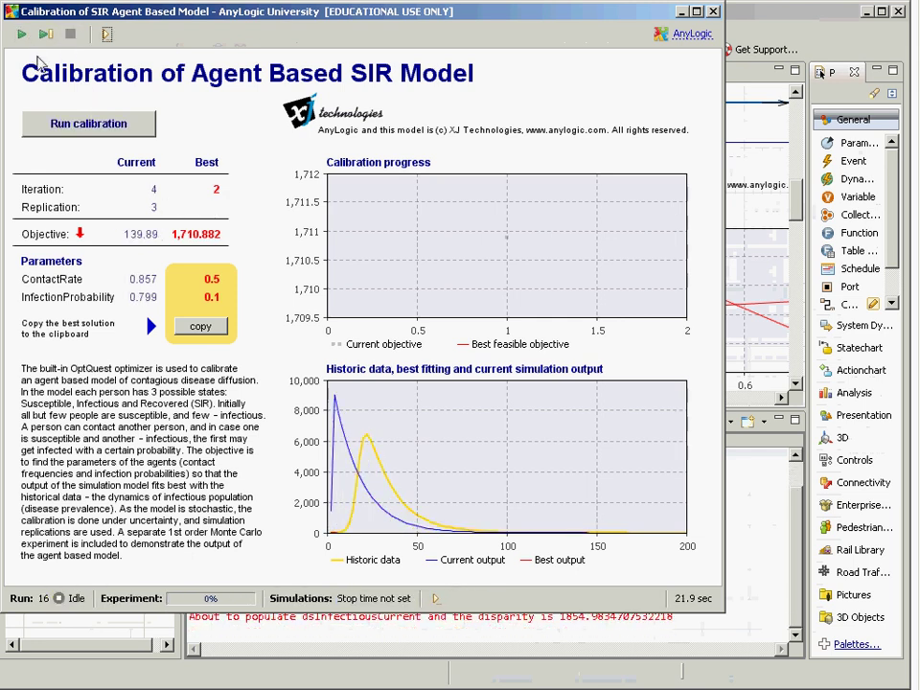
{"action": "left_click", "coordinate": [23, 33]}
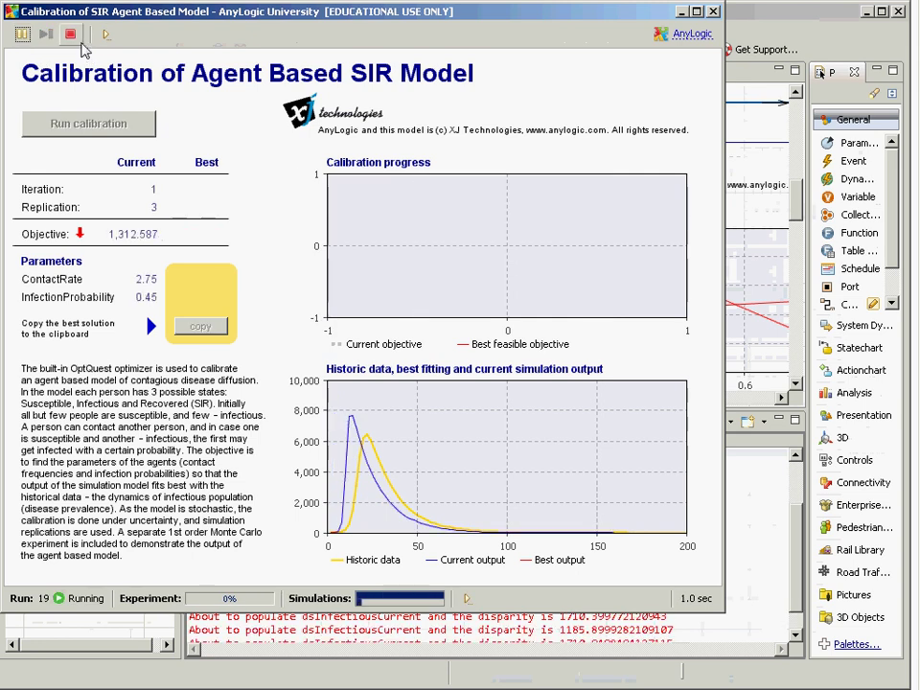
{"action": "left_click", "coordinate": [70, 35]}
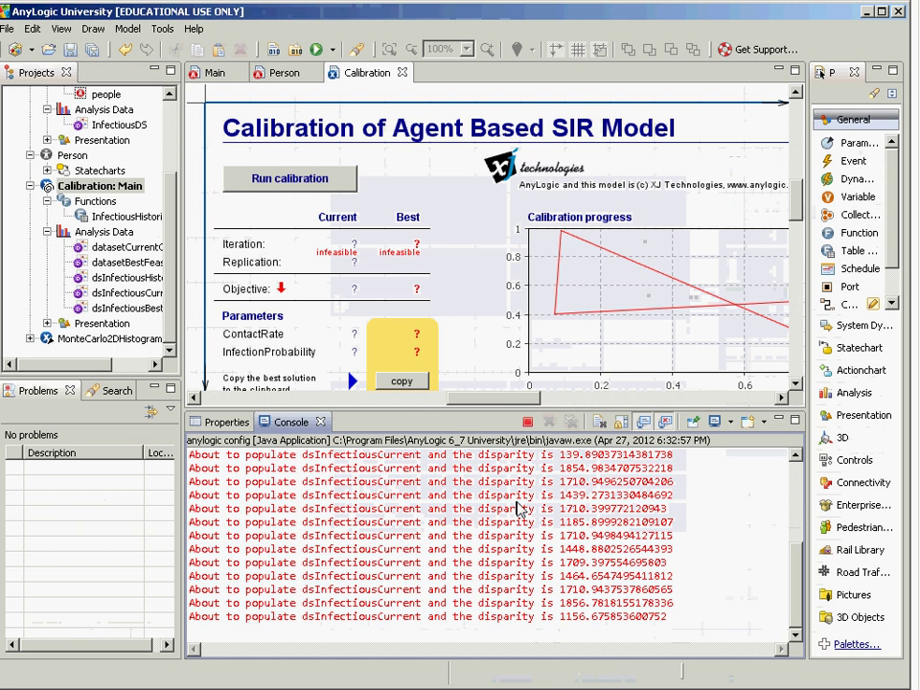
- Return to the run window, run the calibration again through several iterations, and stop it in iteration 13
{"action": "key", "text": "alt+Tab"}
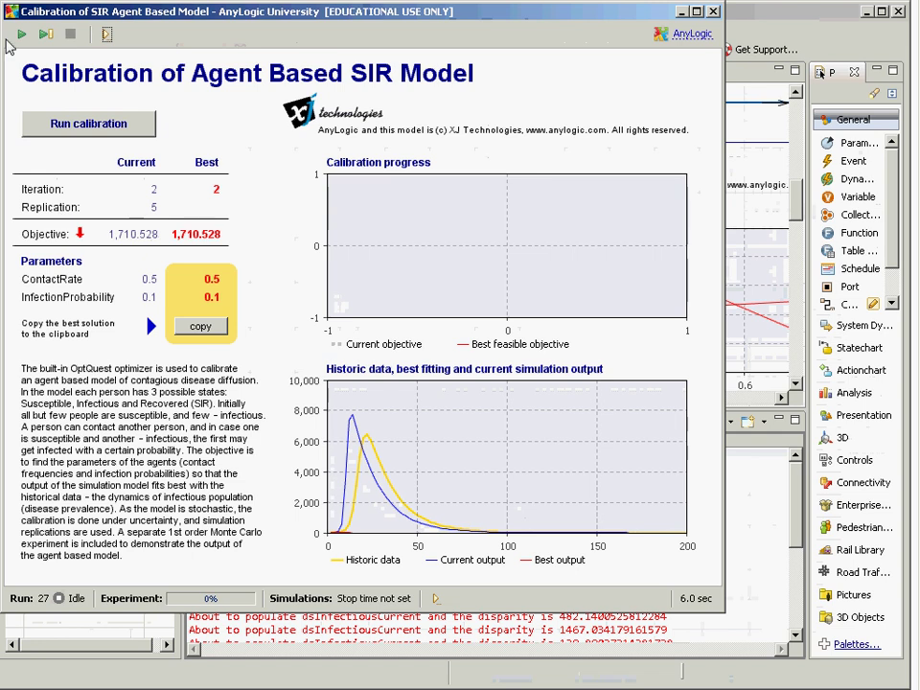
{"action": "left_click", "coordinate": [73, 122]}
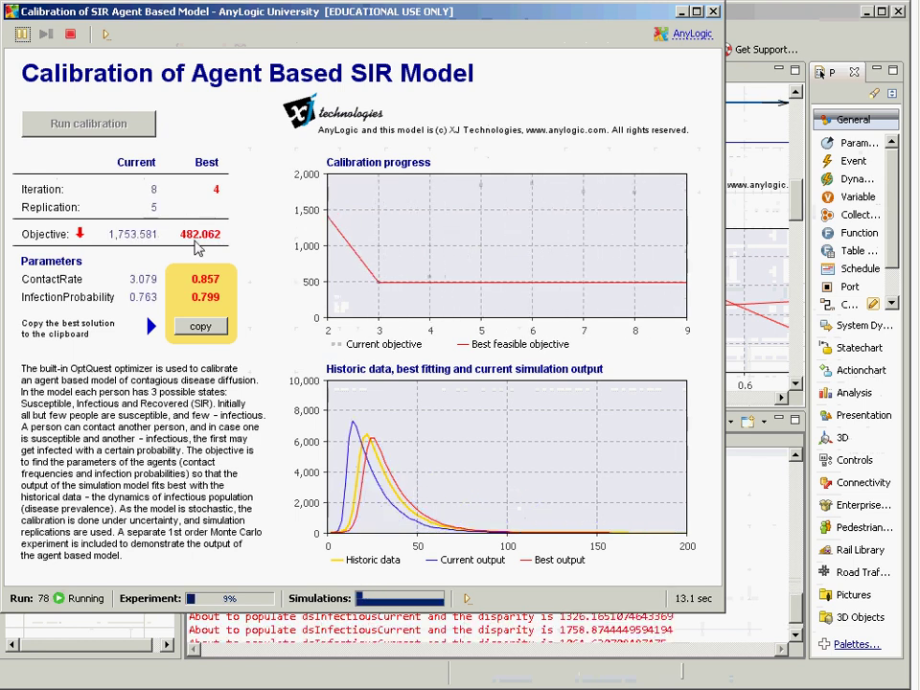
{"action": "left_click", "coordinate": [71, 36]}
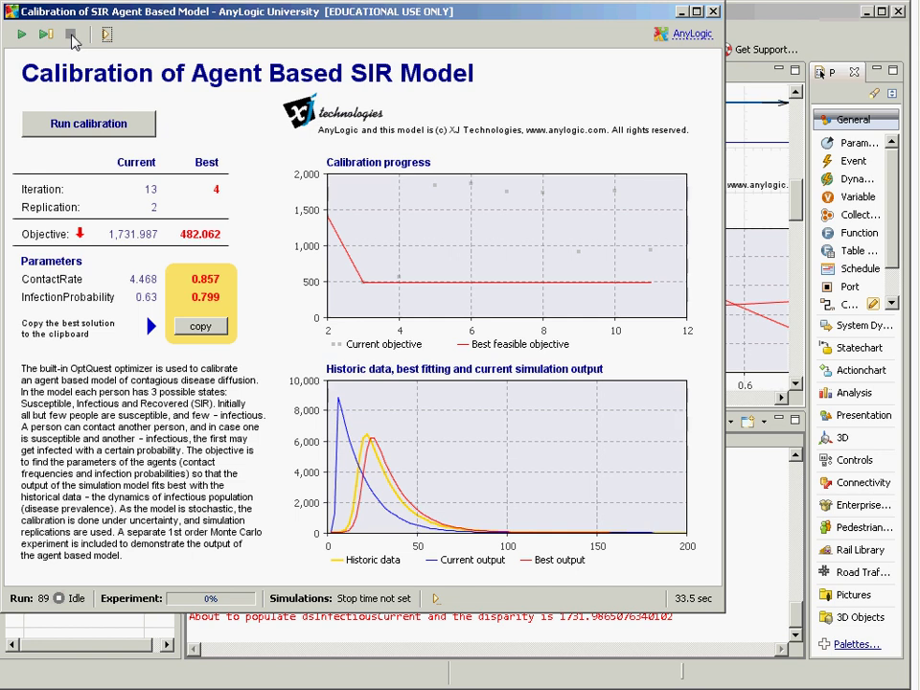
{"action": "left_click", "coordinate": [72, 34]}
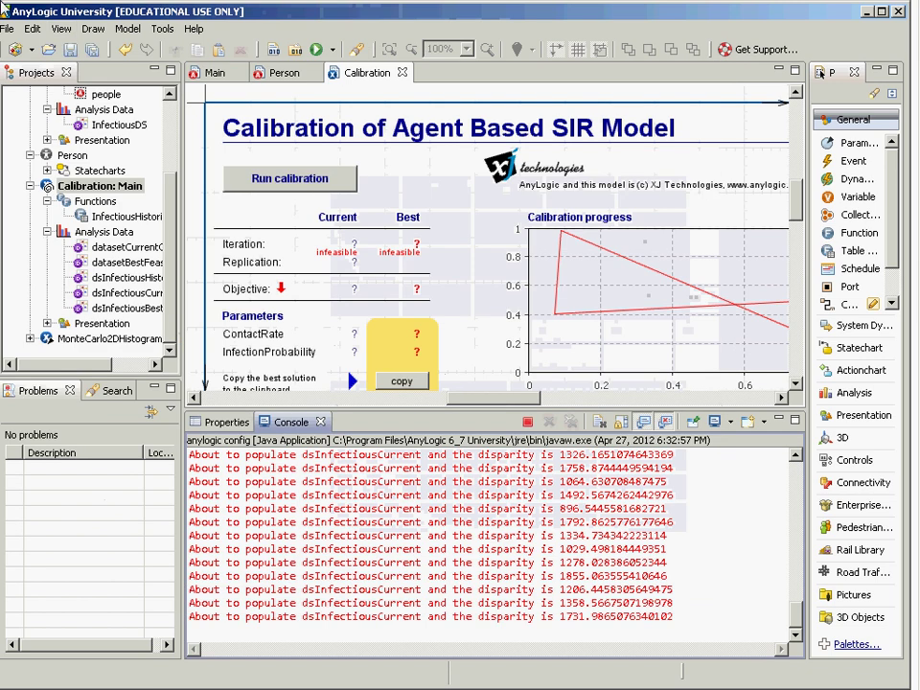
- Set the ContactRate parameter's type to discrete in the Calibration experiment and open its step value
{"action": "left_click", "coordinate": [65, 184]}
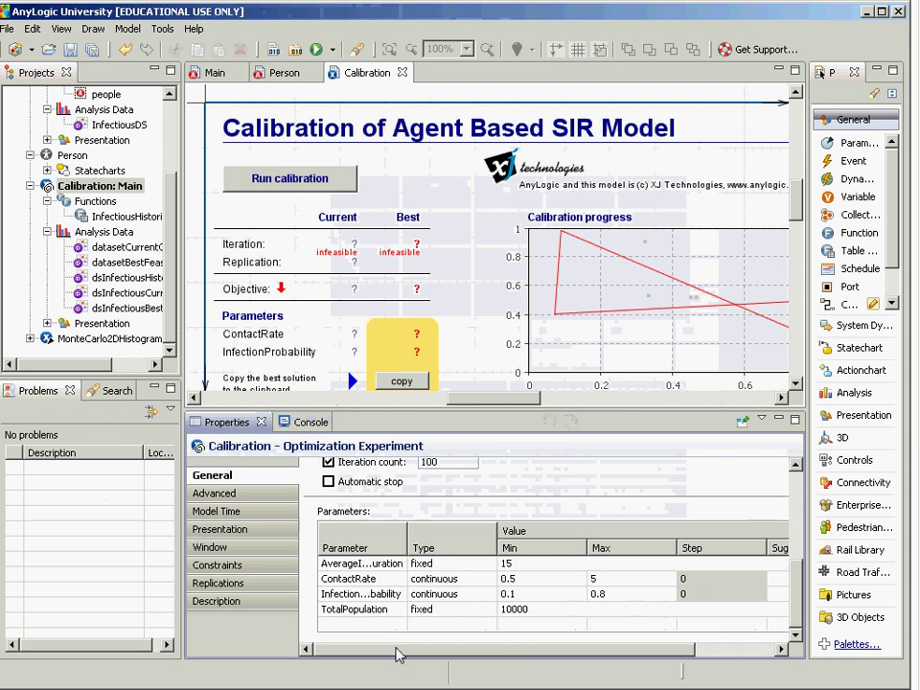
{"action": "left_click", "coordinate": [482, 580]}
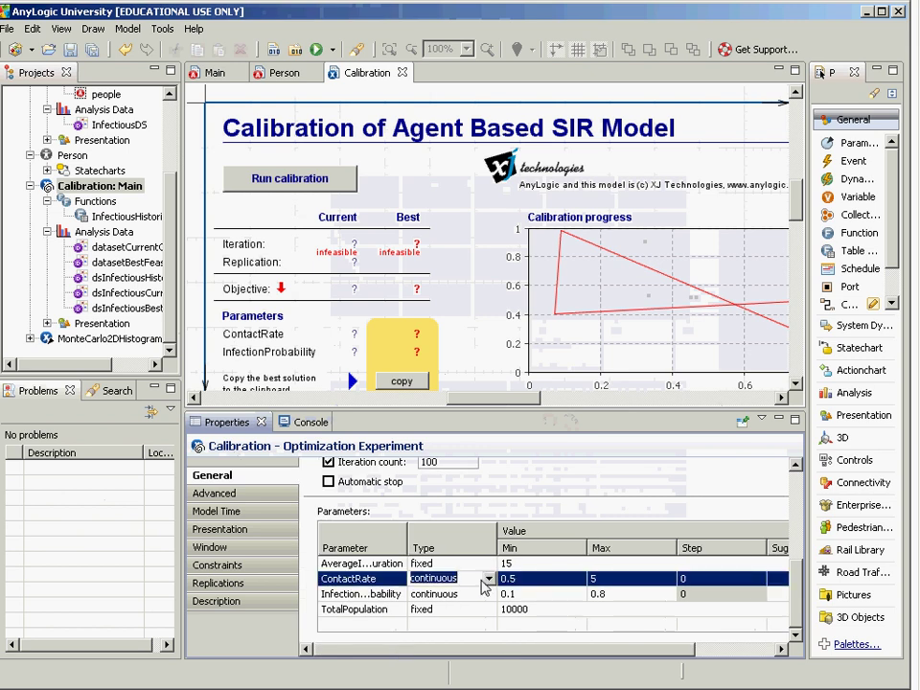
{"action": "left_click", "coordinate": [488, 579]}
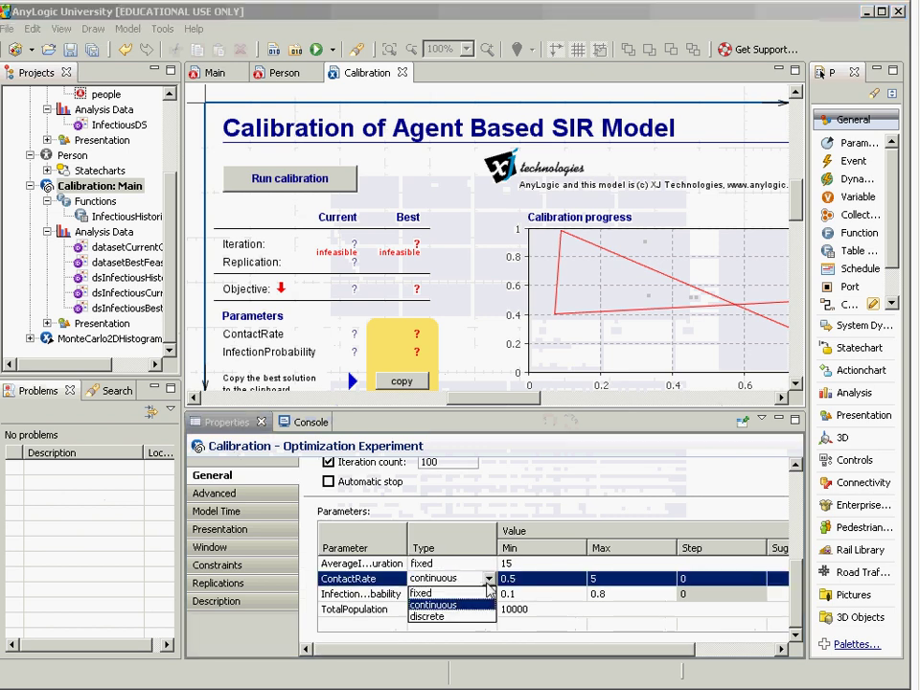
{"action": "left_click", "coordinate": [451, 616]}
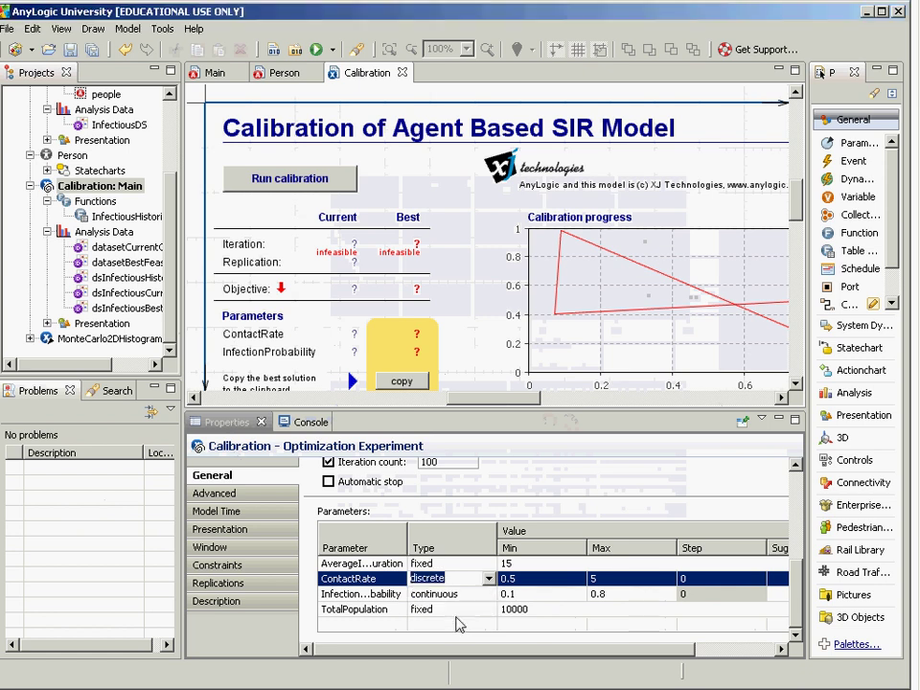
{"action": "left_click", "coordinate": [707, 580]}
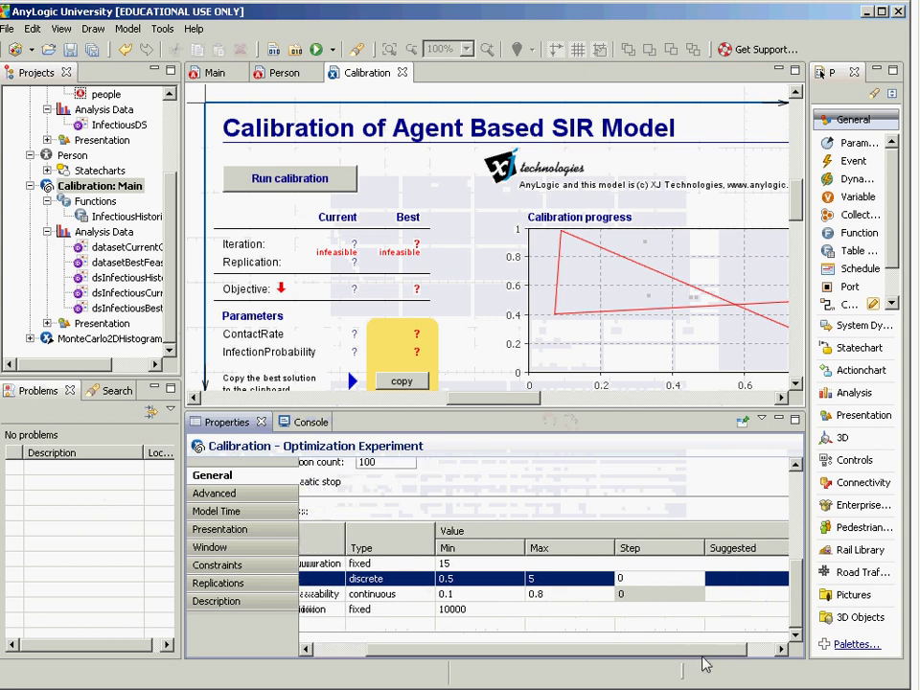
{"action": "key", "text": "Return"}
- Set the ContactRate parameter's type back to continuous and dismiss the model save message
{"action": "left_click", "coordinate": [477, 581]}
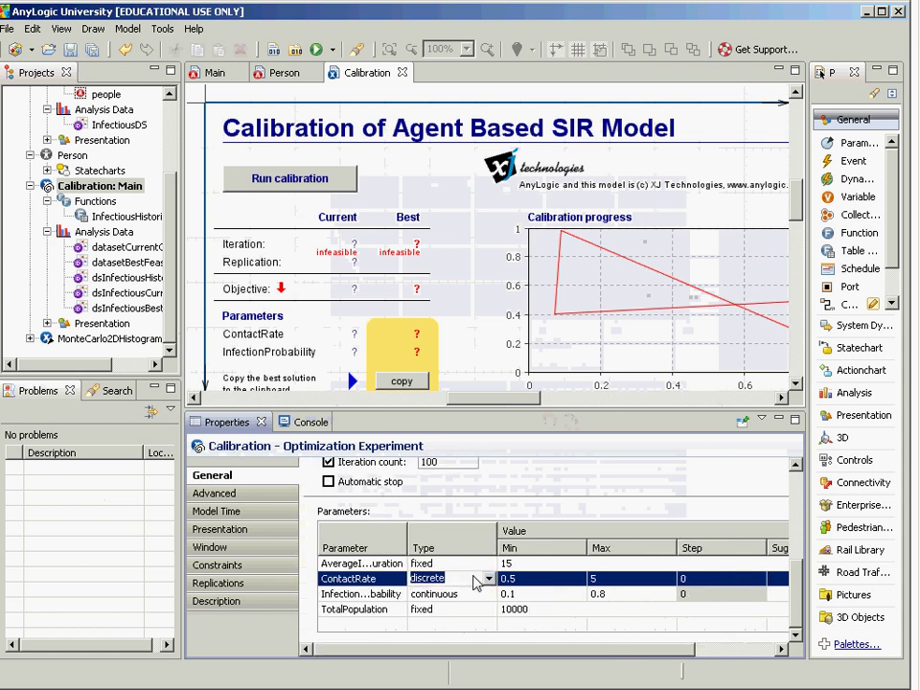
{"action": "left_click", "coordinate": [488, 579]}
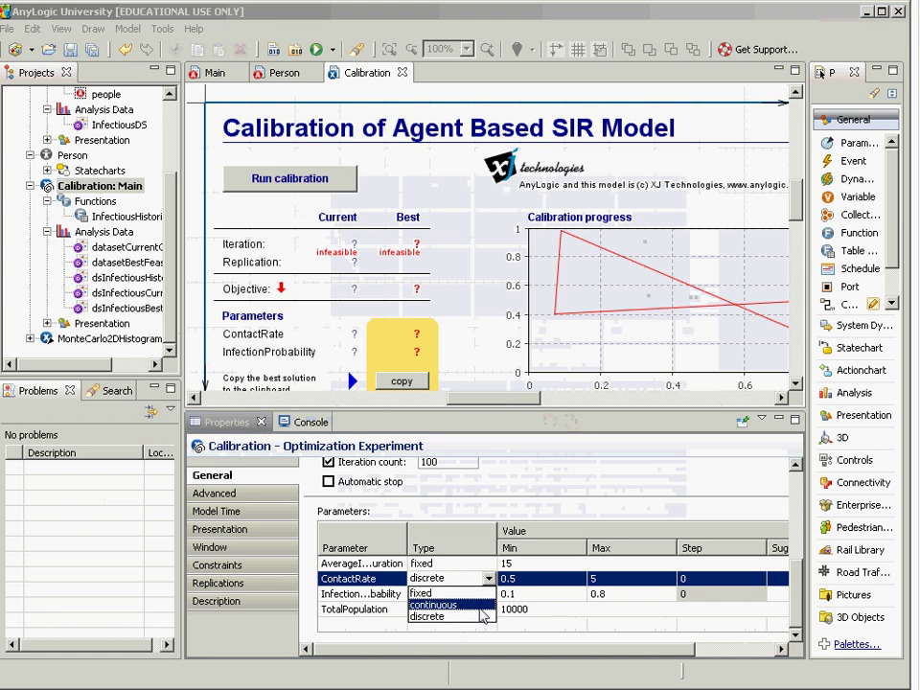
{"action": "left_click", "coordinate": [478, 601]}
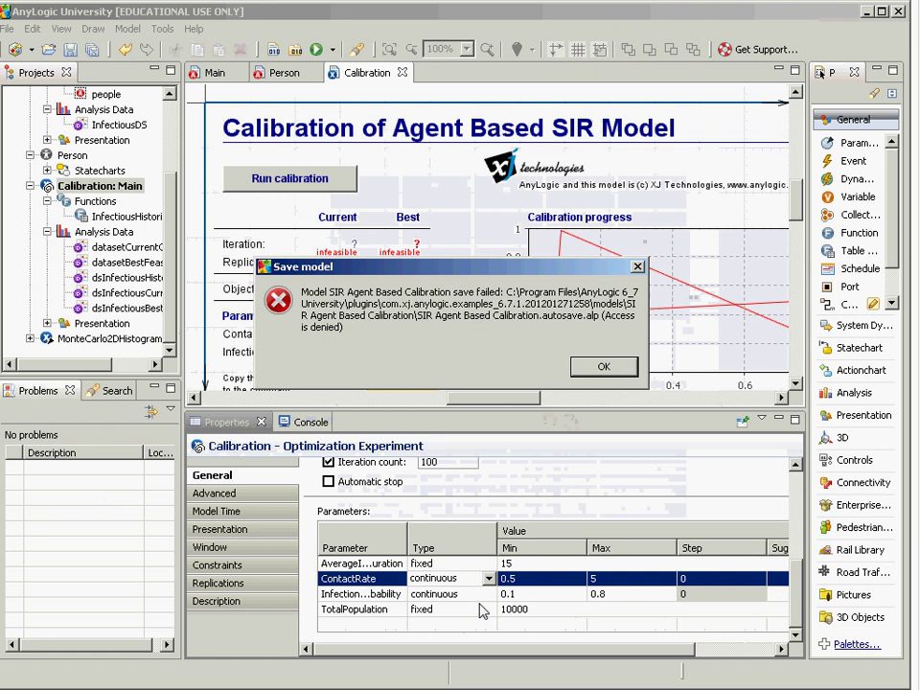
{"action": "key", "text": "Return"}
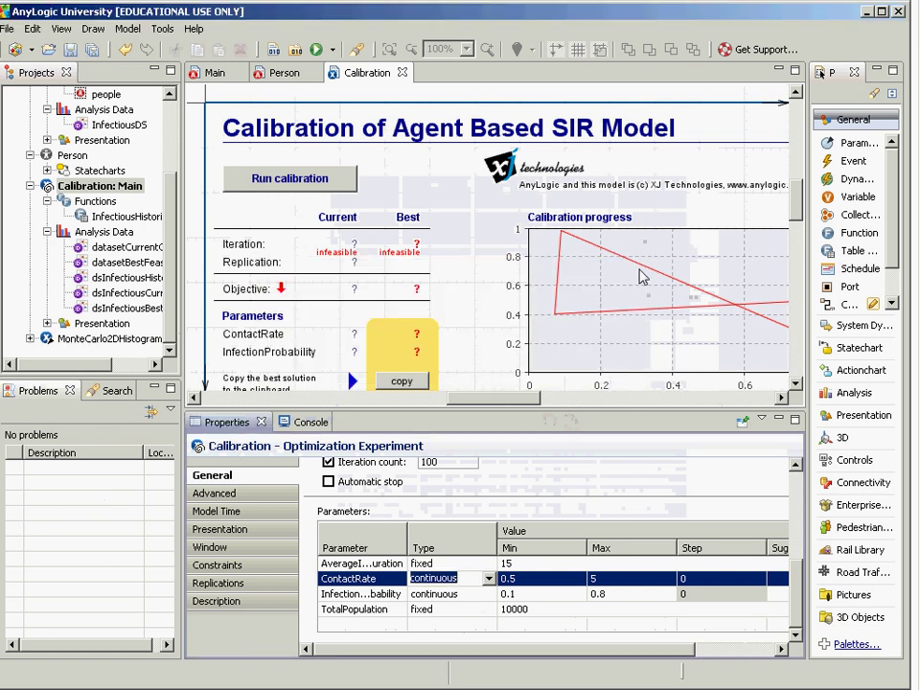
- Review the Calibration experiment's objective and stop conditions, and switch to the calibration run window
{"action": "left_click", "coordinate": [96, 186]}
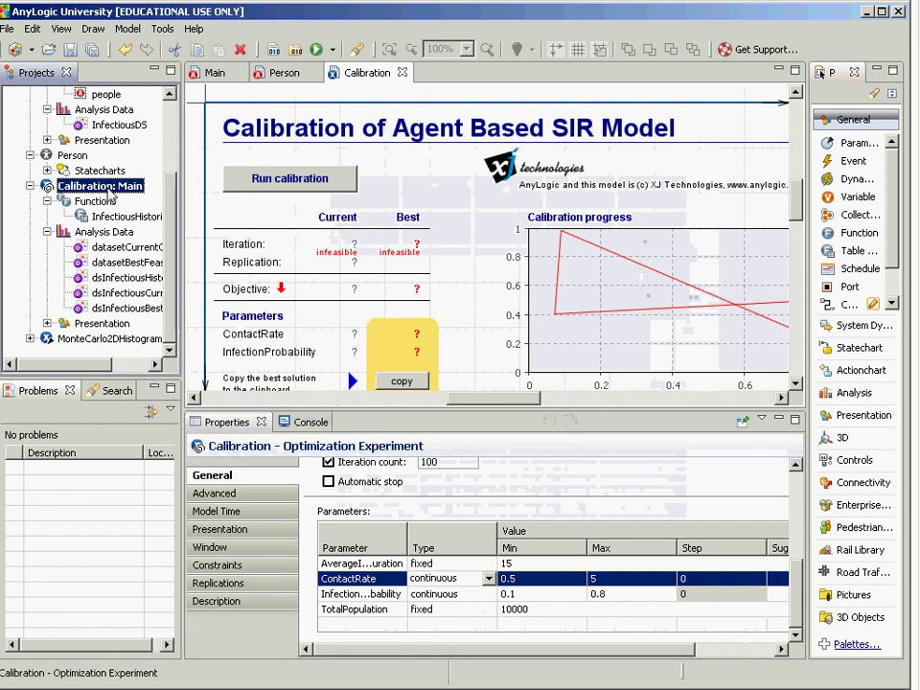
{"action": "scroll", "coordinate": [792, 530], "scroll_direction": "up", "scroll_amount": 5}
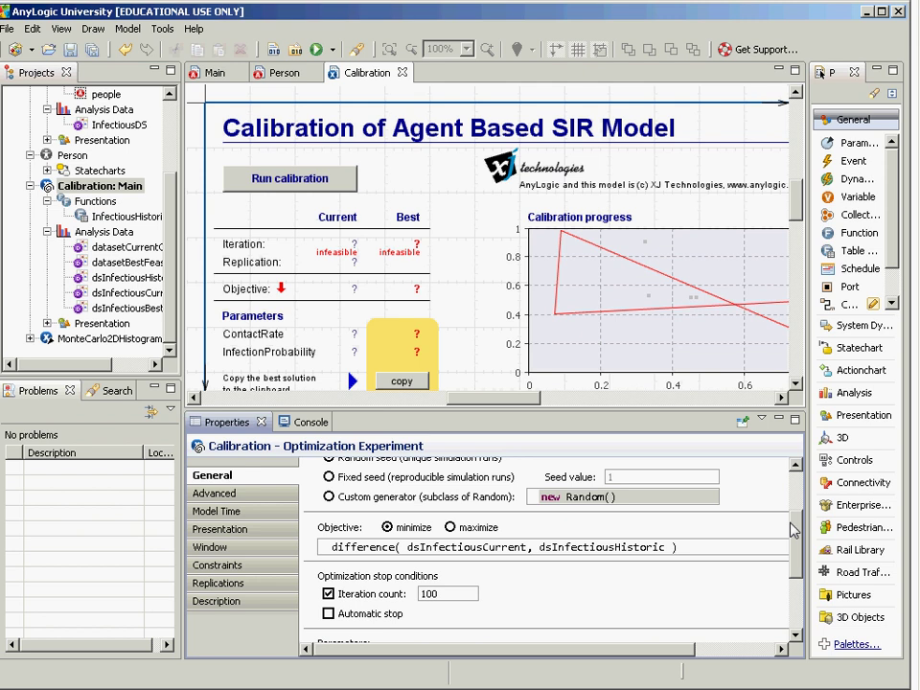
{"action": "key", "text": "alt+Tab"}
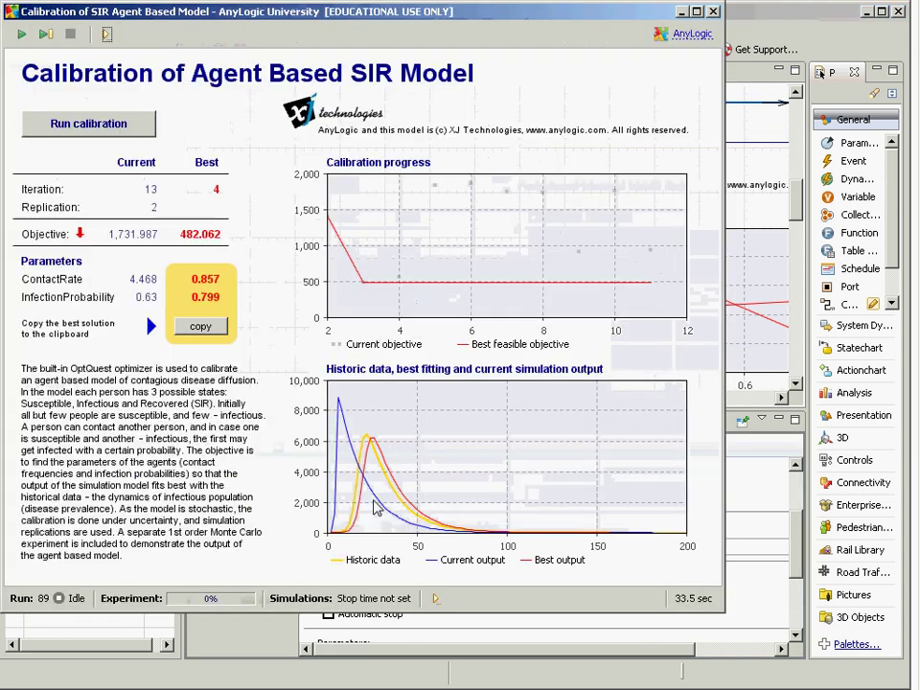
- Run the calibration again, pause it in iteration 13, advance it by a single run, and resume it
{"action": "left_click", "coordinate": [87, 130]}
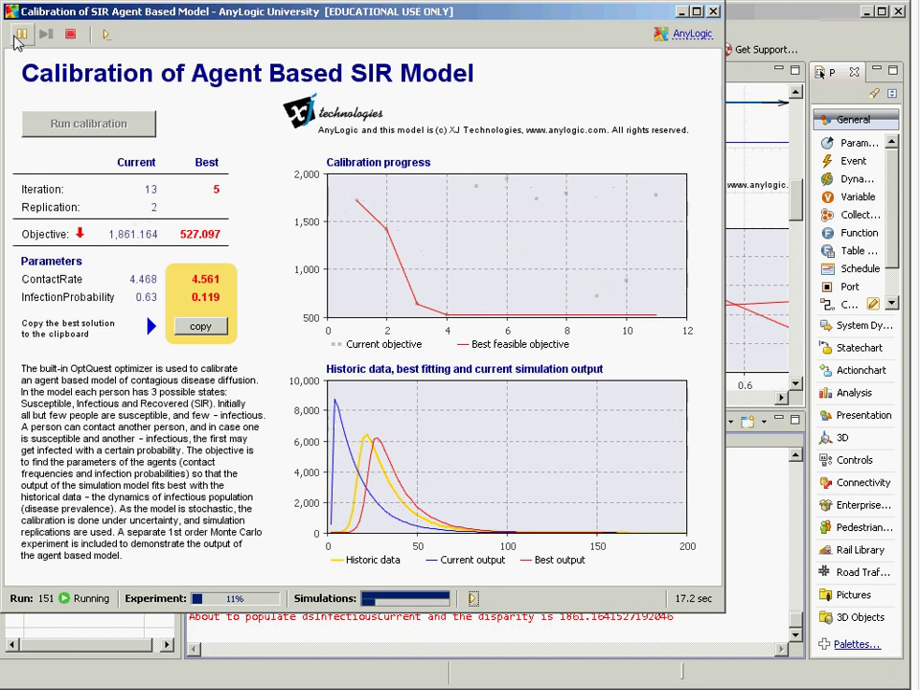
{"action": "left_click", "coordinate": [20, 35]}
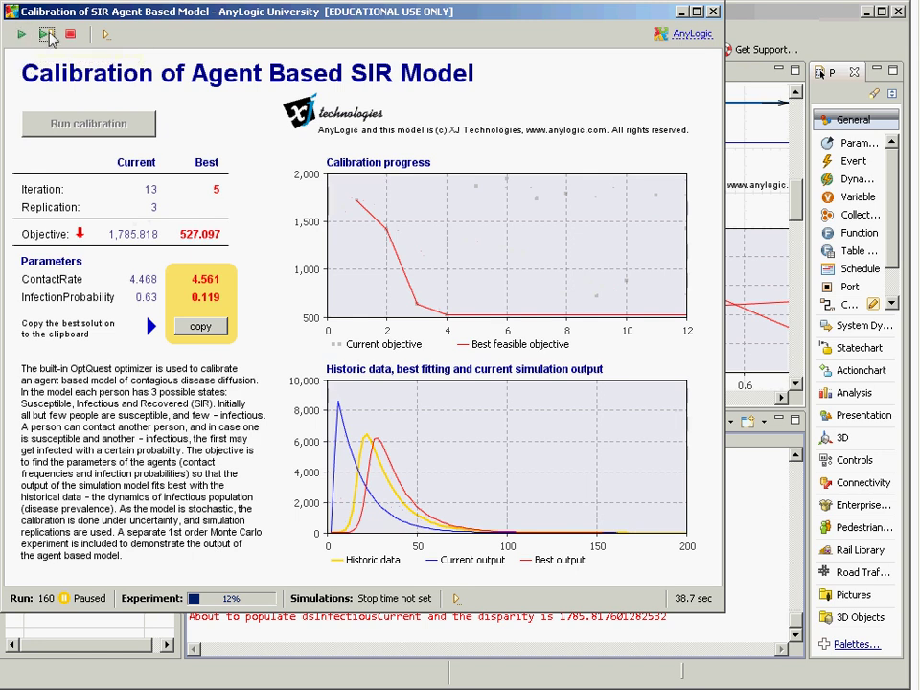
{"action": "left_click", "coordinate": [48, 33]}
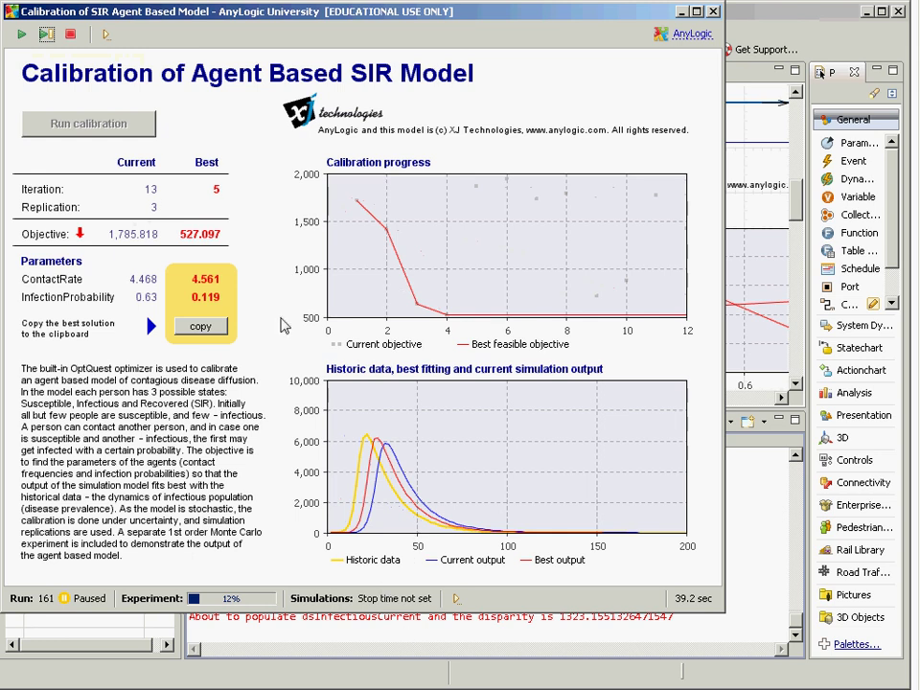
{"action": "left_click", "coordinate": [22, 35]}
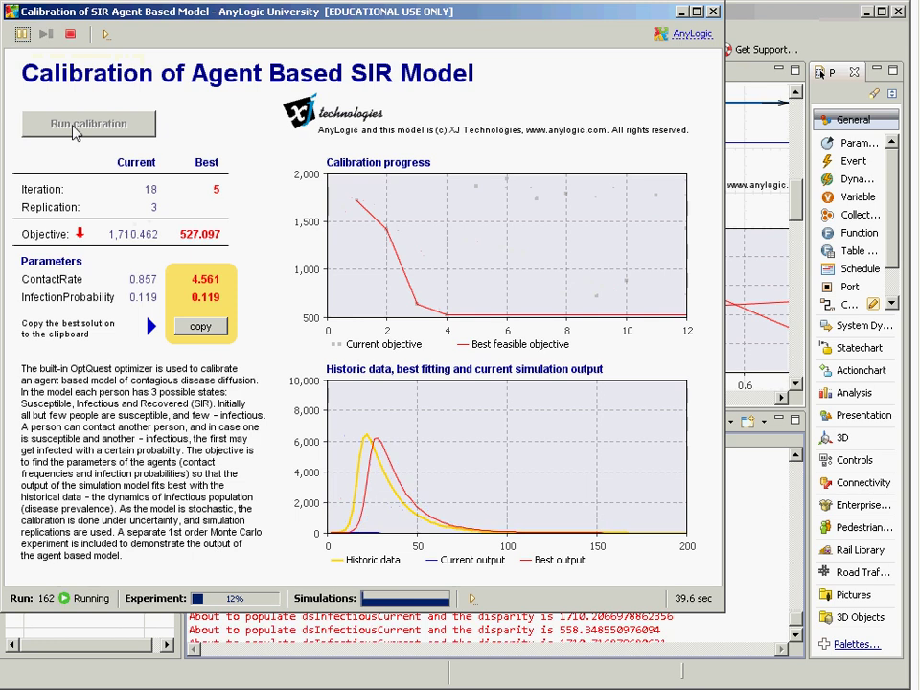
- Examine the disparity values traced in the console during the calibration and dismiss the model save message
{"action": "left_click", "coordinate": [393, 632]}
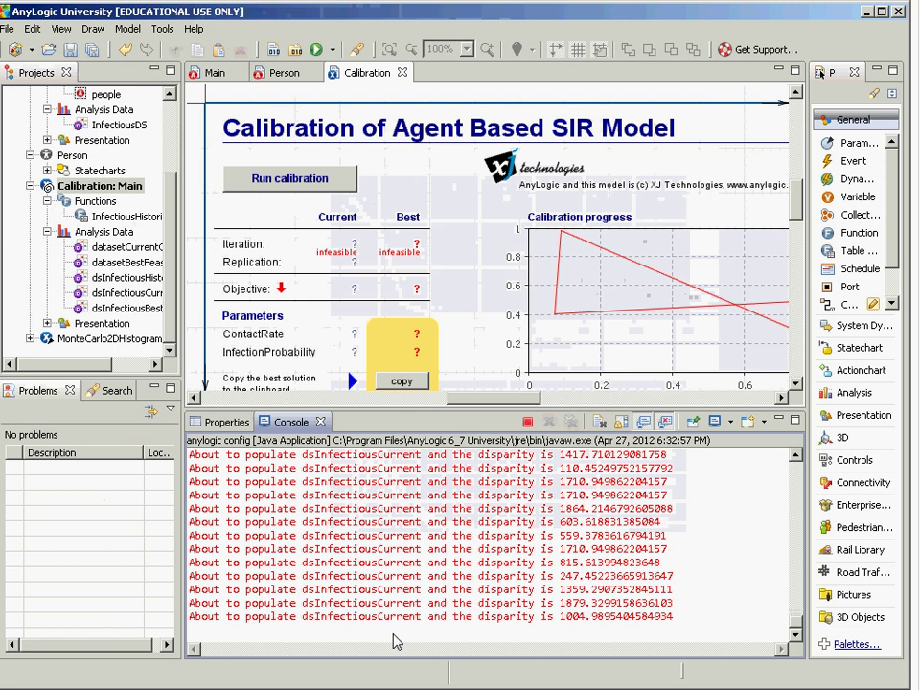
{"action": "key", "text": "alt+Tab"}
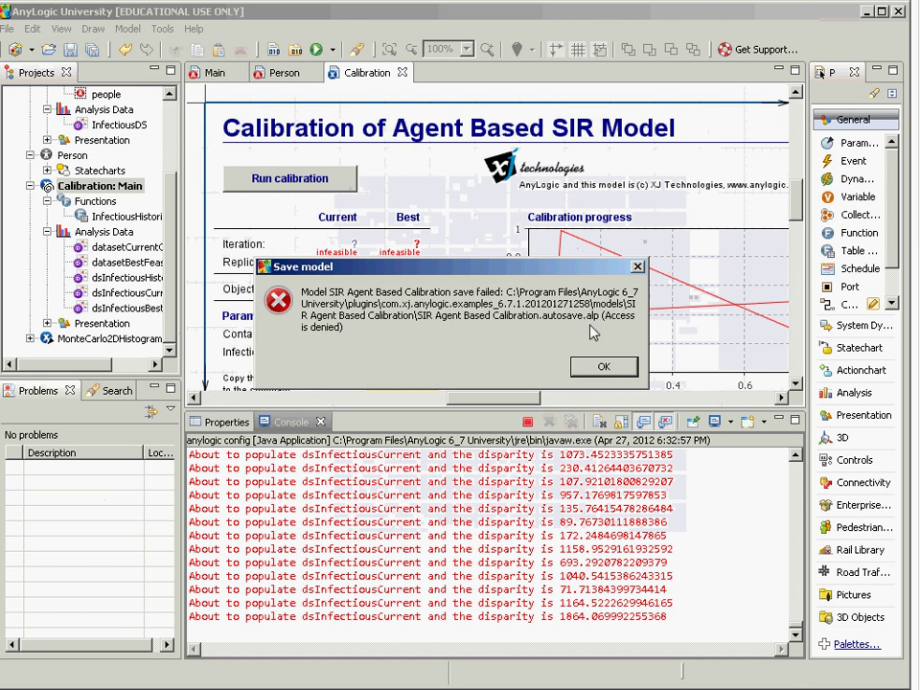
{"action": "left_click", "coordinate": [602, 367]}
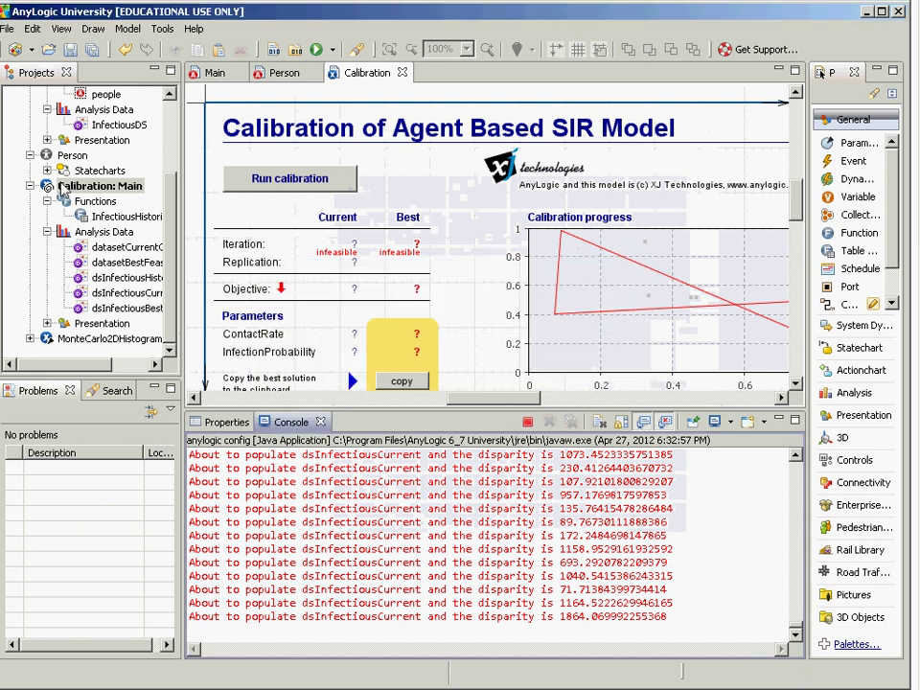
- Set the ContactRate parameter's type to fixed in the Calibration experiment, and set it back to continuous
{"action": "left_click", "coordinate": [62, 189]}
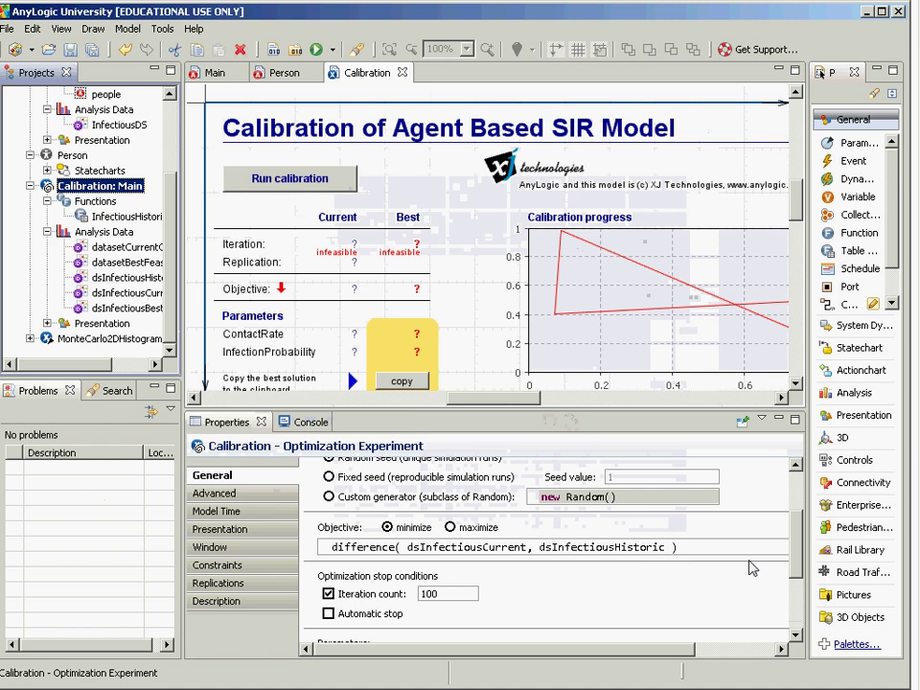
{"action": "scroll", "coordinate": [752, 569], "scroll_direction": "down", "scroll_amount": 3}
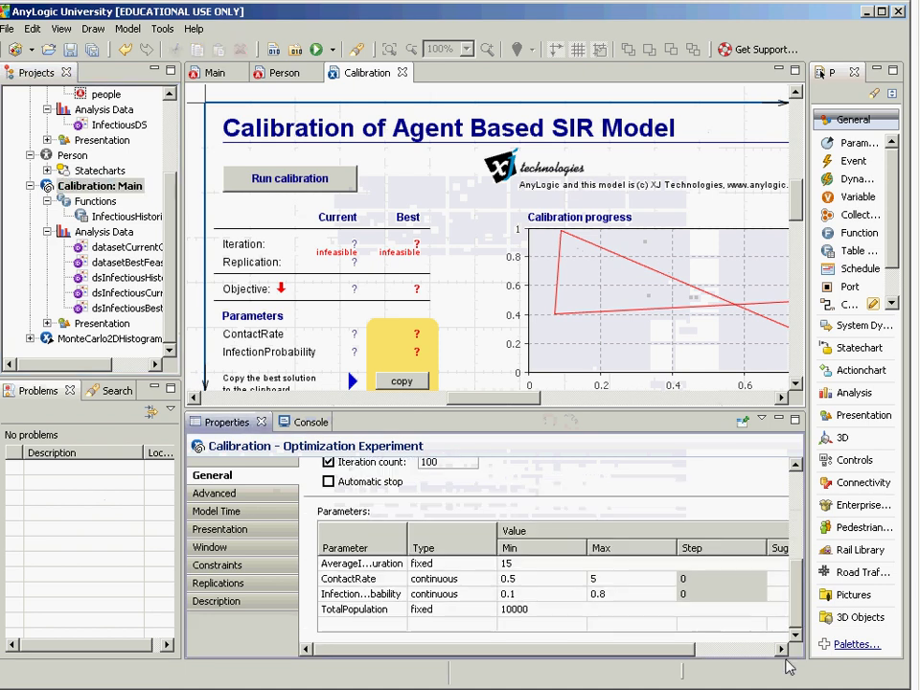
{"action": "left_click", "coordinate": [448, 580]}
{"action": "left_click", "coordinate": [489, 581]}
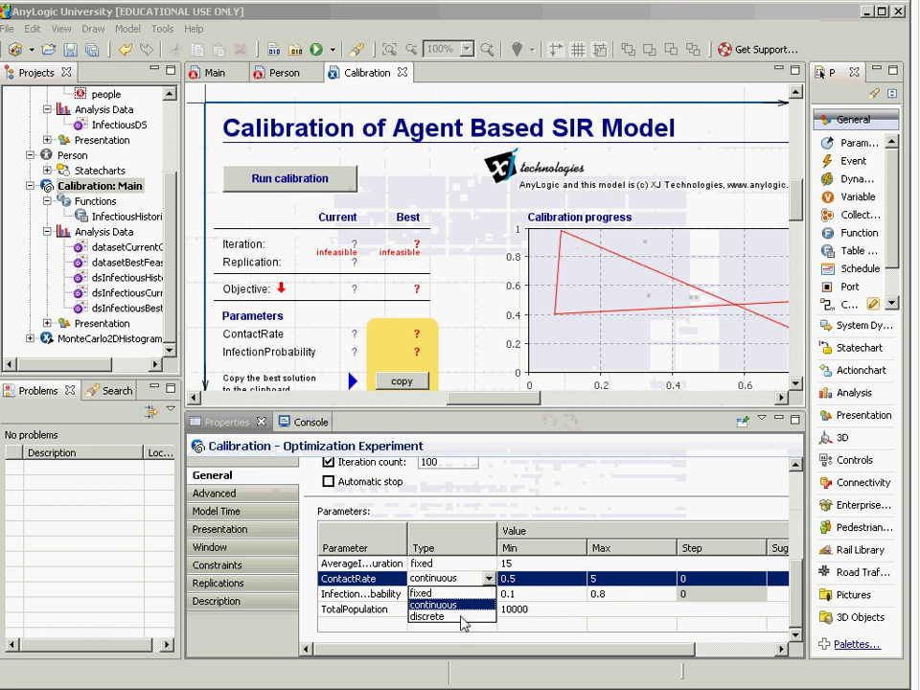
{"action": "left_click", "coordinate": [458, 593]}
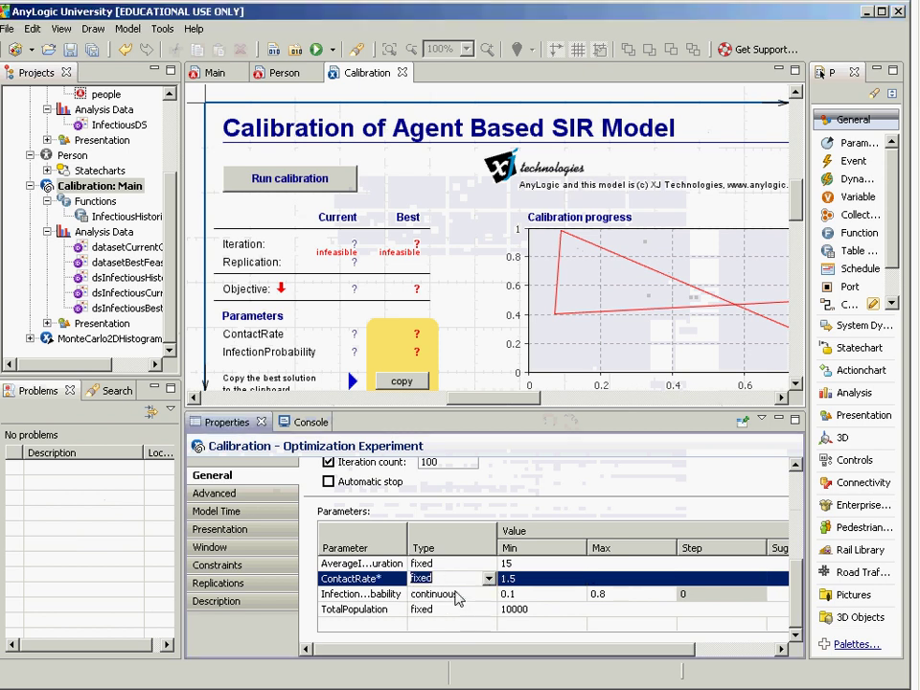
{"action": "key", "text": "alt+Down"}
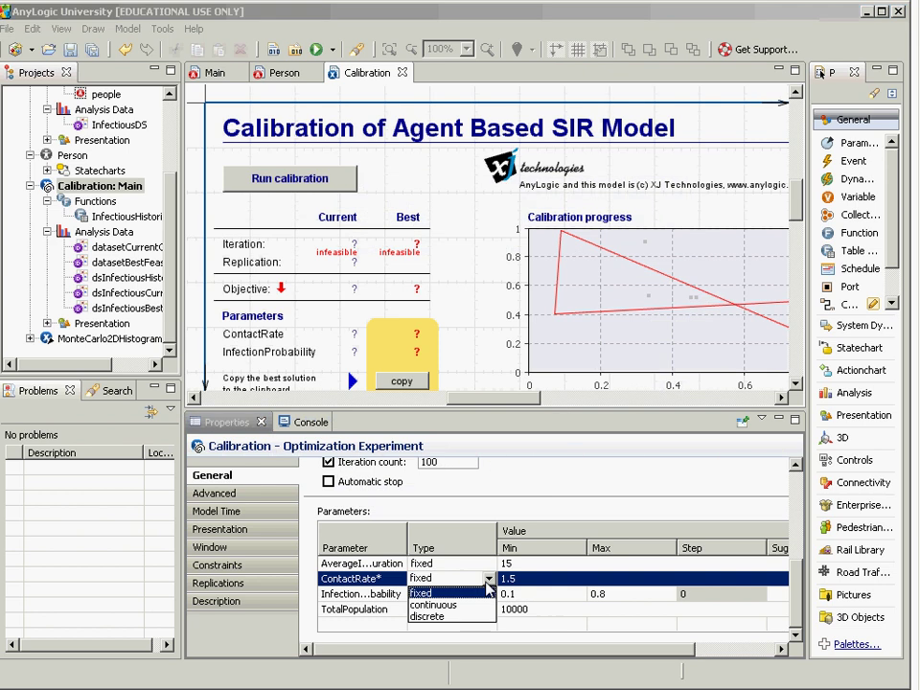
{"action": "left_click", "coordinate": [462, 605]}
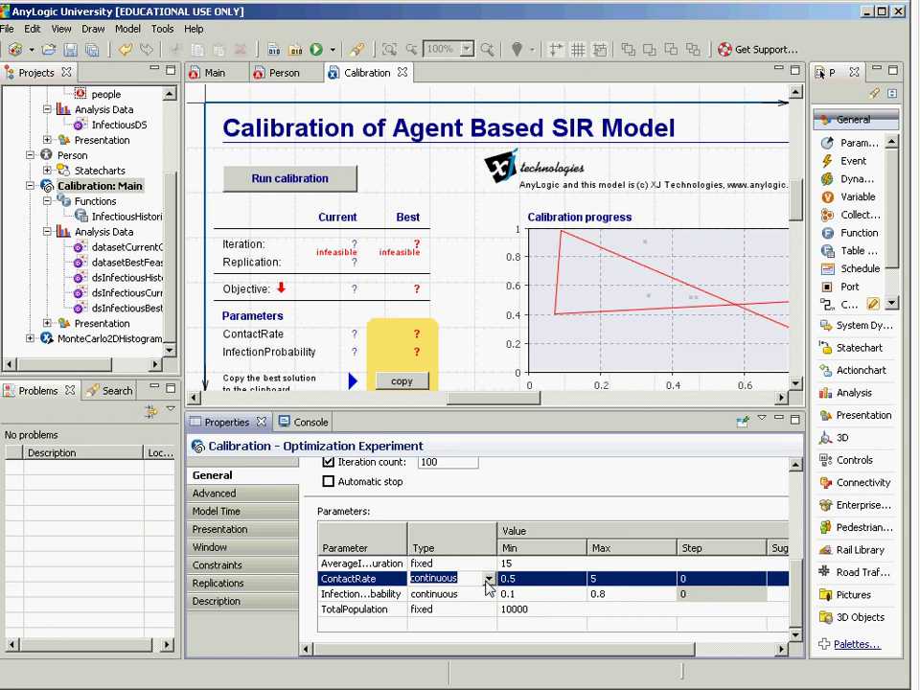
- Switch the ContactRate parameter's type to discrete and back to continuous, and dismiss the model save message
{"action": "left_click", "coordinate": [488, 581]}
{"action": "left_click", "coordinate": [470, 678]}
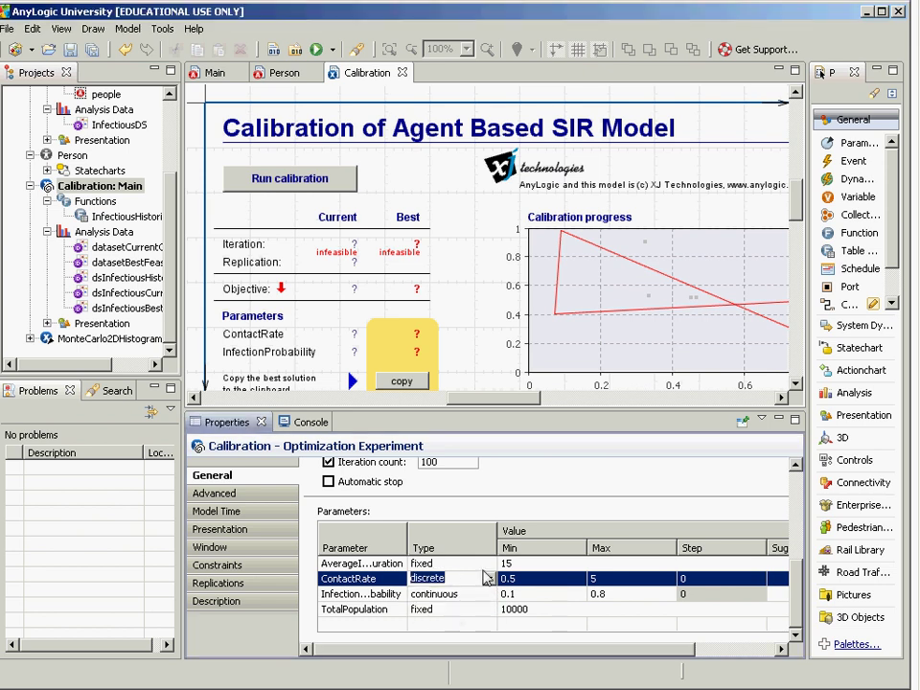
{"action": "left_click", "coordinate": [488, 580]}
{"action": "left_click", "coordinate": [454, 609]}
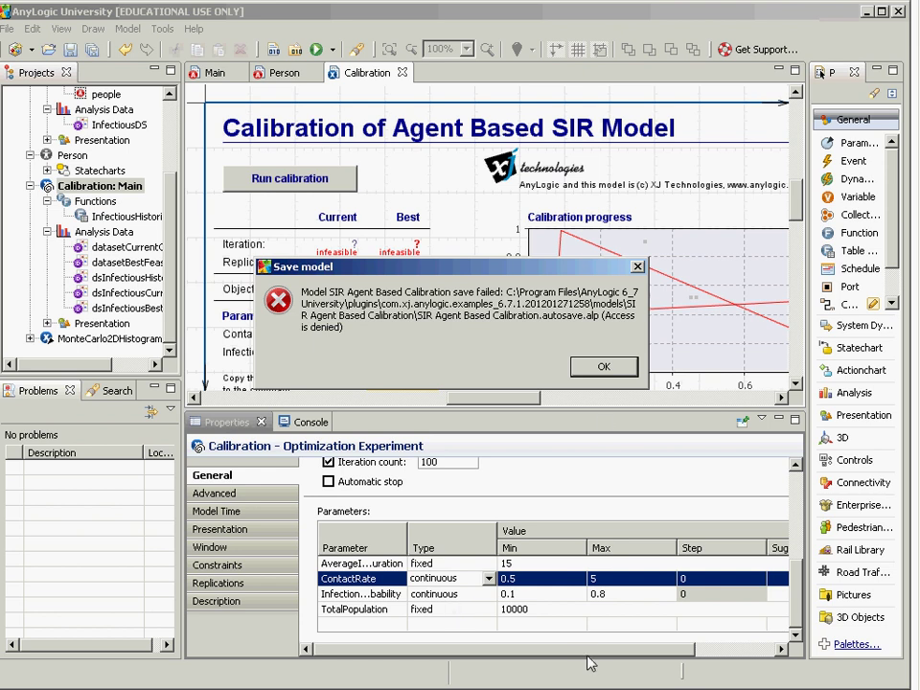
{"action": "left_click", "coordinate": [594, 368]}
- Check the calibration run window, return to the model editor, and search the AnyLogic help for "optquest"
{"action": "key", "text": "alt+Tab"}
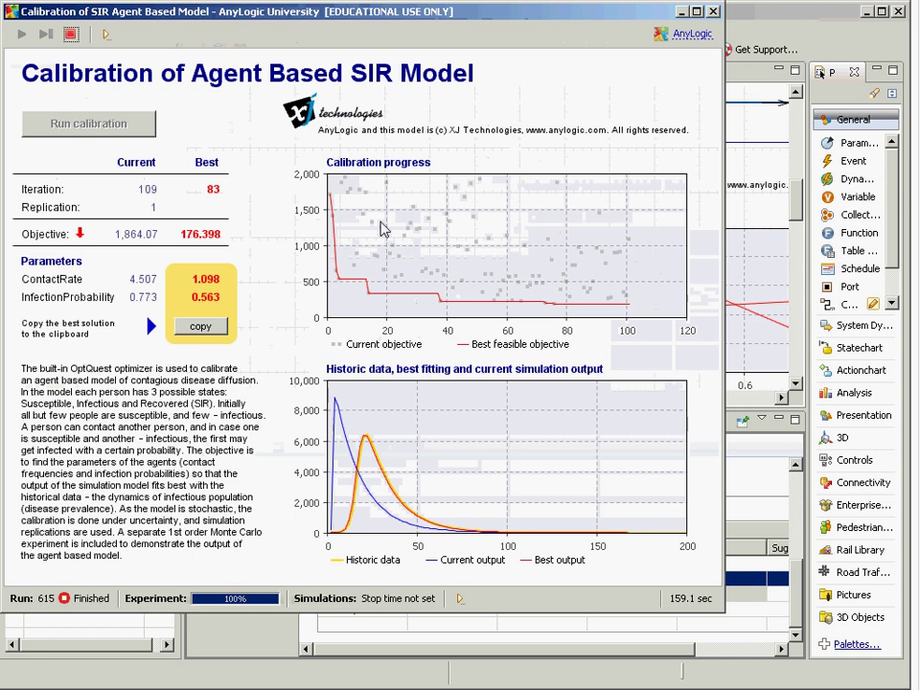
{"action": "key", "text": "alt+Tab"}
{"action": "left_click", "coordinate": [195, 29]}
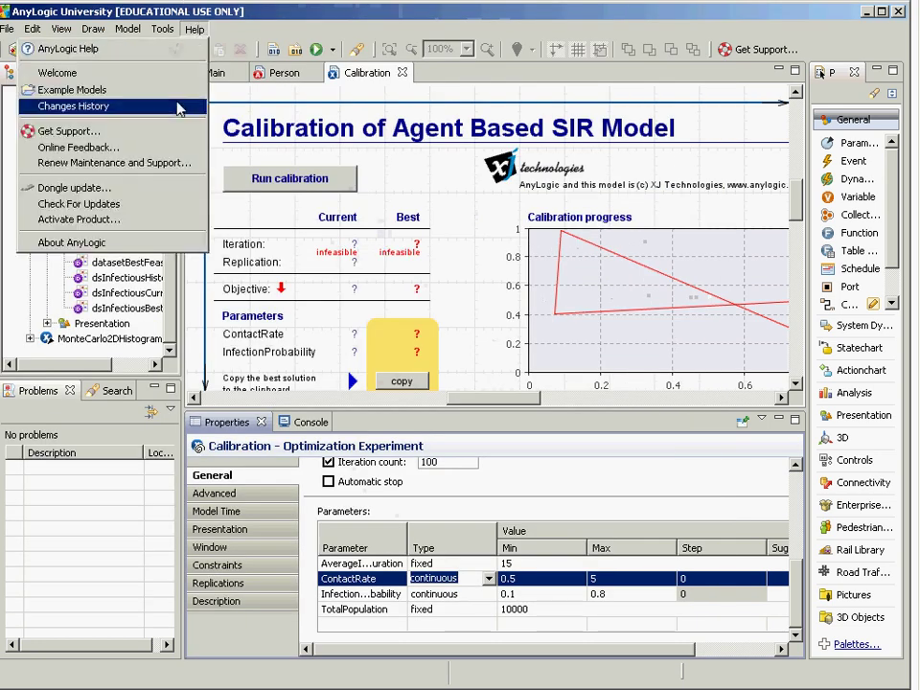
{"action": "left_click", "coordinate": [175, 49]}
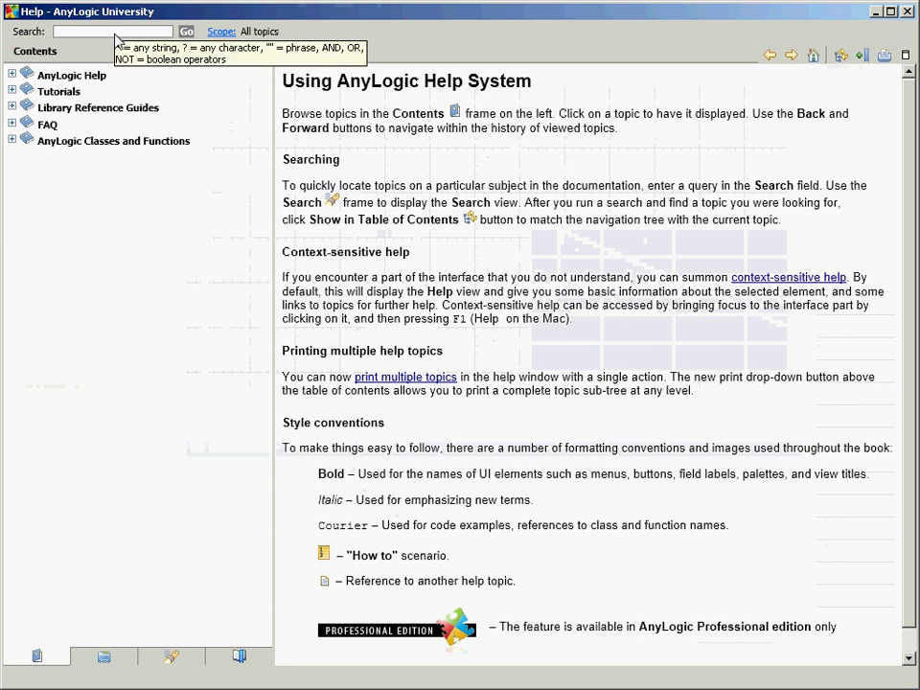
{"action": "type", "text": "optquest"}
{"action": "key", "text": "Return"}
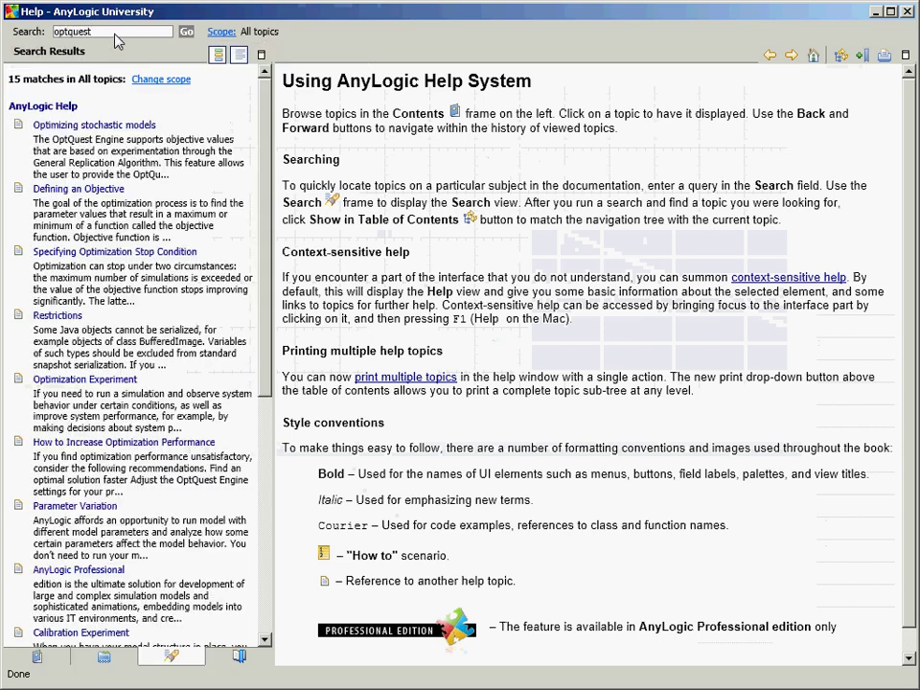
- Read the help topics on optimizing stochastic models, increasing optimization performance, and optimization parameters
{"action": "left_click", "coordinate": [107, 125]}
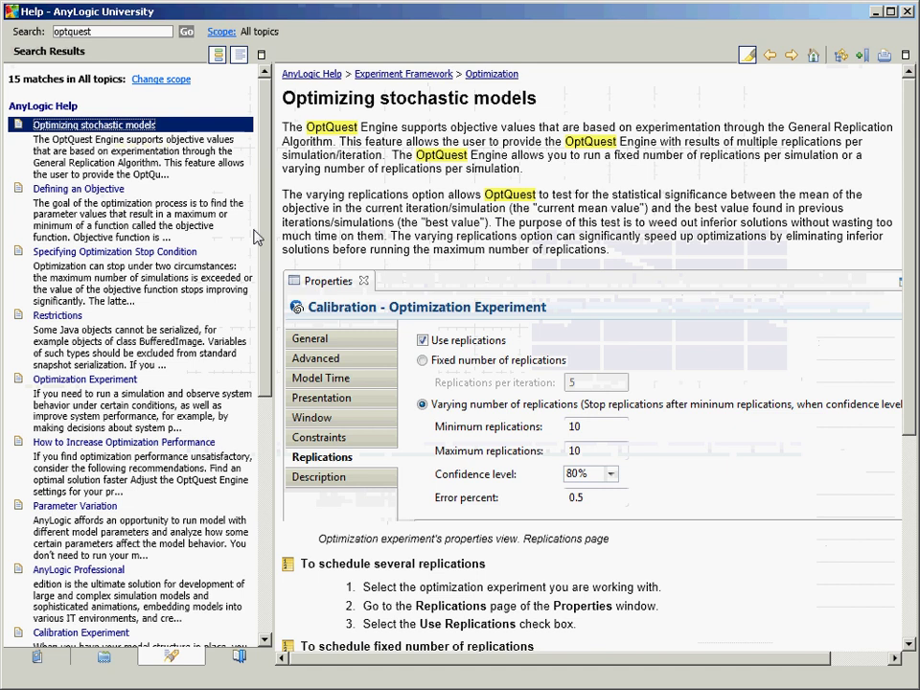
{"action": "left_click_drag", "start_coordinate": [259, 232], "coordinate": [270, 330]}
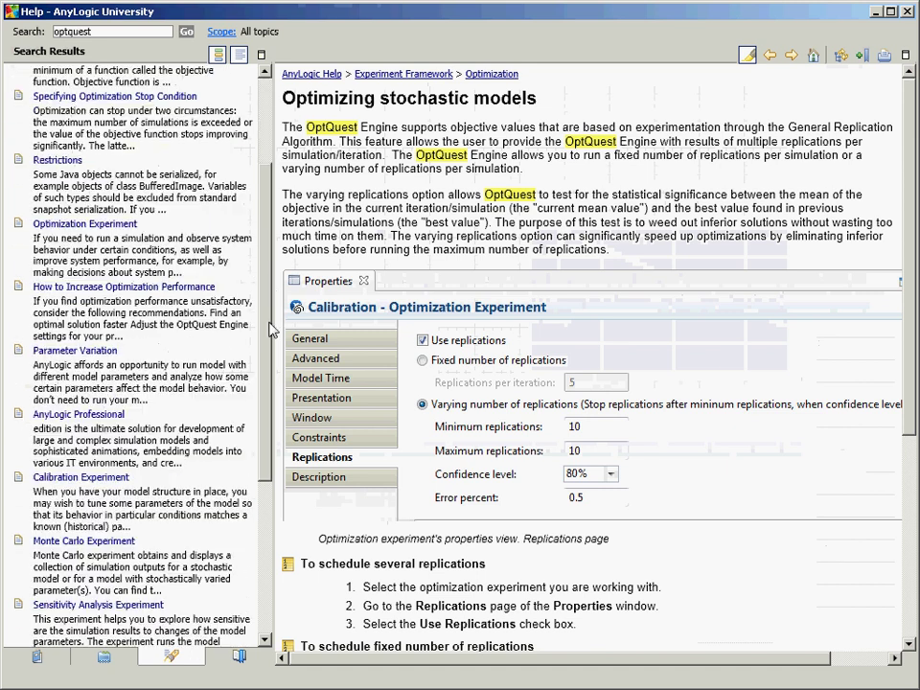
{"action": "left_click", "coordinate": [165, 289]}
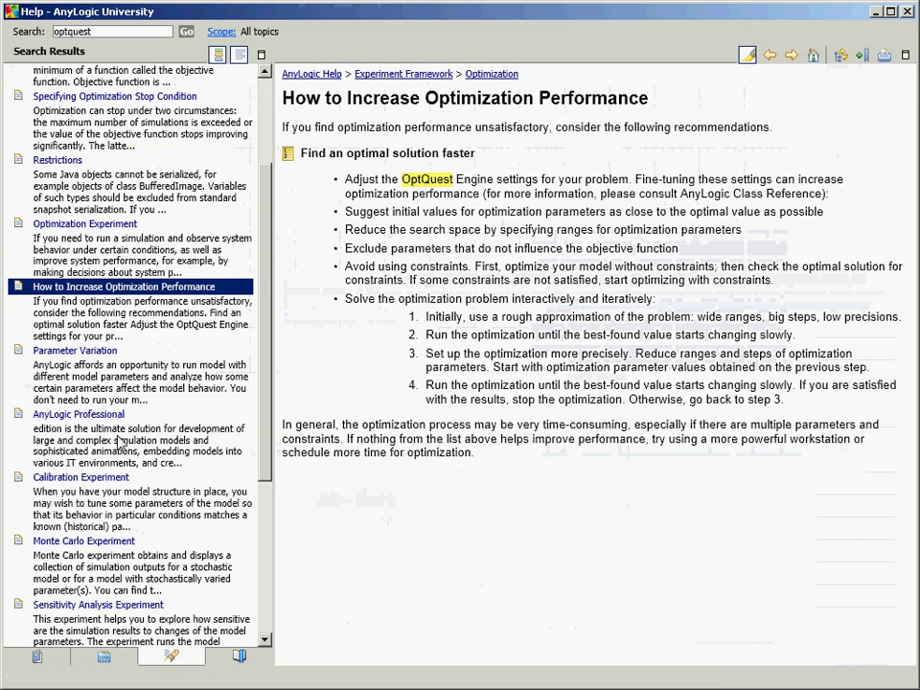
{"action": "left_click_drag", "start_coordinate": [269, 393], "coordinate": [297, 520]}
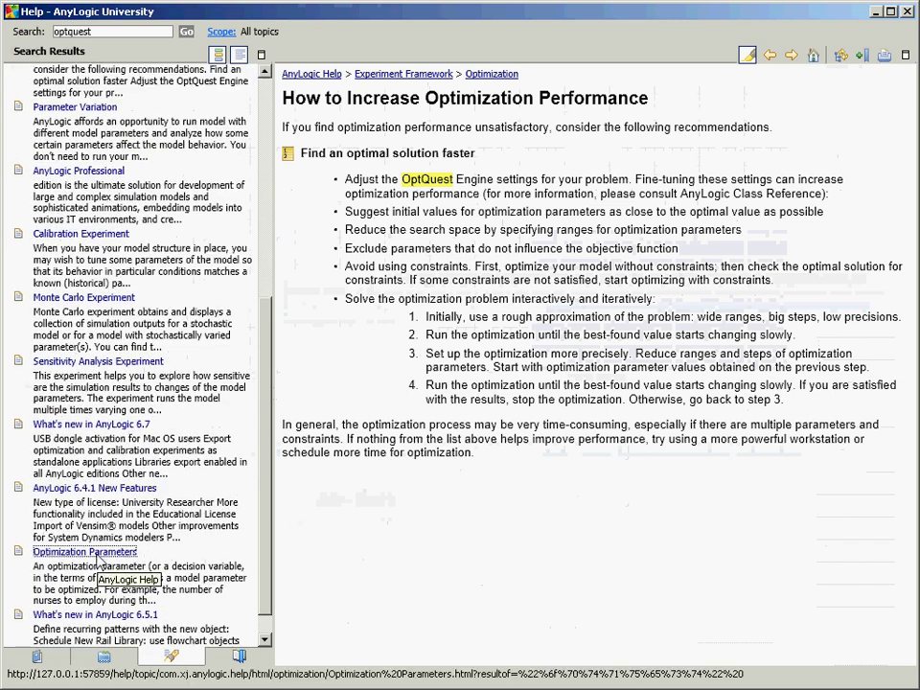
{"action": "left_click", "coordinate": [128, 553]}
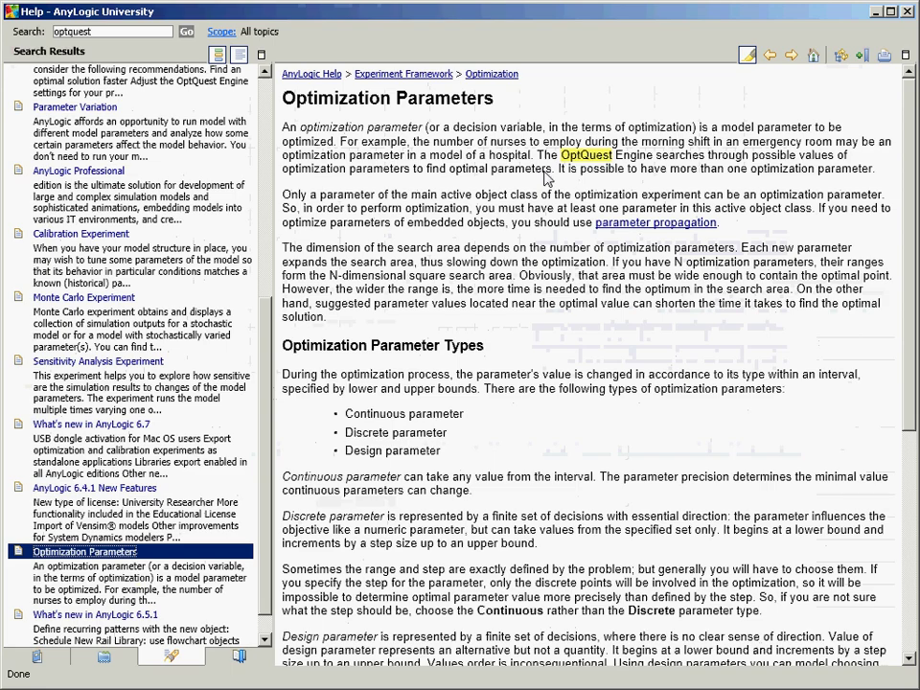
- Return to the model editor, open the Main class, and add a new line at the end of its startup code
{"action": "key", "text": "alt+Tab"}
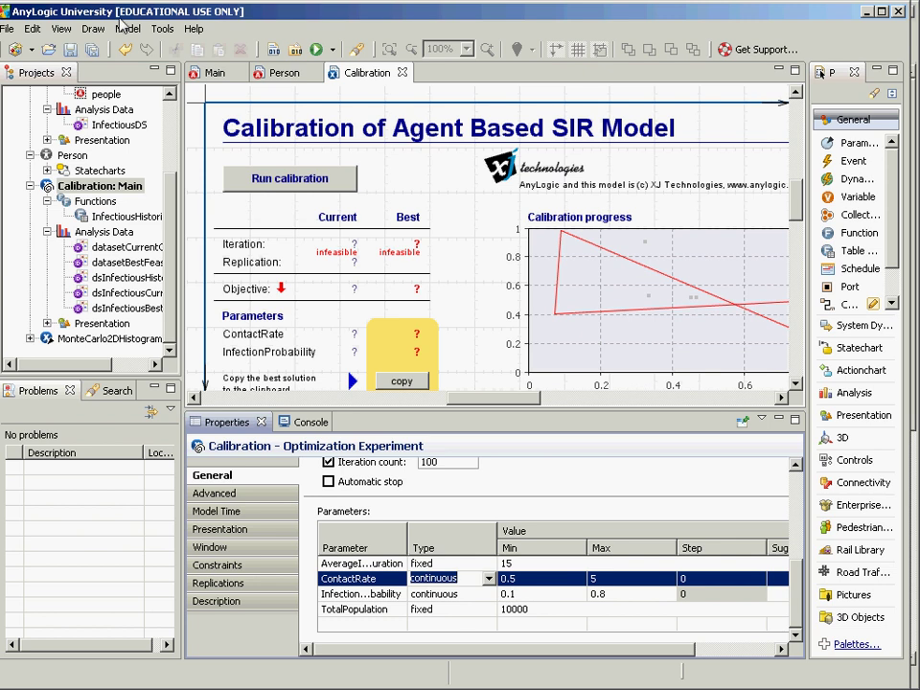
{"action": "left_click_drag", "start_coordinate": [174, 219], "coordinate": [173, 146]}
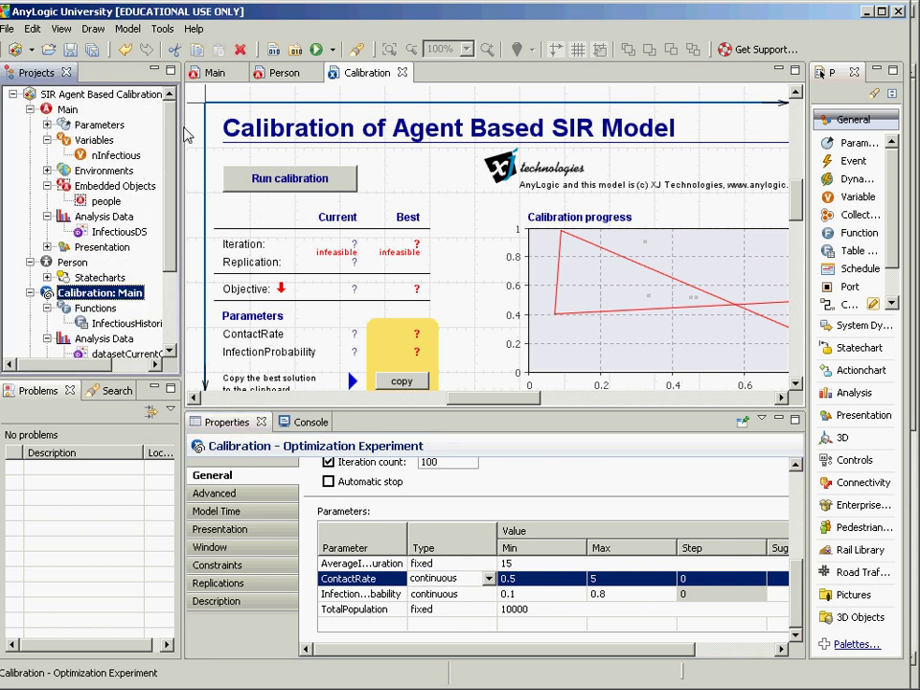
{"action": "double_click", "coordinate": [60, 111]}
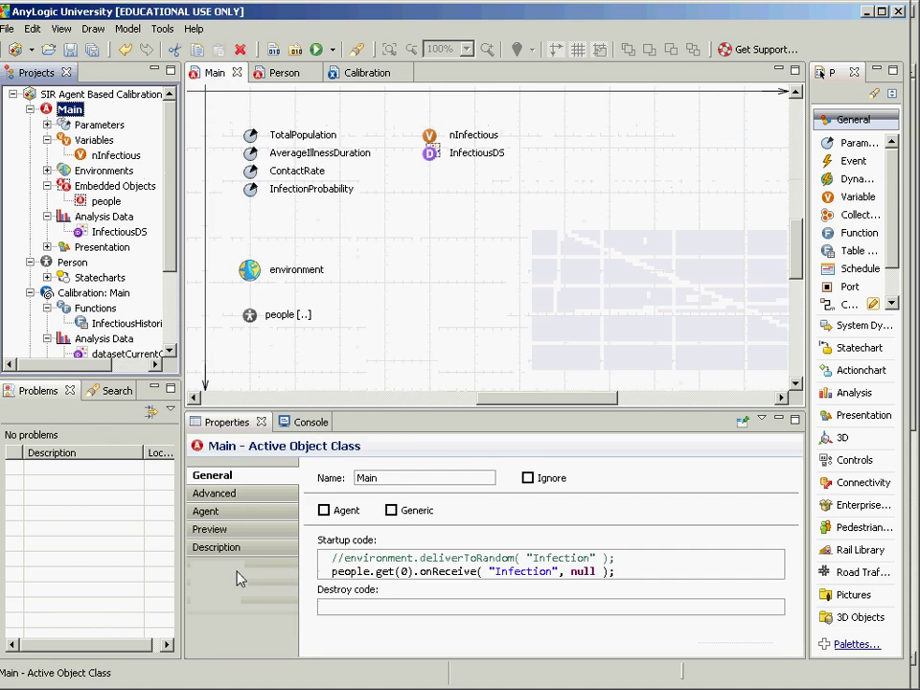
{"action": "left_click", "coordinate": [652, 579]}
{"action": "key", "text": "Return"}
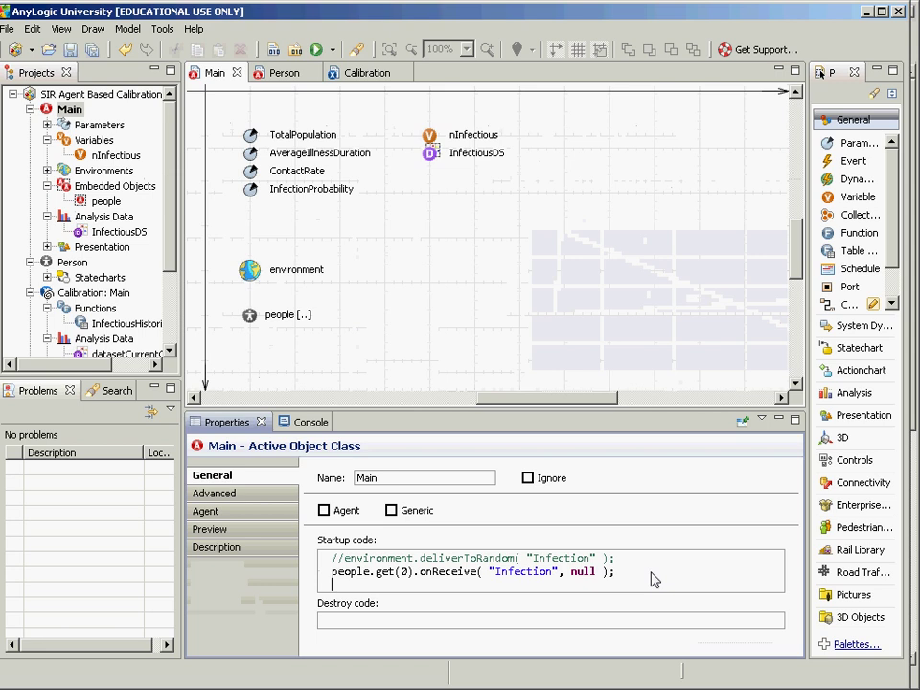
- Review the parameter types and ranges in the Calibration experiment's general properties
{"action": "scroll", "coordinate": [72, 305], "scroll_direction": "down", "scroll_amount": 3}
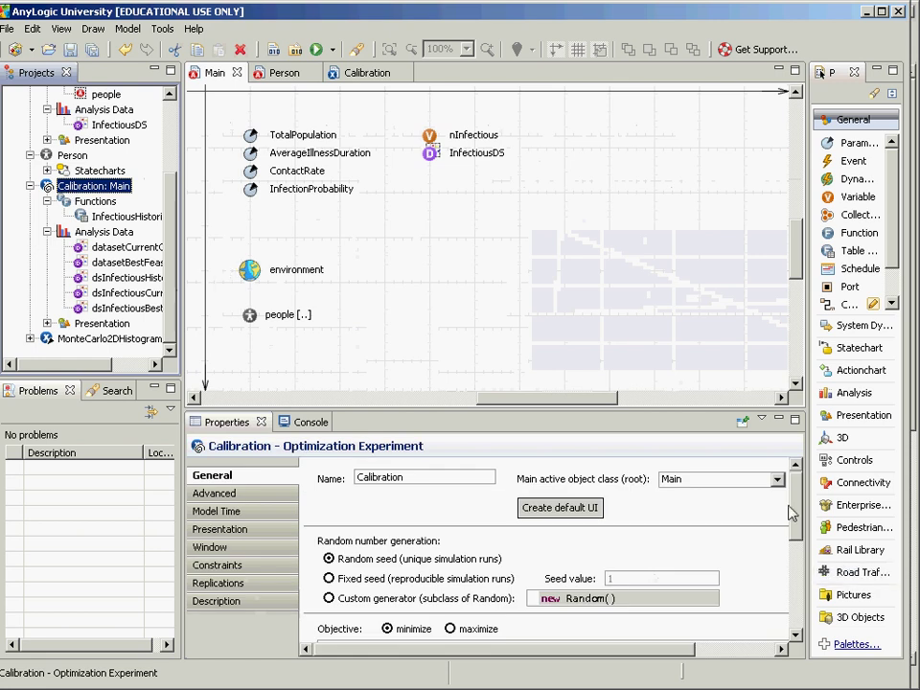
{"action": "scroll", "coordinate": [803, 596], "scroll_direction": "down", "scroll_amount": 5}
{"action": "scroll", "coordinate": [803, 596], "scroll_direction": "down", "scroll_amount": 1}
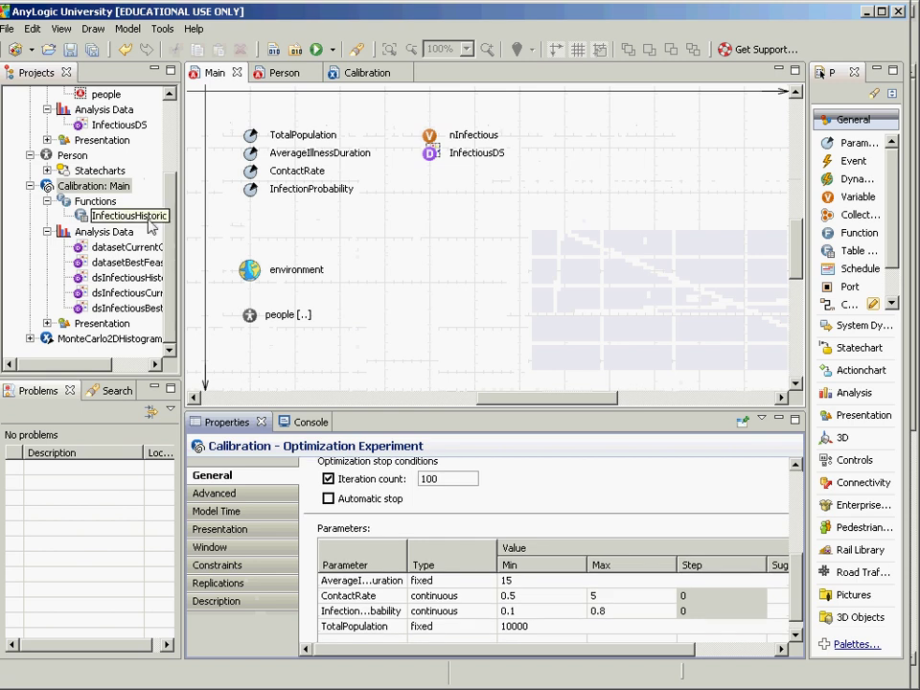
- Begin a new last line in Main's startup code with a traceln call that outputs "[" + ContactRate
{"action": "left_click", "coordinate": [171, 153]}
{"action": "left_click", "coordinate": [60, 111]}
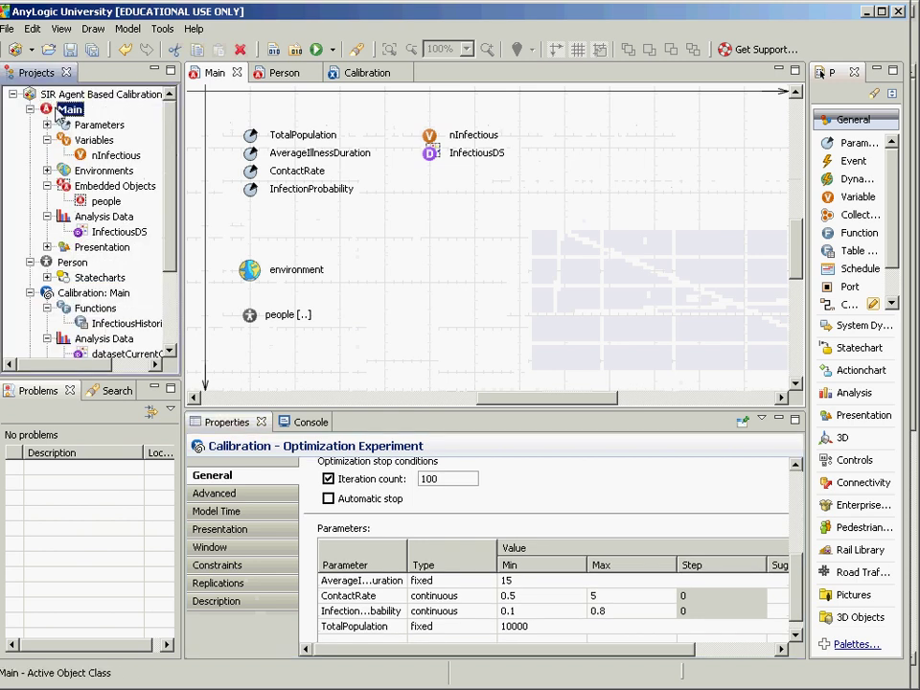
{"action": "left_click", "coordinate": [395, 594]}
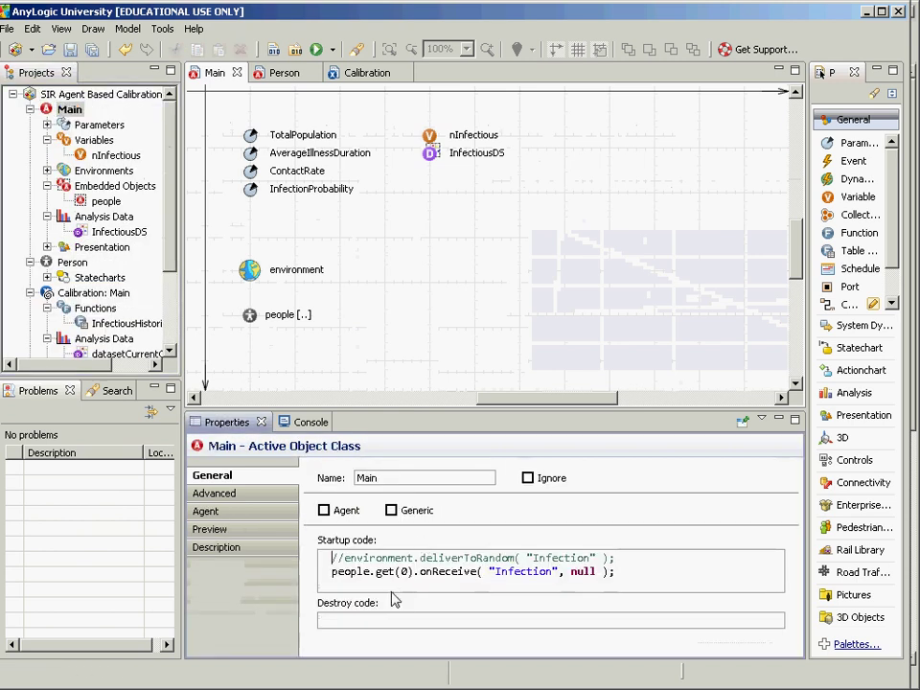
{"action": "left_click", "coordinate": [363, 587]}
{"action": "key", "text": "Return"}
{"action": "type", "text": "trace"}
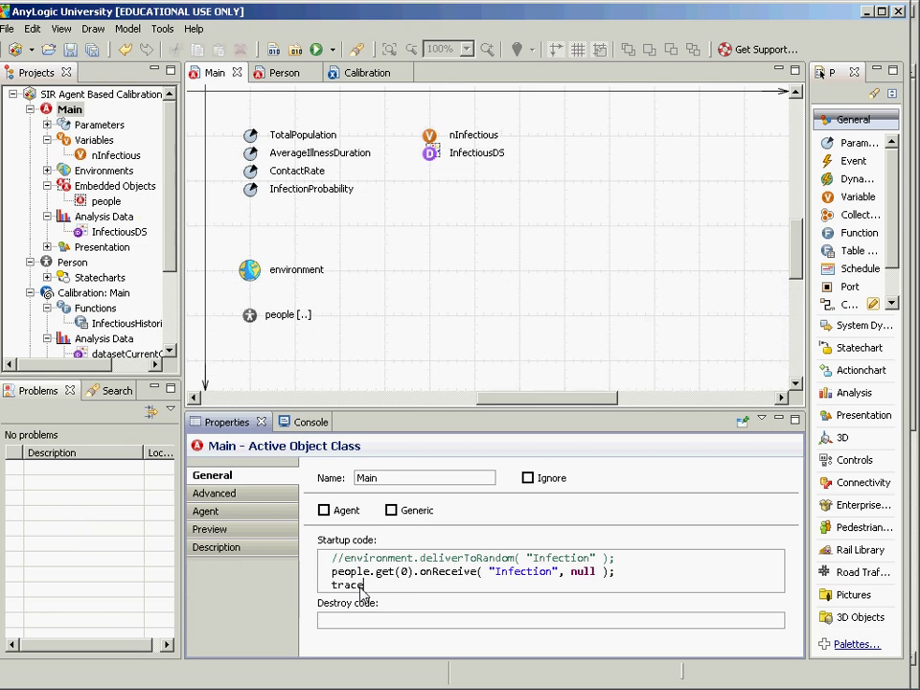
{"action": "type", "text": "ln(\"[\" + ContactR"}
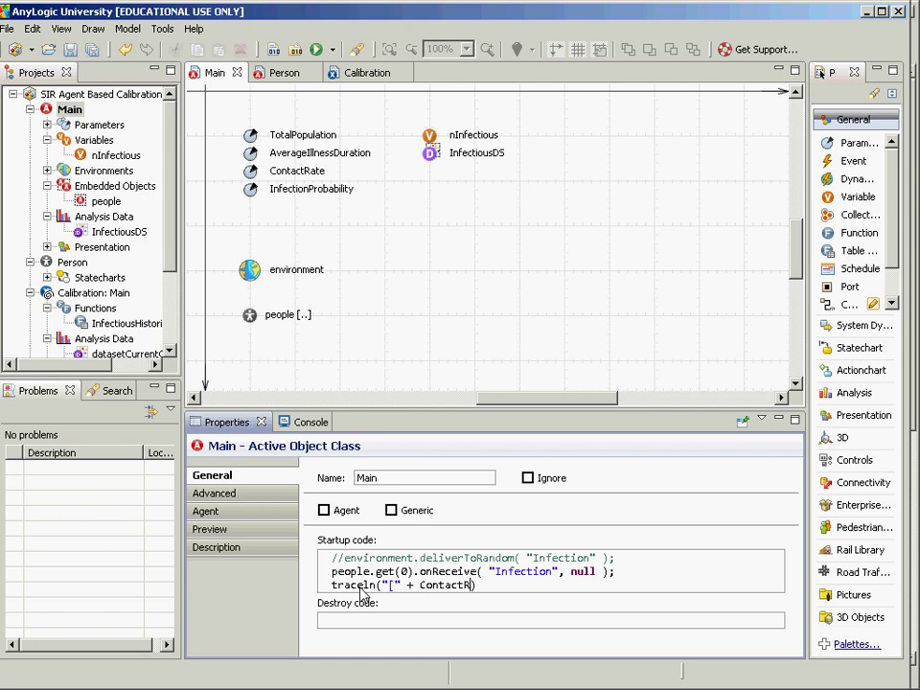
{"action": "key", "text": "ctrl+space"}
{"action": "key", "text": "Return"}
- Complete the traceln statement with + ", " + InfectionProbability + "]"); and try to save the model
{"action": "type", "text": "+ \", \" + Infec"}
{"action": "key", "text": "ctrl+space"}
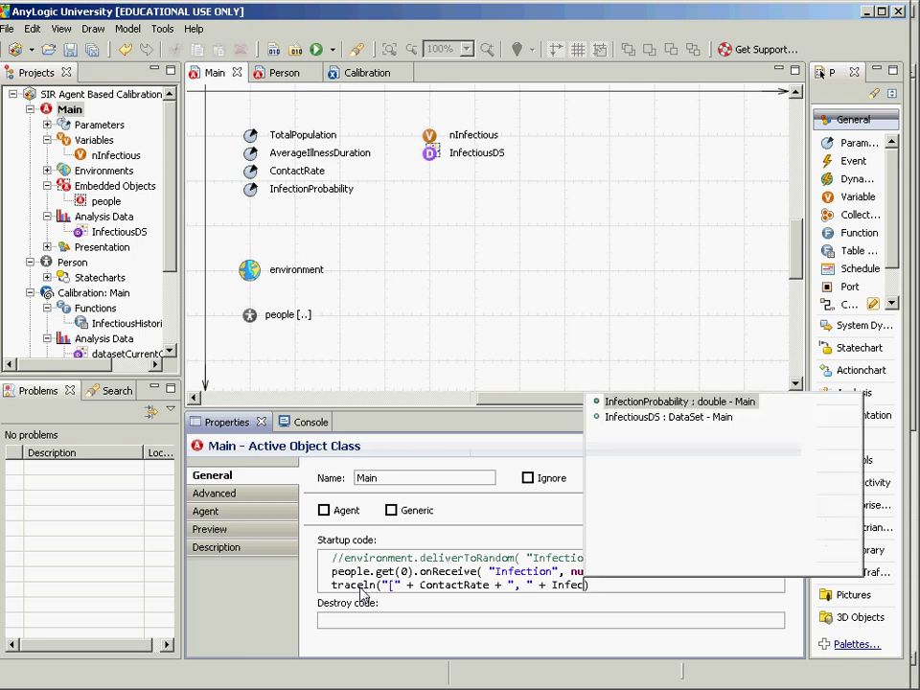
{"action": "key", "text": "Return"}
{"action": "type", "text": "+ \"]"}
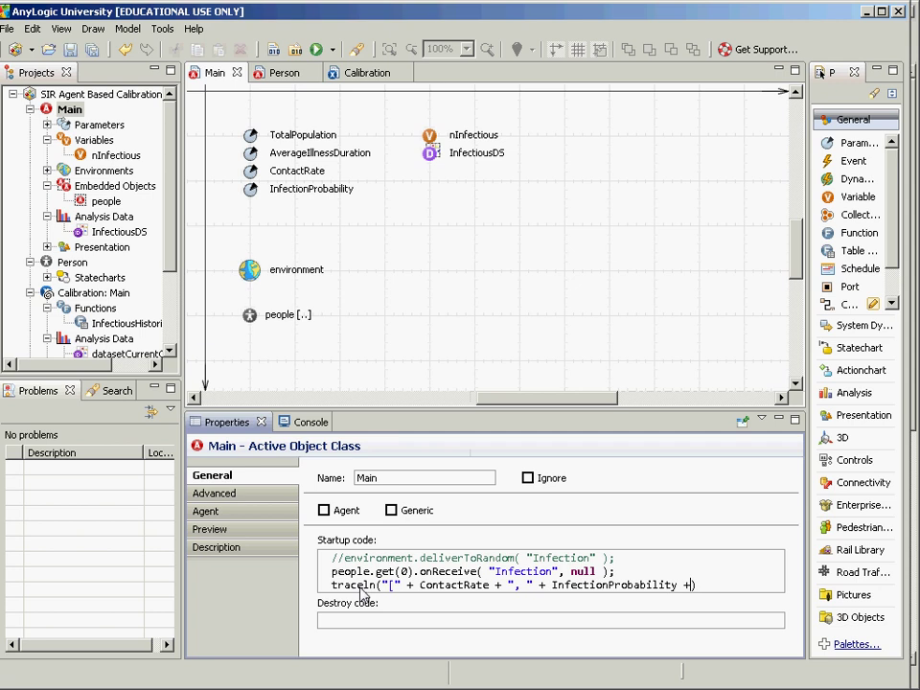
{"action": "type", "text": "\");"}
{"action": "key", "text": "ctrl+s"}
{"action": "key", "text": "Return"}
- Run the Calibration experiment and return to the model editor's console to watch the traced parameter values
{"action": "scroll", "coordinate": [175, 246], "scroll_direction": "down", "scroll_amount": 2}
{"action": "left_click", "coordinate": [69, 202]}
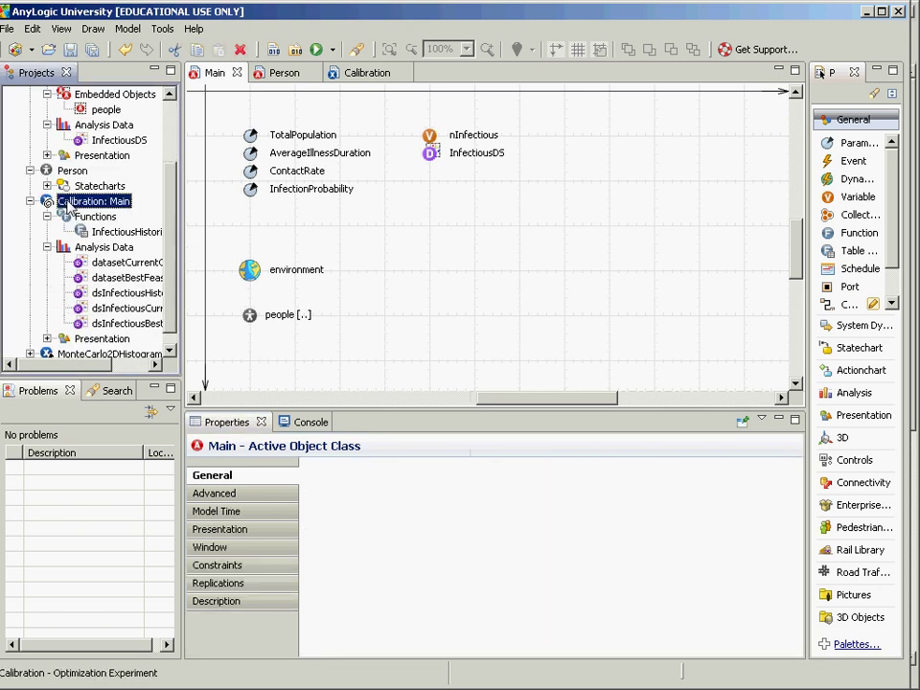
{"action": "right_click", "coordinate": [67, 202]}
{"action": "left_click", "coordinate": [103, 394]}
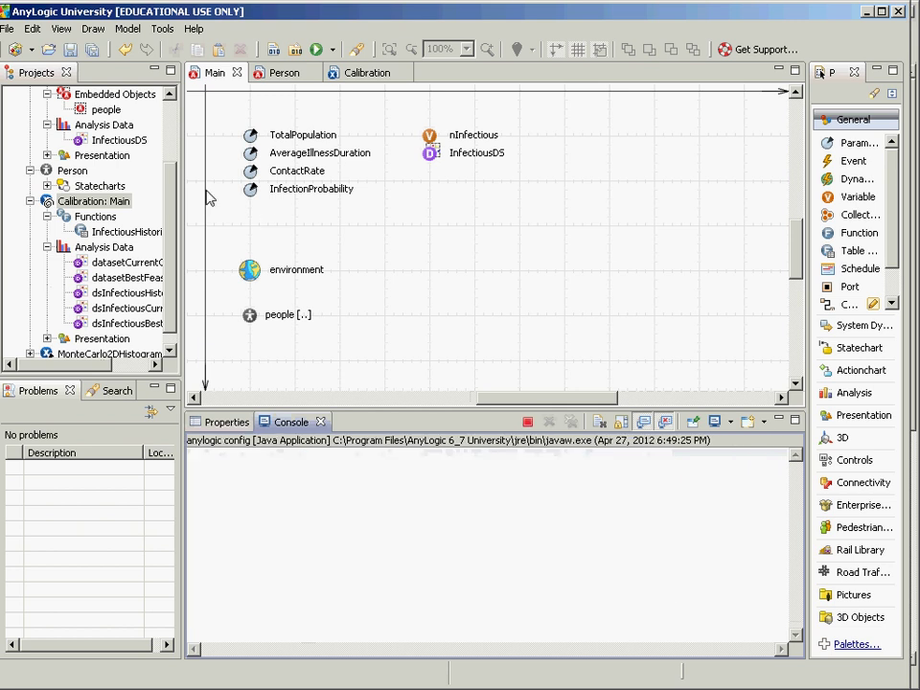
{"action": "left_click", "coordinate": [804, 9]}
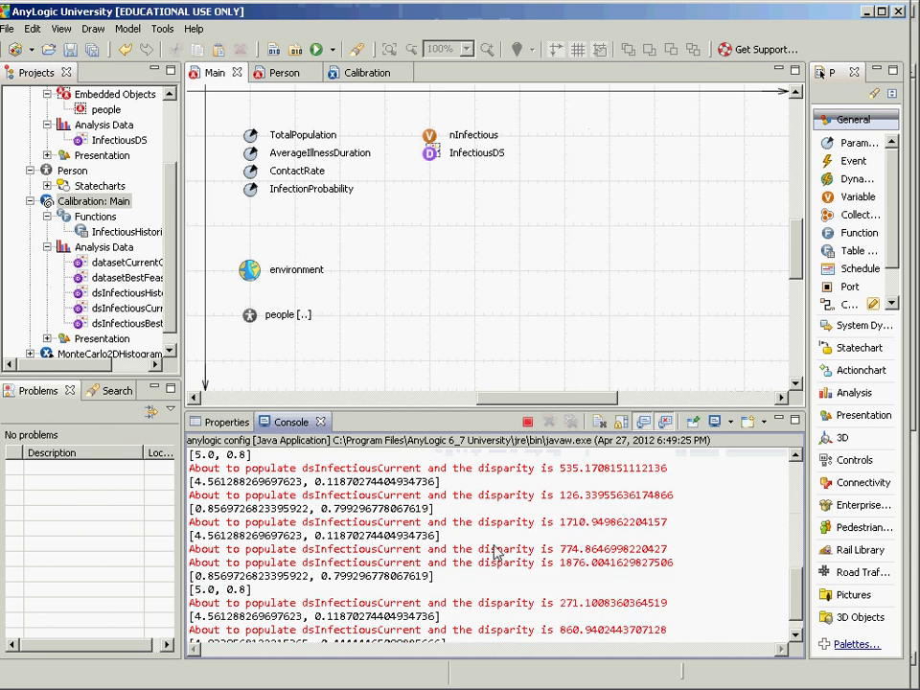
- Stop the calibration run and review the traced parameter pairs back to the start of the console output
{"action": "left_click", "coordinate": [532, 423]}
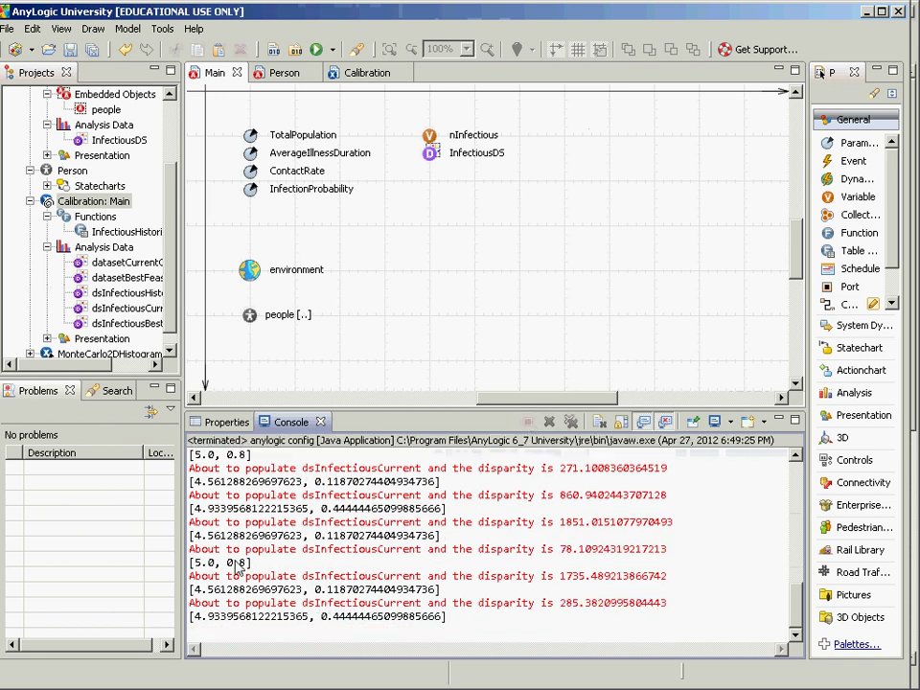
{"action": "scroll", "coordinate": [237, 565], "scroll_direction": "up", "scroll_amount": 10}
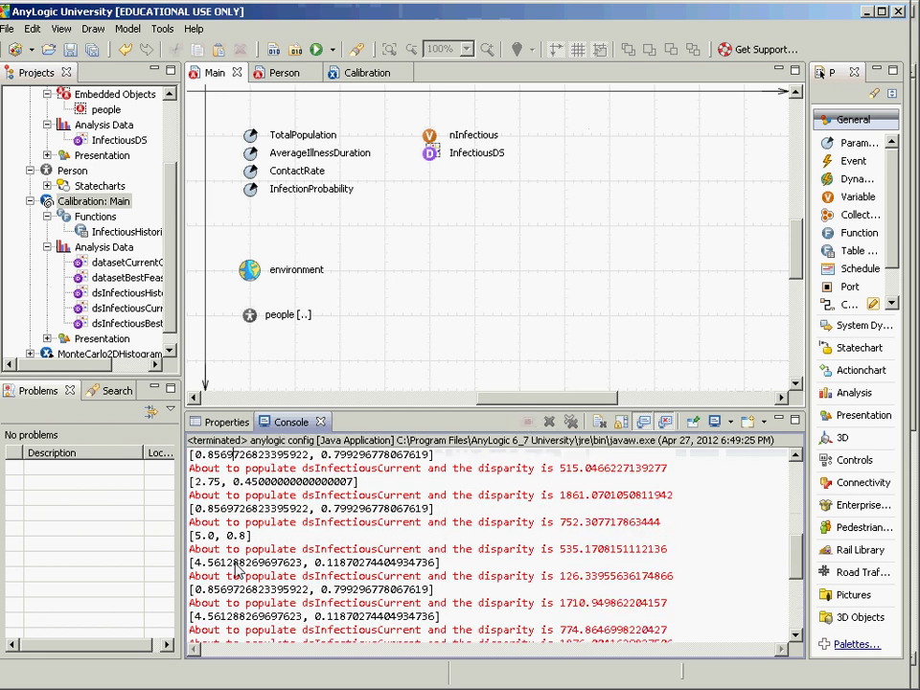
{"action": "scroll", "coordinate": [237, 565], "scroll_direction": "up", "scroll_amount": 2}
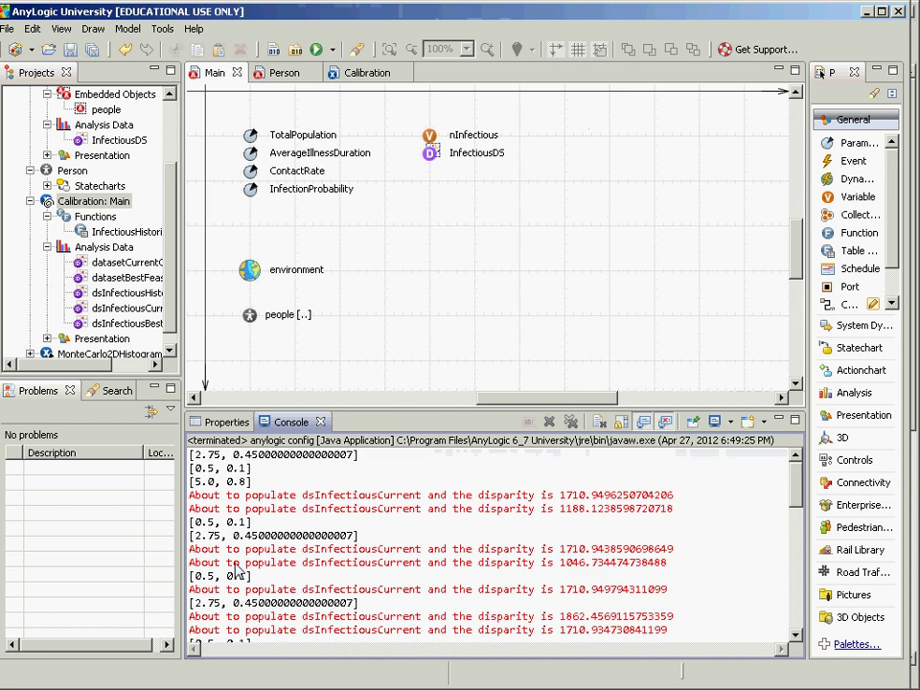
- Remove the opening "[" string and its plus sign from the traceln statement in Main's startup code
{"action": "left_click", "coordinate": [122, 202]}
{"action": "scroll", "coordinate": [108, 163], "scroll_direction": "up", "scroll_amount": 3}
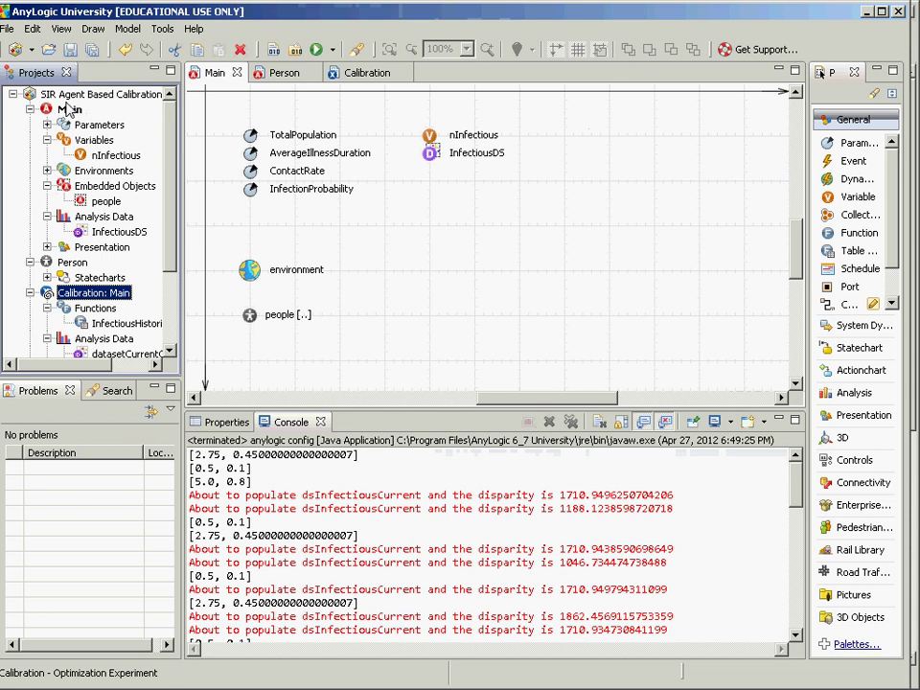
{"action": "left_click", "coordinate": [69, 109]}
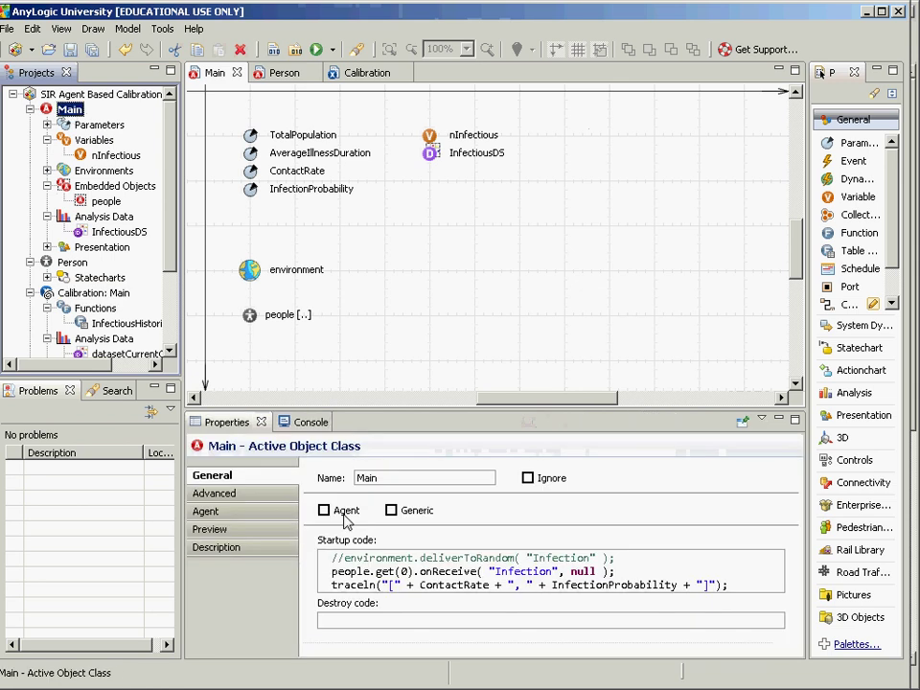
{"action": "left_click", "coordinate": [387, 586]}
{"action": "double_click", "coordinate": [388, 585]}
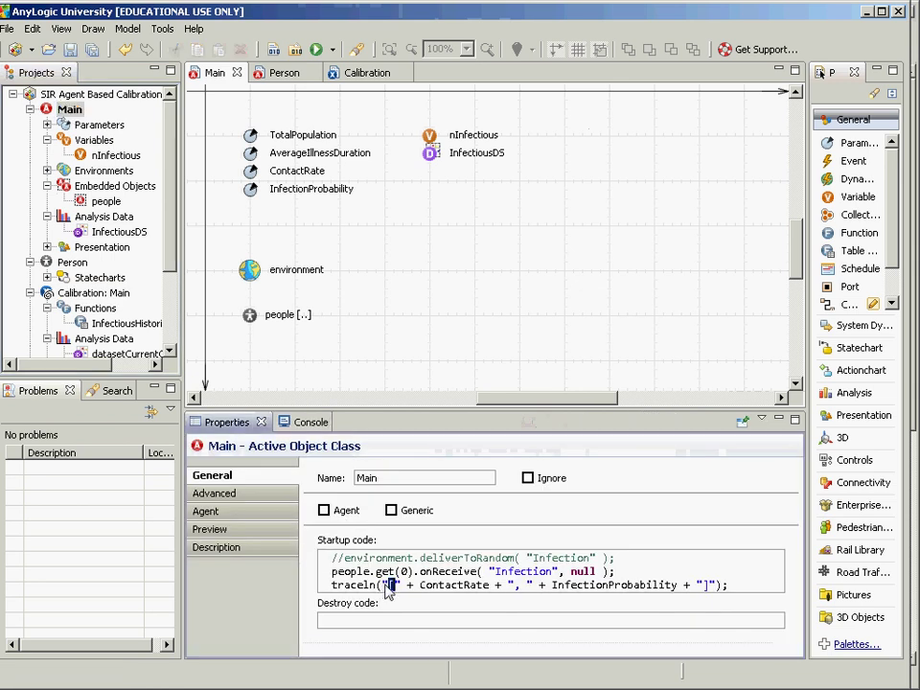
{"action": "key", "text": "Delete"}
{"action": "key", "text": "shift+Right"}
{"action": "key", "text": "shift+Right"}
{"action": "key", "text": "shift+Right"}
{"action": "key", "text": "shift+Right"}
{"action": "key", "text": "shift+Right"}
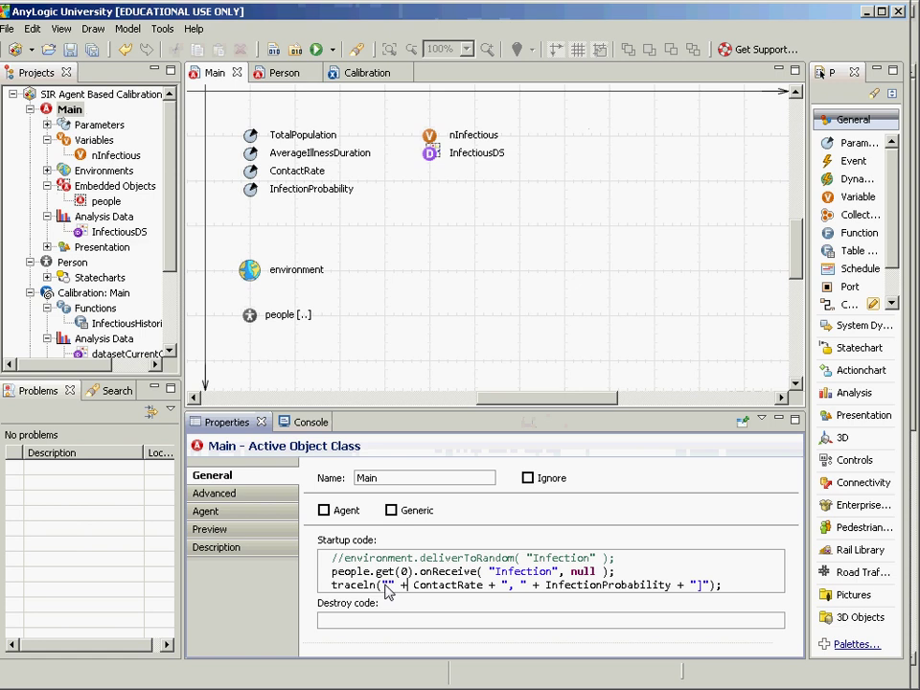
{"action": "key", "text": "Delete"}
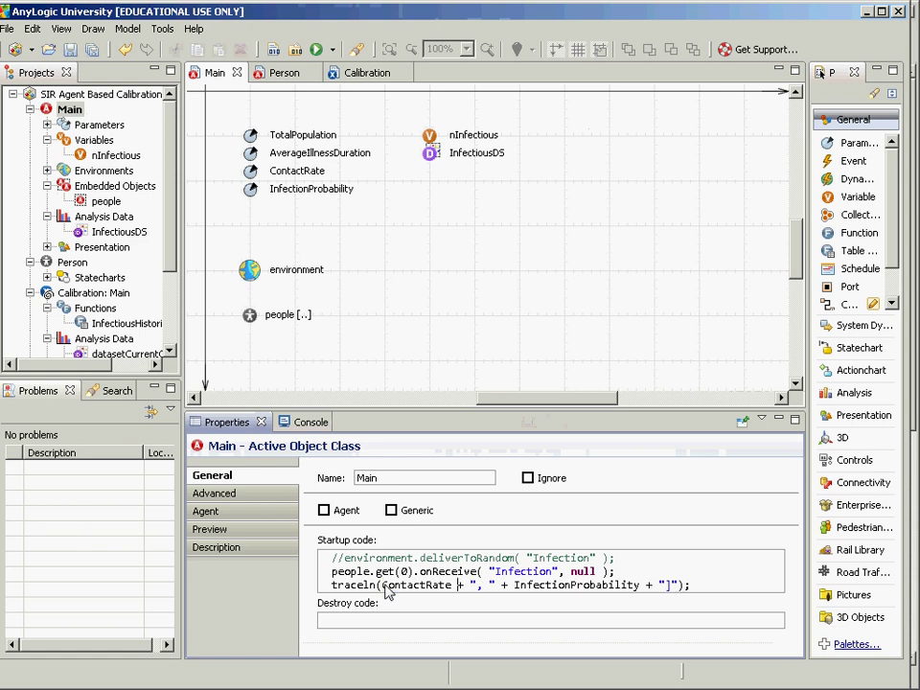
- Replace the comma separator between ContactRate and InfectionProbability in the traceln statement with a tab, "\t"
{"action": "key", "text": "Right"}
{"action": "key", "text": "Right"}
{"action": "key", "text": "Right"}
{"action": "key", "text": "shift+Right"}
{"action": "key", "text": "shift+Right"}
{"action": "key", "text": "Delete"}
{"action": "type", "text": "\\t"}
- Delete the closing "]" string after InfectionProbability so the statement reads traceln(ContactRate + "\t" + InfectionProbability);
{"action": "key", "text": "shift+Right"}
{"action": "key", "text": "shift+Right"}
{"action": "key", "text": "shift+Right"}
{"action": "key", "text": "shift+Right"}
{"action": "key", "text": "shift+Right"}
{"action": "key", "text": "Delete"}
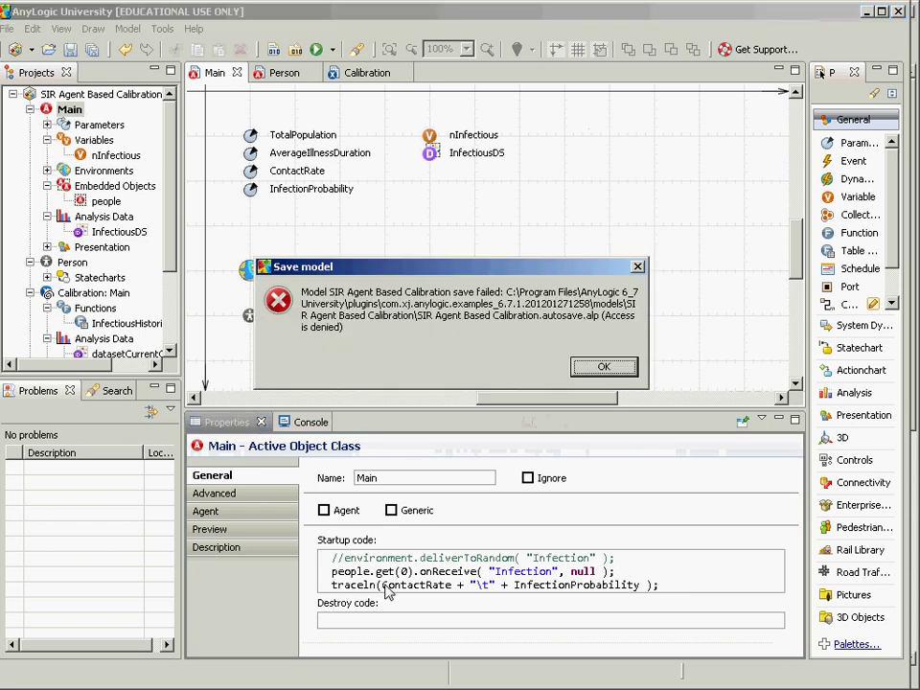
{"action": "key", "text": "Return"}
{"action": "key", "text": "Delete"}
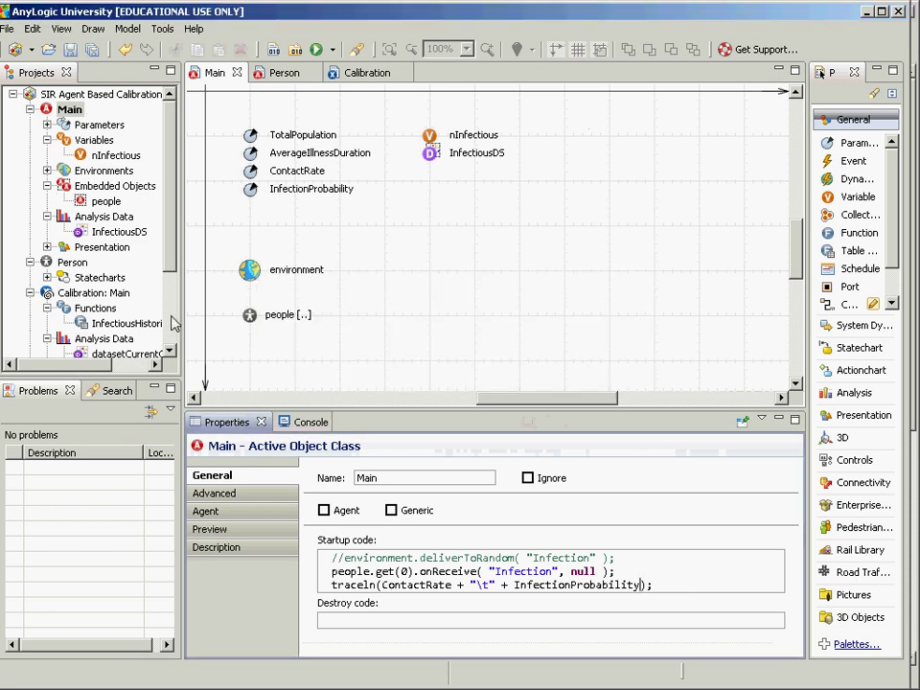
- Comment out the System.err.println line in the Calibration experiment's after-simulation-run code
{"action": "left_click", "coordinate": [88, 294]}
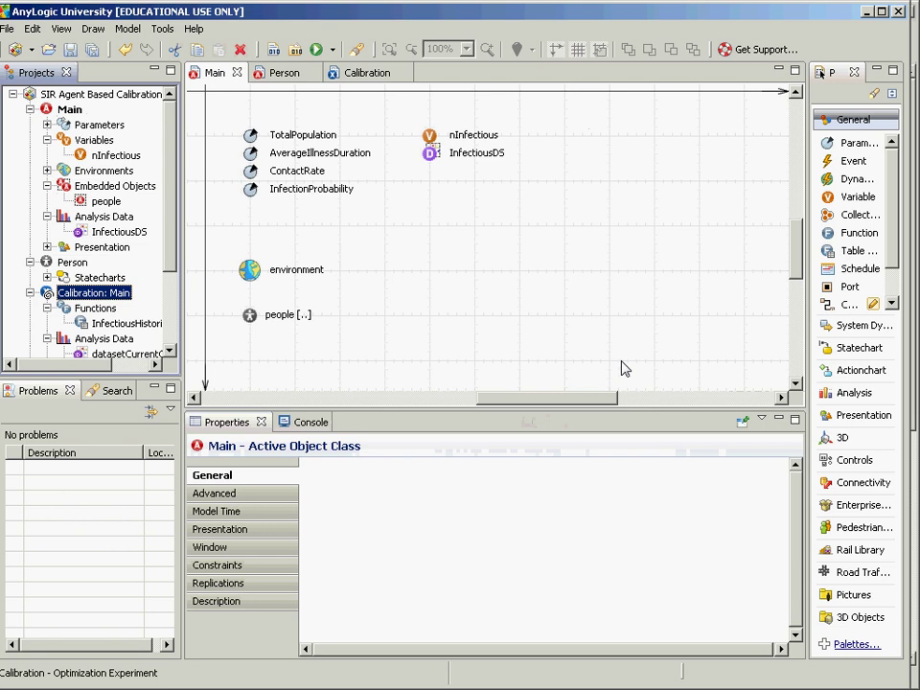
{"action": "left_click", "coordinate": [624, 369]}
{"action": "scroll", "coordinate": [402, 287], "scroll_direction": "down", "scroll_amount": 3}
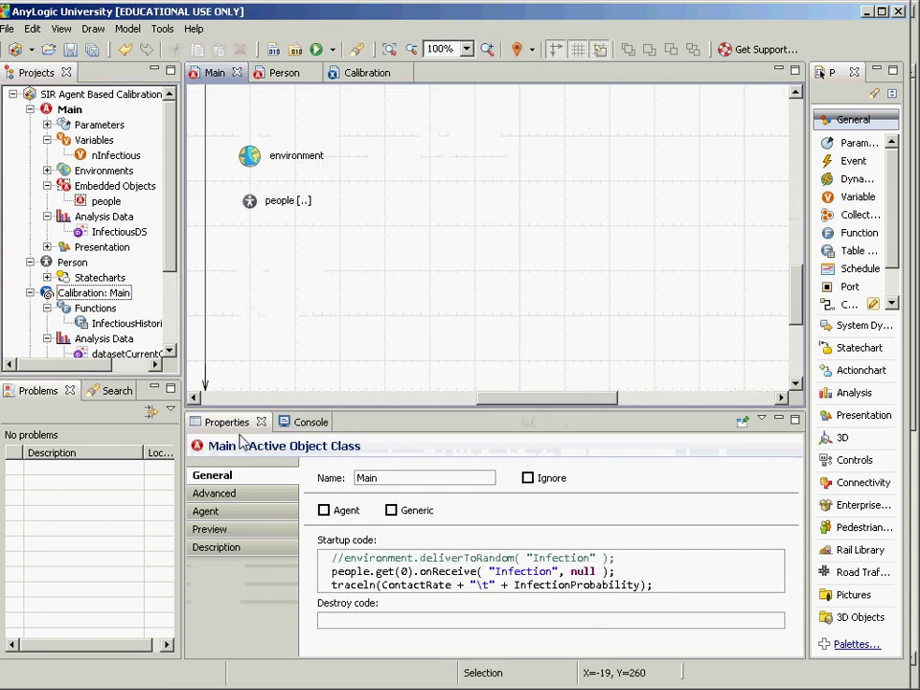
{"action": "left_click", "coordinate": [93, 293]}
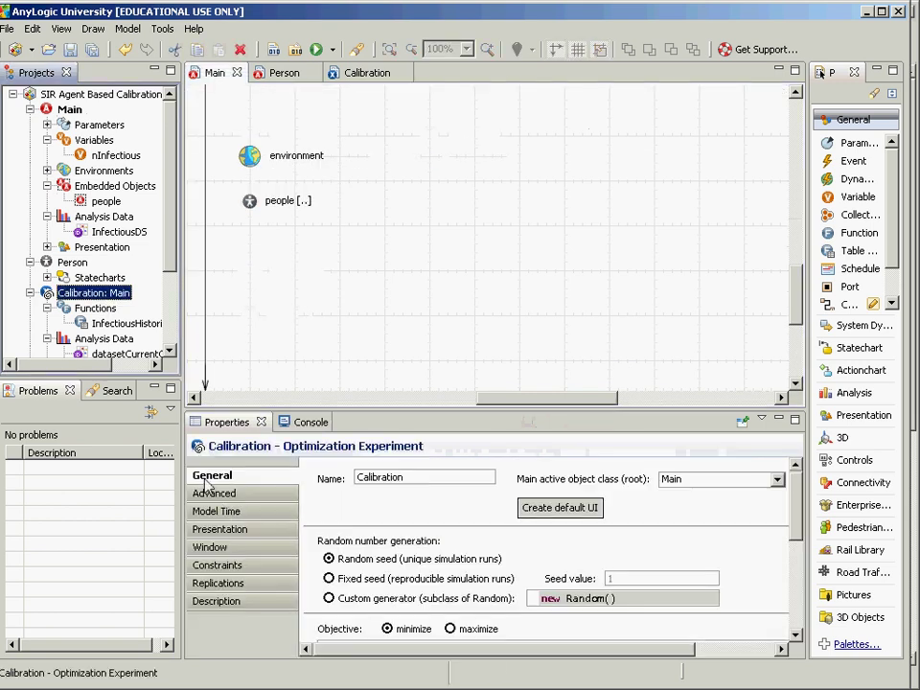
{"action": "left_click", "coordinate": [209, 492]}
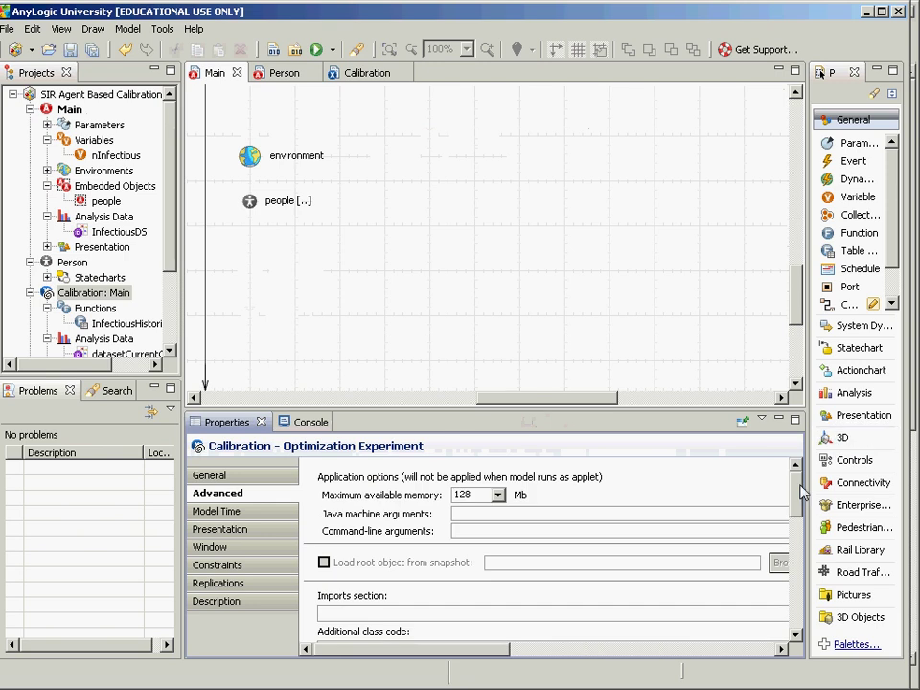
{"action": "scroll", "coordinate": [800, 492], "scroll_direction": "down", "scroll_amount": 5}
{"action": "scroll", "coordinate": [670, 508], "scroll_direction": "up", "scroll_amount": 5}
{"action": "scroll", "coordinate": [611, 517], "scroll_direction": "down", "scroll_amount": 5}
{"action": "scroll", "coordinate": [671, 537], "scroll_direction": "up", "scroll_amount": 5}
{"action": "scroll", "coordinate": [726, 569], "scroll_direction": "down", "scroll_amount": 5}
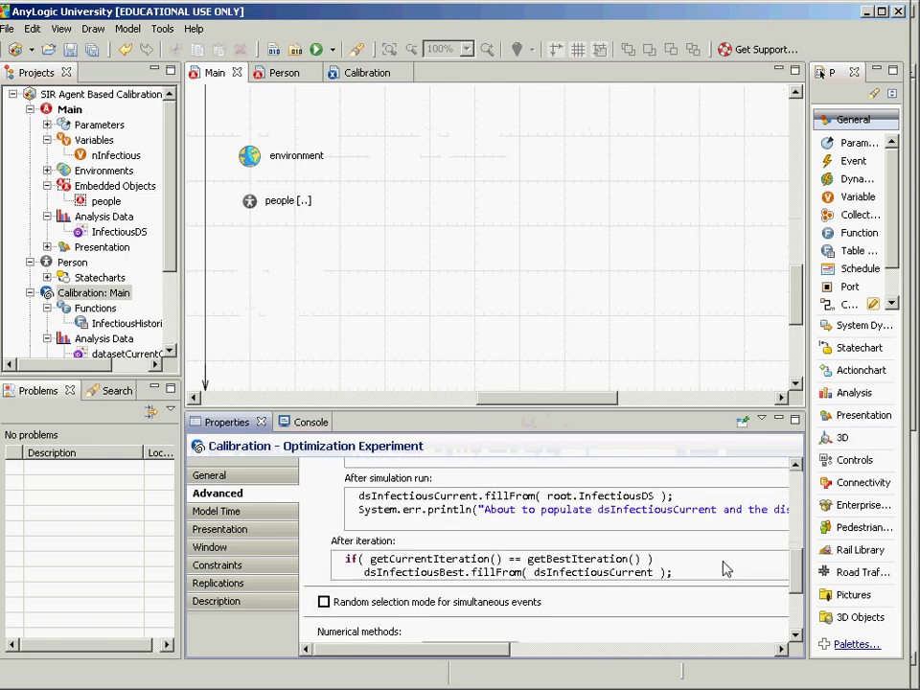
{"action": "scroll", "coordinate": [724, 568], "scroll_direction": "up", "scroll_amount": 1}
{"action": "left_click", "coordinate": [453, 519]}
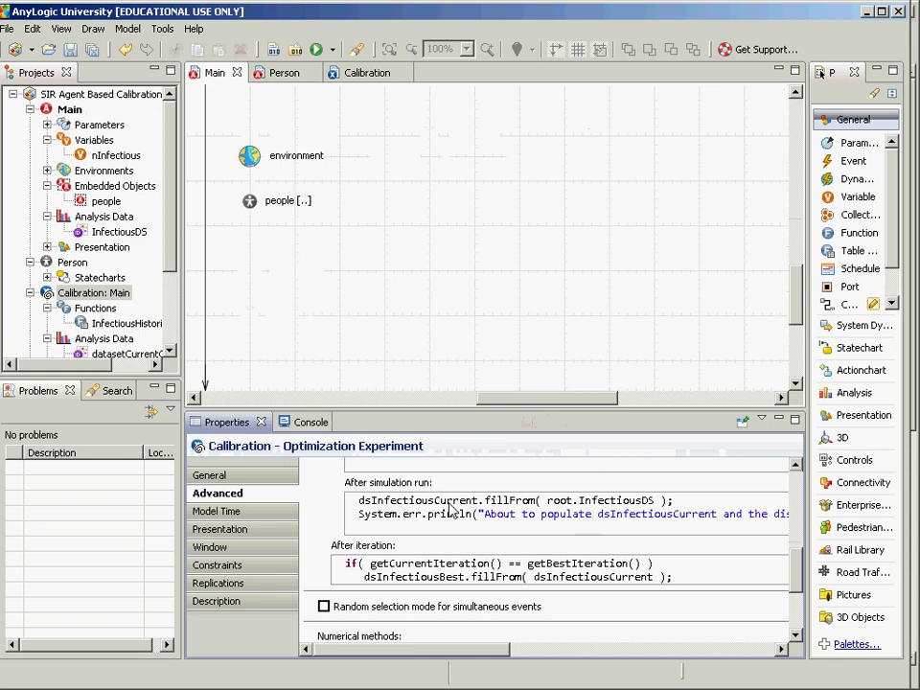
{"action": "type", "text": "//"}
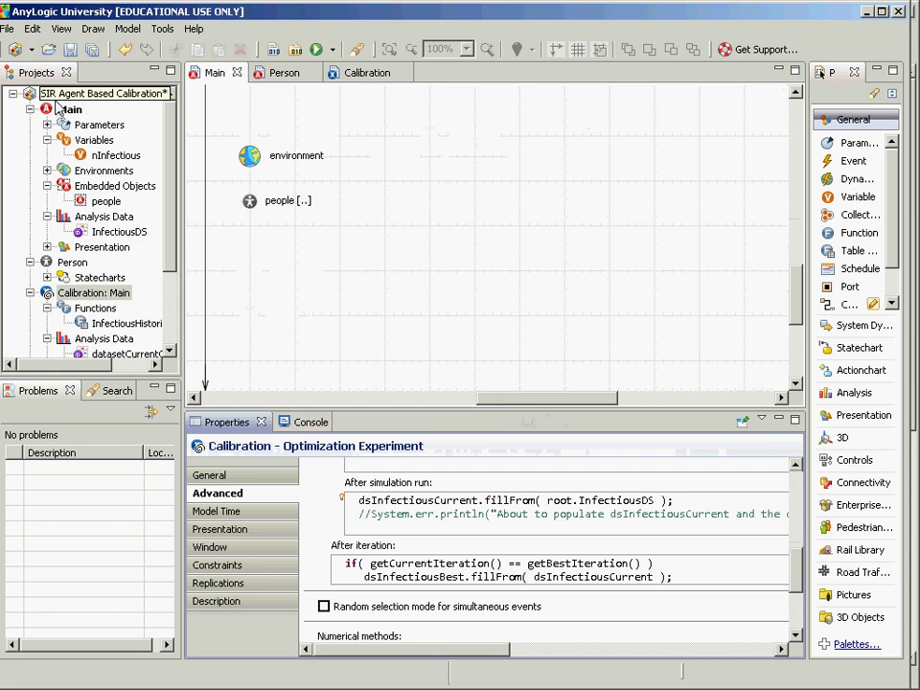
- Launch the Calibration experiment again, start the calibration, and return to the console showing the traced parameter values
{"action": "right_click", "coordinate": [81, 295]}
{"action": "left_click", "coordinate": [109, 485]}
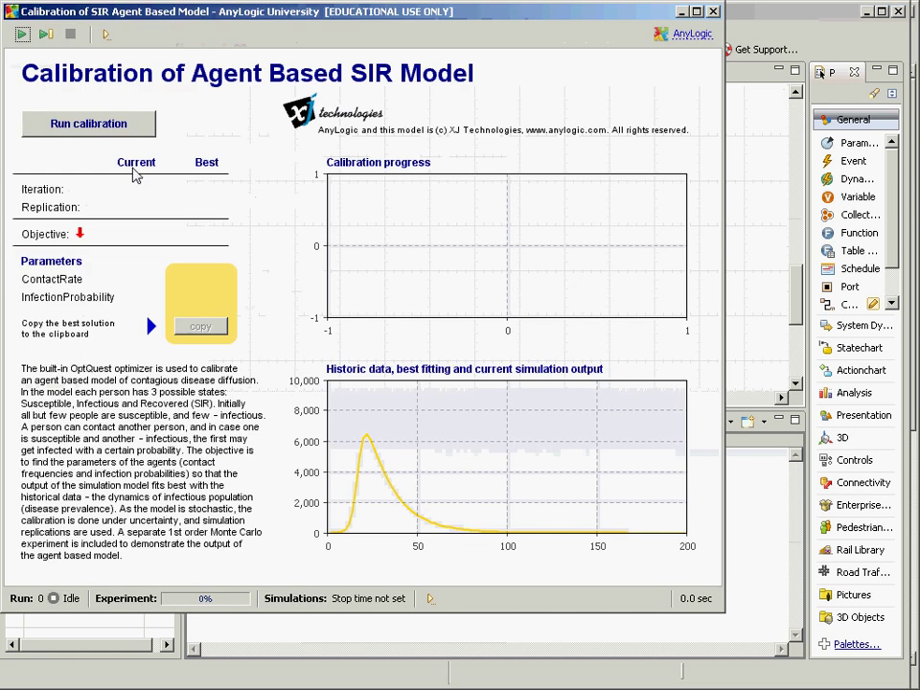
{"action": "left_click", "coordinate": [118, 132]}
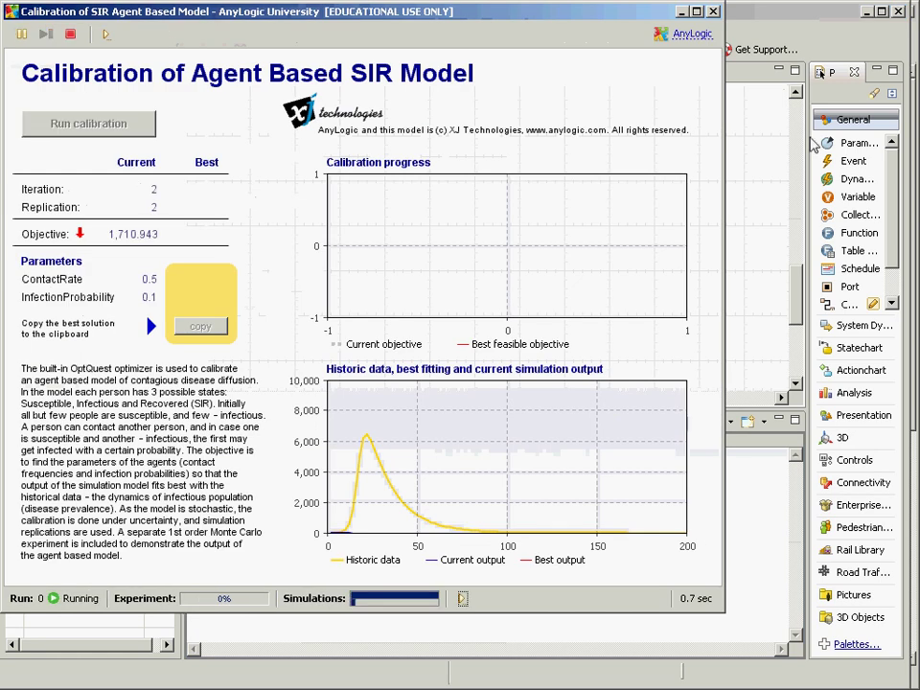
{"action": "left_click", "coordinate": [784, 19]}
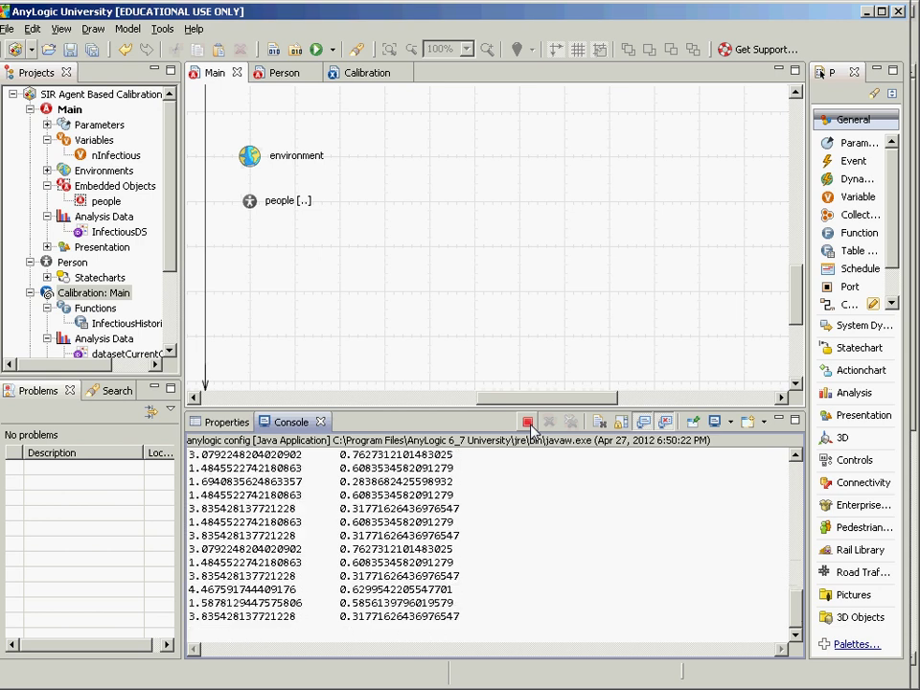
{"action": "key", "text": "alt+Tab"}
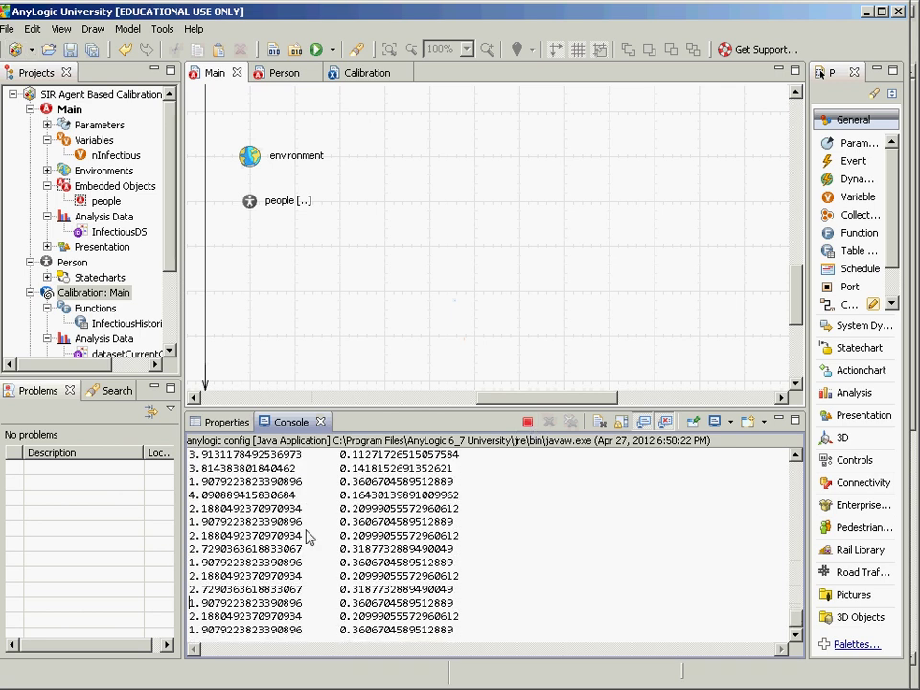
- Select all the traced values in the console and open Microsoft Excel 2010 with a blank workbook
{"action": "key", "text": "ctrl+a"}
{"action": "key", "text": "super"}
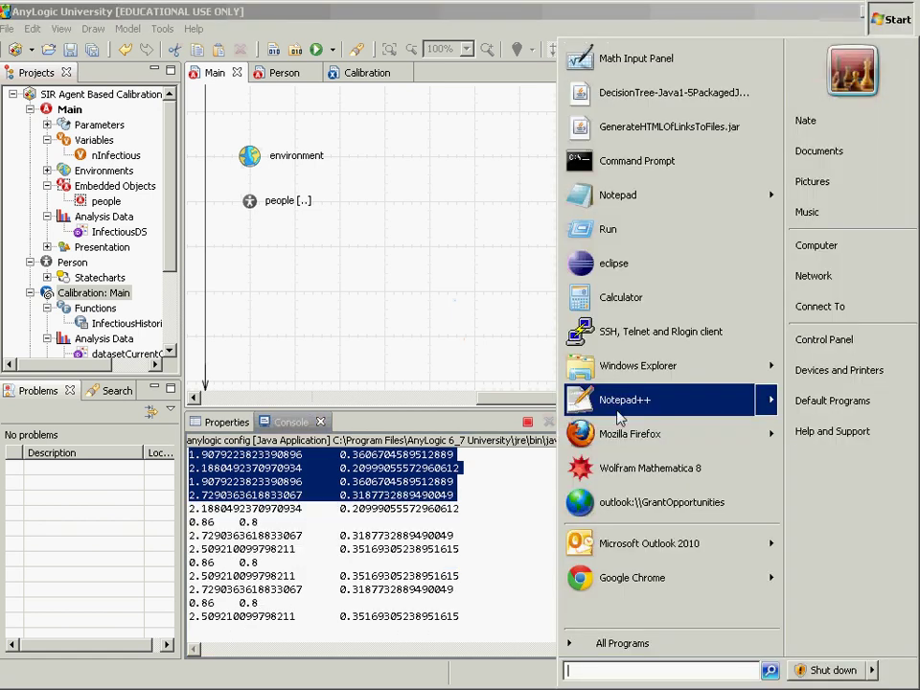
{"action": "left_click", "coordinate": [593, 647]}
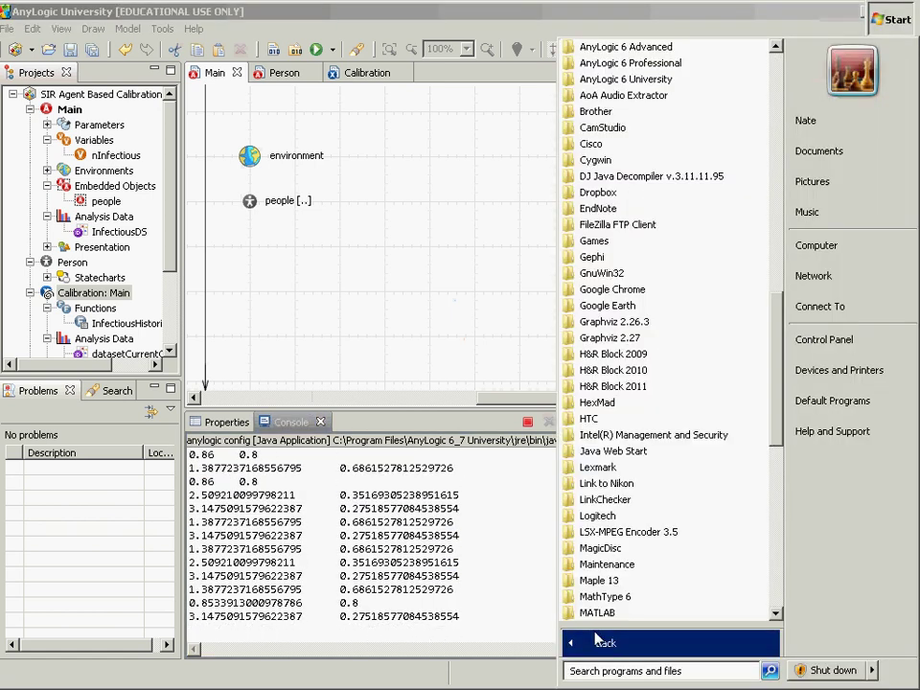
{"action": "left_click_drag", "start_coordinate": [776, 383], "coordinate": [774, 559]}
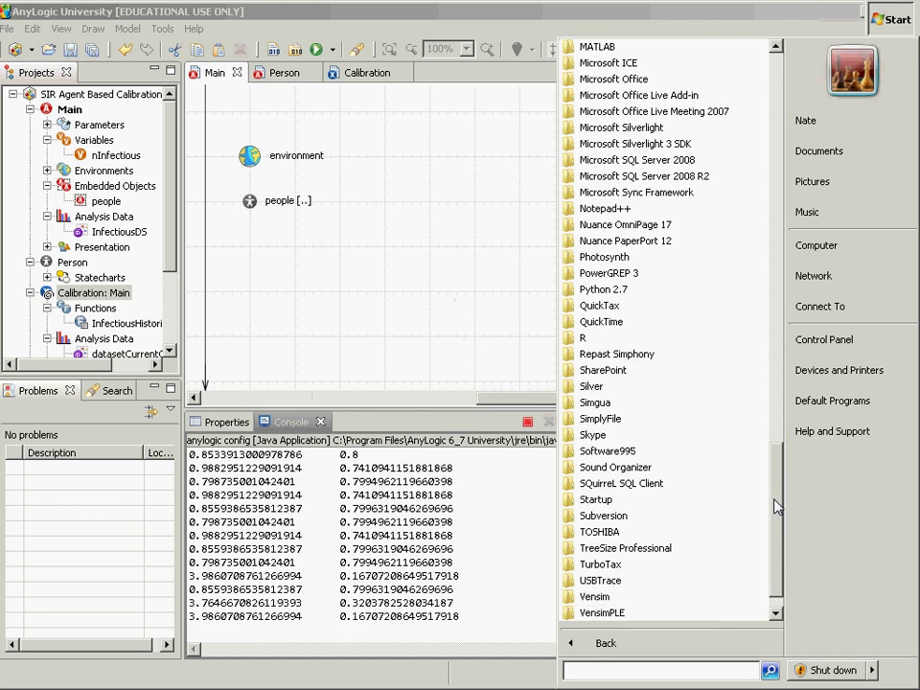
{"action": "left_click", "coordinate": [632, 82]}
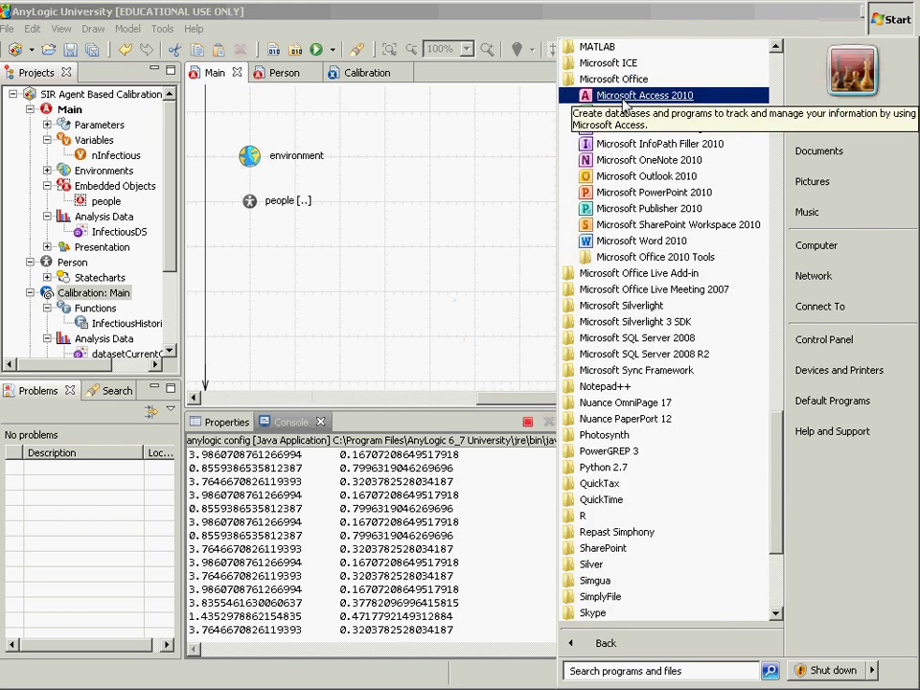
{"action": "left_click", "coordinate": [625, 113]}
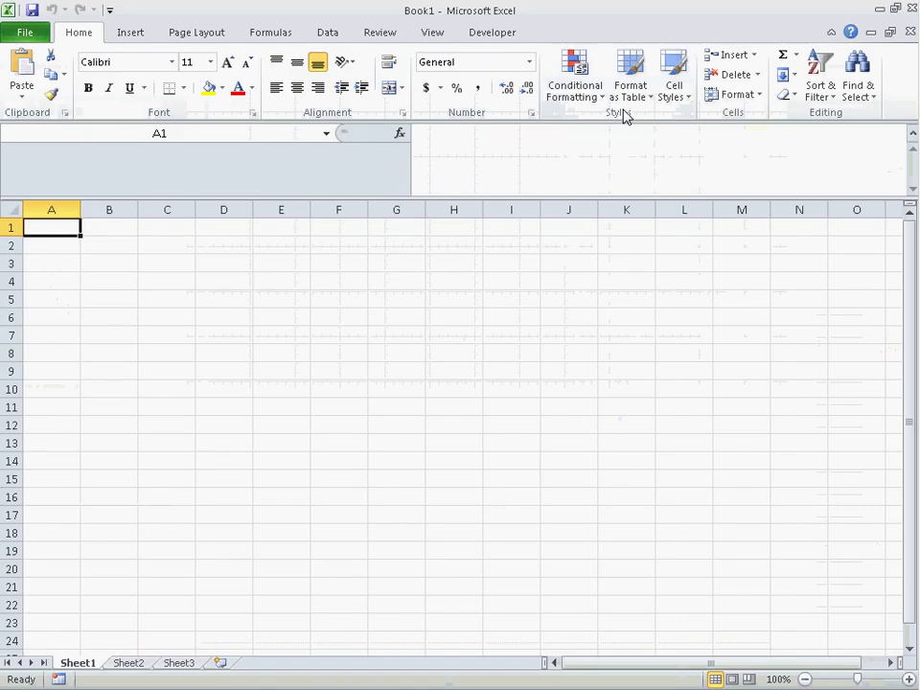
- Paste the traced parameter values into columns A and B from A1 and select the whole range A1:B142
{"action": "key", "text": "ctrl+v"}
{"action": "key", "text": "Right"}
{"action": "key", "text": "Left"}
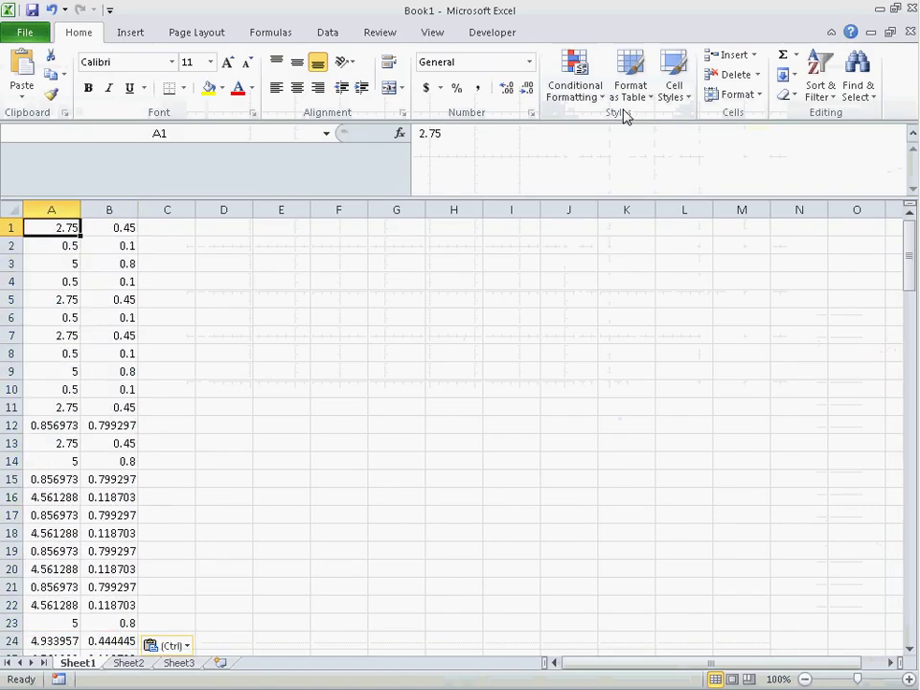
{"action": "key", "text": "ctrl"}
{"action": "key", "text": "Escape"}
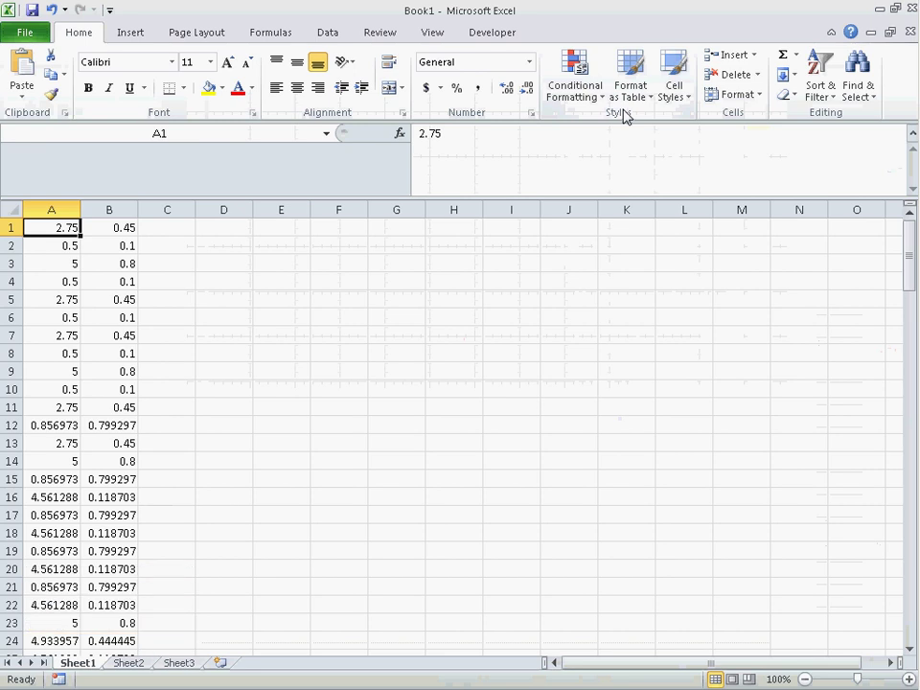
{"action": "key", "text": "ctrl+Down"}
{"action": "key", "text": "Right"}
{"action": "key", "text": "shift+Left"}
{"action": "key", "text": "shift+Up"}
{"action": "key", "text": "ctrl+shift+Up"}
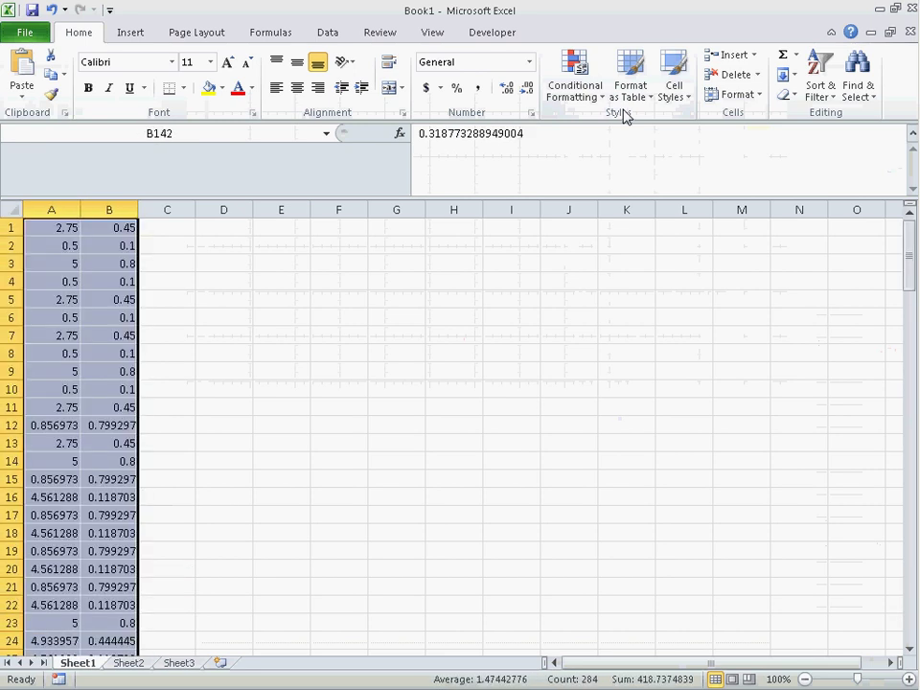
- Try an enlarged scatter chart with smooth lines and markers for the two columns, and delete it
{"action": "left_click", "coordinate": [132, 34]}
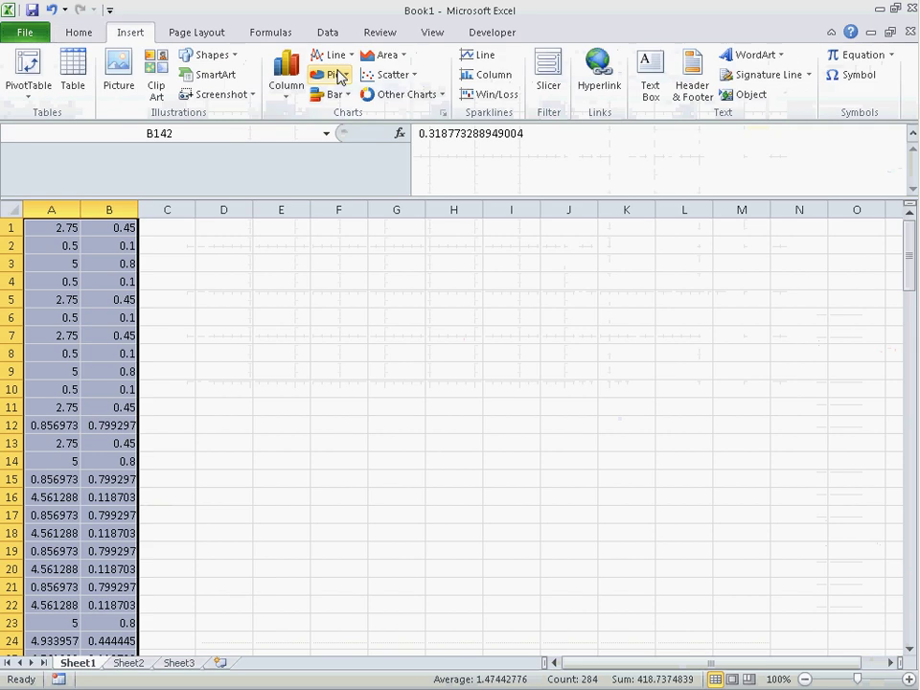
{"action": "left_click", "coordinate": [401, 75]}
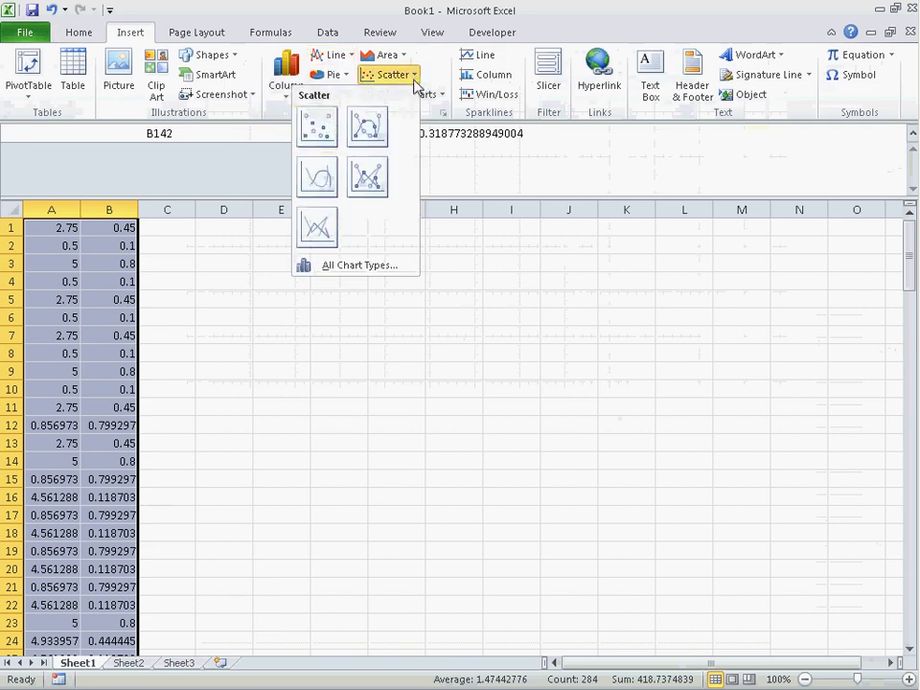
{"action": "left_click", "coordinate": [331, 127]}
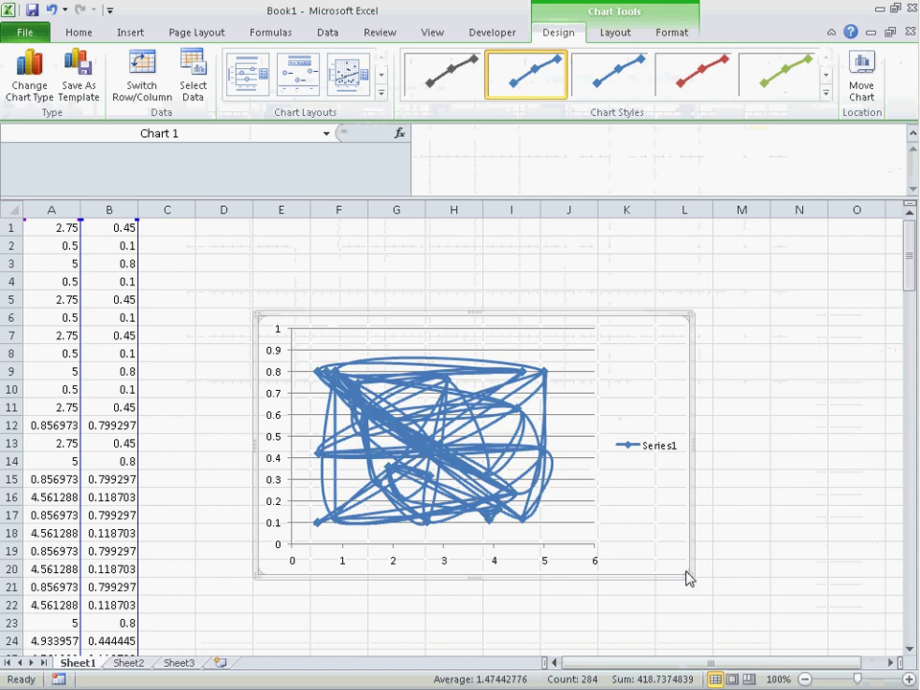
{"action": "left_click_drag", "start_coordinate": [689, 579], "coordinate": [809, 656]}
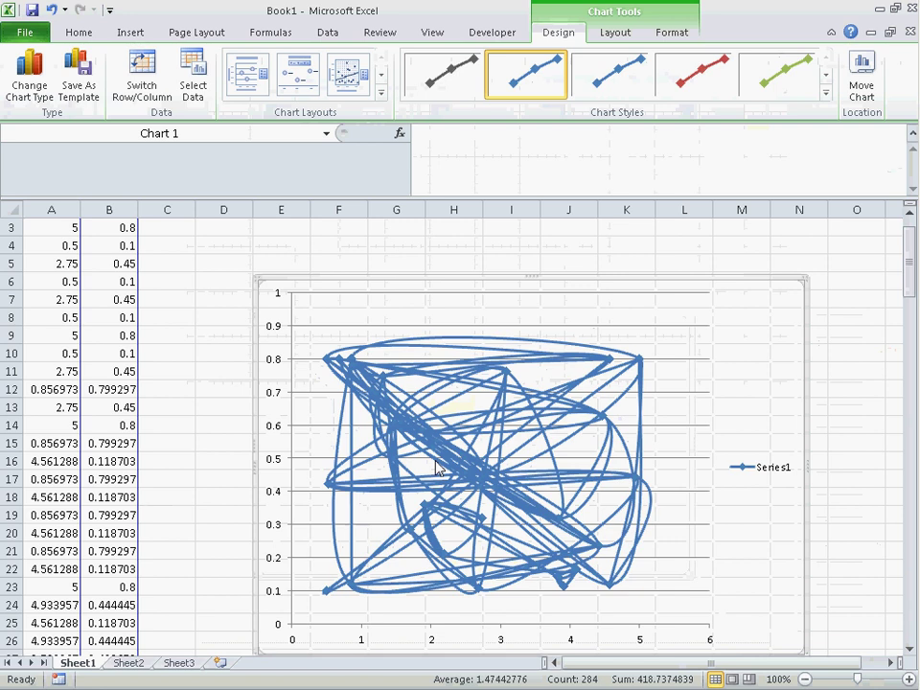
{"action": "mouse_move", "coordinate": [436, 470]}
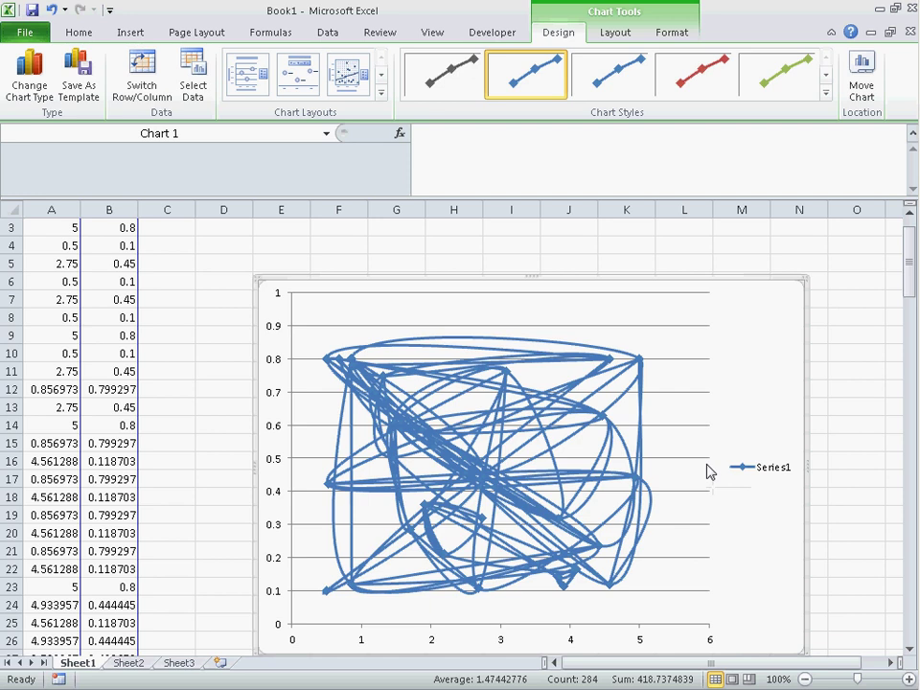
{"action": "scroll", "coordinate": [709, 470], "scroll_direction": "up", "scroll_amount": 1}
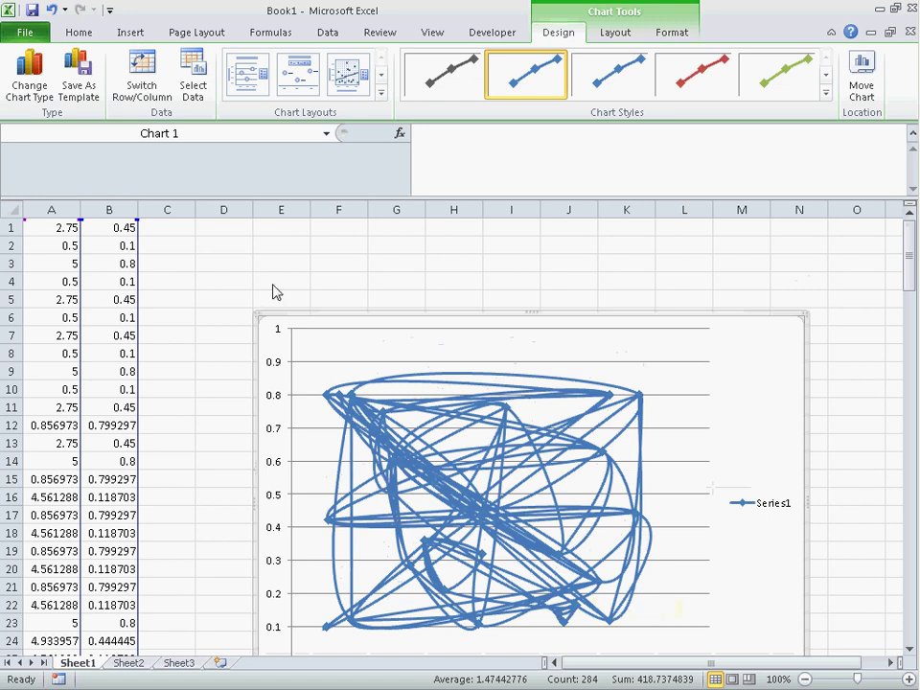
{"action": "key", "text": "Delete"}
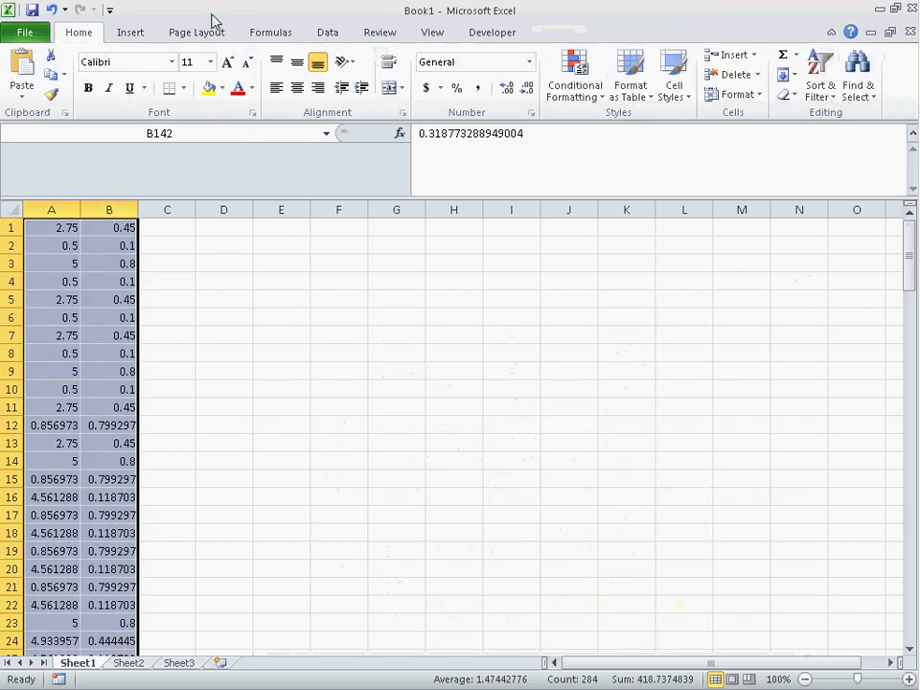
- Insert a scatter chart with smooth lines and markers from A1:B142 and enlarge it up to row 1
{"action": "left_click", "coordinate": [129, 33]}
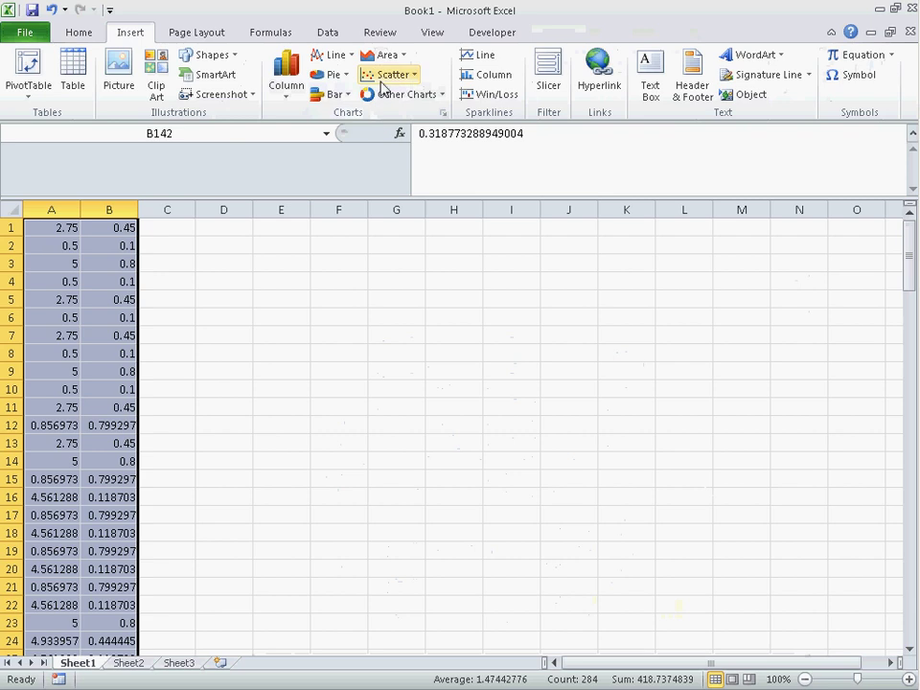
{"action": "left_click", "coordinate": [383, 79]}
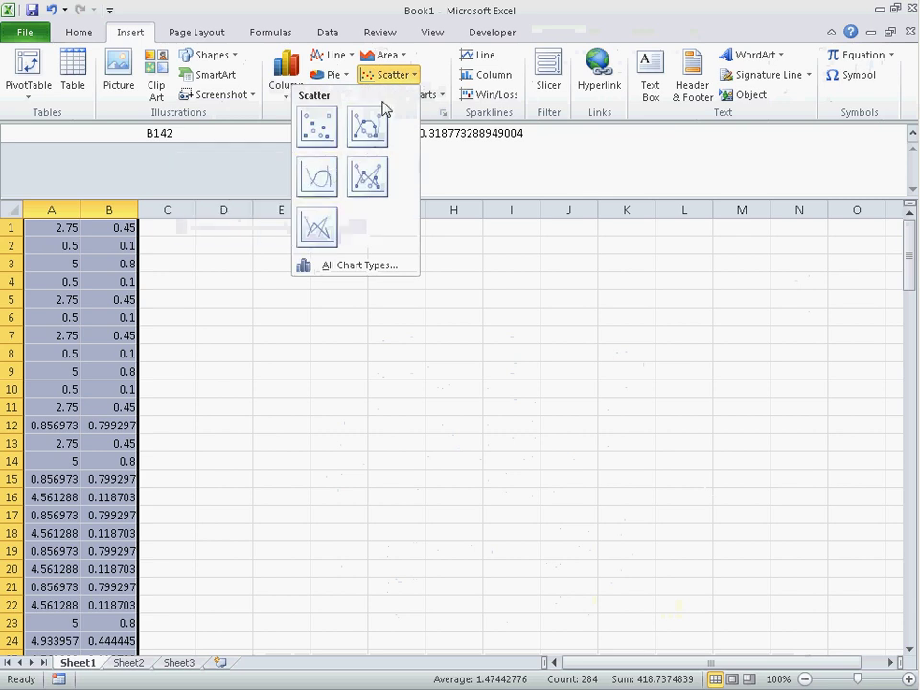
{"action": "left_click", "coordinate": [374, 134]}
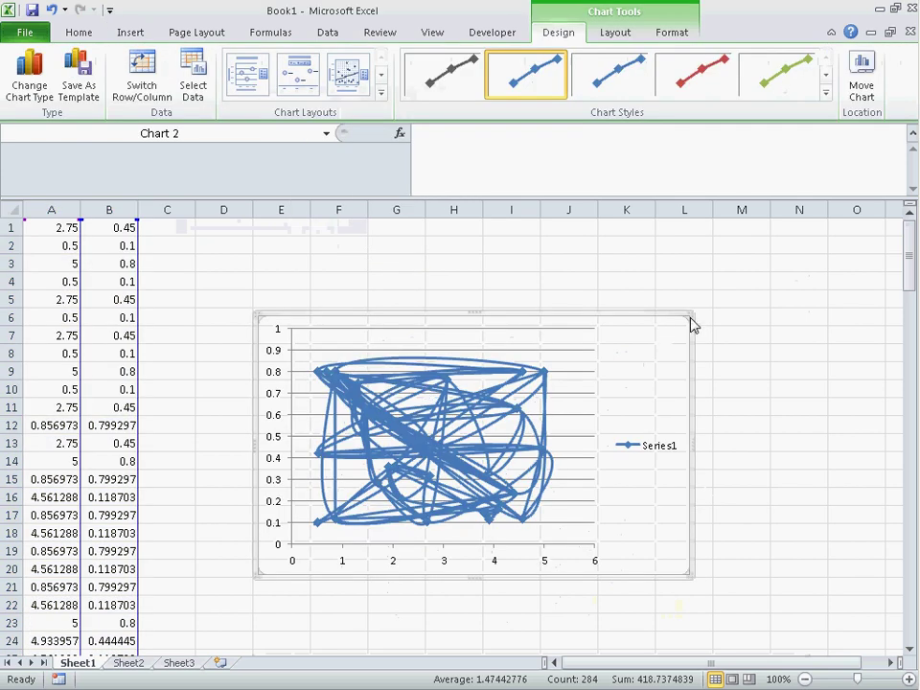
{"action": "left_click_drag", "start_coordinate": [692, 321], "coordinate": [820, 230]}
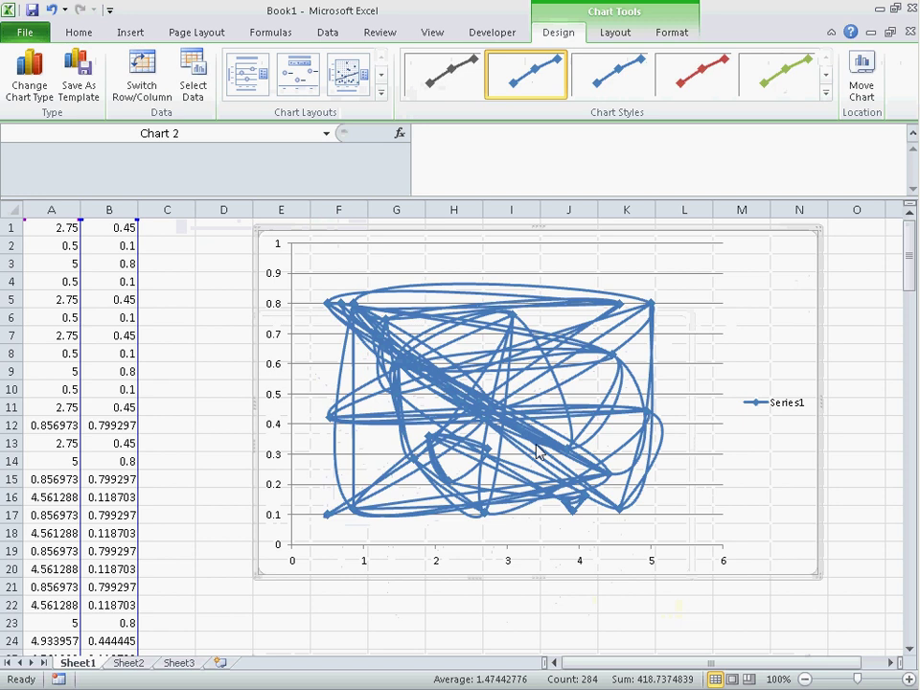
- Set the outline colour of the chart's data series to red and deselect the chart
{"action": "left_click", "coordinate": [429, 444]}
{"action": "right_click", "coordinate": [430, 444]}
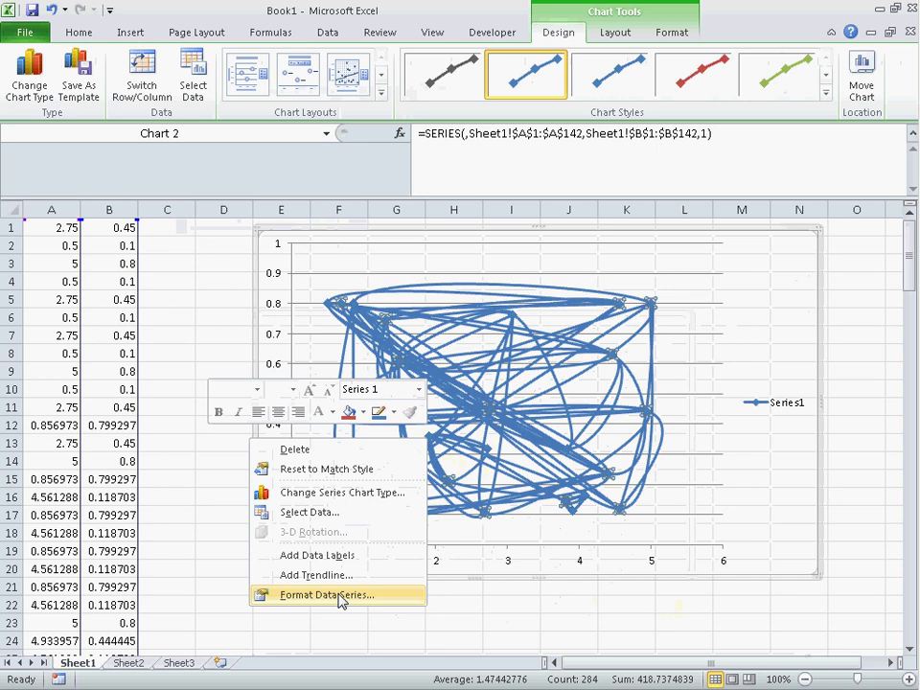
{"action": "left_click", "coordinate": [392, 414]}
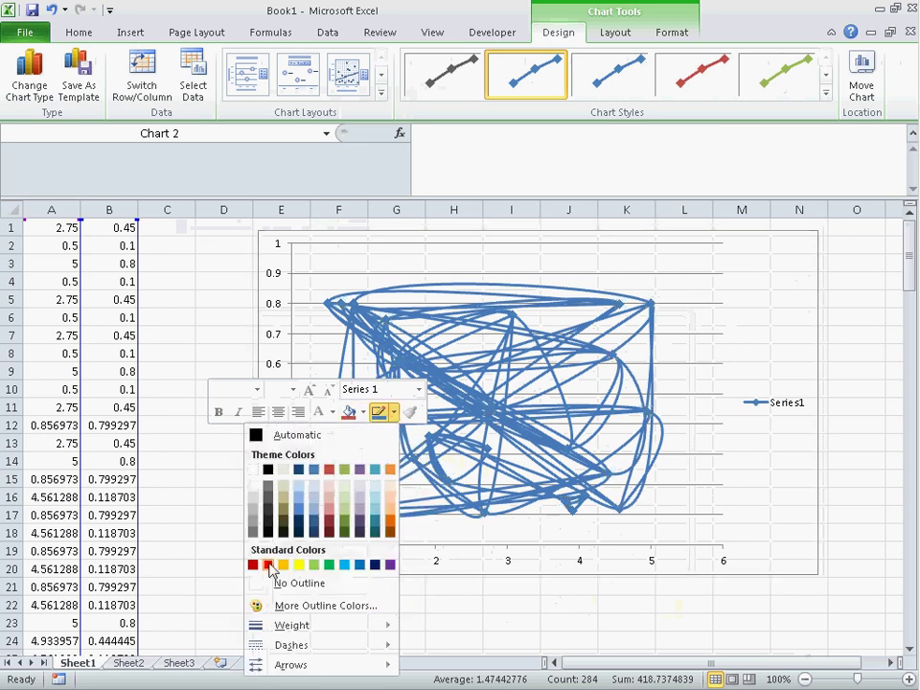
{"action": "left_click", "coordinate": [269, 565]}
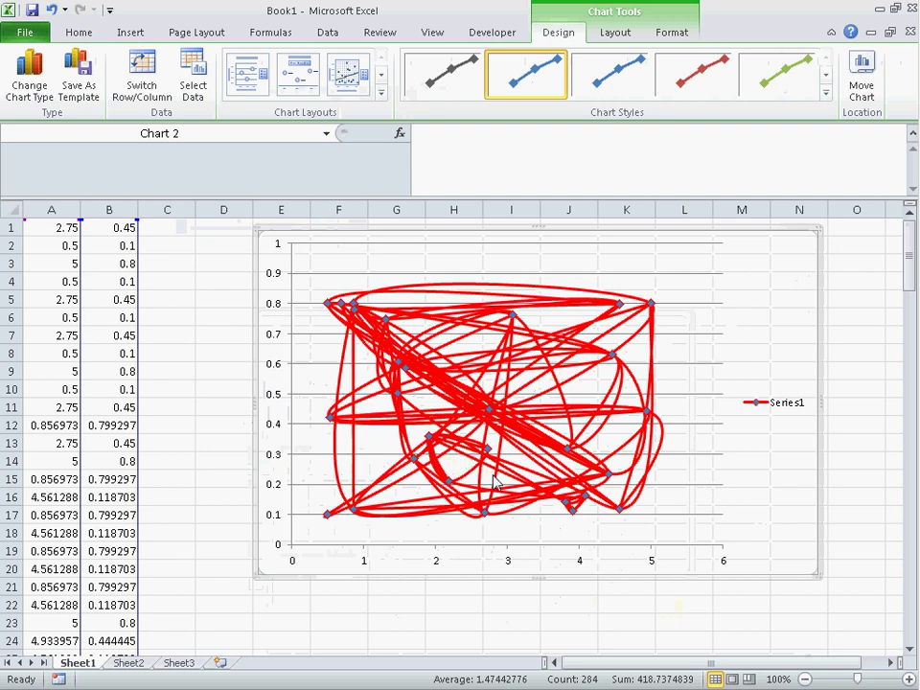
{"action": "mouse_move", "coordinate": [594, 461]}
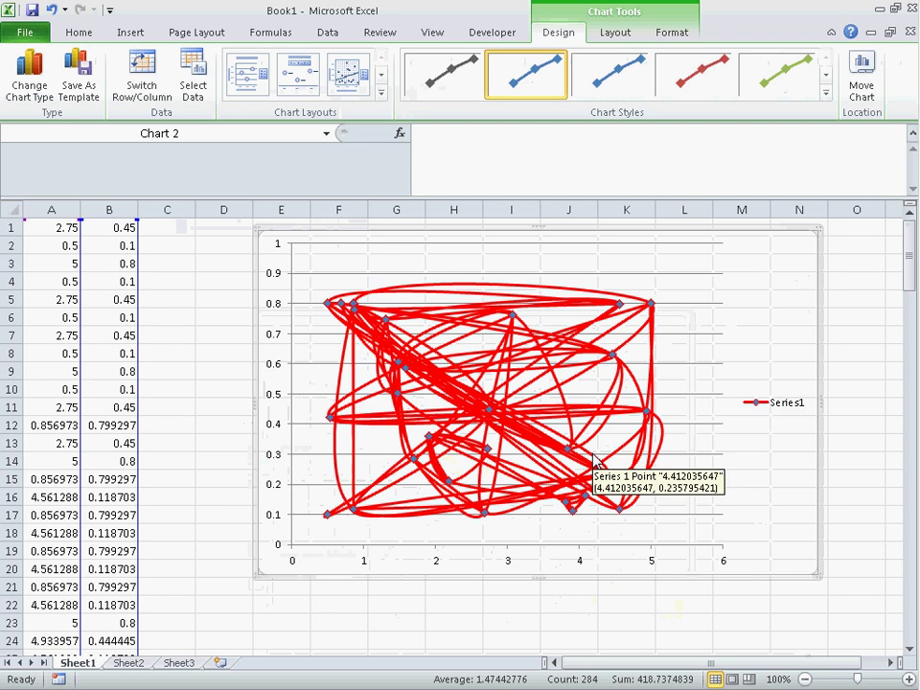
{"action": "left_click", "coordinate": [199, 397]}
{"action": "key", "text": "Home"}
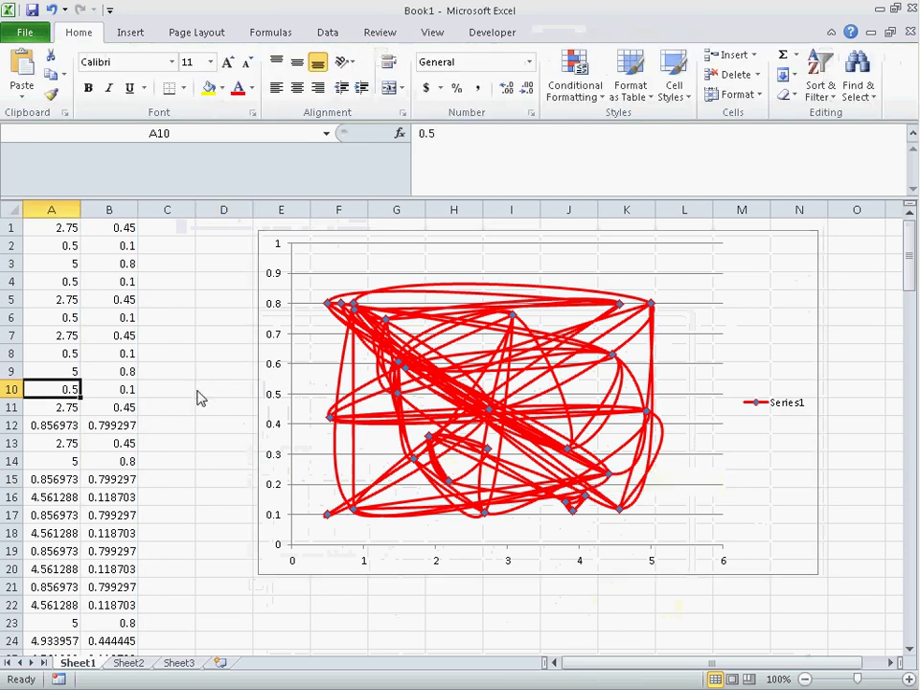
- Switch to AnyLogic and review the Calibration experiment's iteration count, objective, parameter ranges and replication settings
{"action": "key", "text": "alt+Tab"}
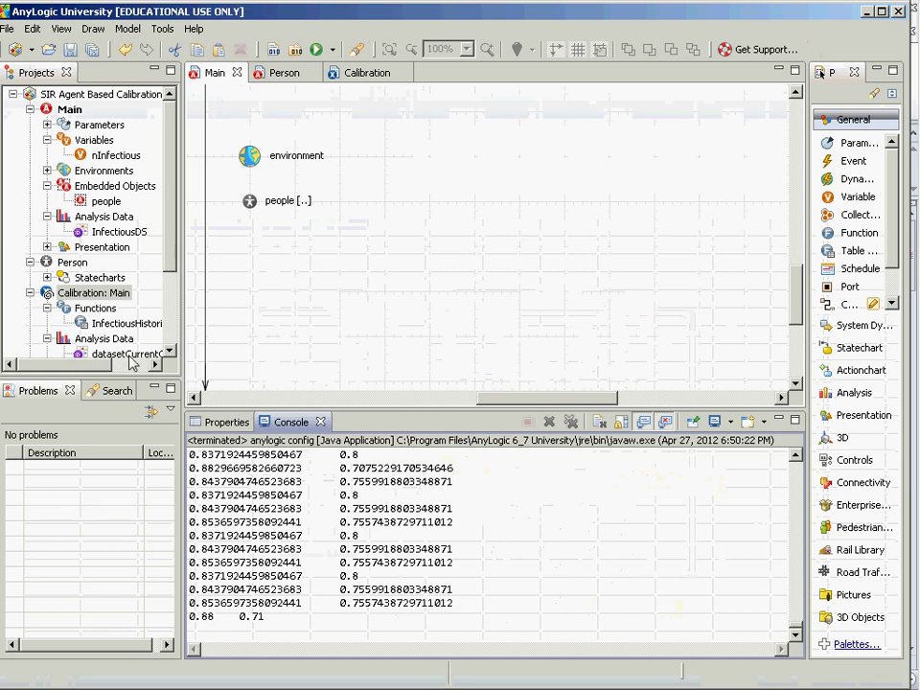
{"action": "left_click", "coordinate": [92, 292]}
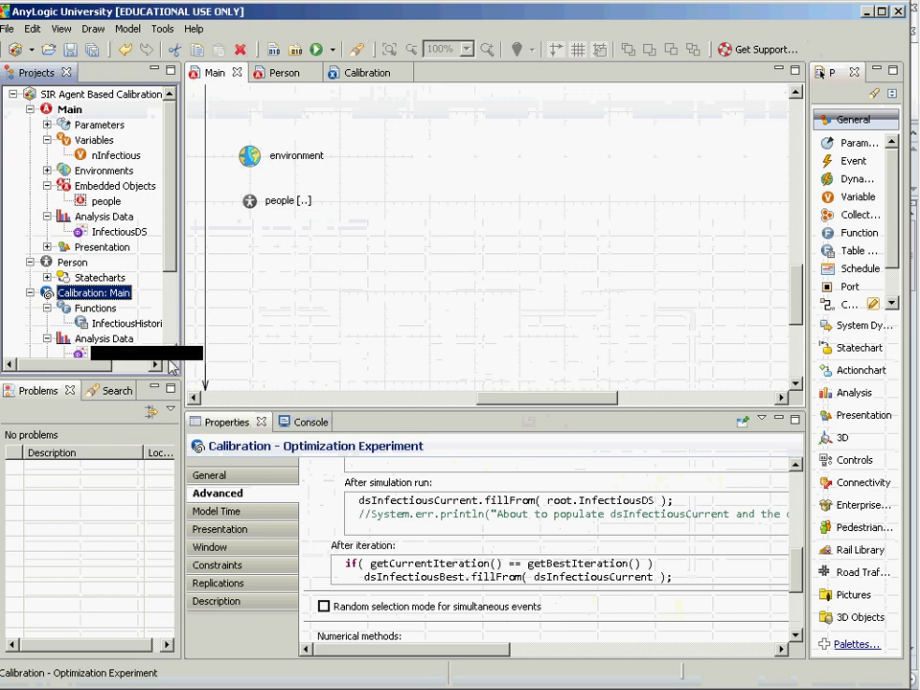
{"action": "left_click", "coordinate": [235, 491]}
{"action": "left_click", "coordinate": [218, 475]}
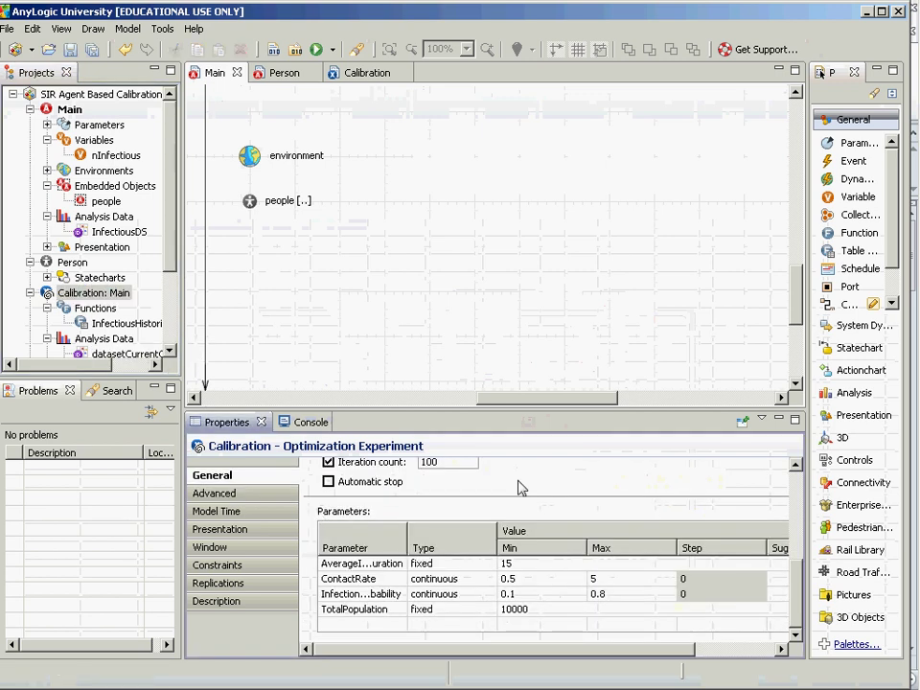
{"action": "scroll", "coordinate": [786, 575], "scroll_direction": "up", "scroll_amount": 3}
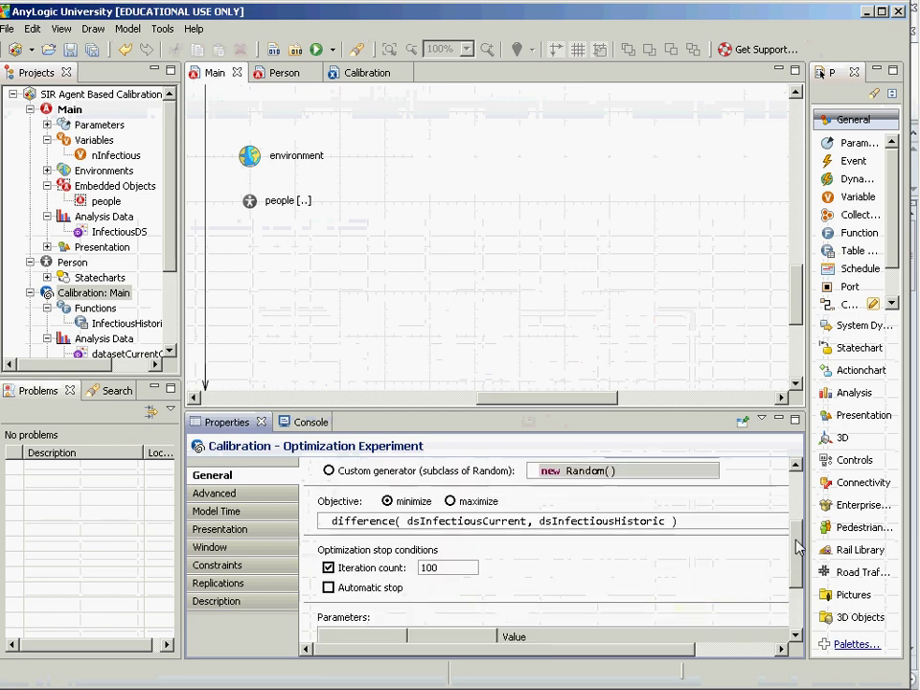
{"action": "left_click", "coordinate": [214, 584]}
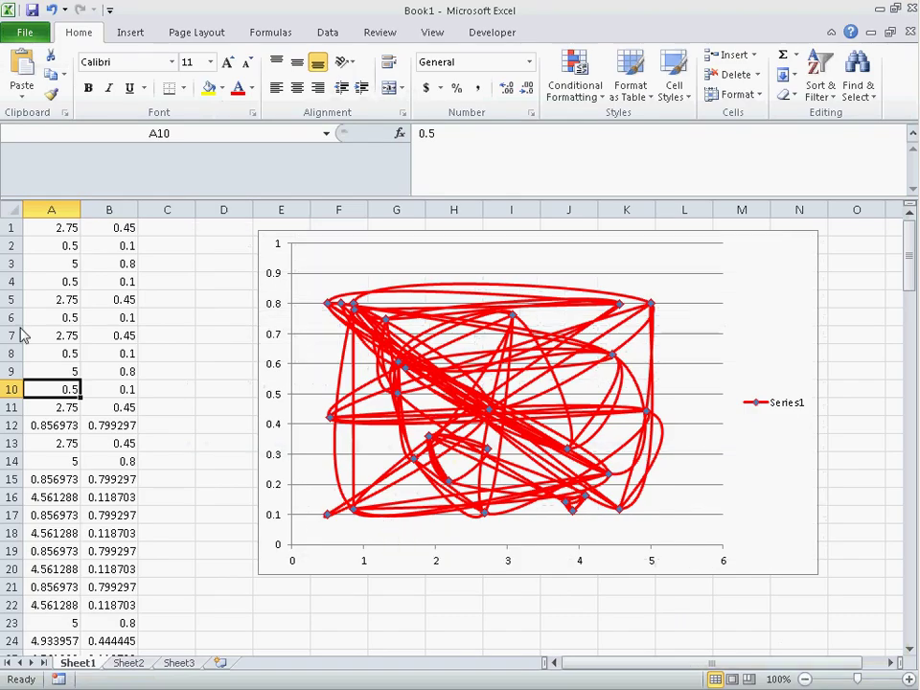
- Return to Excel and examine the first few rows of parameter values by highlighting them in groups from row 1
{"action": "left_click", "coordinate": [16, 322]}
{"action": "key", "text": "Right"}
{"action": "key", "text": "ctrl+Up"}
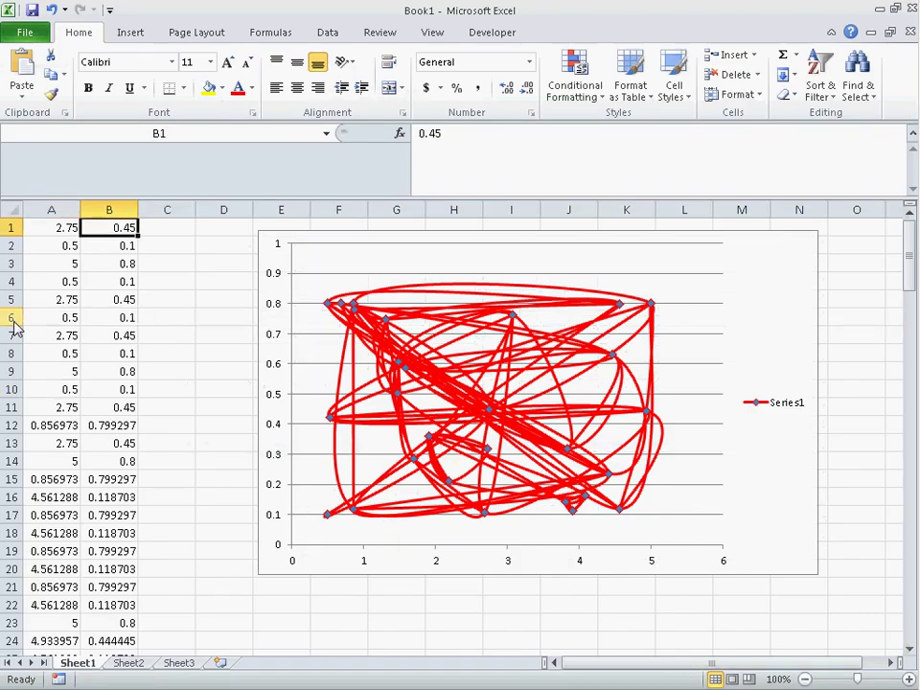
{"action": "key", "text": "Left"}
{"action": "key", "text": "shift+Right"}
{"action": "key", "text": "shift+Down"}
{"action": "key", "text": "shift+Down"}
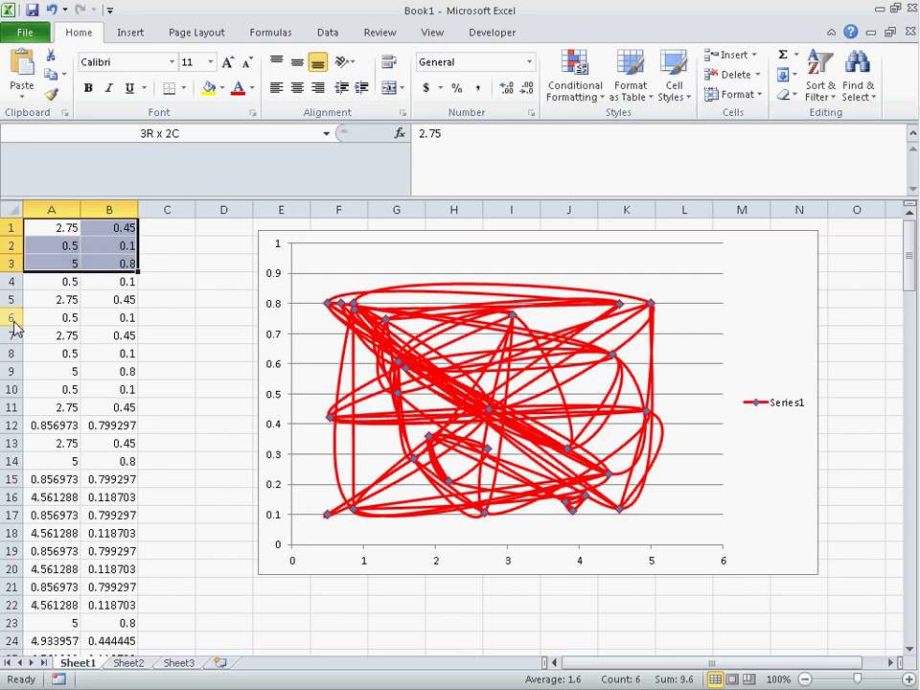
{"action": "key", "text": "shift+Down"}
{"action": "key", "text": "shift+Down"}
{"action": "key", "text": "shift+Down"}
{"action": "key", "text": "shift+Up"}
{"action": "key", "text": "shift+Up"}
{"action": "key", "text": "shift+Up"}
{"action": "key", "text": "shift+Up"}
{"action": "key", "text": "shift+Down"}
{"action": "key", "text": "shift+Down"}
{"action": "key", "text": "shift+Down"}
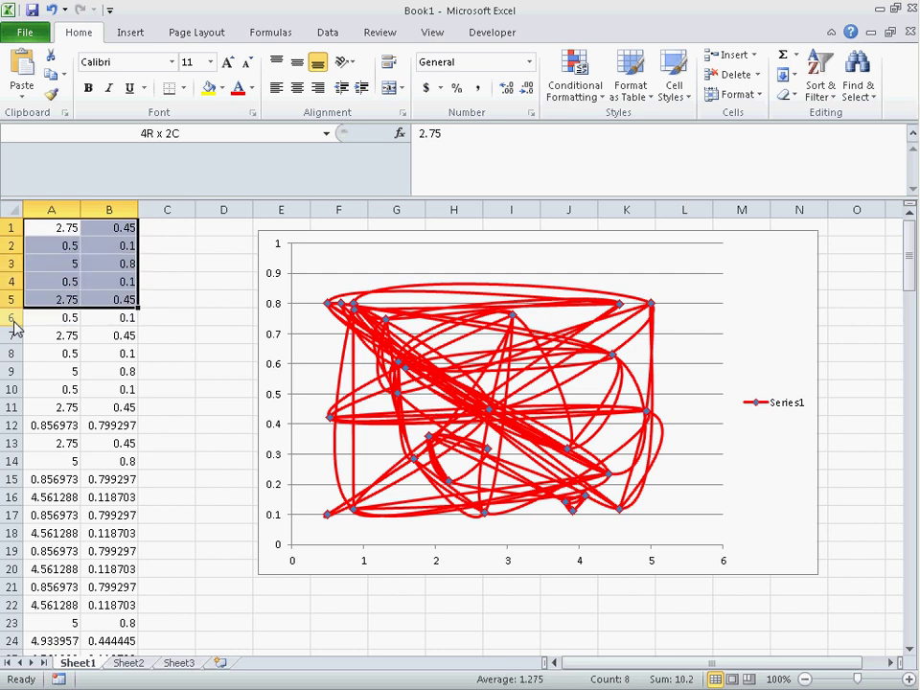
{"action": "key", "text": "shift+Up"}
{"action": "key", "text": "shift+Up"}
{"action": "key", "text": "shift+Up"}
{"action": "key", "text": "shift+Up"}
{"action": "key", "text": "Down"}
{"action": "key", "text": "shift+Down"}
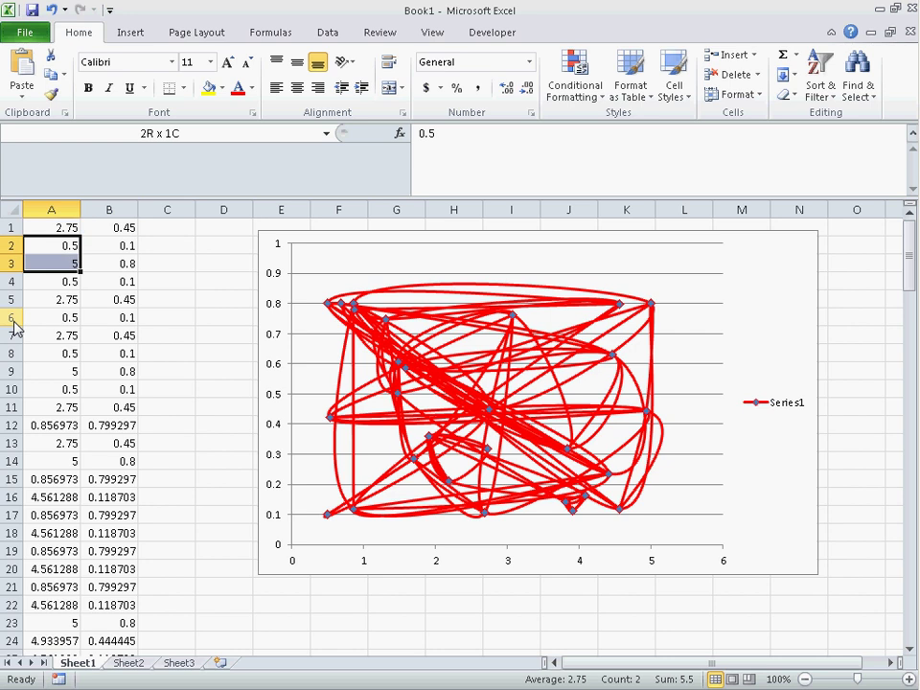
- Highlight A1:B4 and compare the rows with the Calibration experiment's replications per iteration in AnyLogic
{"action": "key", "text": "Right"}
{"action": "key", "text": "ctrl+Home"}
{"action": "key", "text": "shift+Right"}
{"action": "key", "text": "shift+Down"}
{"action": "key", "text": "shift+Down"}
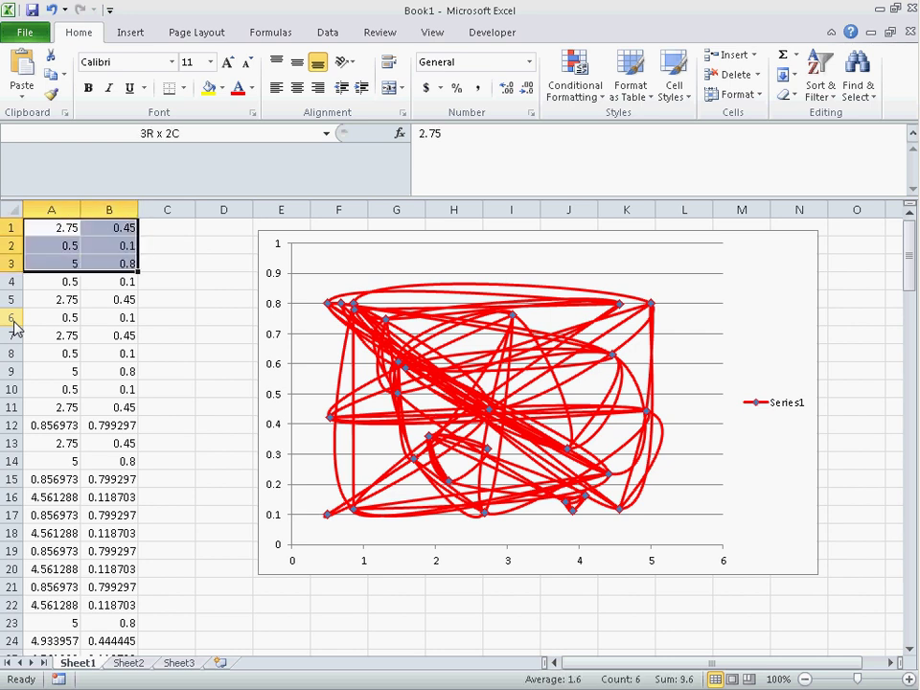
{"action": "key", "text": "shift+Down"}
{"action": "key", "text": "alt+Tab"}
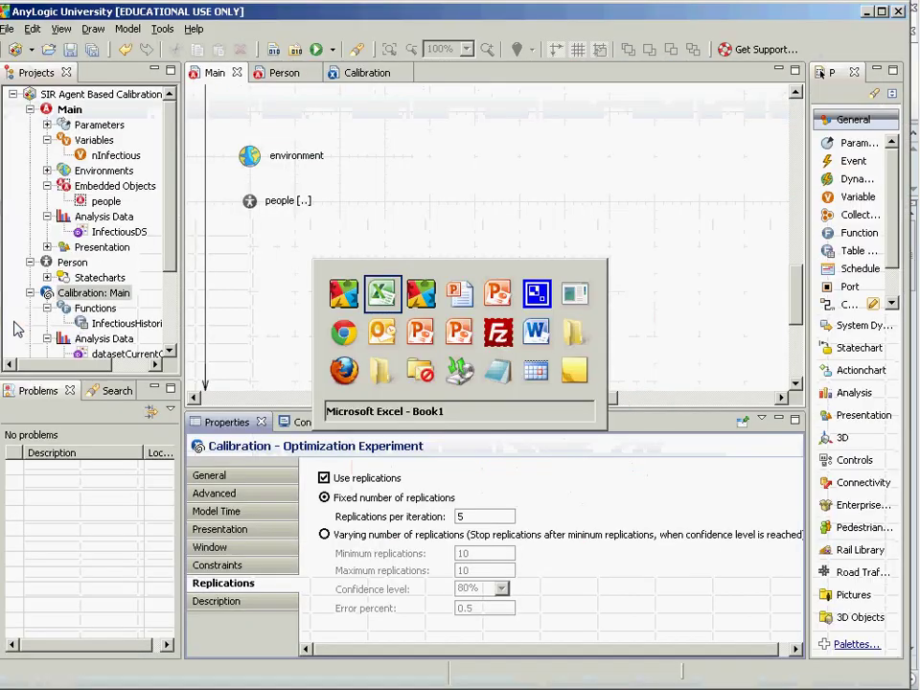
{"action": "key", "text": "alt+Tab"}
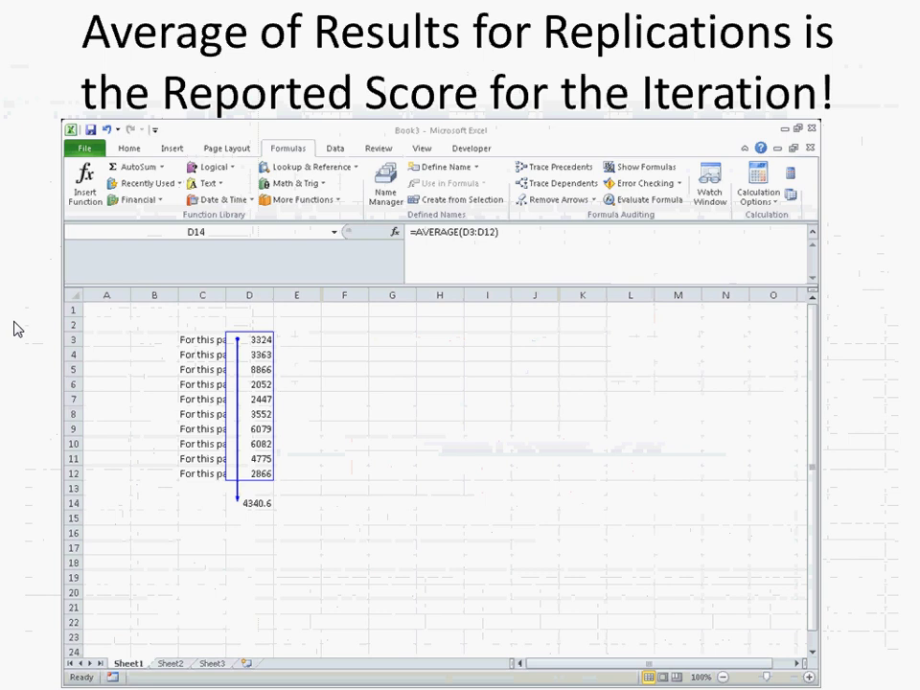
- Switch to the PowerPoint slide show and display the slide on the Iteration 1 report appearing after the replications per iteration
{"action": "key", "text": "alt+Tab"}
{"action": "key", "text": "alt+Tab"}
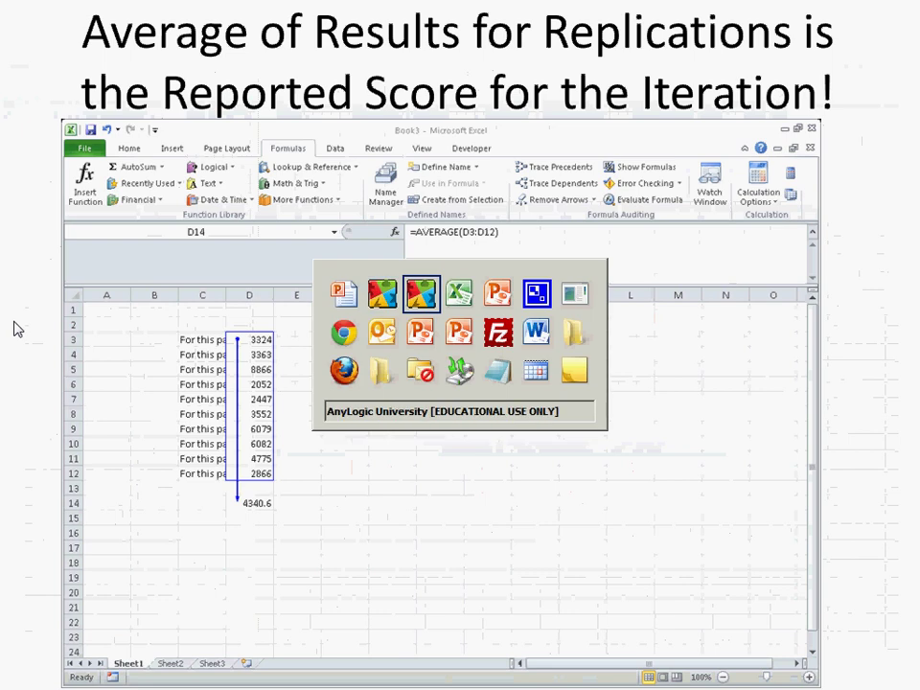
{"action": "key", "text": "alt+Tab"}
{"action": "key", "text": "alt+shift+Tab"}
{"action": "key", "text": "alt+Tab"}
{"action": "key", "text": "alt+Tab"}
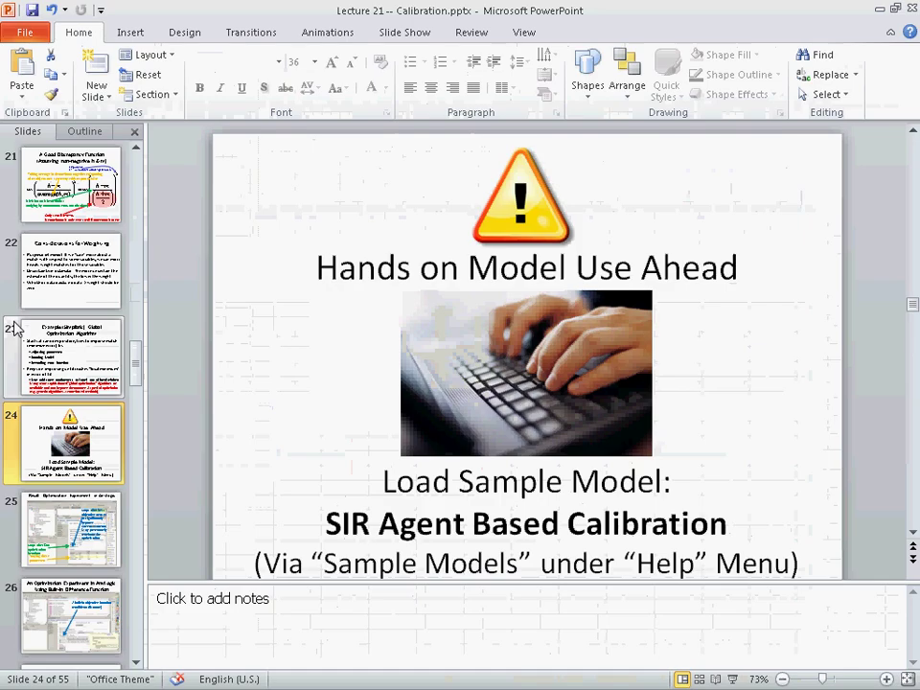
{"action": "key", "text": "alt+Tab"}
{"action": "key", "text": "alt+Tab"}
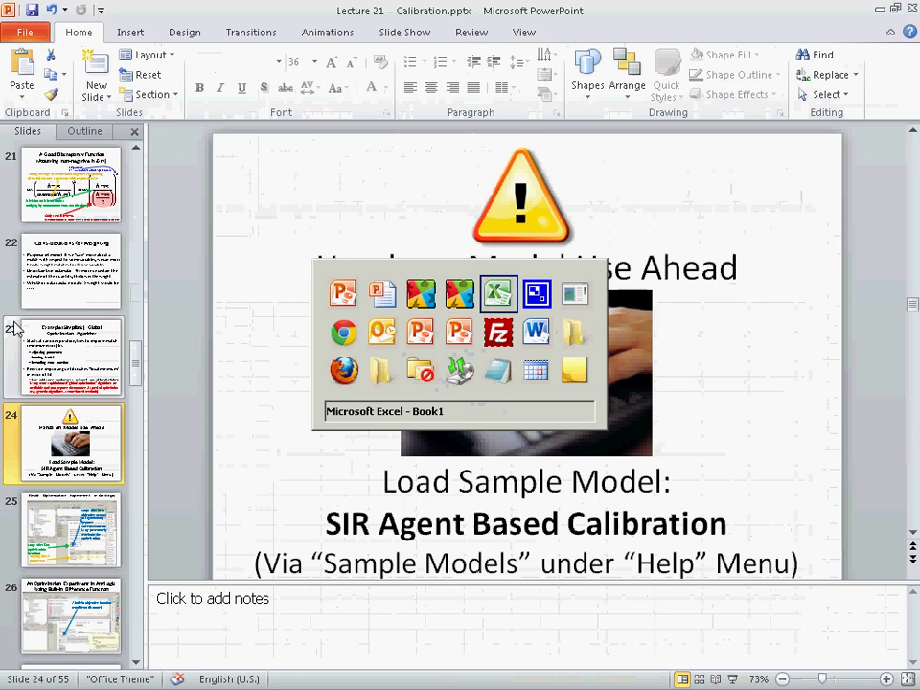
{"action": "key", "text": "alt+shift+Tab"}
{"action": "key", "text": "alt+shift+Tab"}
{"action": "left_click", "coordinate": [14, 329]}
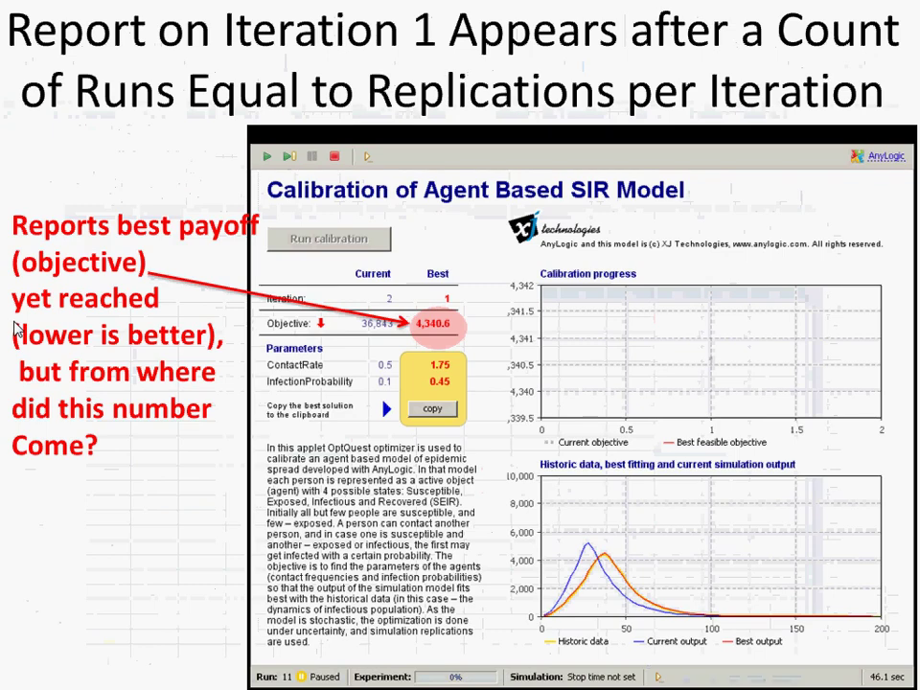
- Advance the slide show to the slide on reporting results for each replication
{"action": "left_click", "coordinate": [14, 328]}
{"action": "left_click", "coordinate": [14, 329]}
{"action": "left_click", "coordinate": [122, 682]}
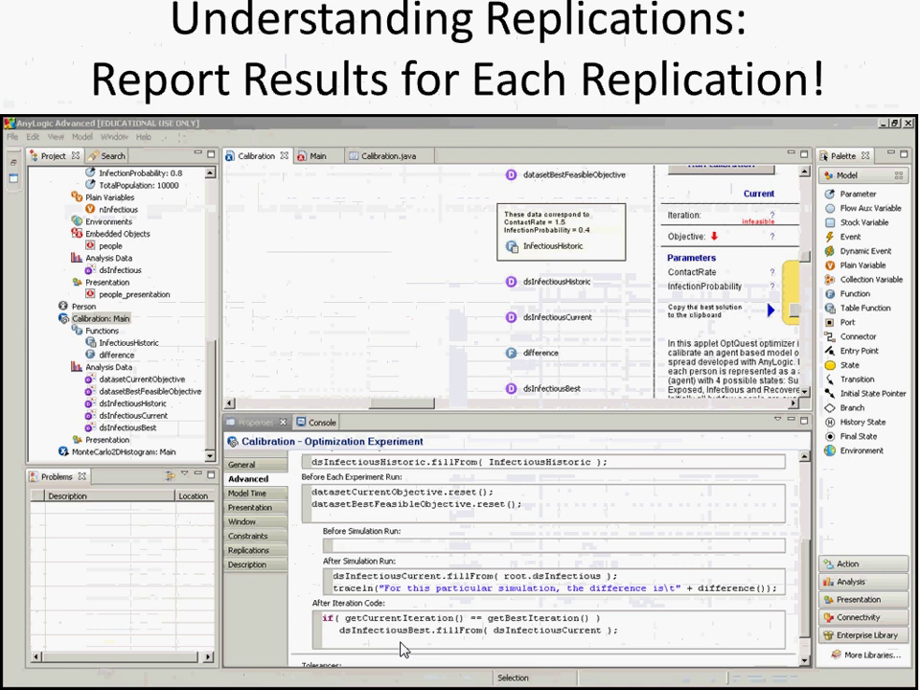
- Switch to the AnyLogic model window and dismiss the Save model error
{"action": "key", "text": "alt+Tab"}
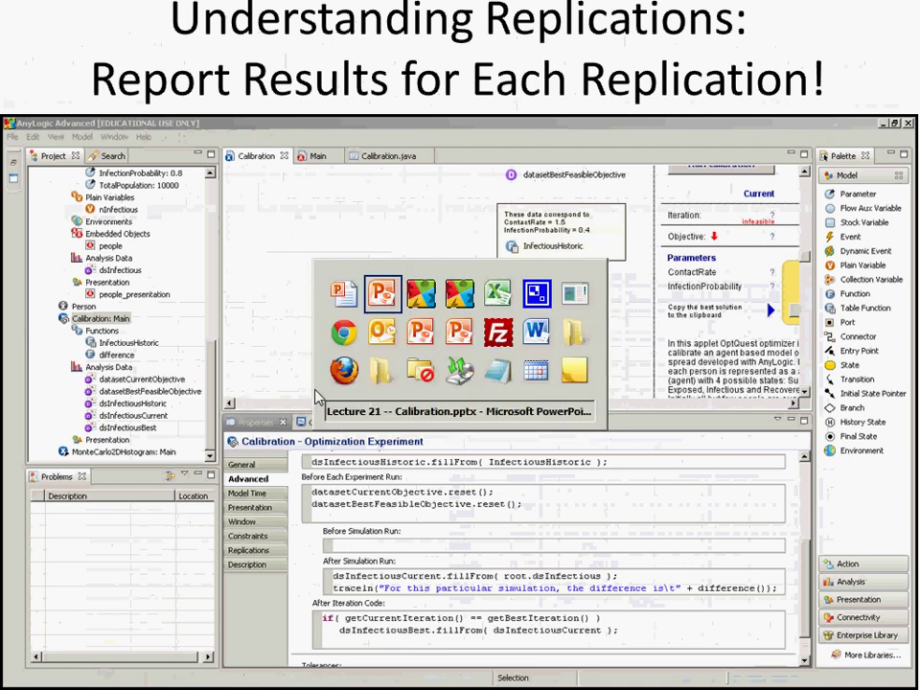
{"action": "key", "text": "alt+Tab"}
{"action": "key", "text": "alt+Tab"}
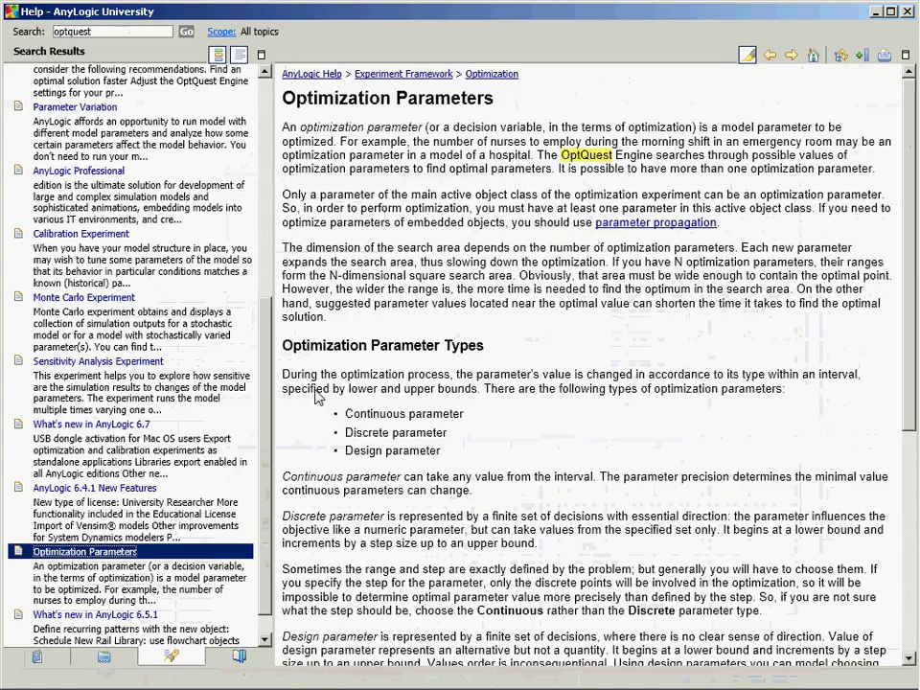
{"action": "key", "text": "alt+Tab"}
{"action": "key", "text": "alt+Tab"}
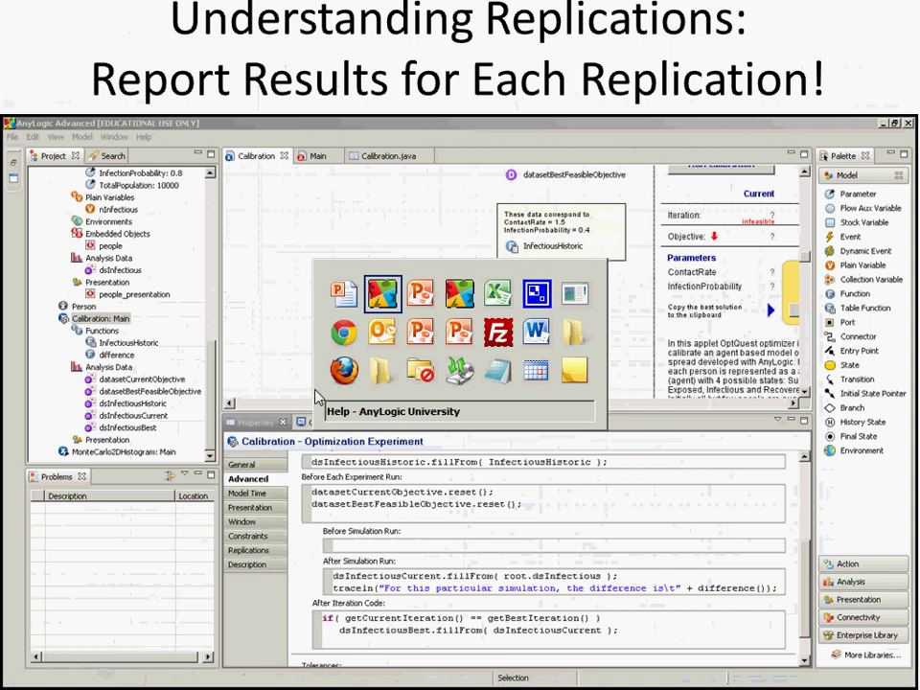
{"action": "key", "text": "alt+shift+Tab"}
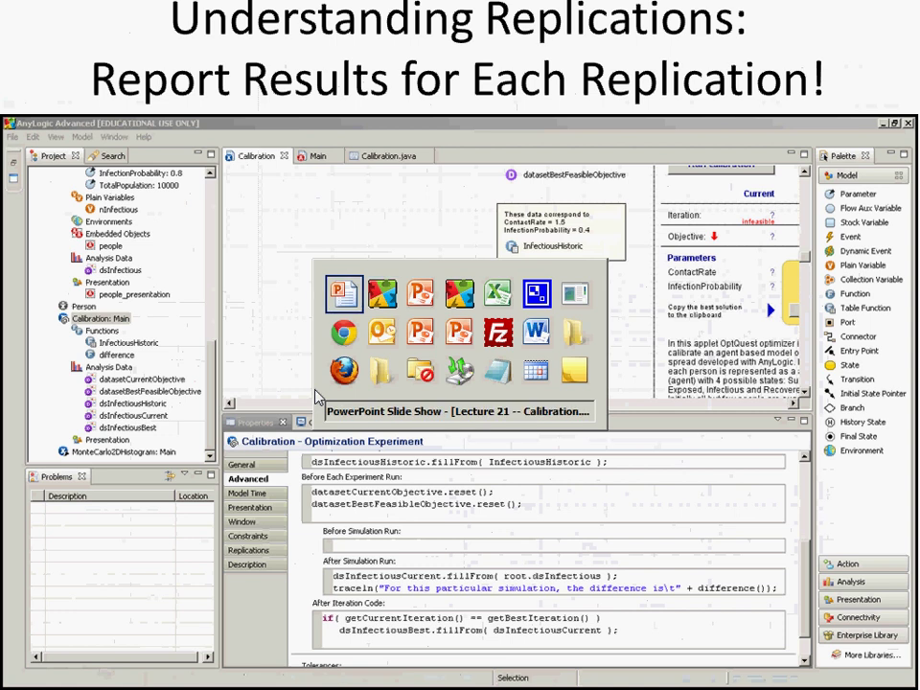
{"action": "key", "text": "alt+Tab"}
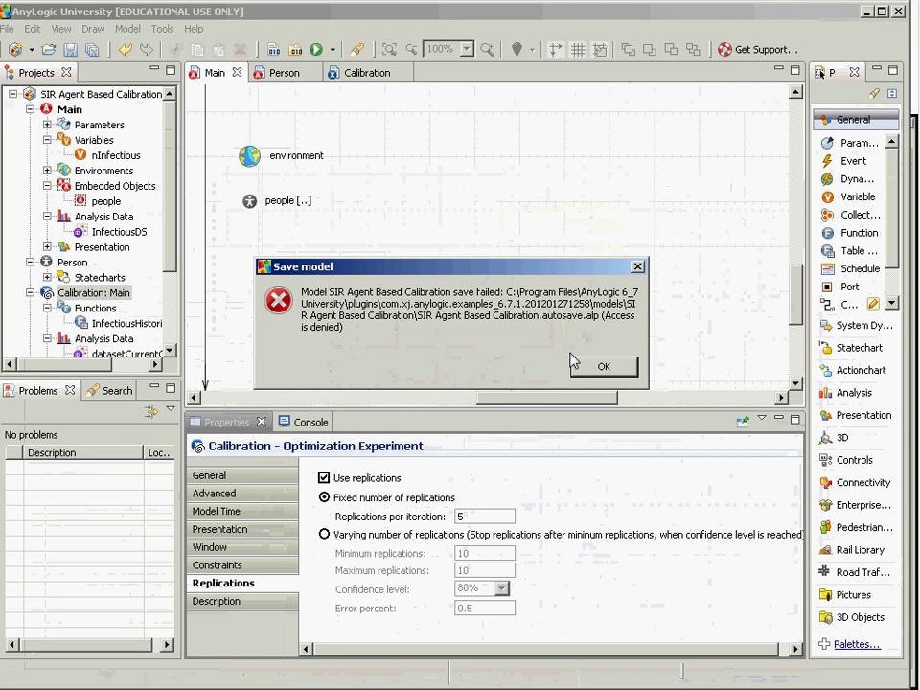
{"action": "left_click", "coordinate": [598, 367]}
- Return to the PowerPoint slide show and advance to the slide on a fixed number of replications per iteration
{"action": "key", "text": "alt+Tab"}
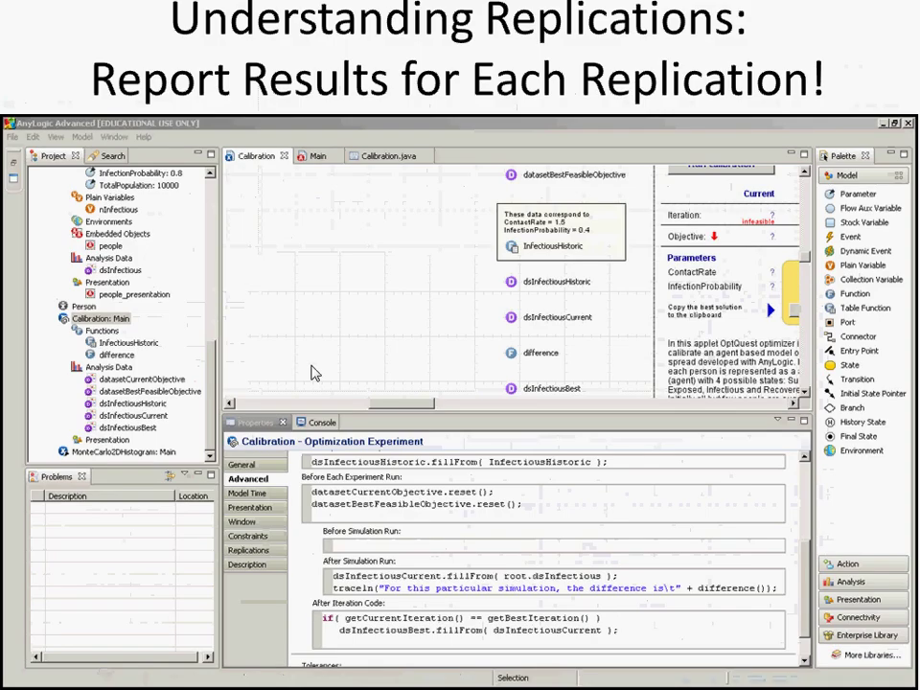
{"action": "key", "text": "alt+Tab"}
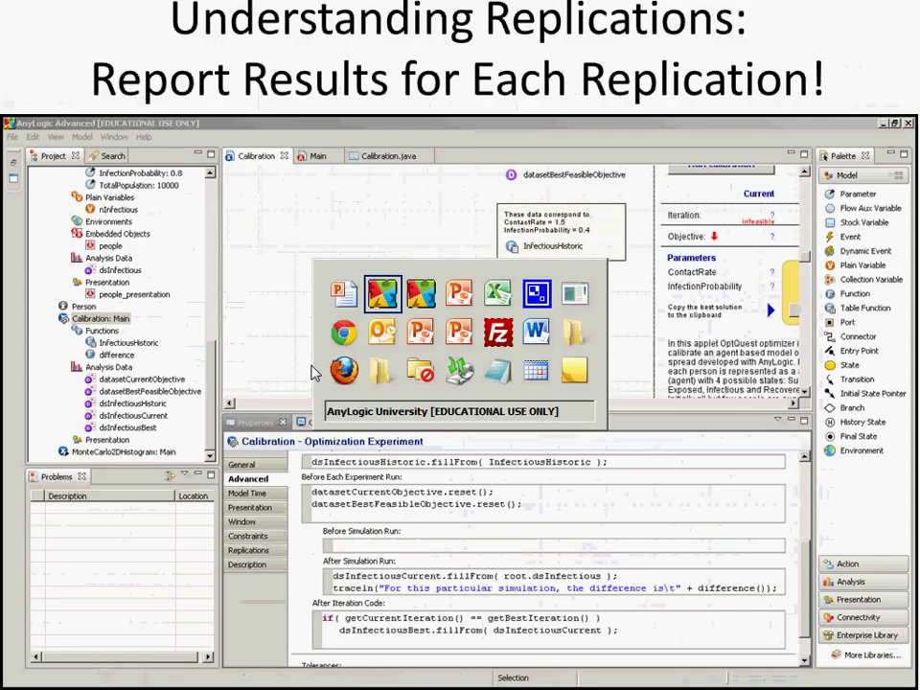
{"action": "key", "text": "Tab"}
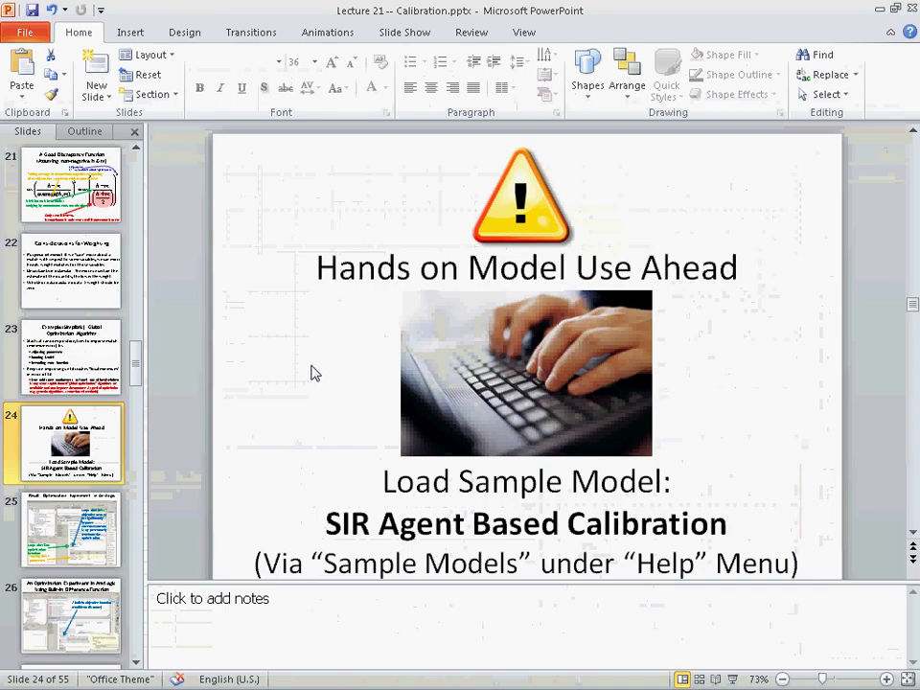
{"action": "key", "text": "alt+Tab"}
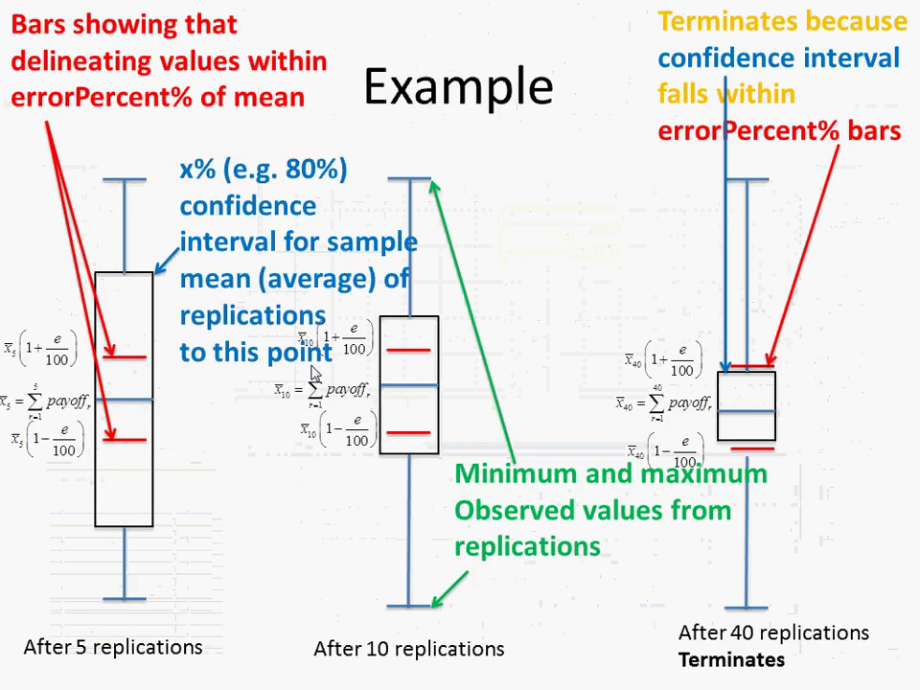
{"action": "key", "text": "Right"}
{"action": "key", "text": "Right"}
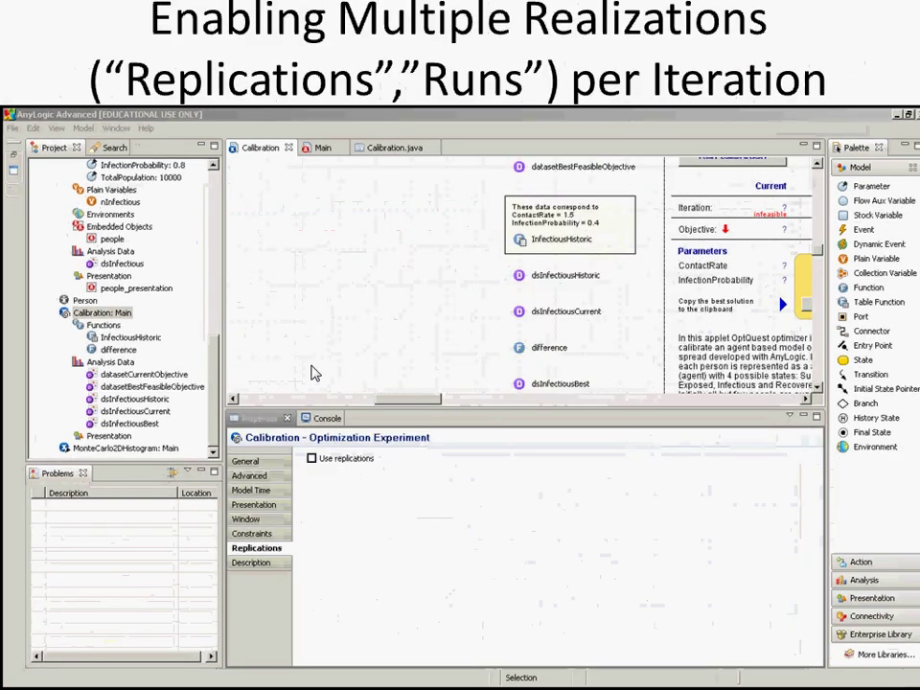
{"action": "key", "text": "Right"}
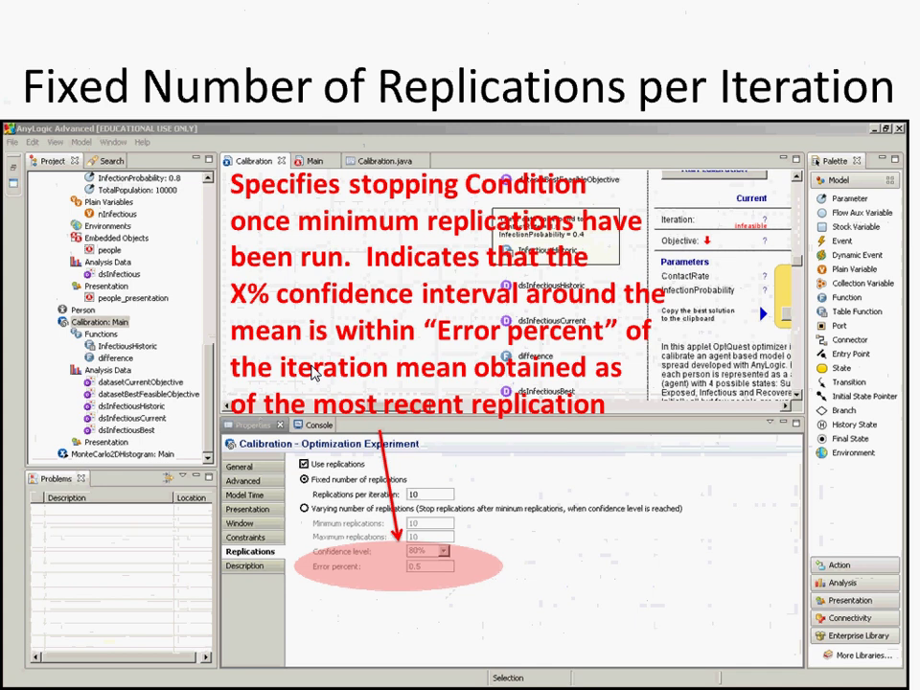
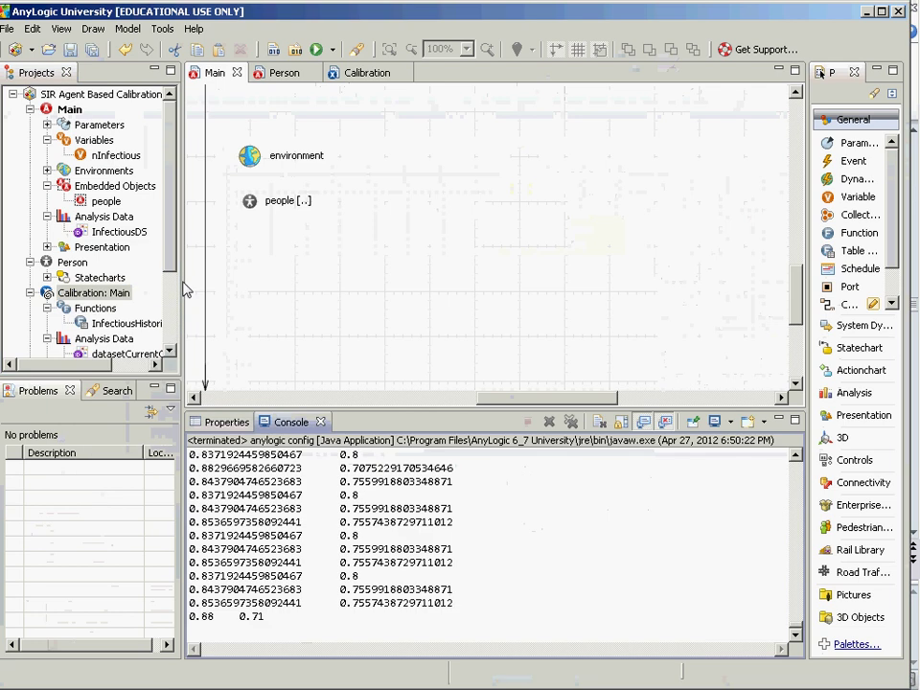
- Run the SIR calibration in AnyLogic briefly and terminate it to produce a fresh console trace of parameter values
{"action": "key", "text": "F5"}
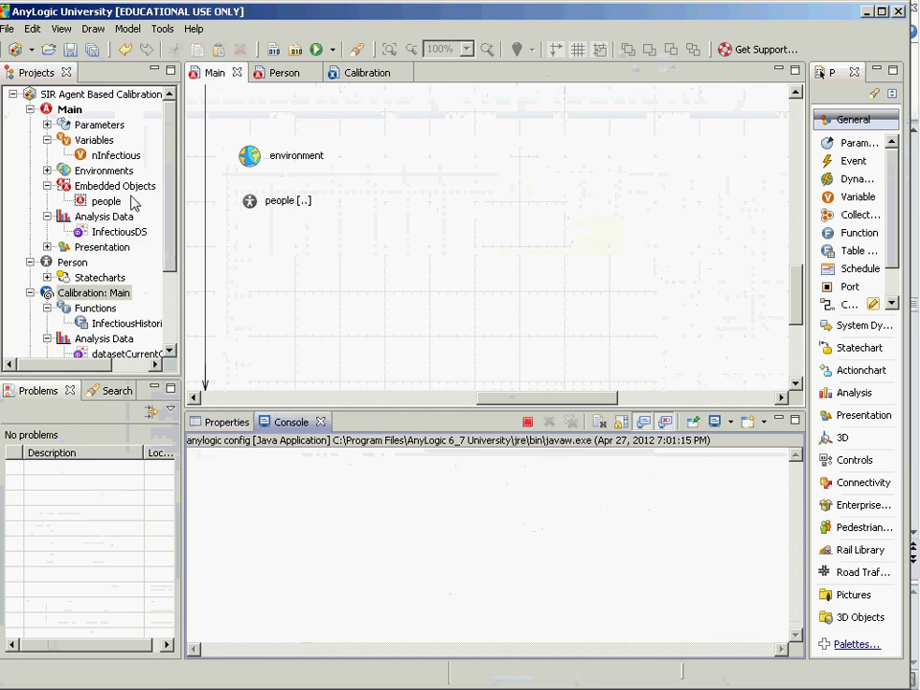
{"action": "left_click", "coordinate": [107, 134]}
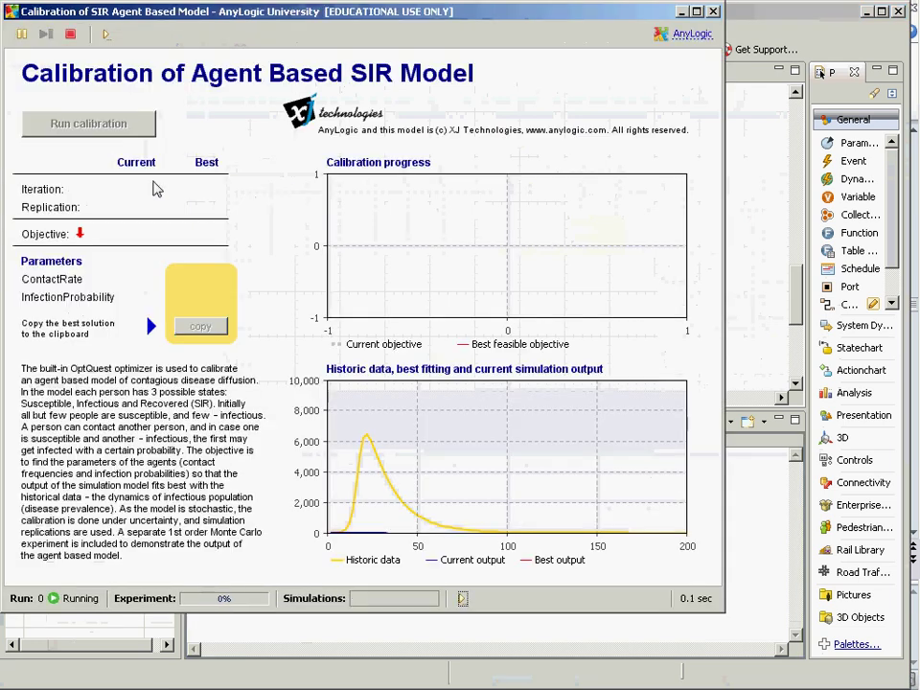
{"action": "left_click", "coordinate": [712, 11]}
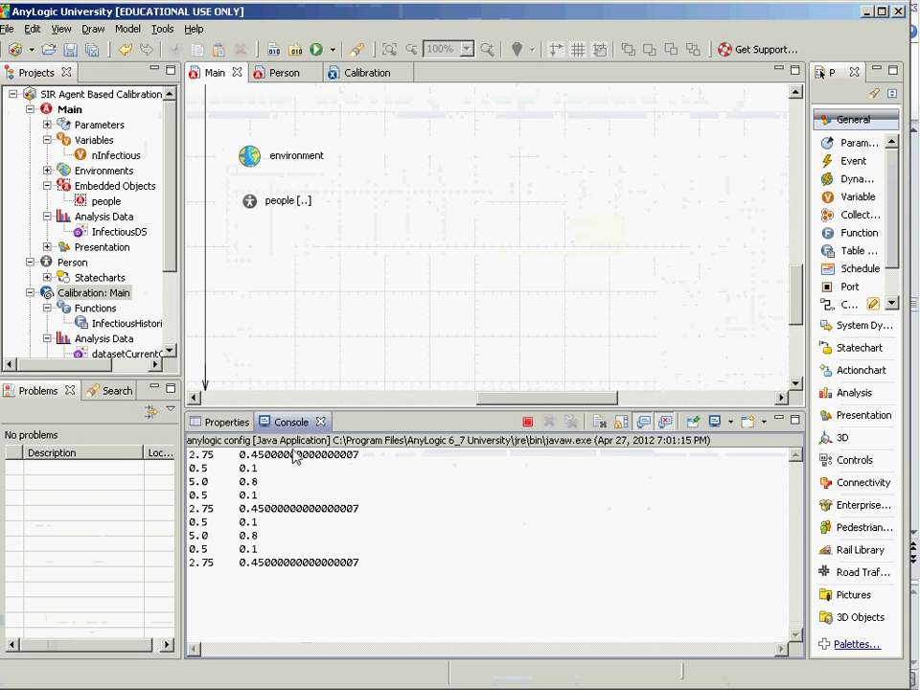
{"action": "left_click", "coordinate": [527, 421]}
{"action": "scroll", "coordinate": [427, 523], "scroll_direction": "up", "scroll_amount": 2}
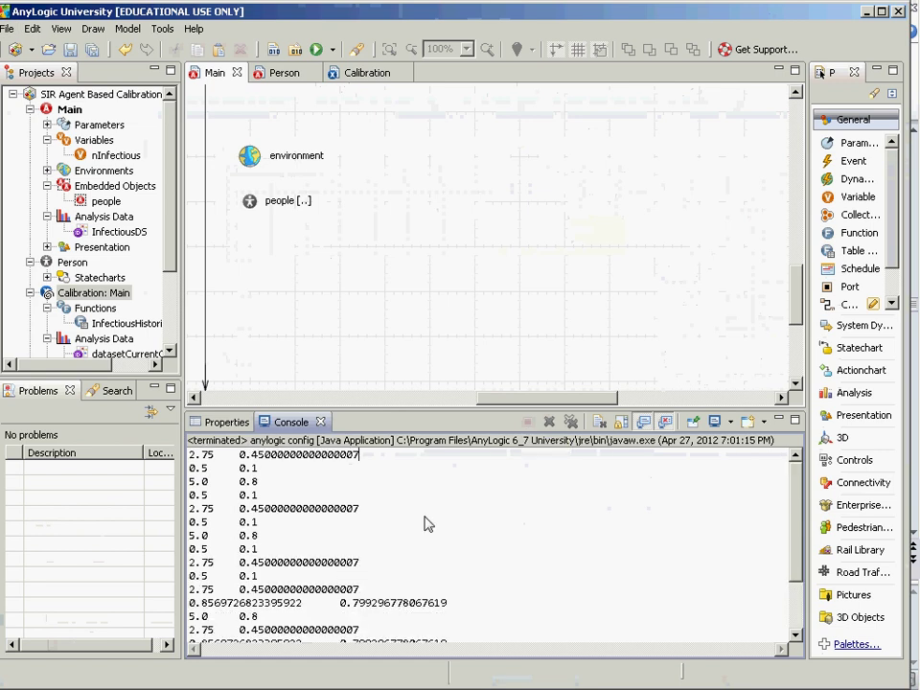
- Examine the first few parameter pairs in the console trace, highlighting the first three lines
{"action": "left_click", "coordinate": [427, 524]}
{"action": "key", "text": "Right"}
{"action": "key", "text": "shift+Down"}
{"action": "key", "text": "shift+Down"}
{"action": "key", "text": "shift+Down"}
{"action": "key", "text": "ctrl+Home"}
{"action": "key", "text": "shift+Down"}
{"action": "key", "text": "shift+Down"}
{"action": "key", "text": "shift+Down"}
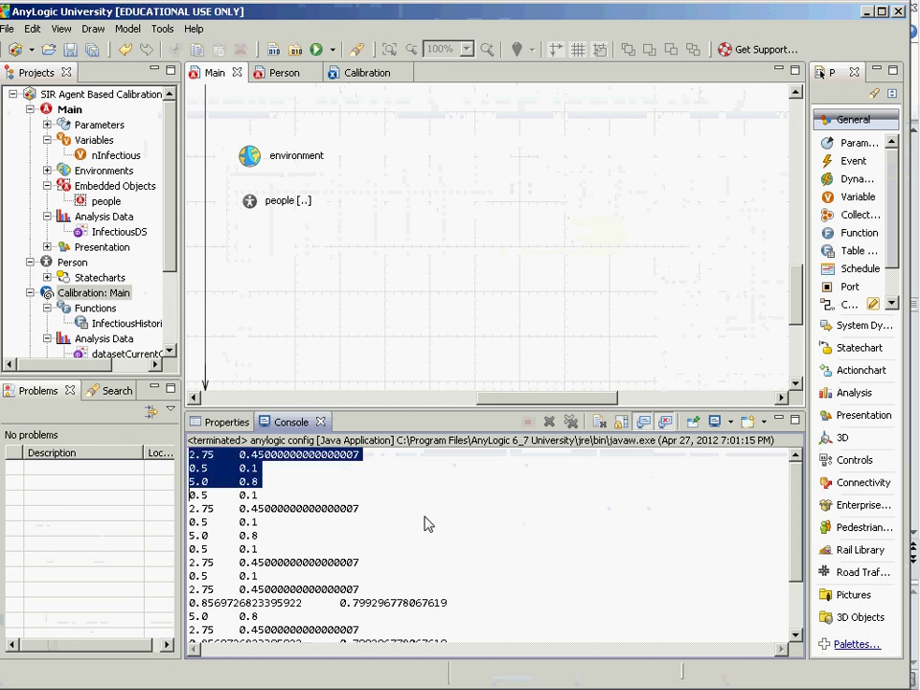
{"action": "key", "text": "ctrl+Home"}
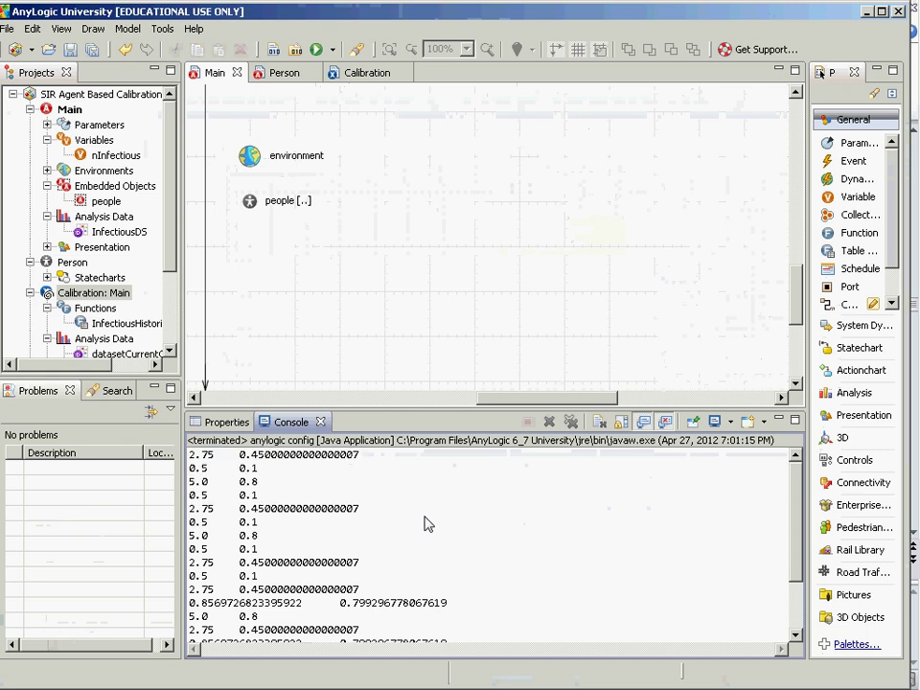
{"action": "key", "text": "Down"}
{"action": "key", "text": "Down"}
{"action": "key", "text": "Down"}
{"action": "key", "text": "Down"}
{"action": "key", "text": "Down"}
{"action": "key", "text": "Up"}
{"action": "key", "text": "Up"}
{"action": "key", "text": "Up"}
{"action": "key", "text": "Up"}
- Check the replications per iteration setting of the Calibration experiment
{"action": "left_click", "coordinate": [93, 292]}
{"action": "scroll", "coordinate": [173, 345], "scroll_direction": "down", "scroll_amount": 3}
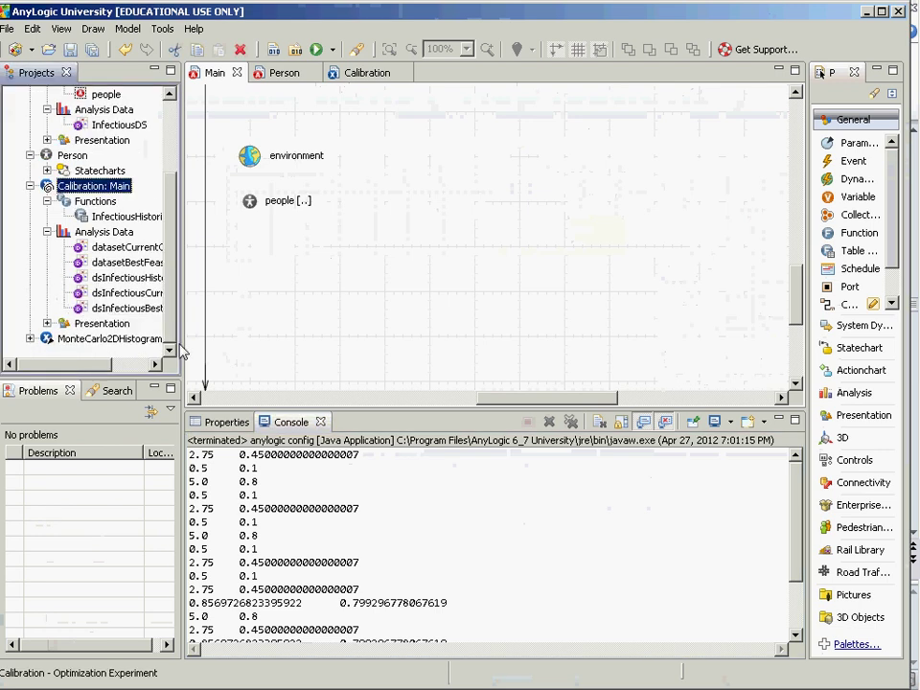
{"action": "left_click", "coordinate": [82, 192]}
{"action": "left_click", "coordinate": [217, 581]}
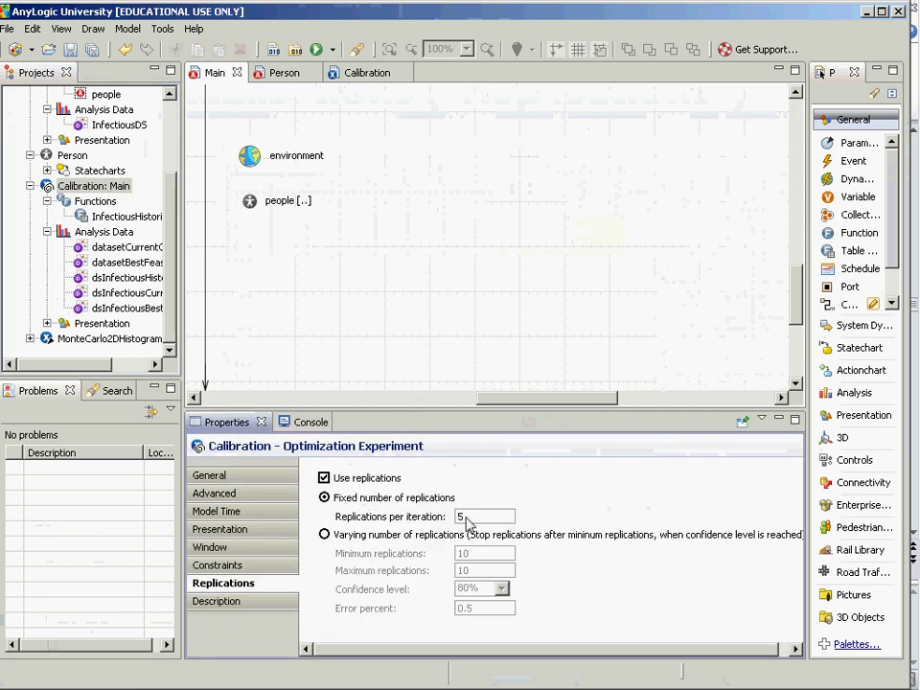
{"action": "left_click", "coordinate": [94, 185]}
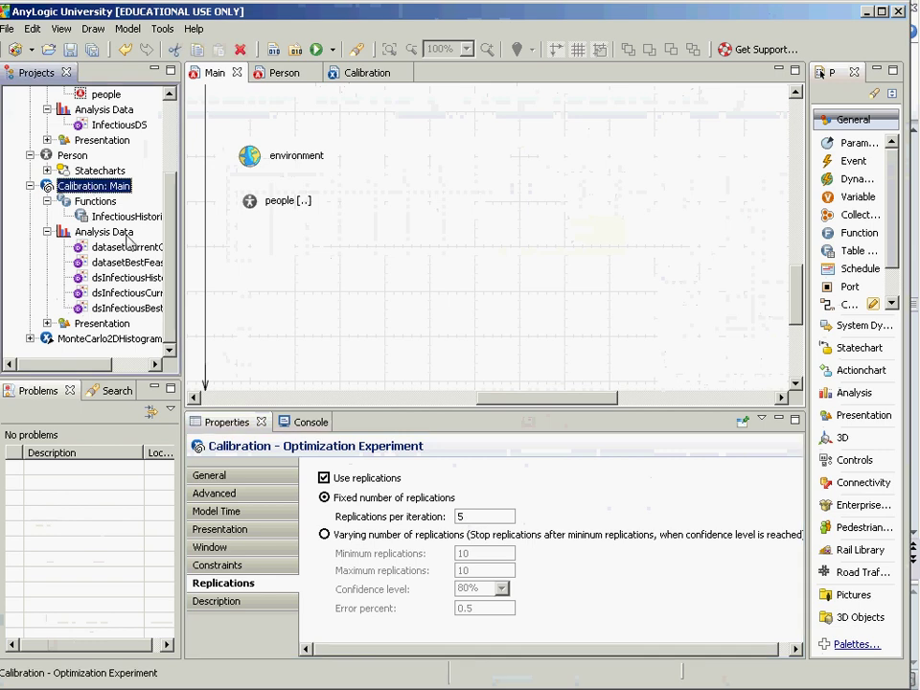
- Return to the console output and highlight successive groups of traced parameter pairs for comparison with the replications per iteration
{"action": "left_click", "coordinate": [291, 422]}
{"action": "left_click", "coordinate": [314, 495]}
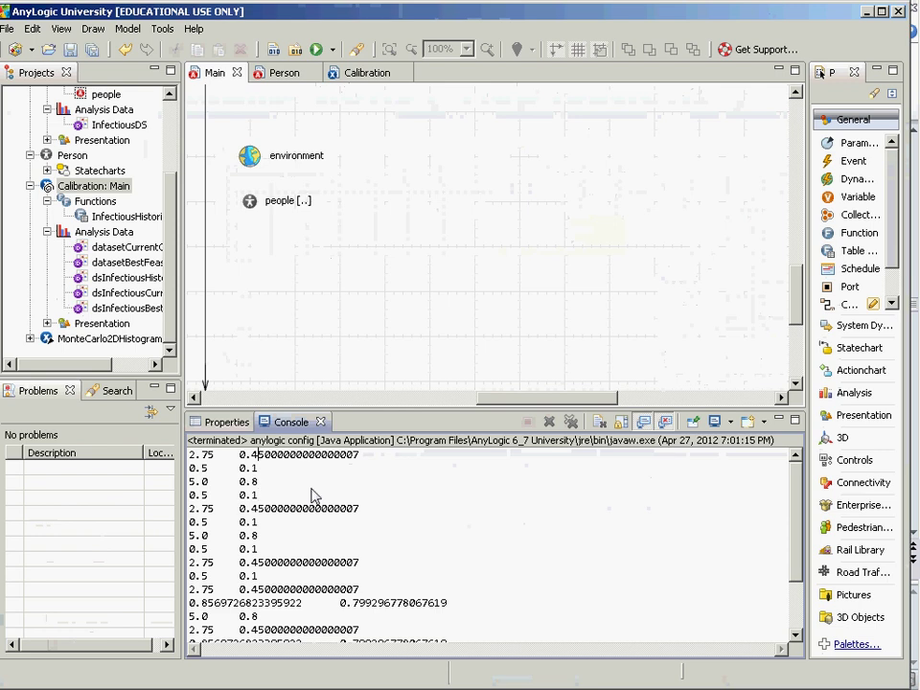
{"action": "key", "text": "shift+Down"}
{"action": "key", "text": "shift+Down"}
{"action": "key", "text": "shift+Down"}
{"action": "key", "text": "shift+Down"}
{"action": "key", "text": "Down"}
{"action": "key", "text": "Down"}
{"action": "key", "text": "shift+Down"}
{"action": "key", "text": "shift+Down"}
{"action": "key", "text": "Down"}
{"action": "key", "text": "Down"}
{"action": "key", "text": "Down"}
{"action": "key", "text": "shift+Down"}
{"action": "key", "text": "shift+Down"}
{"action": "key", "text": "shift+Down"}
{"action": "key", "text": "shift+Down"}
- Go back to the start of the console trace and highlight its first parameter pair, 2.75 and 0.45
{"action": "key", "text": "Up"}
{"action": "key", "text": "Up"}
{"action": "key", "text": "Up"}
{"action": "key", "text": "Up"}
{"action": "key", "text": "Up"}
{"action": "key", "text": "Up"}
{"action": "key", "text": "Up"}
{"action": "key", "text": "Up"}
{"action": "key", "text": "Up"}
{"action": "key", "text": "Up"}
{"action": "key", "text": "Up"}
{"action": "key", "text": "Up"}
{"action": "key", "text": "Up"}
{"action": "key", "text": "Up"}
{"action": "key", "text": "Up"}
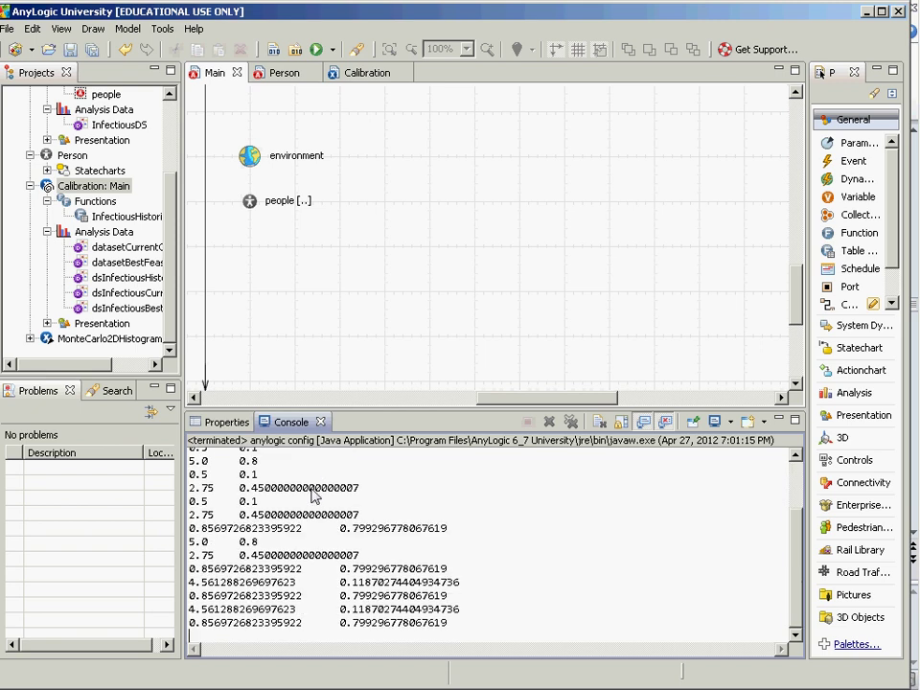
{"action": "scroll", "coordinate": [314, 495], "scroll_direction": "up", "scroll_amount": 2}
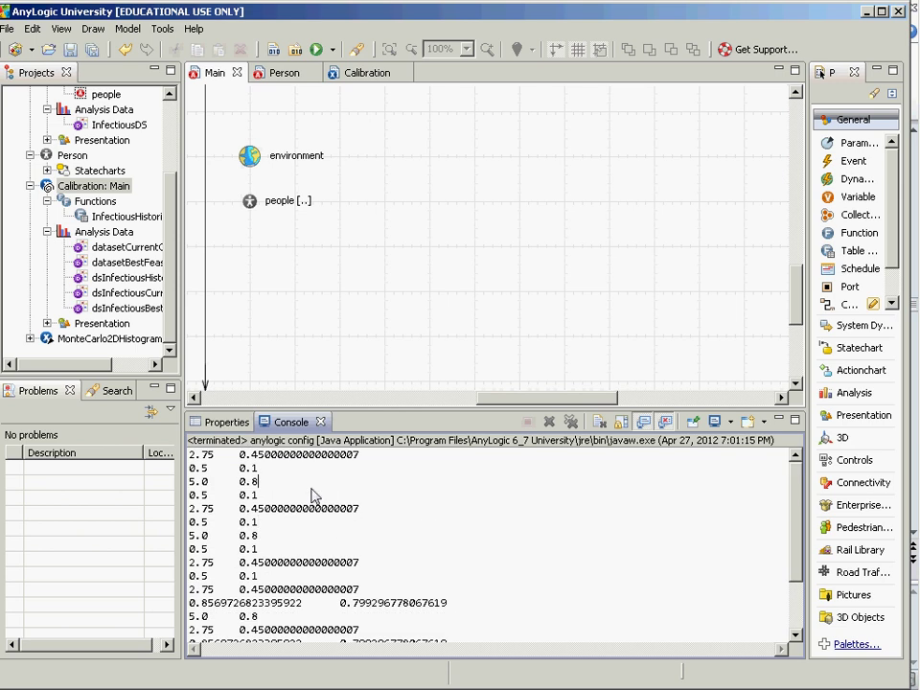
{"action": "key", "text": "Down"}
{"action": "key", "text": "Home"}
{"action": "key", "text": "shift+End"}
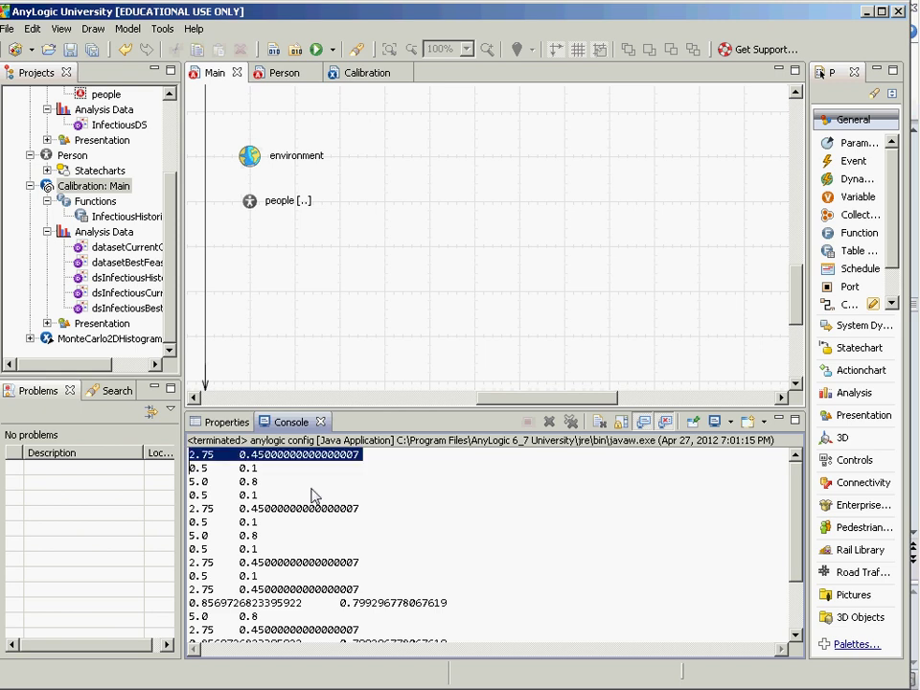
- Examine where parameter pairs recur down the console trace, highlighting individual lines including the last 2.75 and 0.45 pair
{"action": "key", "text": "Down"}
{"action": "key", "text": "Down"}
{"action": "key", "text": "Down"}
{"action": "key", "text": "Down"}
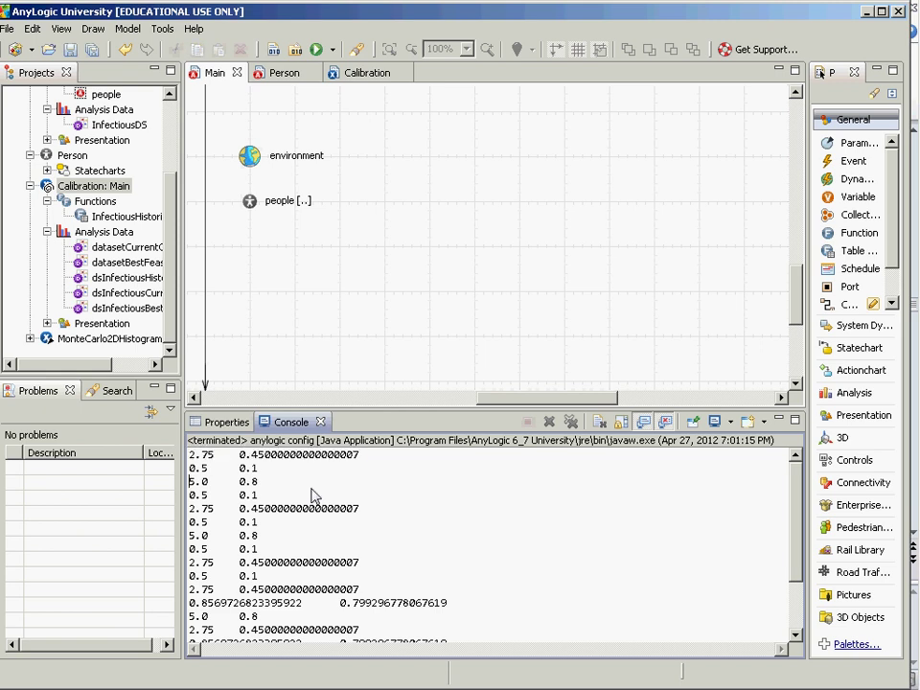
{"action": "key", "text": "shift+Down"}
{"action": "key", "text": "shift+Down"}
{"action": "key", "text": "Down"}
{"action": "key", "text": "Down"}
{"action": "key", "text": "shift+Down"}
{"action": "key", "text": "Down"}
{"action": "key", "text": "Down"}
{"action": "key", "text": "shift+Down"}
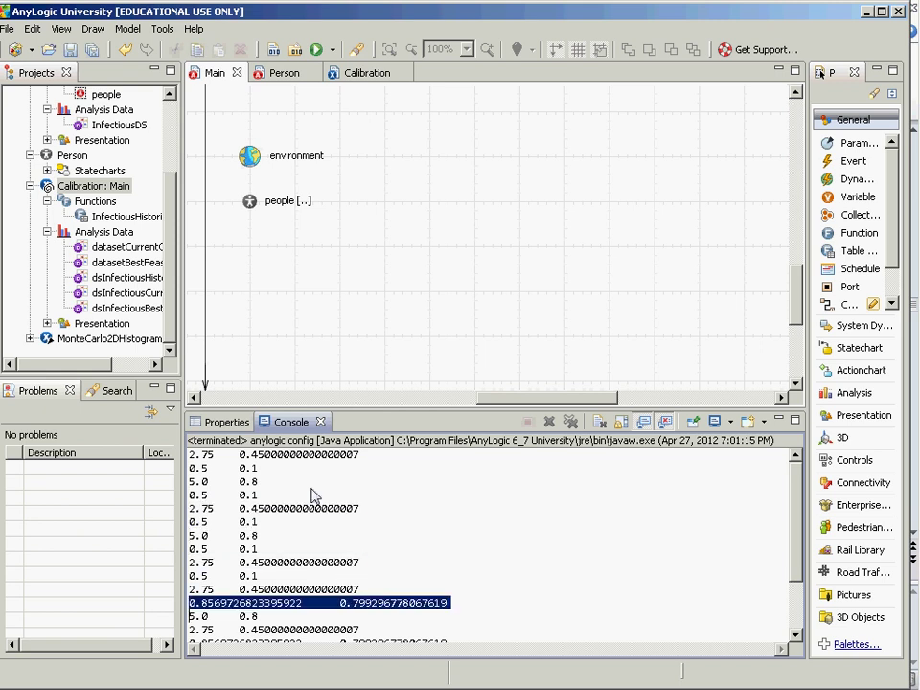
{"action": "key", "text": "Right"}
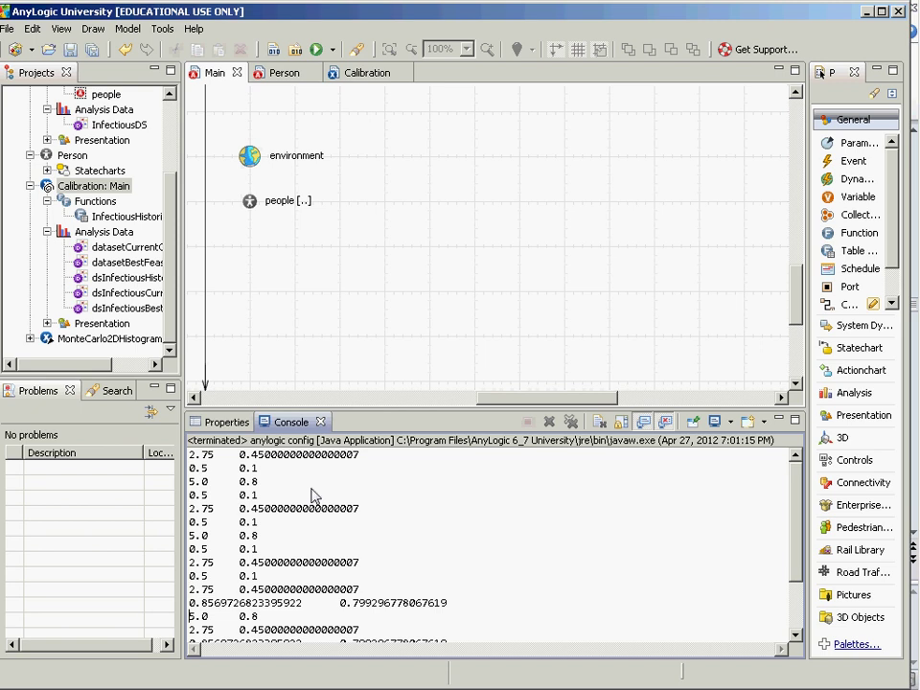
{"action": "scroll", "coordinate": [312, 495], "scroll_direction": "down", "scroll_amount": 2}
{"action": "key", "text": "Down"}
{"action": "key", "text": "shift+Down"}
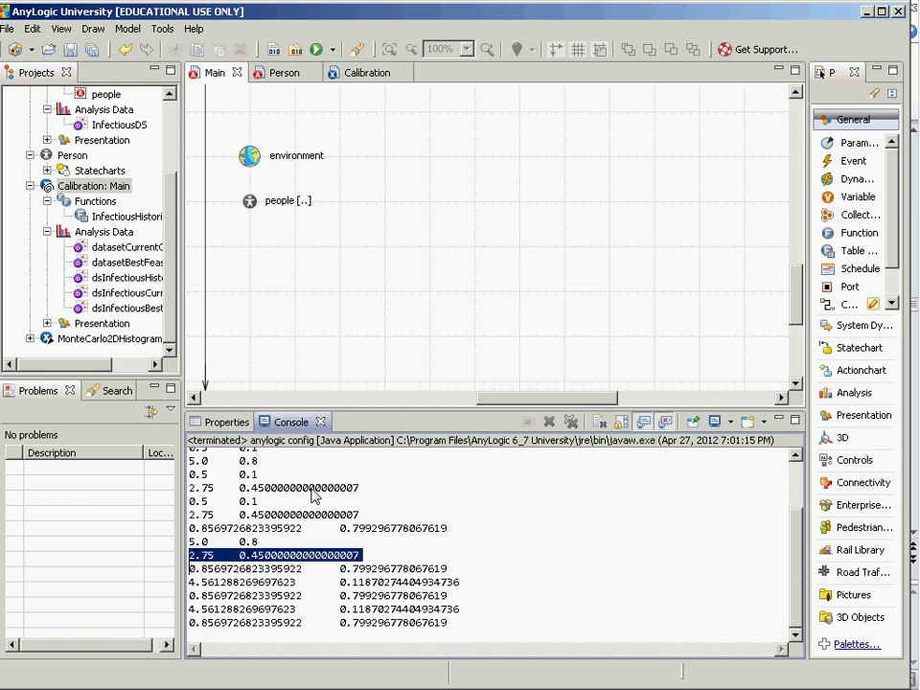
{"action": "key", "text": "Down"}
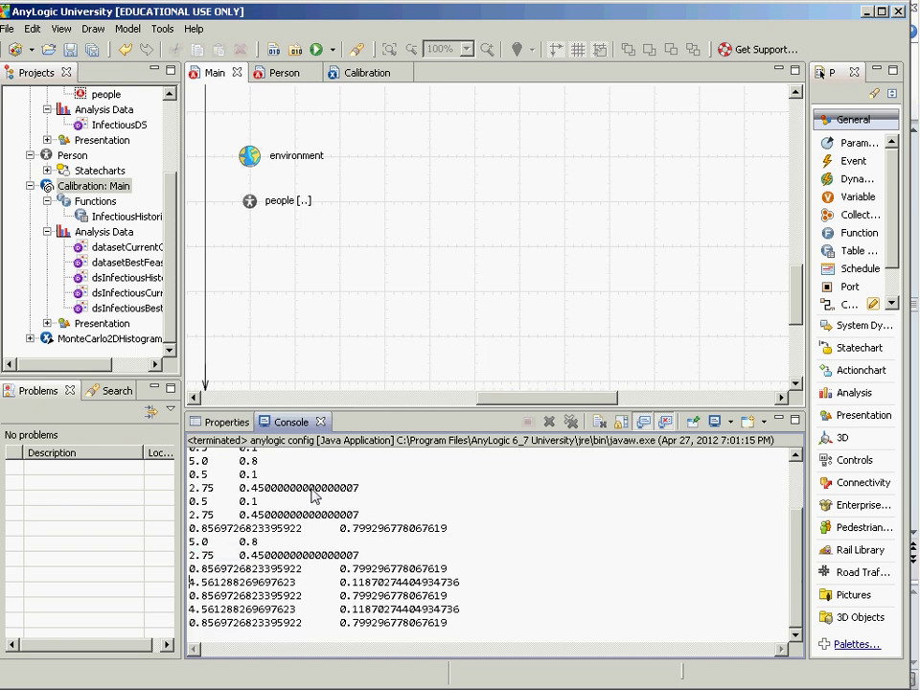
- Return to the top of the console trace and compare repeated lines, starting from the second parameter pair
{"action": "key", "text": "Page_Up"}
{"action": "key", "text": "Down"}
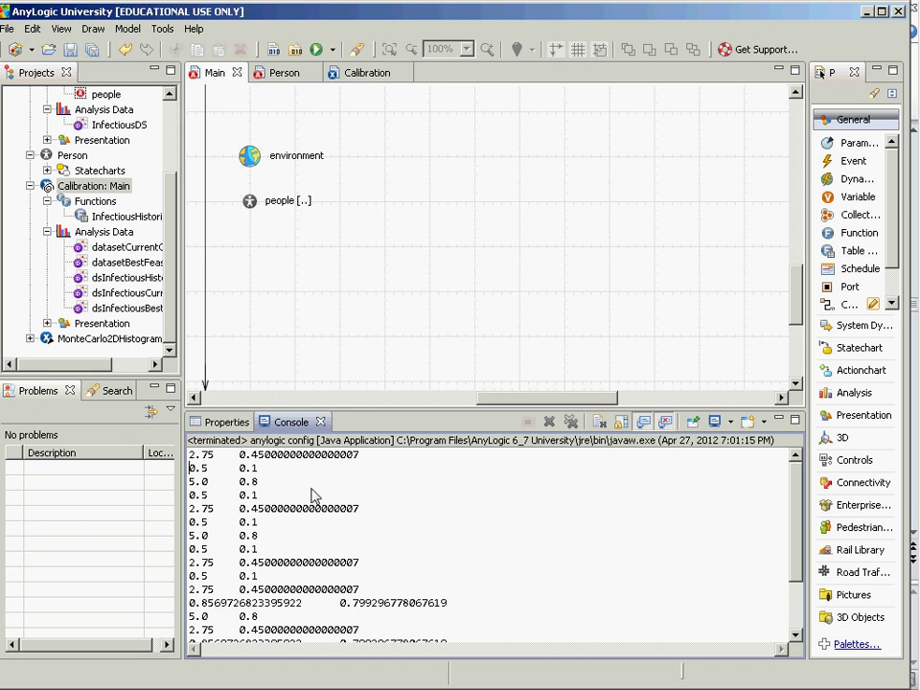
{"action": "key", "text": "shift+Down"}
{"action": "key", "text": "Down"}
{"action": "key", "text": "Down"}
{"action": "key", "text": "Down"}
{"action": "key", "text": "shift+Down"}
{"action": "key", "text": "Down"}
{"action": "key", "text": "Down"}
{"action": "key", "text": "Down"}
{"action": "key", "text": "Down"}
- Switch to the Excel workbook and examine the first rows of charted parameter values, finishing at cell A1
{"action": "key", "text": "alt+Tab"}
{"action": "key", "text": "alt+Tab"}
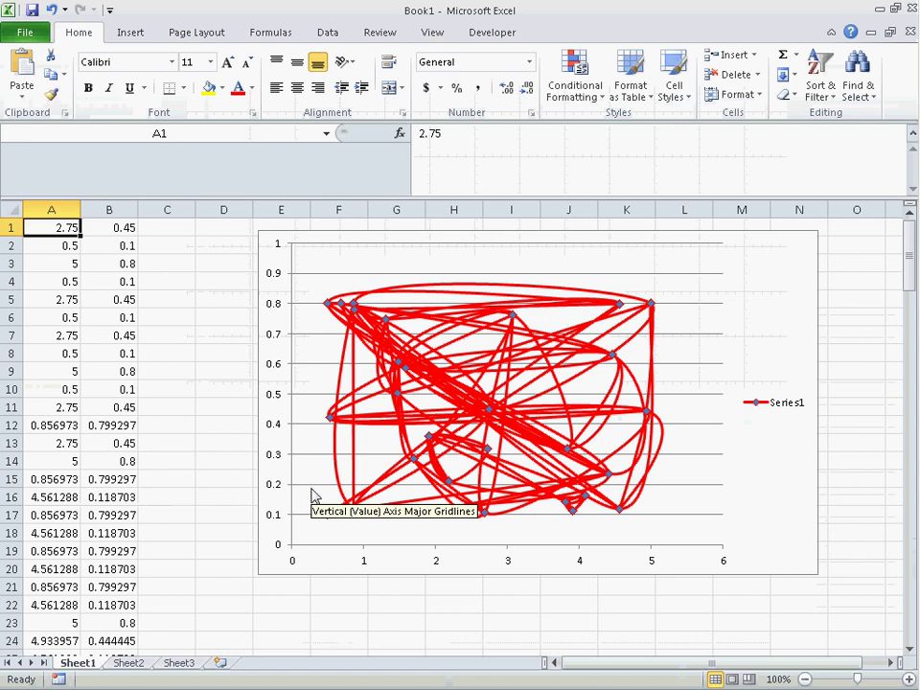
{"action": "key", "text": "Down"}
{"action": "key", "text": "Right"}
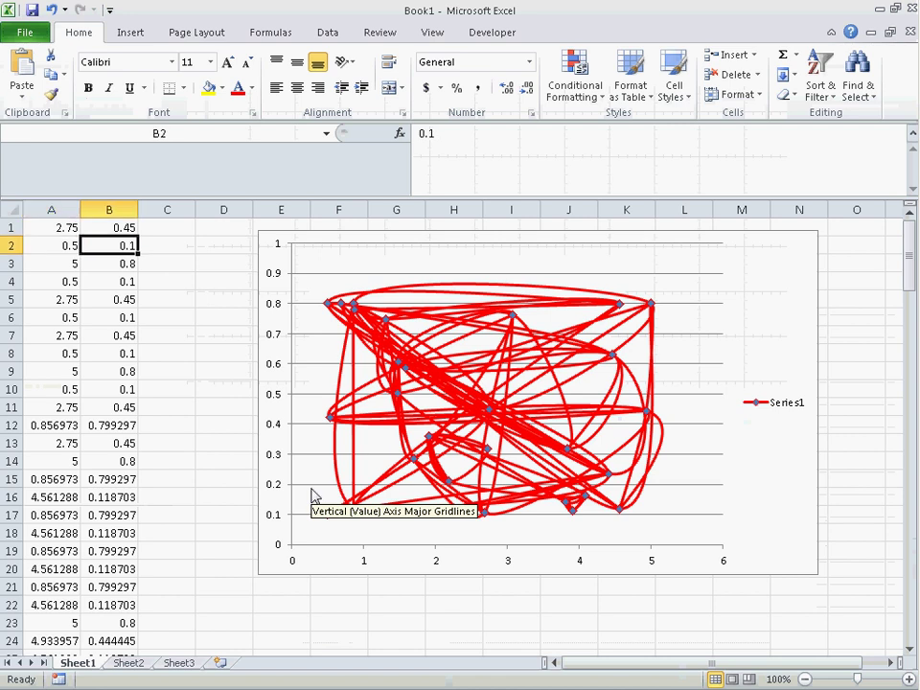
{"action": "key", "text": "ctrl+Home"}
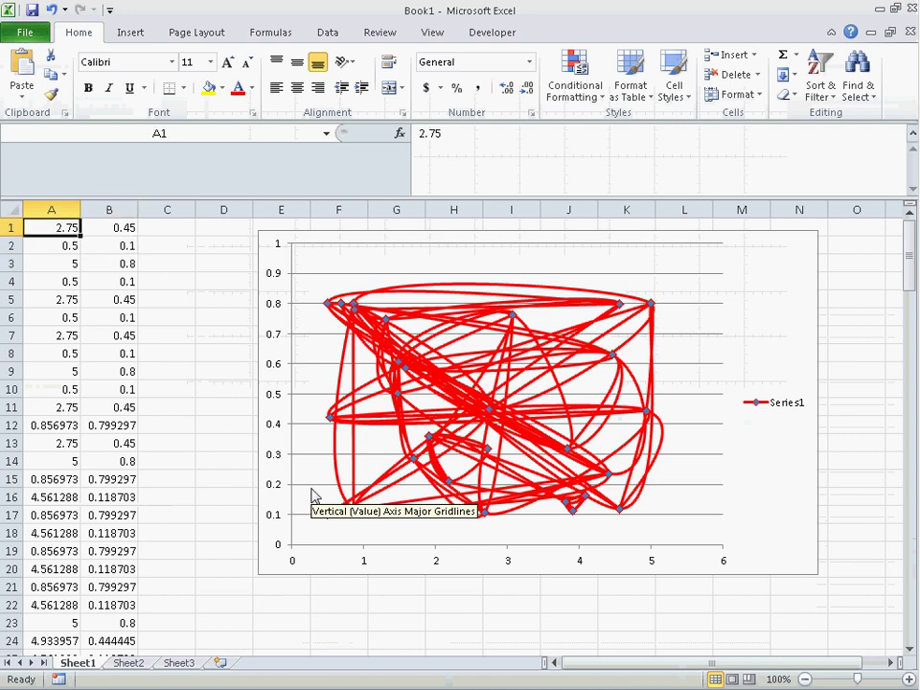
- Compare the parameter pair in row 1 with its repeat in row 7, highlighting both columns of each, and finish at cell C5
{"action": "key", "text": "Down"}
{"action": "key", "text": "shift+Right"}
{"action": "key", "text": "ctrl+Home"}
{"action": "key", "text": "shift+Right"}
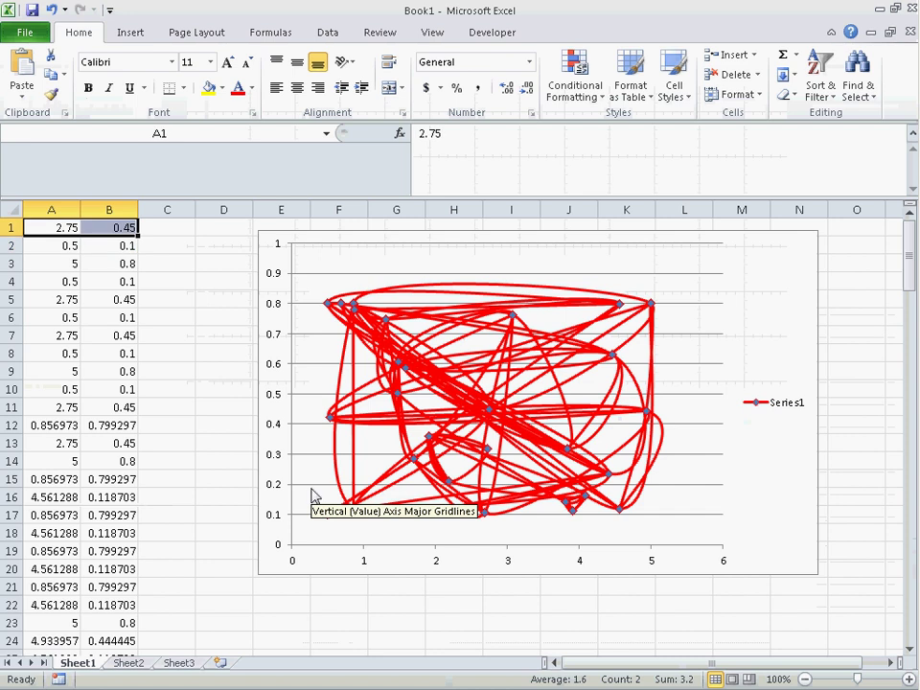
{"action": "key", "text": "Down"}
{"action": "key", "text": "Down"}
{"action": "key", "text": "Down"}
{"action": "key", "text": "Down"}
{"action": "key", "text": "Down"}
{"action": "key", "text": "Down"}
{"action": "key", "text": "shift+Right"}
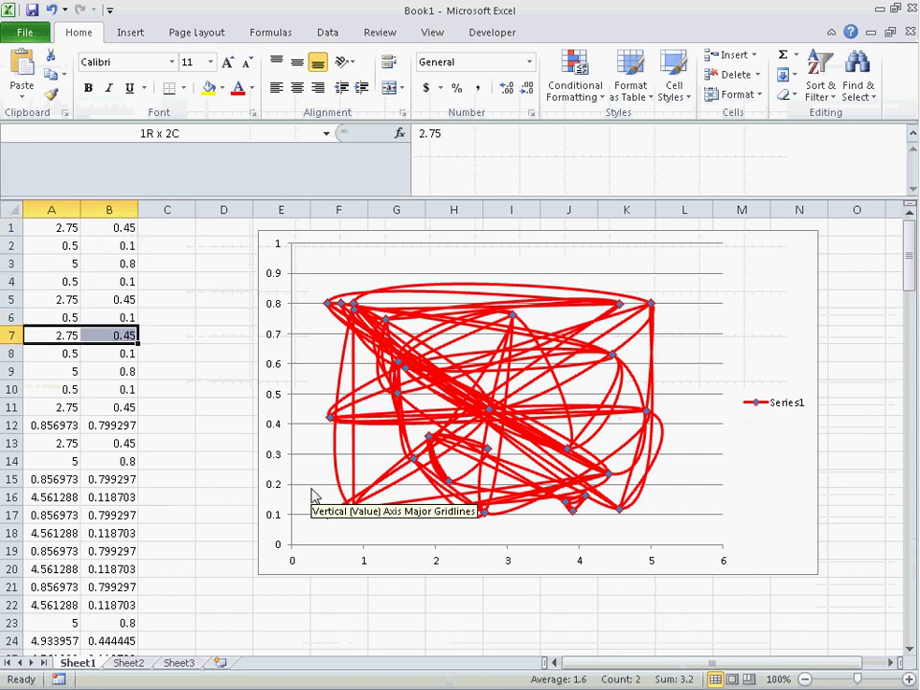
{"action": "key", "text": "shift+Right"}
{"action": "key", "text": "Up"}
{"action": "key", "text": "Up"}
{"action": "key", "text": "Right"}
{"action": "key", "text": "Right"}
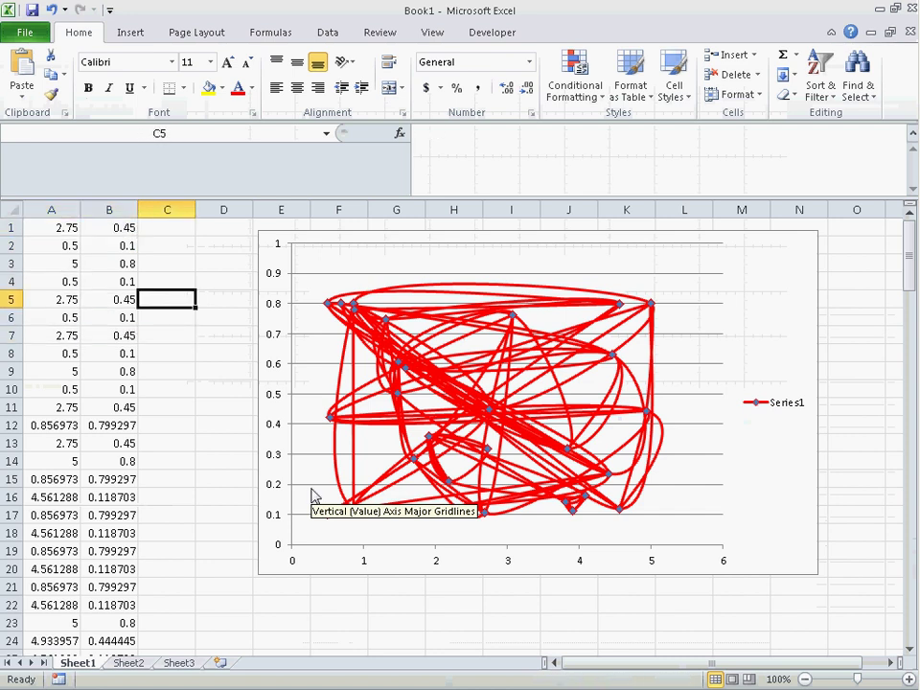
- Go back through the first three rows of parameter values, highlighting each pair across columns A and B, and finish at cell A1
{"action": "key", "text": "Left"}
{"action": "key", "text": "Left"}
{"action": "key", "text": "Up"}
{"action": "key", "text": "Up"}
{"action": "key", "text": "Up"}
{"action": "key", "text": "Up"}
{"action": "key", "text": "shift+Right"}
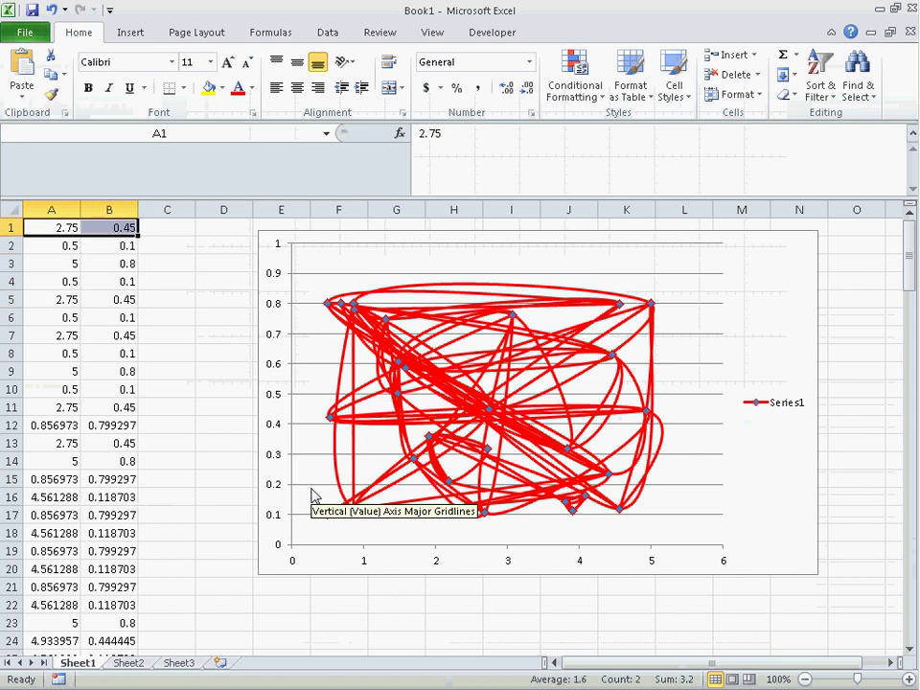
{"action": "key", "text": "Down"}
{"action": "key", "text": "shift+Right"}
{"action": "key", "text": "Up"}
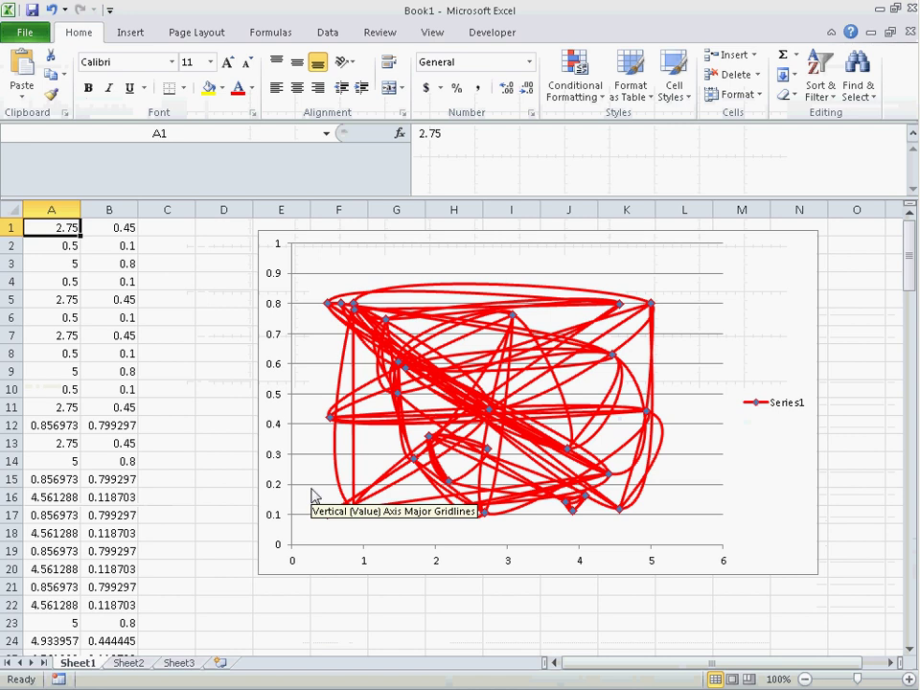
{"action": "key", "text": "Down"}
{"action": "key", "text": "shift+Right"}
{"action": "key", "text": "Down"}
{"action": "key", "text": "shift+Right"}
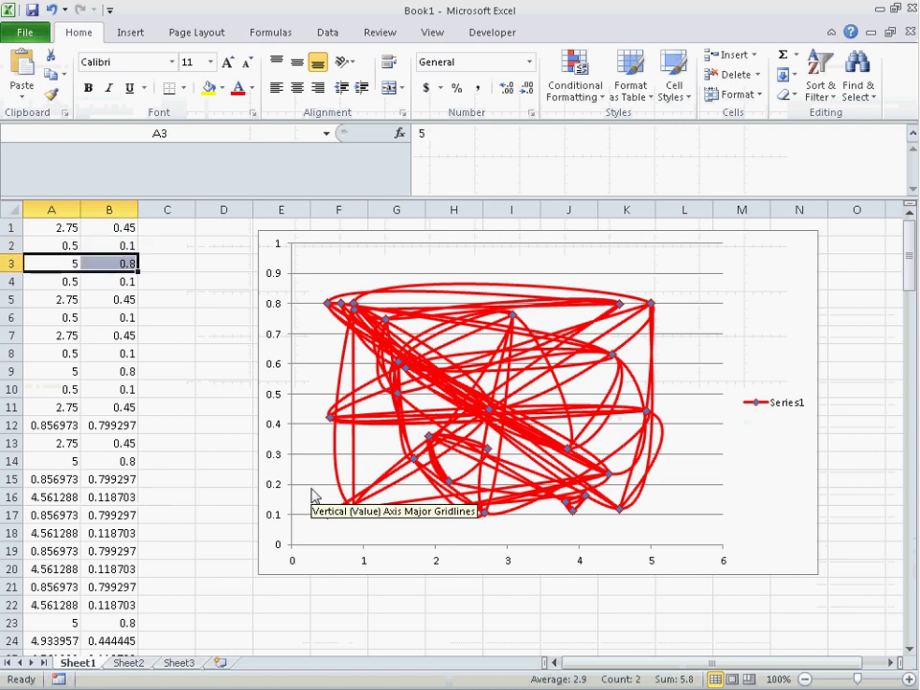
{"action": "key", "text": "Up"}
{"action": "key", "text": "shift+Right"}
{"action": "key", "text": "Up"}
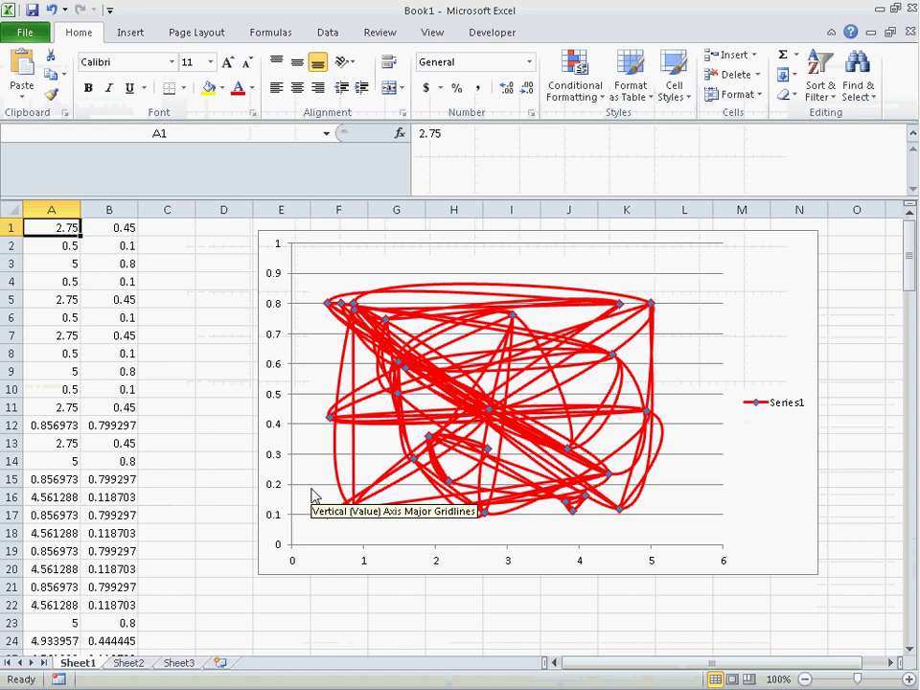
- Switch to AnyLogic and show the Advanced properties of the Calibration experiment
{"action": "key", "text": "alt+Tab"}
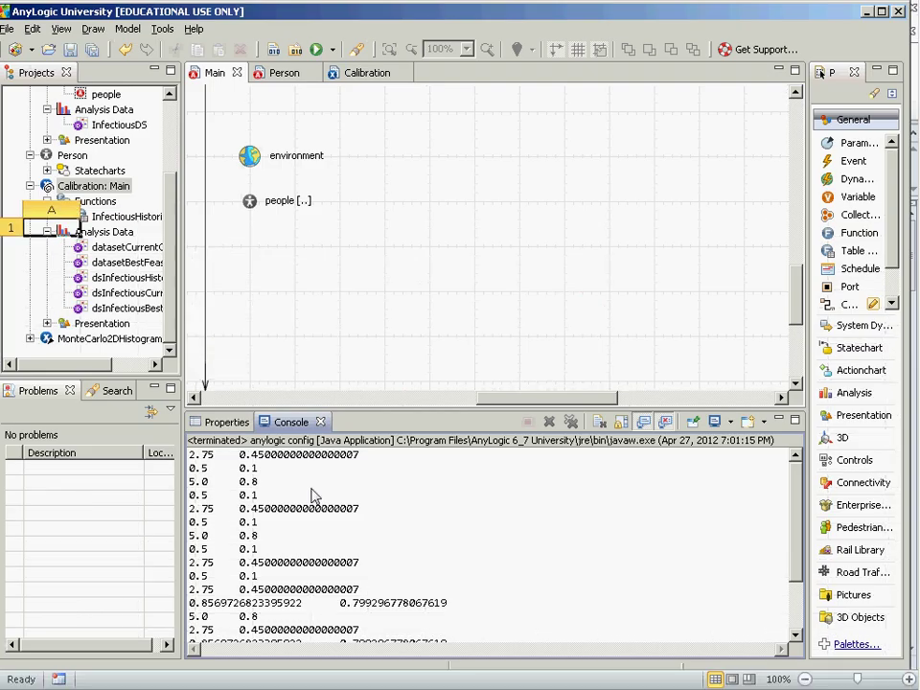
{"action": "key", "text": "alt+Tab"}
{"action": "key", "text": "alt+Tab"}
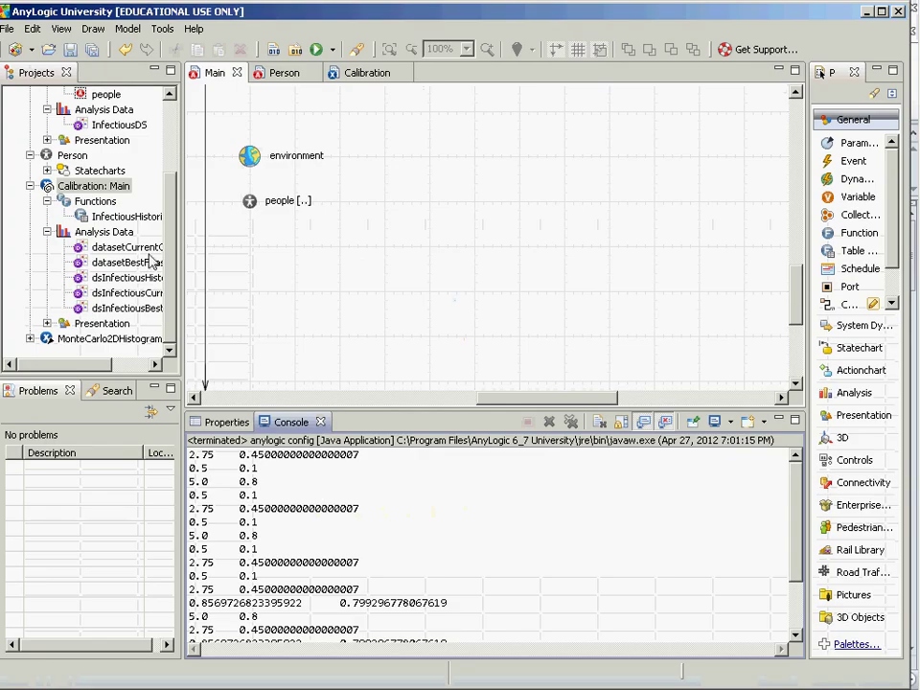
{"action": "left_click", "coordinate": [113, 187]}
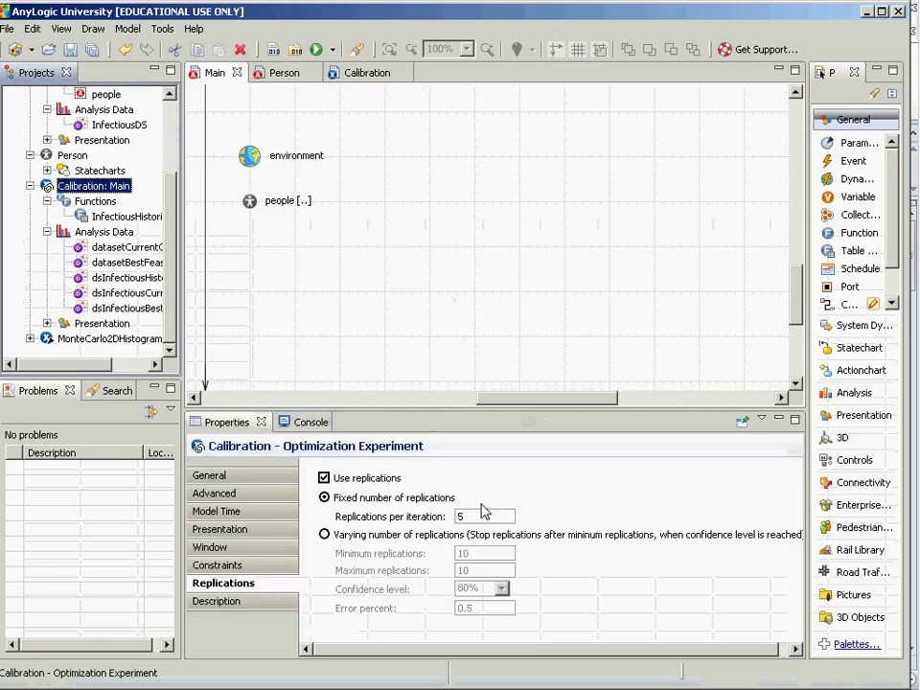
{"action": "left_click", "coordinate": [242, 496]}
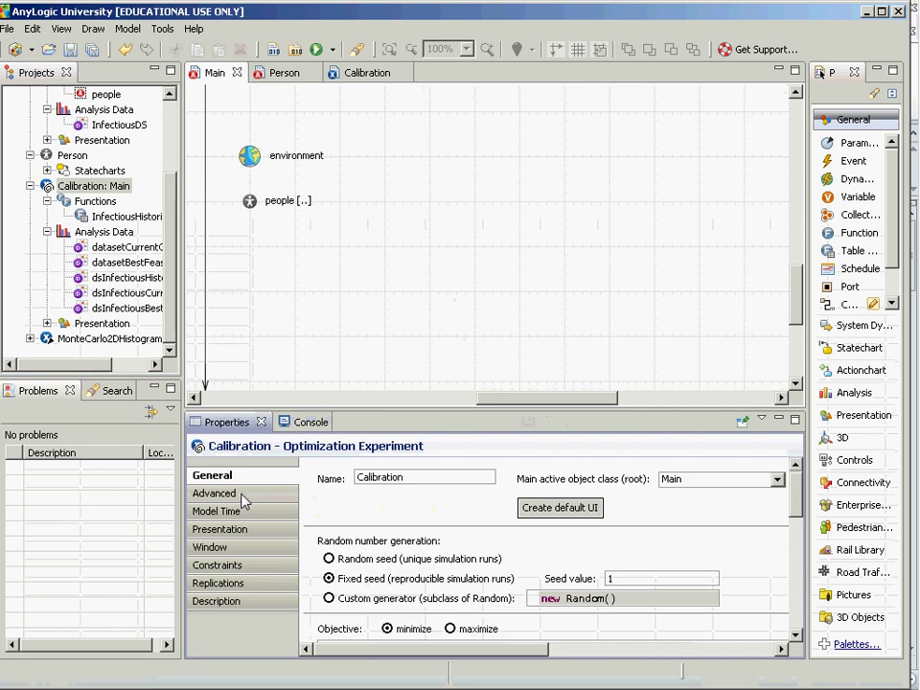
{"action": "left_click", "coordinate": [243, 493]}
{"action": "left_click", "coordinate": [247, 479]}
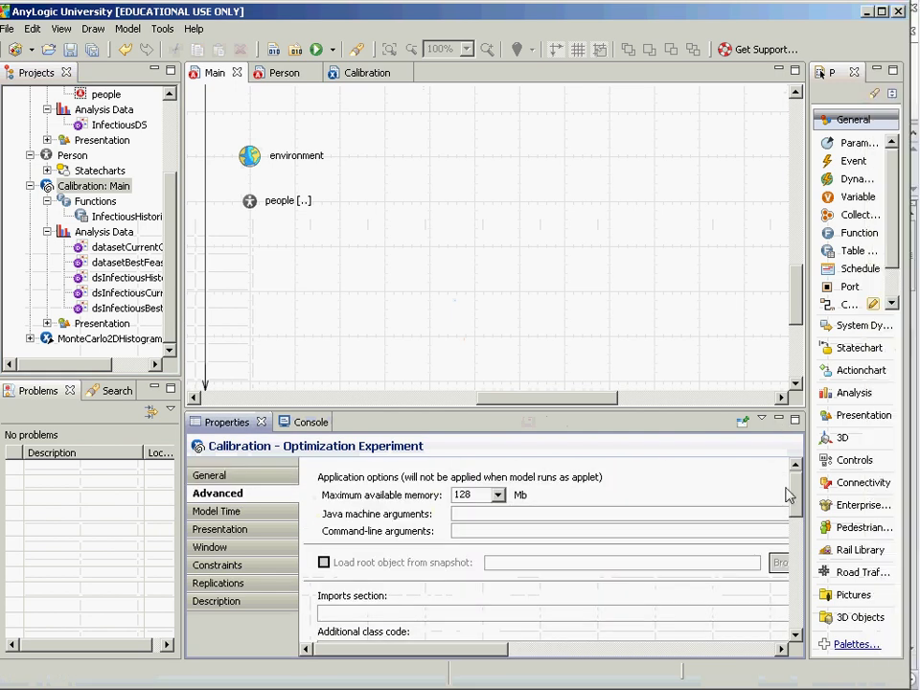
- Find the code that fills dsInfectiousCurrent and highlight its root.InfectiousDS argument
{"action": "left_click_drag", "start_coordinate": [792, 492], "coordinate": [805, 556]}
{"action": "scroll", "coordinate": [587, 467], "scroll_direction": "down", "scroll_amount": 3}
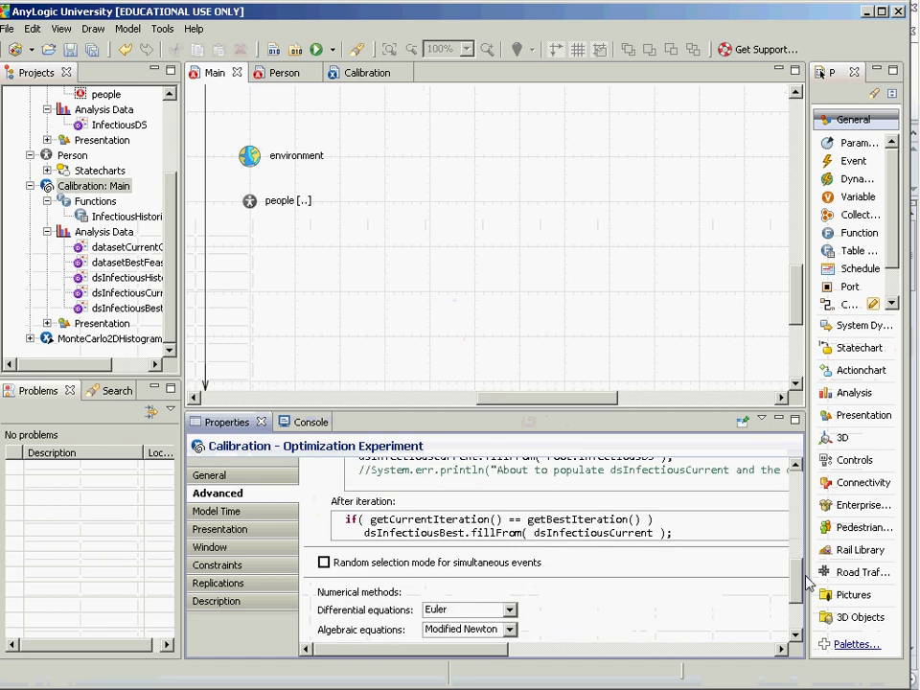
{"action": "scroll", "coordinate": [587, 467], "scroll_direction": "up", "scroll_amount": 1}
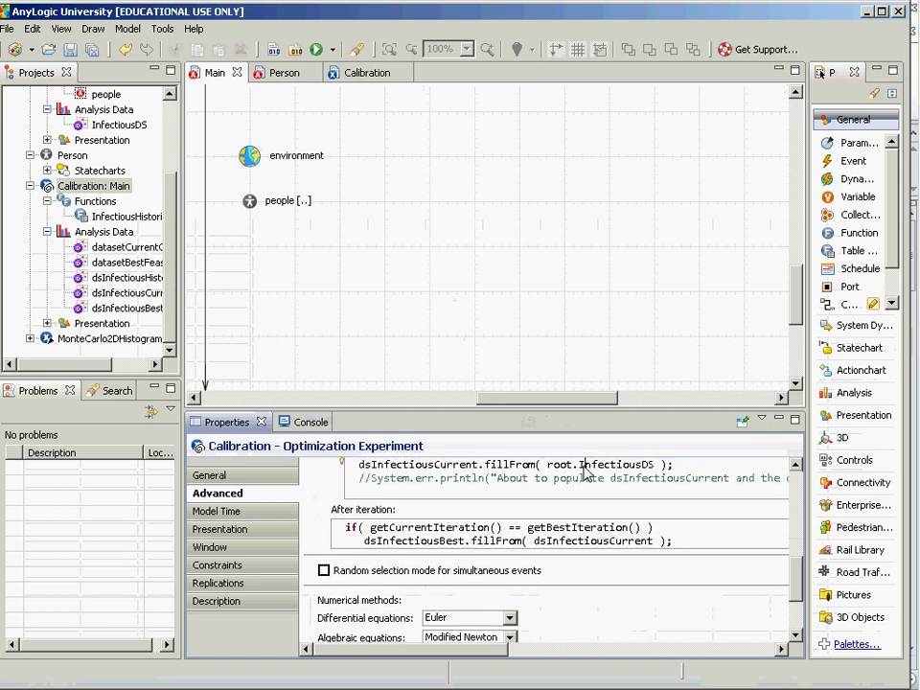
{"action": "key", "text": "ctrl+Left"}
{"action": "key", "text": "ctrl+shift+Right"}
{"action": "key", "text": "ctrl+shift+Right"}
{"action": "key", "text": "ctrl+shift+Right"}
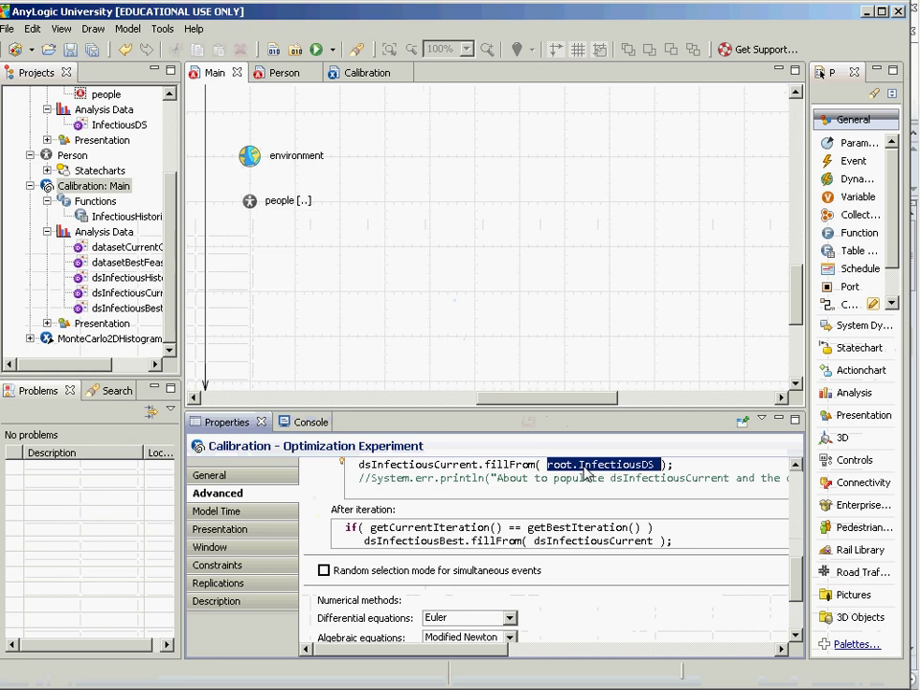
{"action": "key", "text": "ctrl+Left"}
{"action": "key", "text": "Home"}
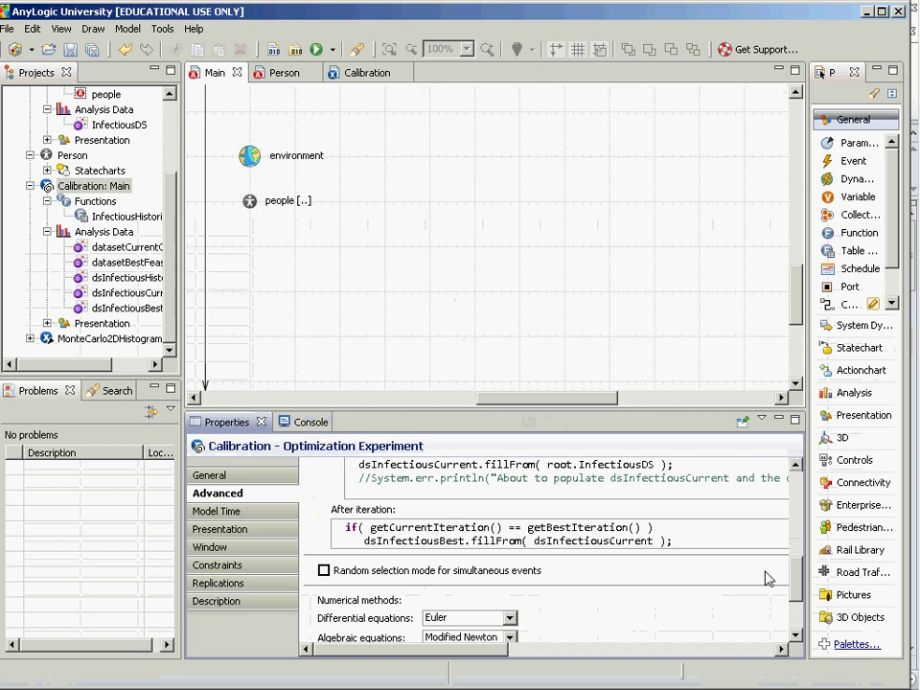
- Show the complete After simulation run code and select root.InfectiousDS in the fillFrom call again
{"action": "scroll", "coordinate": [570, 563], "scroll_direction": "up", "scroll_amount": 3}
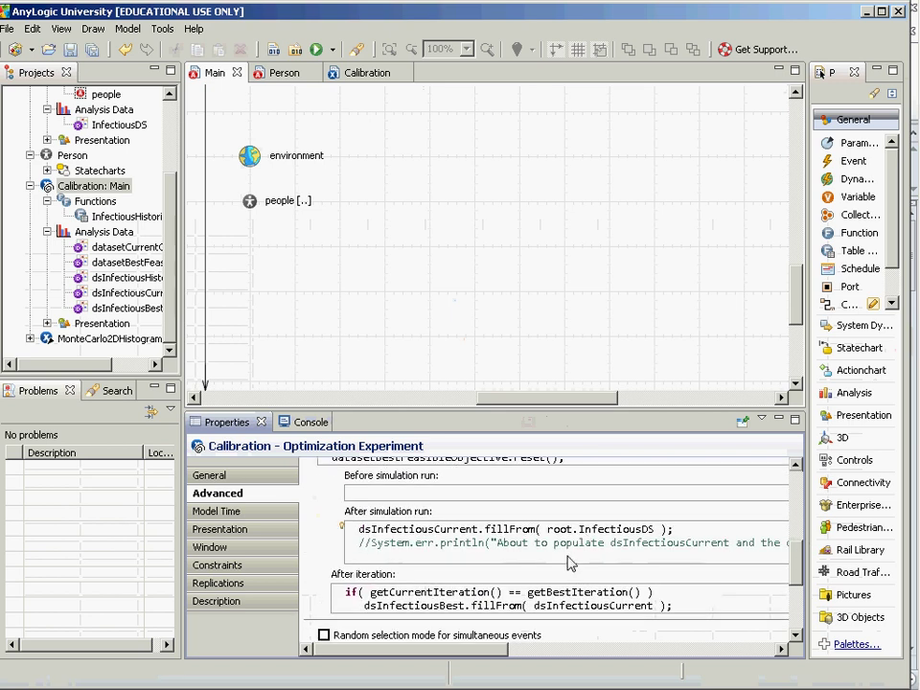
{"action": "left_click", "coordinate": [570, 563]}
{"action": "key", "text": "ctrl+Right"}
{"action": "key", "text": "ctrl+Right"}
{"action": "key", "text": "ctrl+Right"}
{"action": "key", "text": "ctrl+Right"}
{"action": "key", "text": "ctrl+shift+Right"}
{"action": "key", "text": "ctrl+shift+Right"}
{"action": "key", "text": "ctrl+shift+Right"}
{"action": "key", "text": "ctrl+shift+Right"}
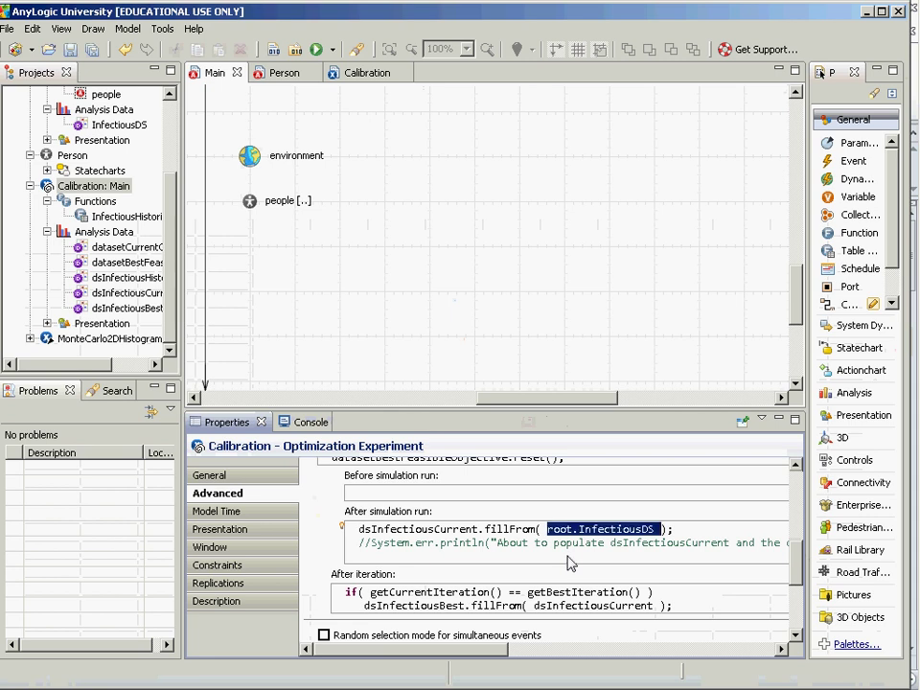
- Switch to the PowerPoint slideshow and advance to the slide on the iteration 1 report appearing after the replications per iteration
{"action": "key", "text": "alt+Tab"}
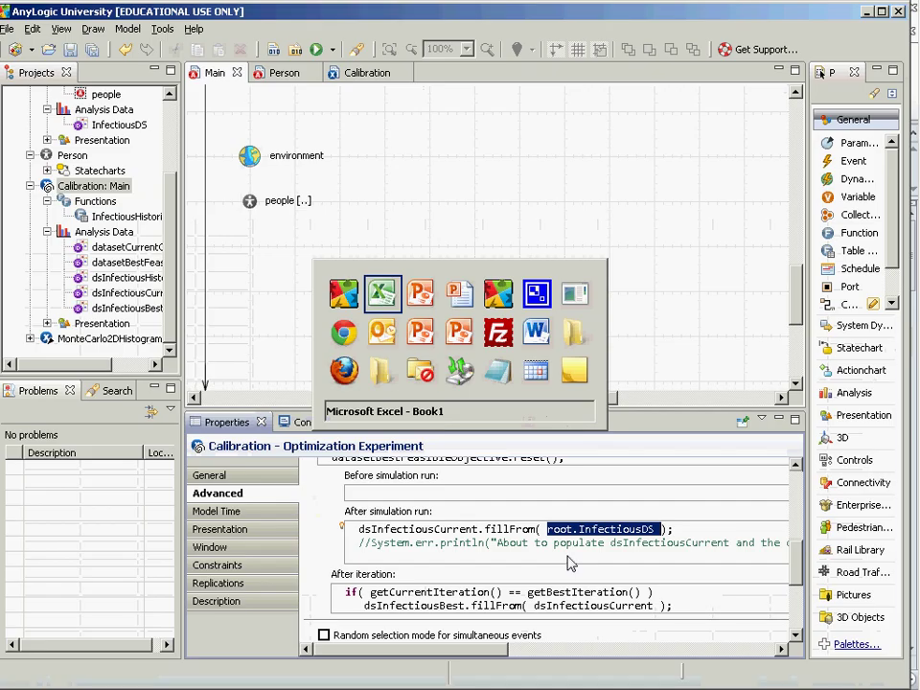
{"action": "key", "text": "alt+Tab"}
{"action": "key", "text": "alt+Tab"}
{"action": "key", "text": "alt+Tab"}
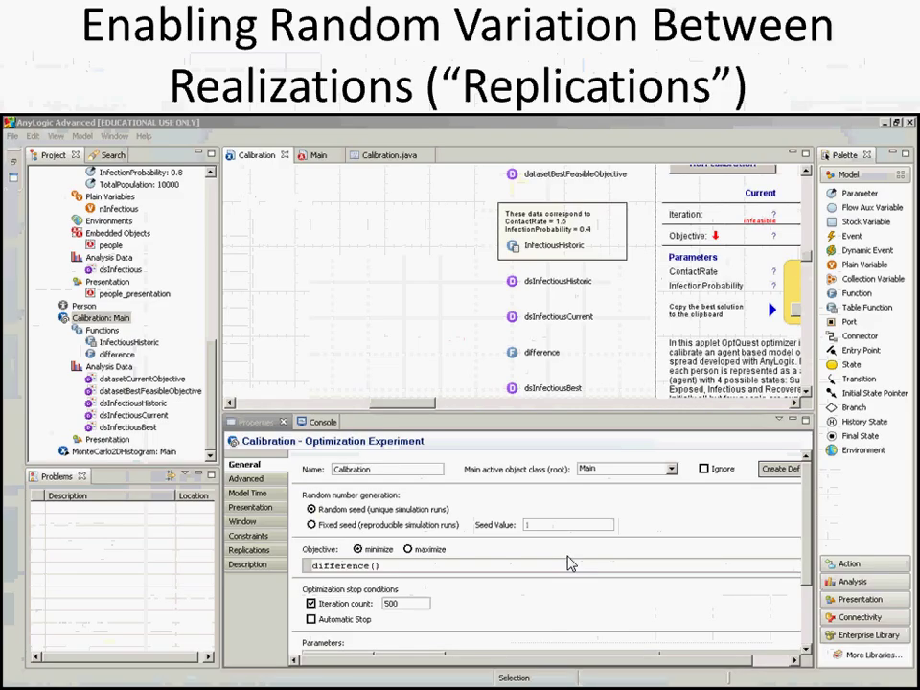
{"action": "left_click", "coordinate": [570, 562]}
{"action": "left_click", "coordinate": [570, 563]}
{"action": "left_click", "coordinate": [571, 563]}
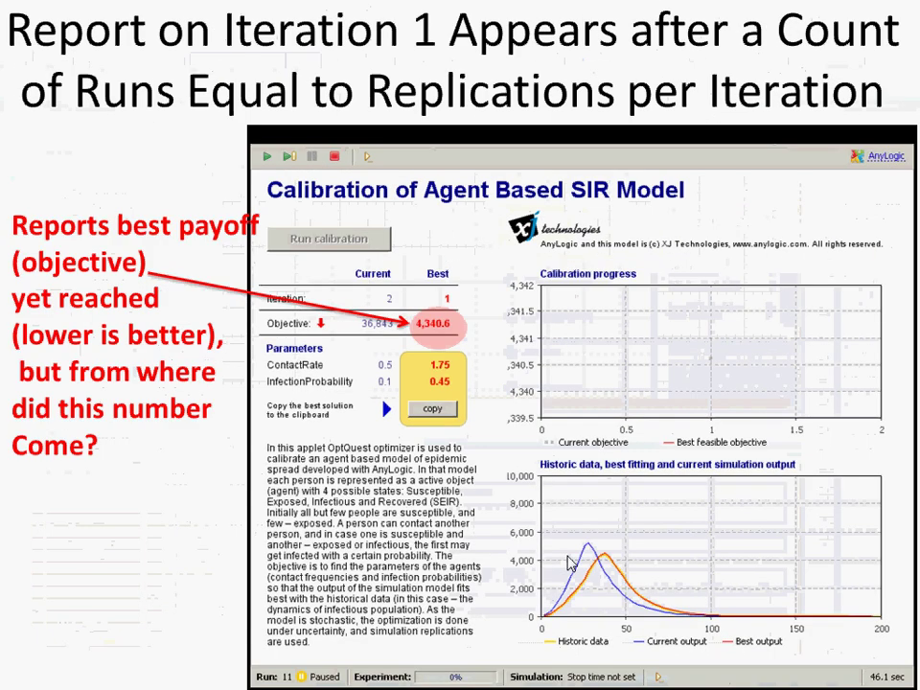